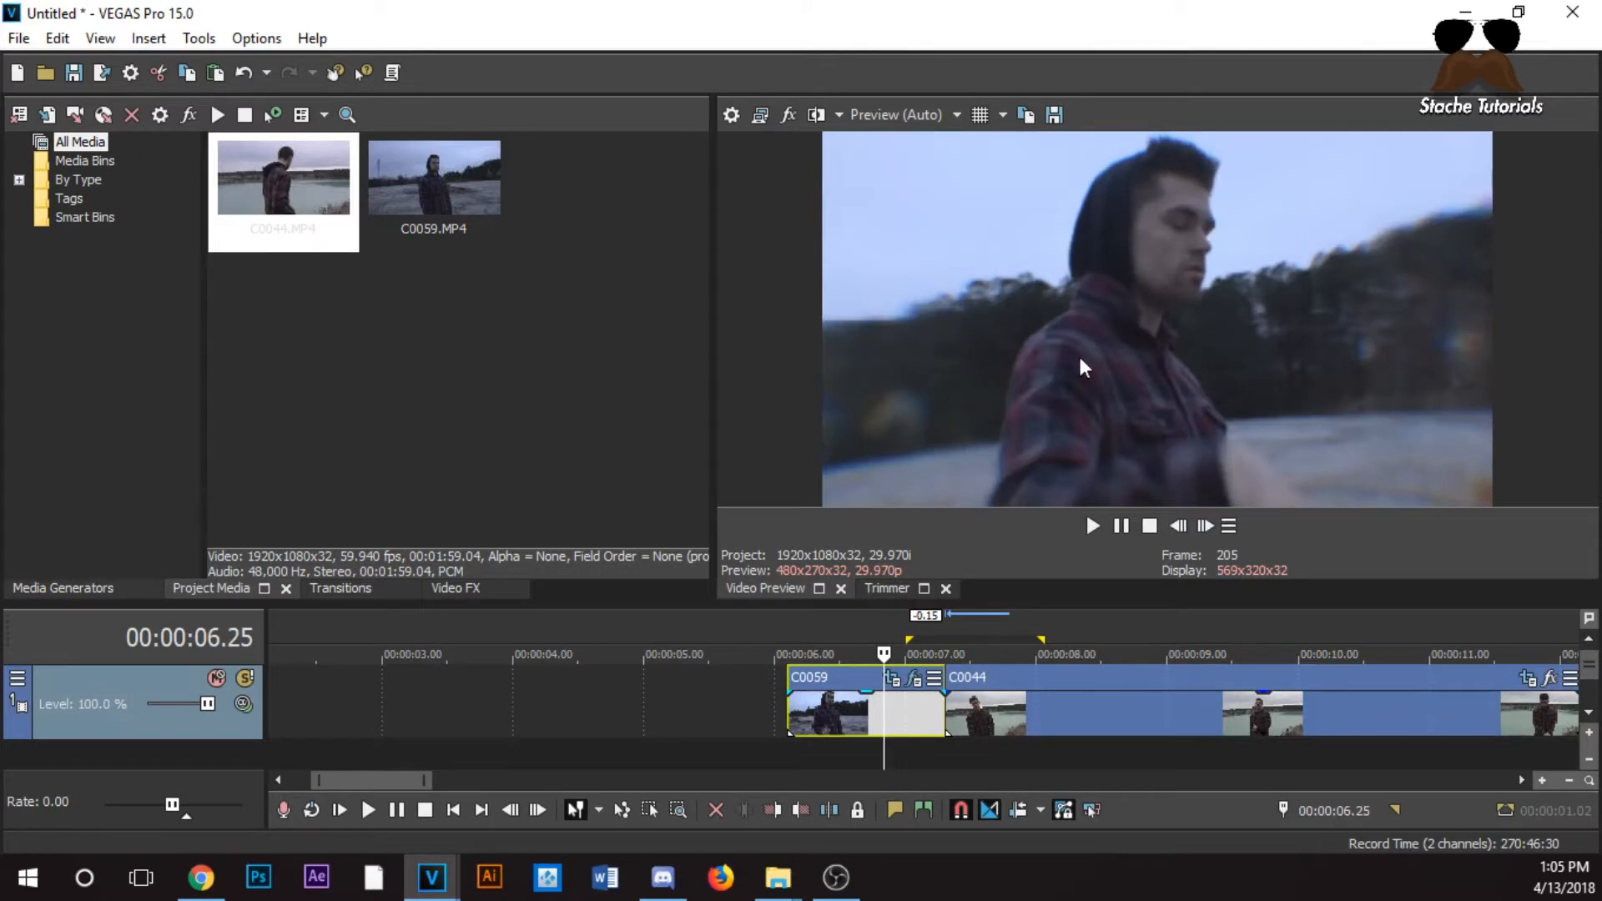
Review the Chromatic Aberration settings applied to the C0059 clip
left_click(914, 678)
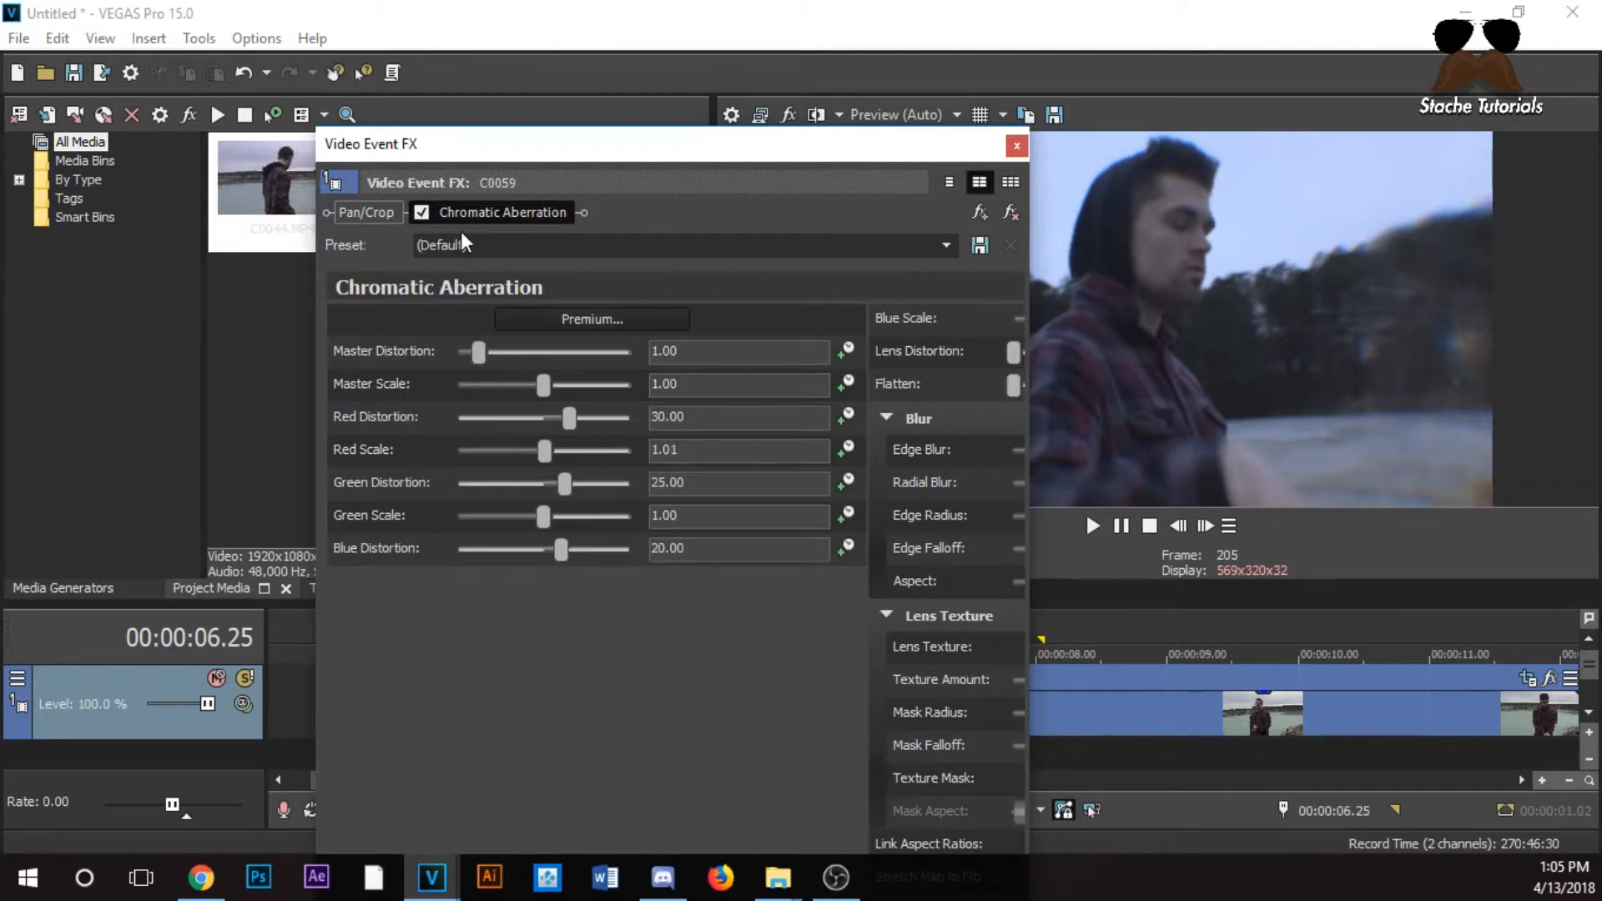
left_click(1017, 147)
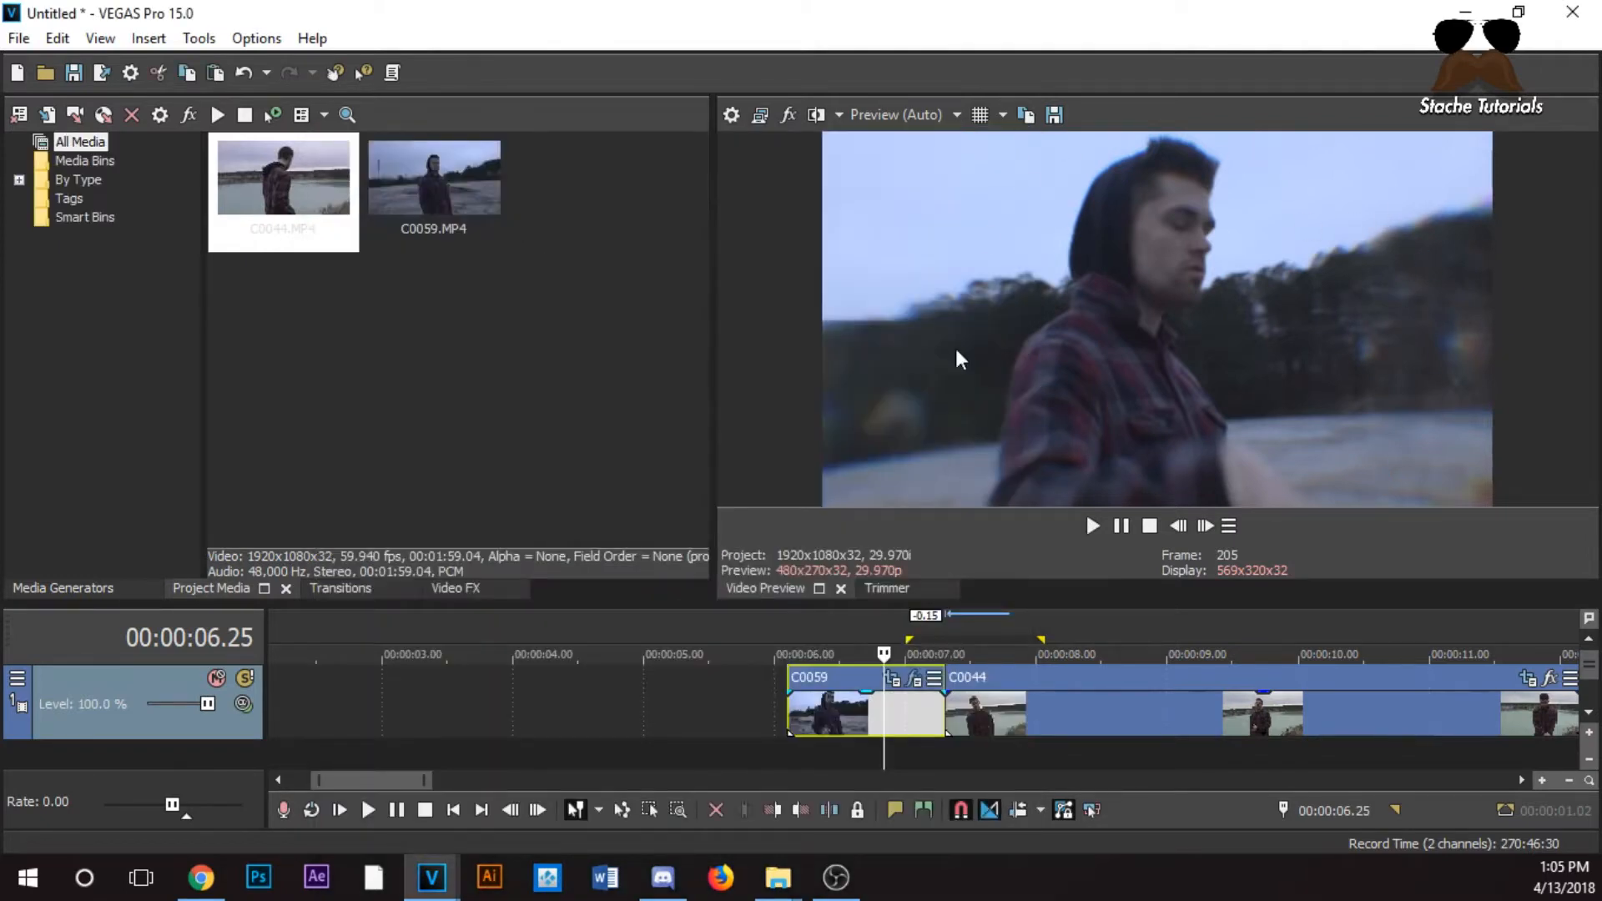
Examine the last frames of the C0059 clip one at a time before the cut
left_click(920, 719)
left_click(912, 716)
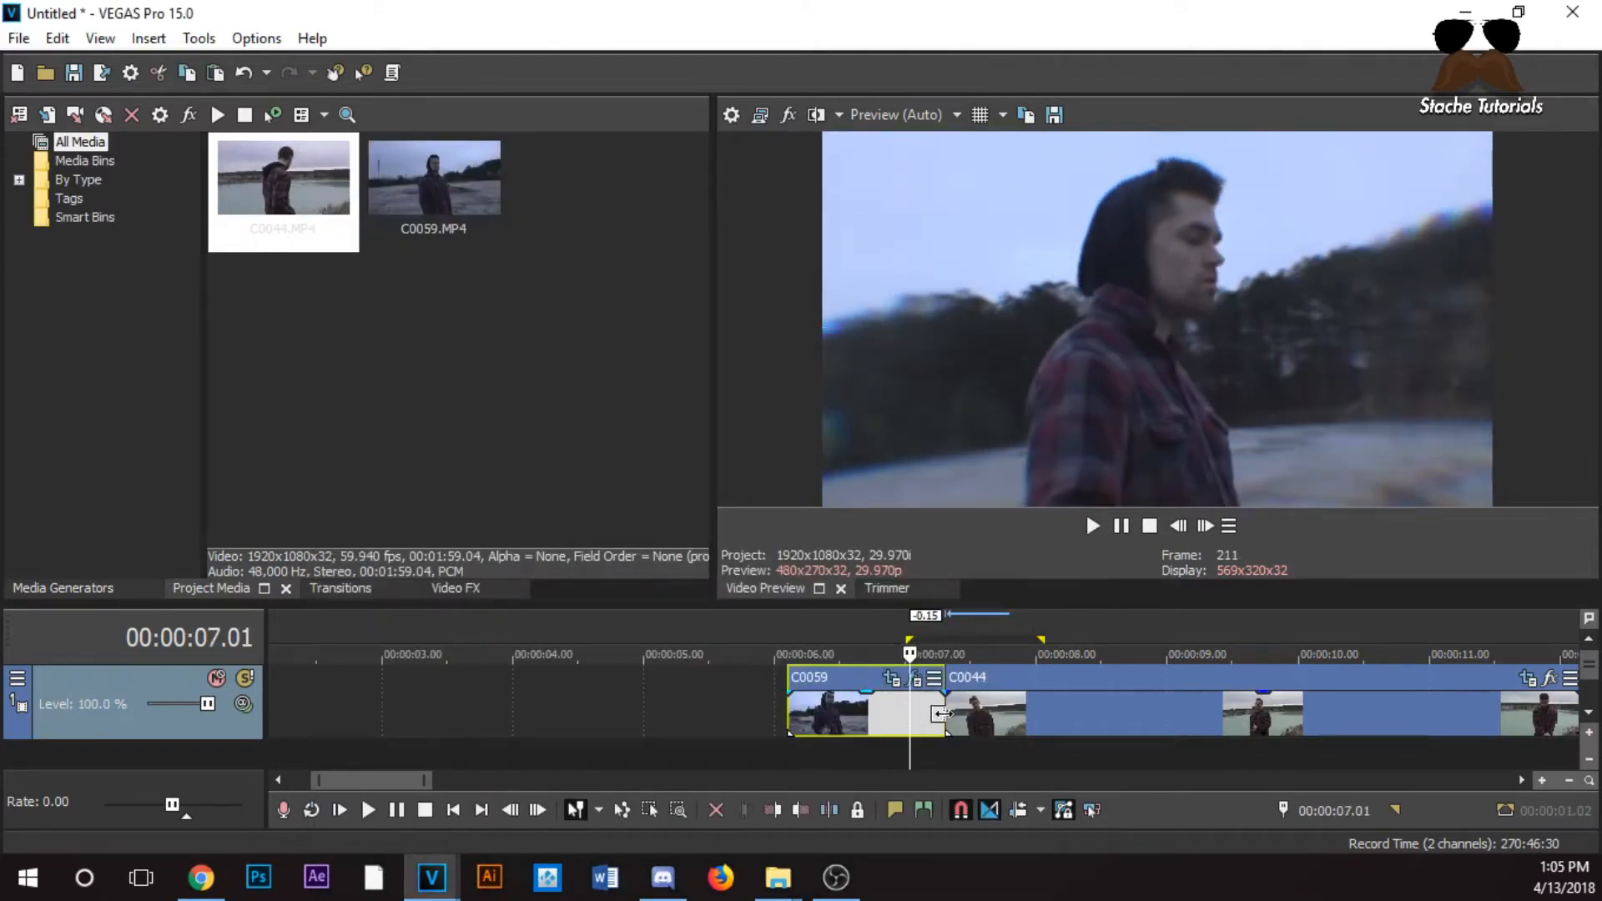
scroll(938, 714, "down", 2)
double_click(1204, 525)
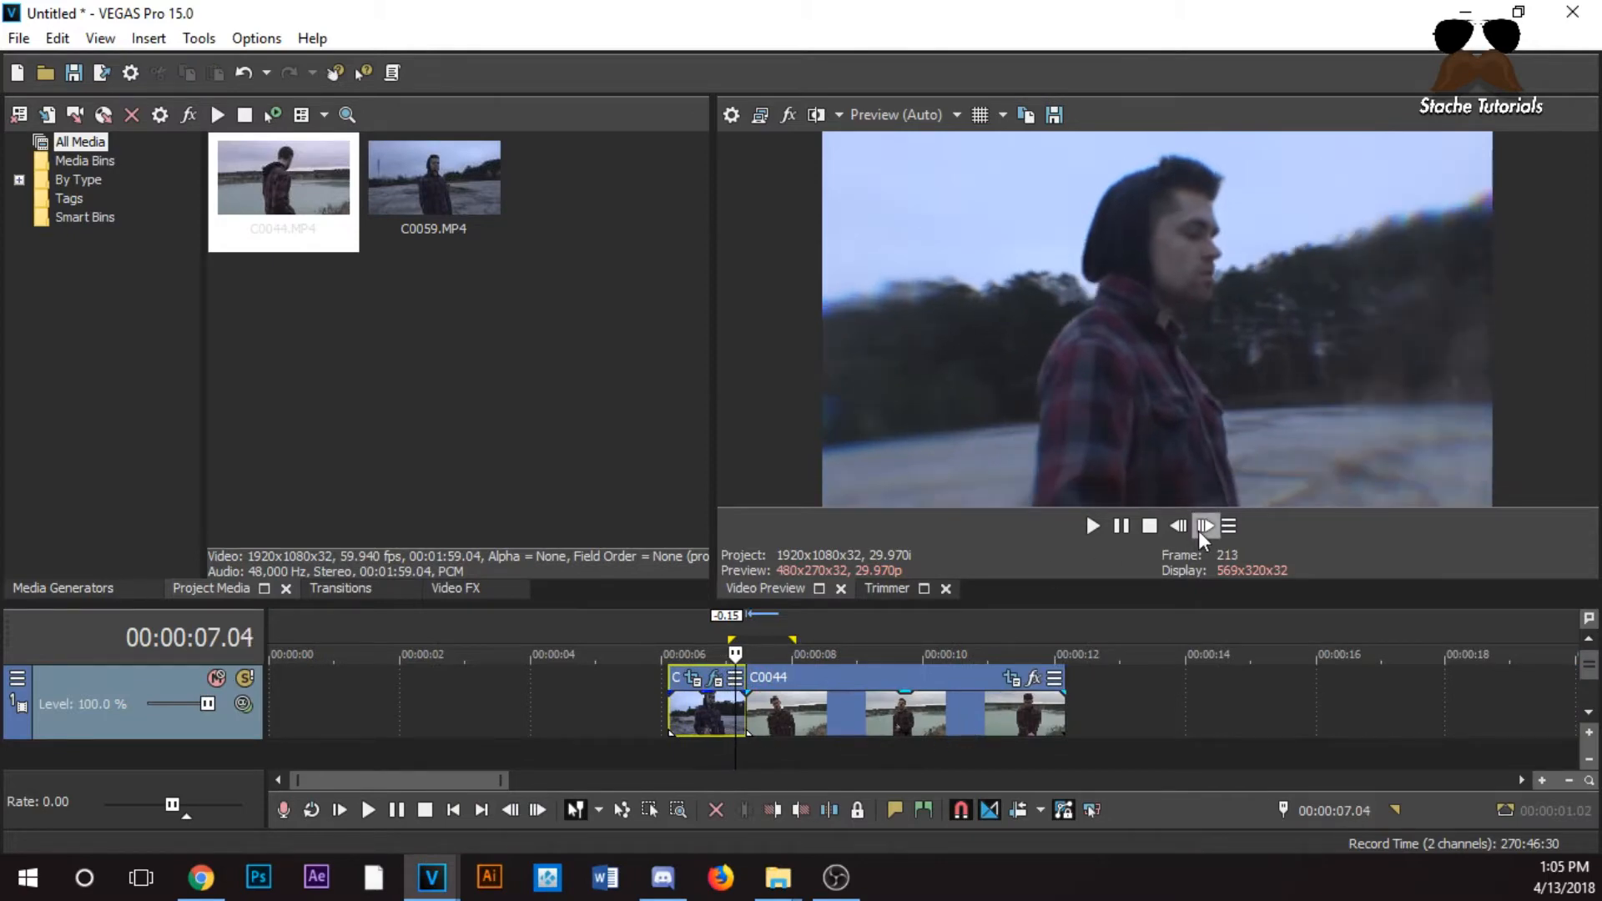
double_click(1204, 526)
scroll(855, 720, "up", 2)
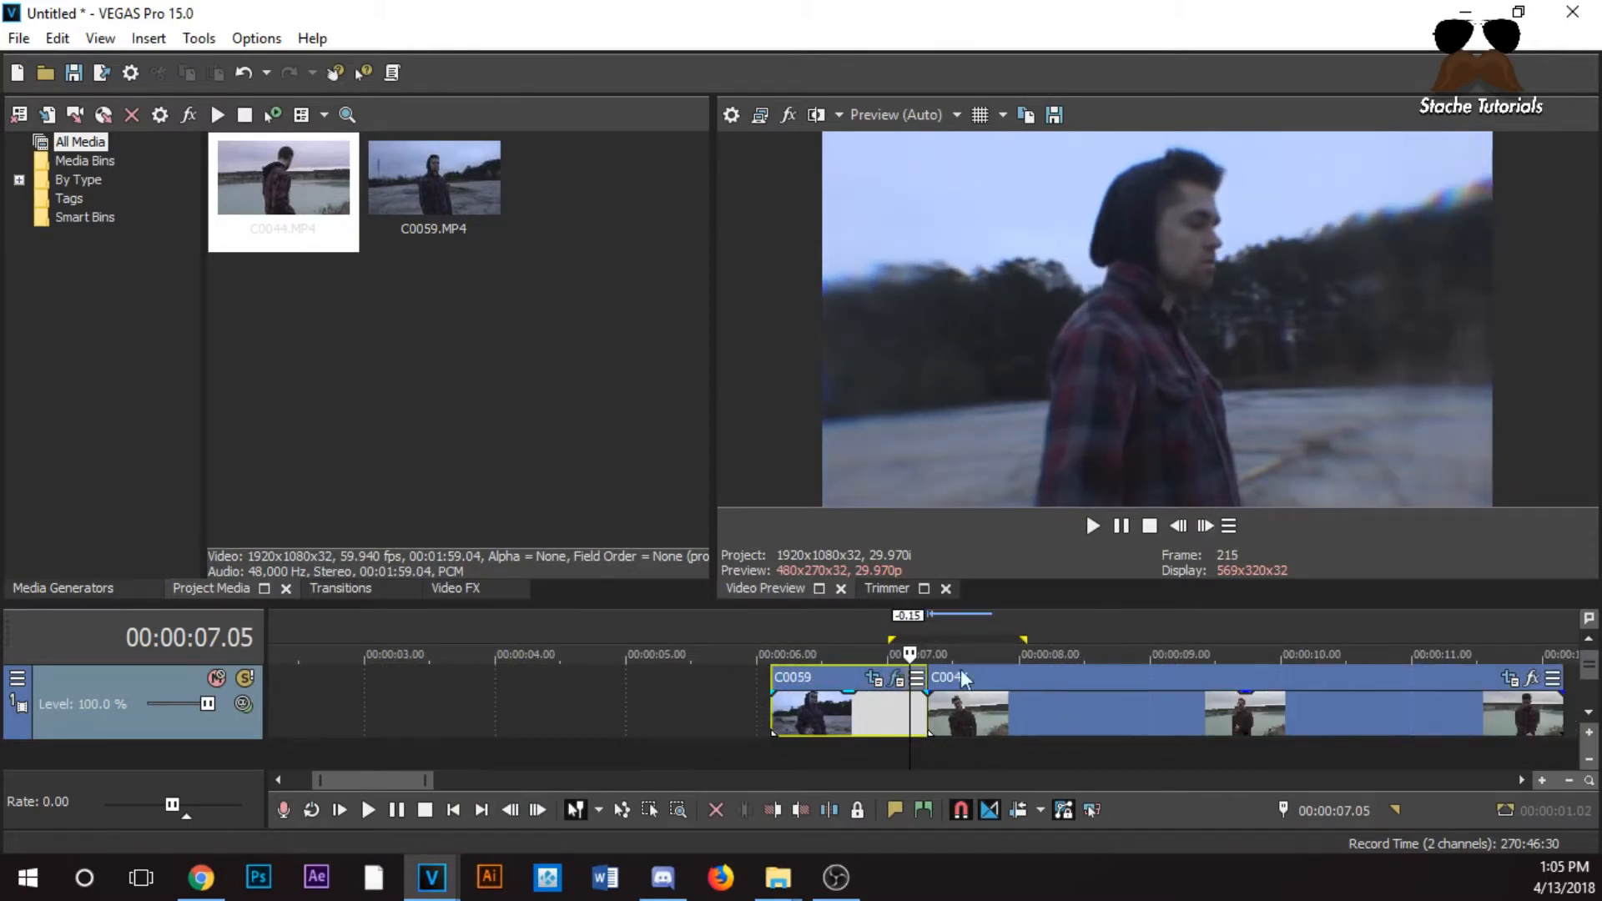
double_click(1208, 529)
left_click(1209, 530)
left_click(1174, 533)
left_click(1207, 527)
left_click(1207, 528)
triple_click(1185, 531)
triple_click(1186, 530)
double_click(1191, 529)
double_click(1215, 530)
triple_click(1215, 529)
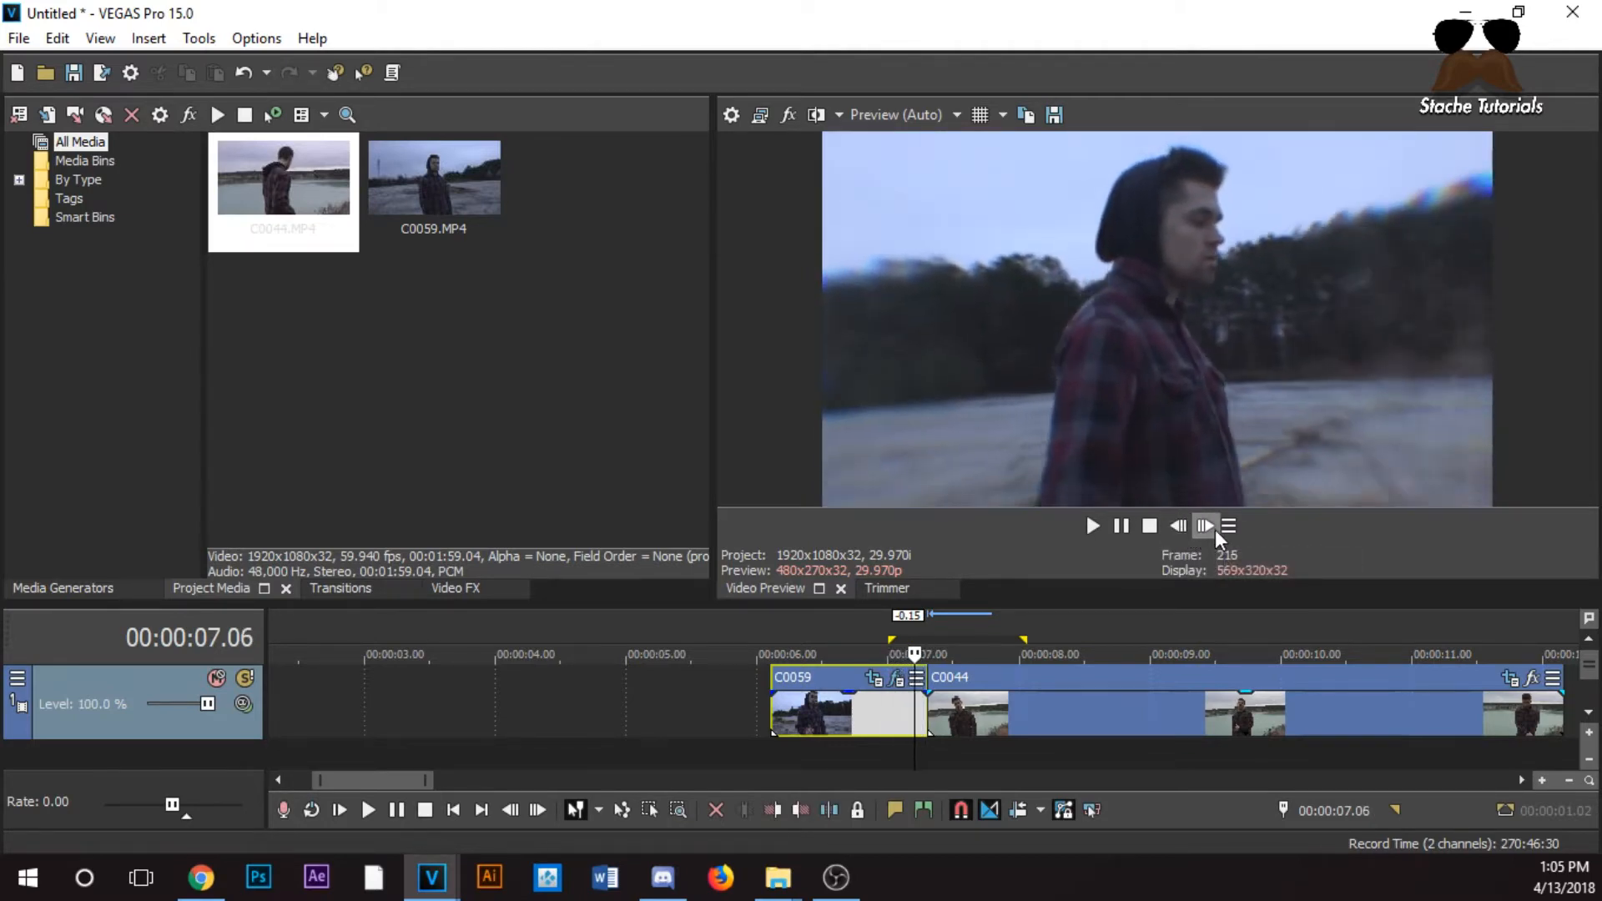
triple_click(1215, 529)
double_click(1189, 532)
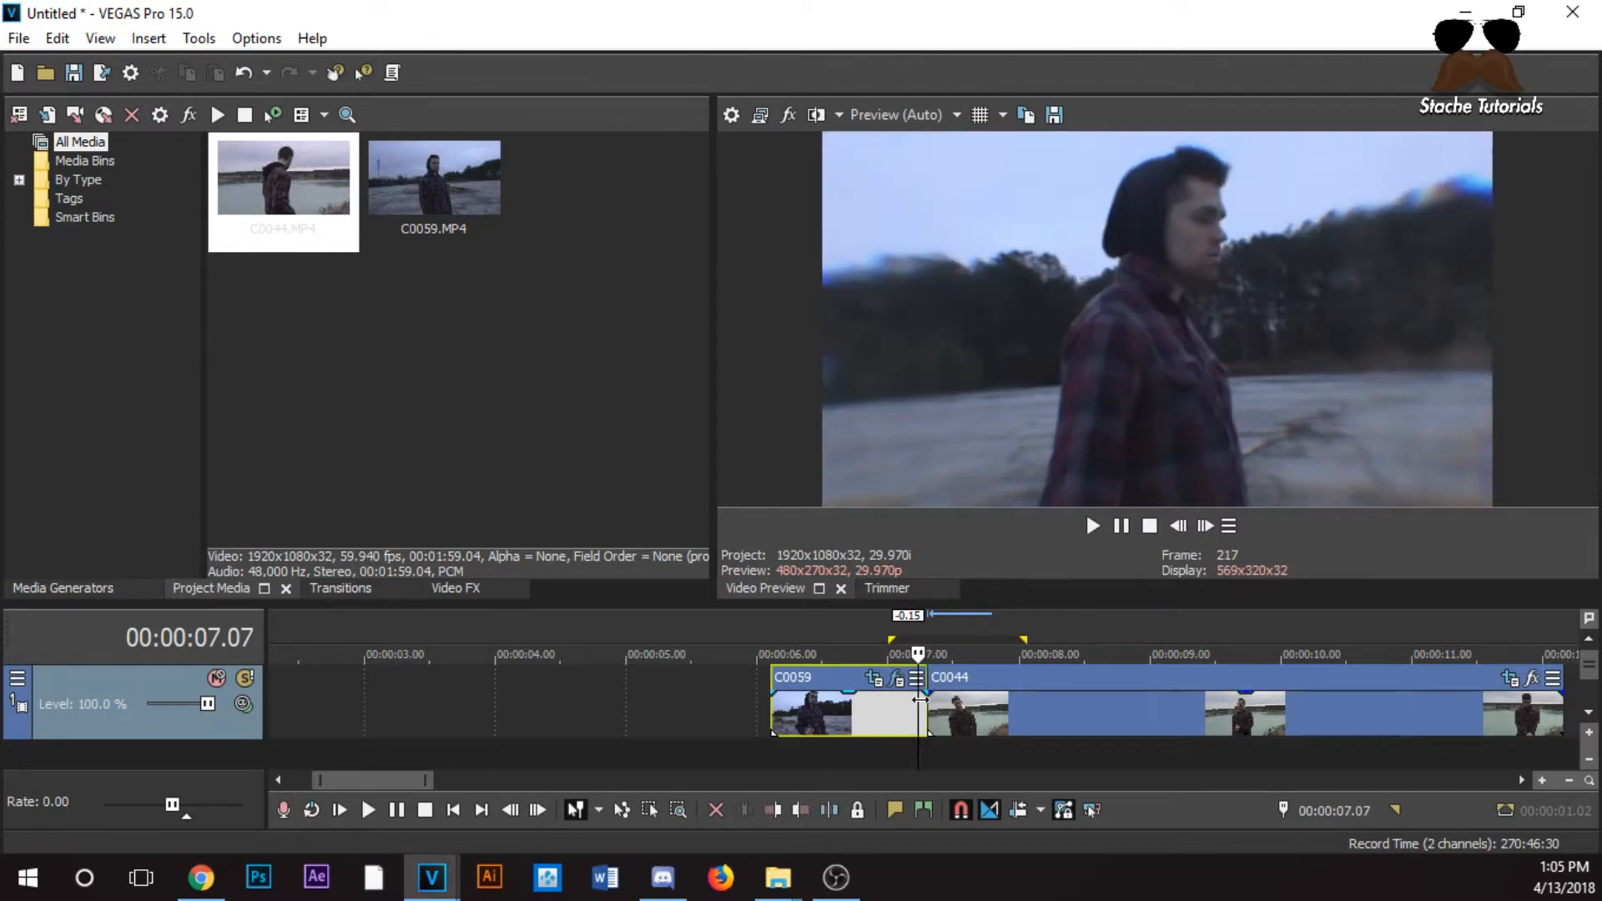
left_click(902, 716)
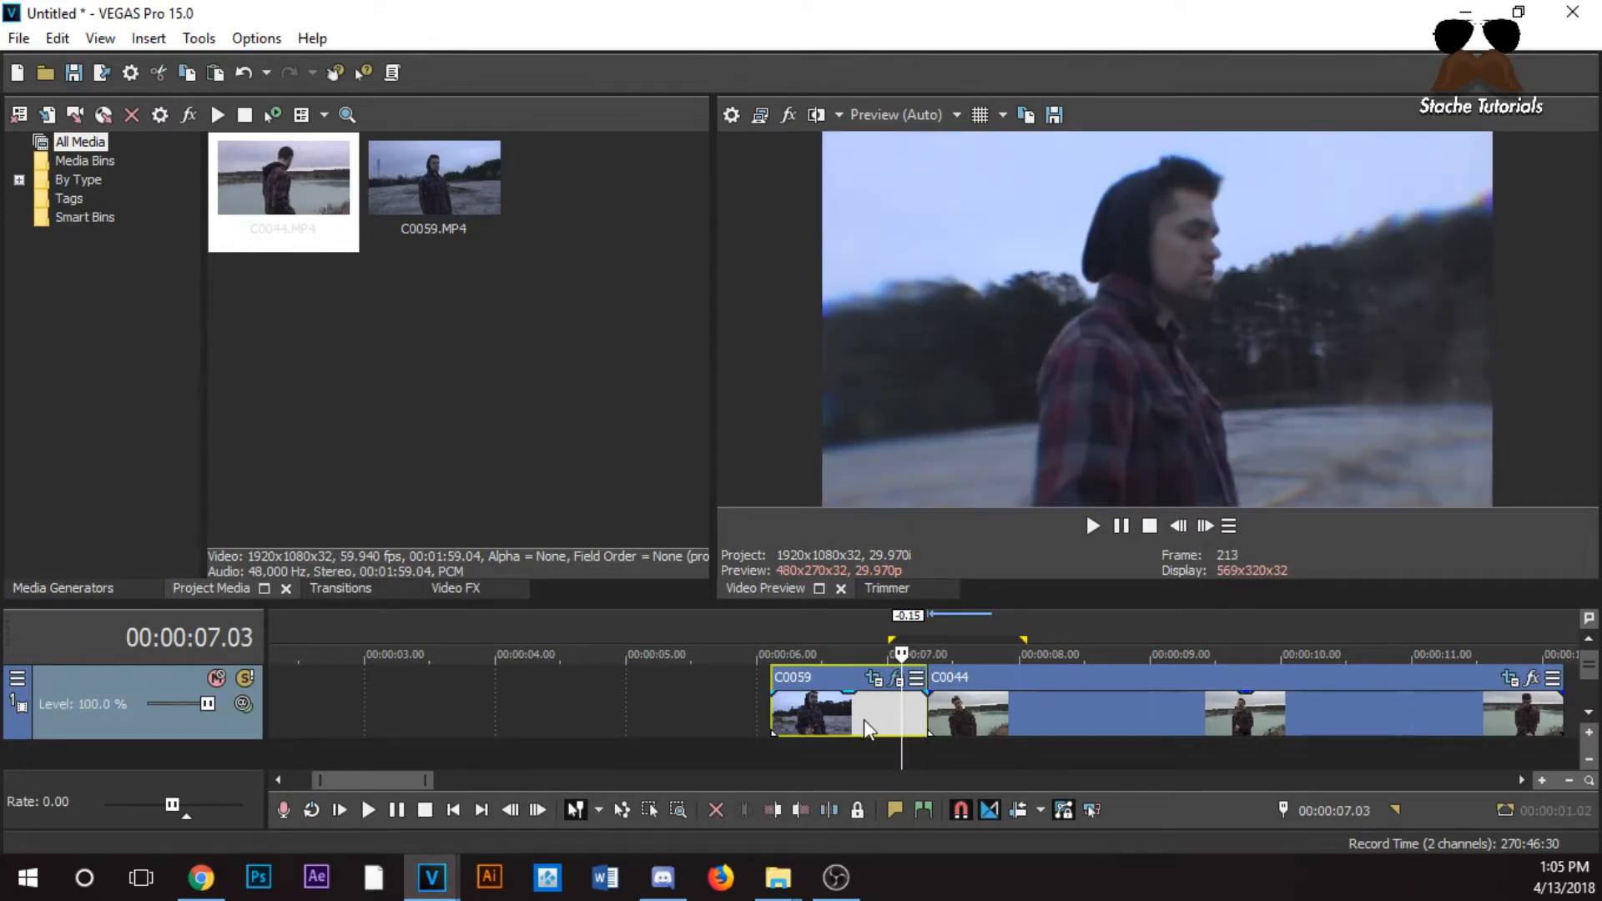
Locate the exact frame of the cut between C0059 and C0044 by comparing the frames around it
scroll(872, 708, "up", 5)
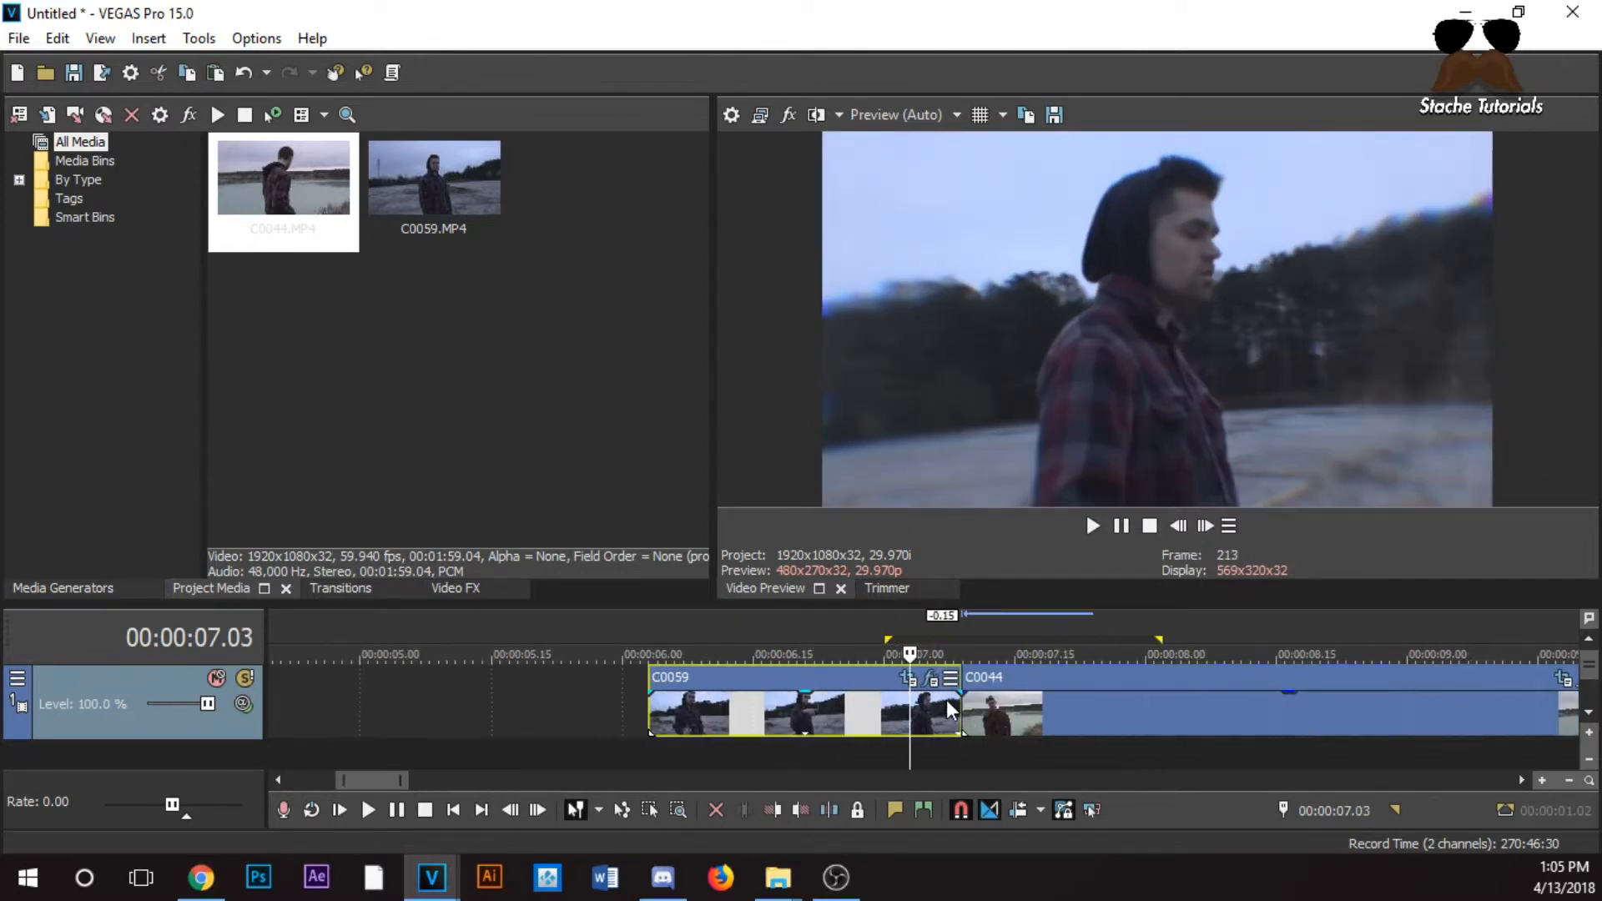
left_click(946, 703)
left_click(1201, 526)
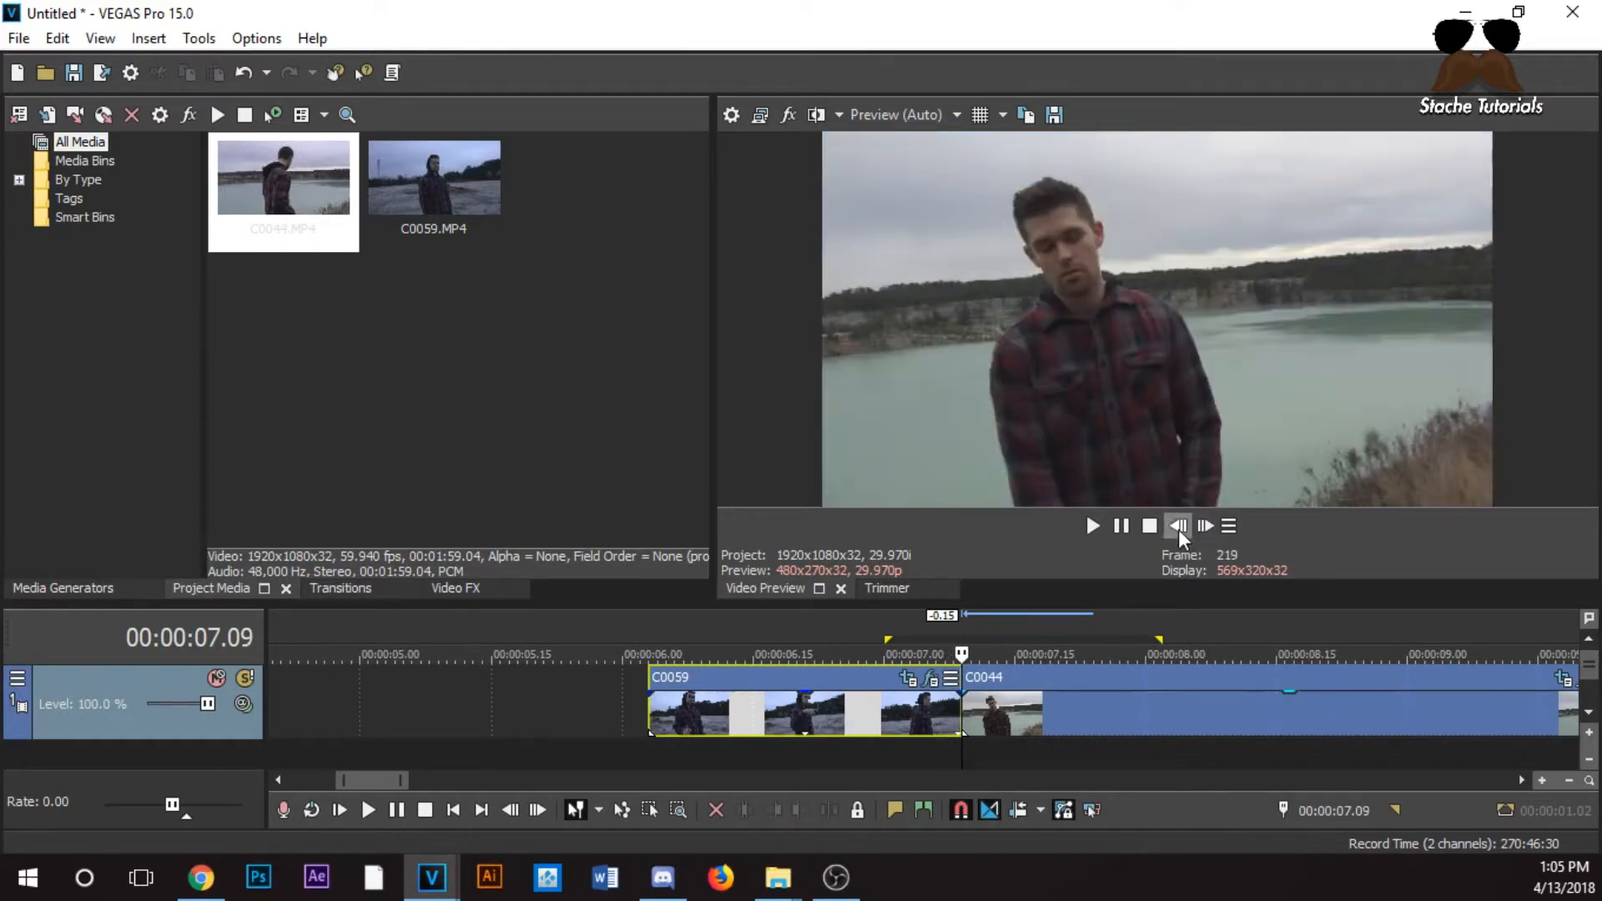
left_click(1178, 528)
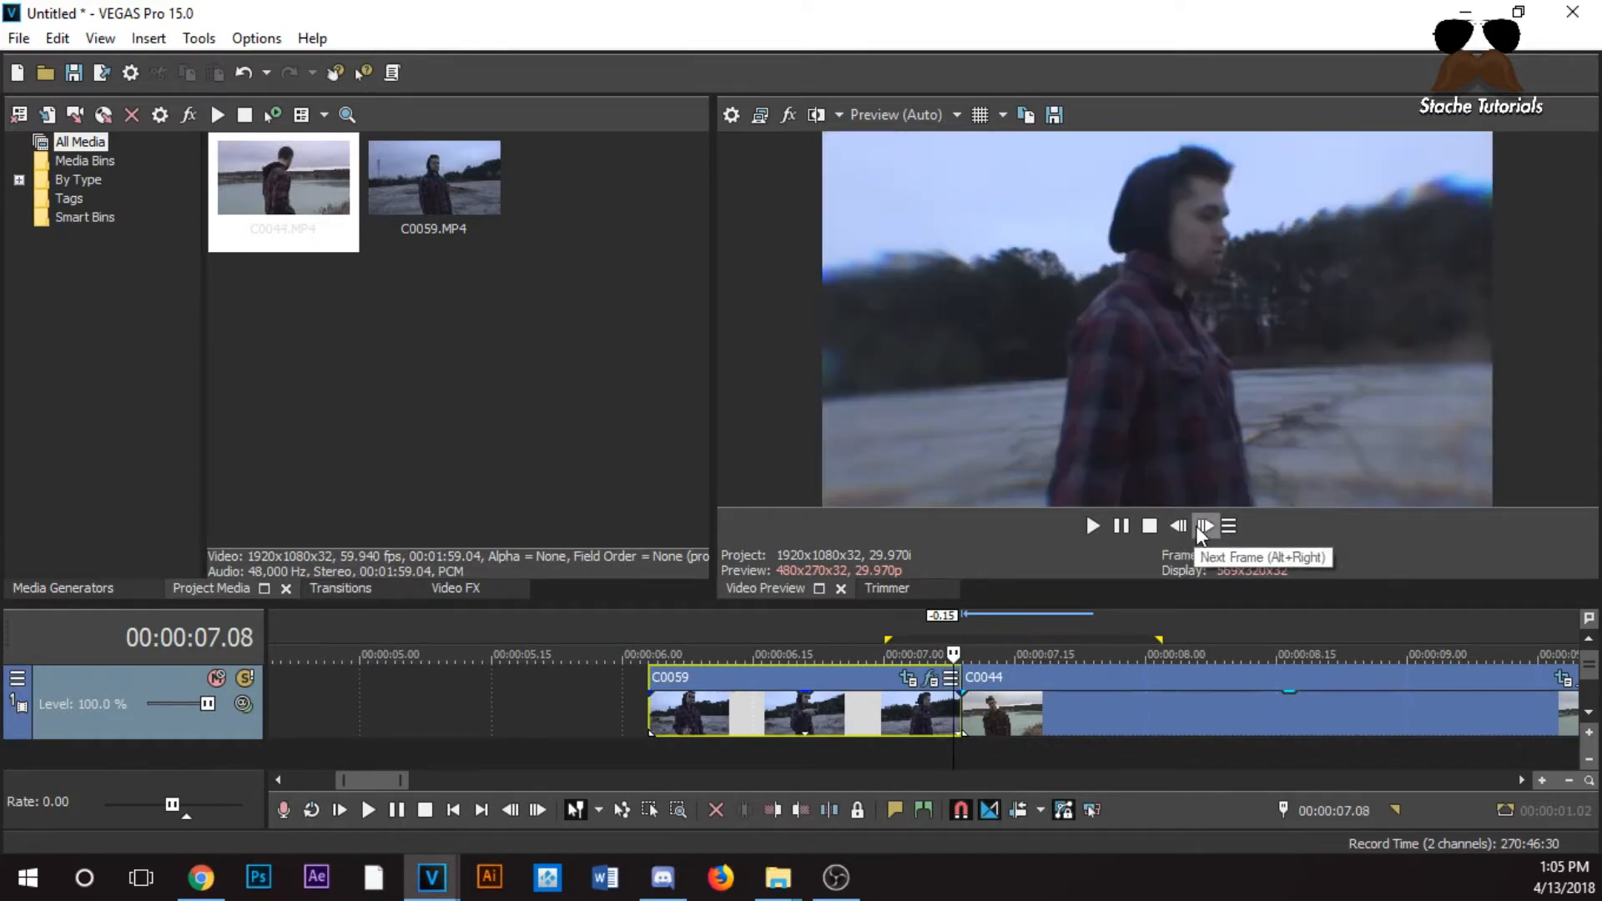
left_click(1202, 526)
left_click(1178, 528)
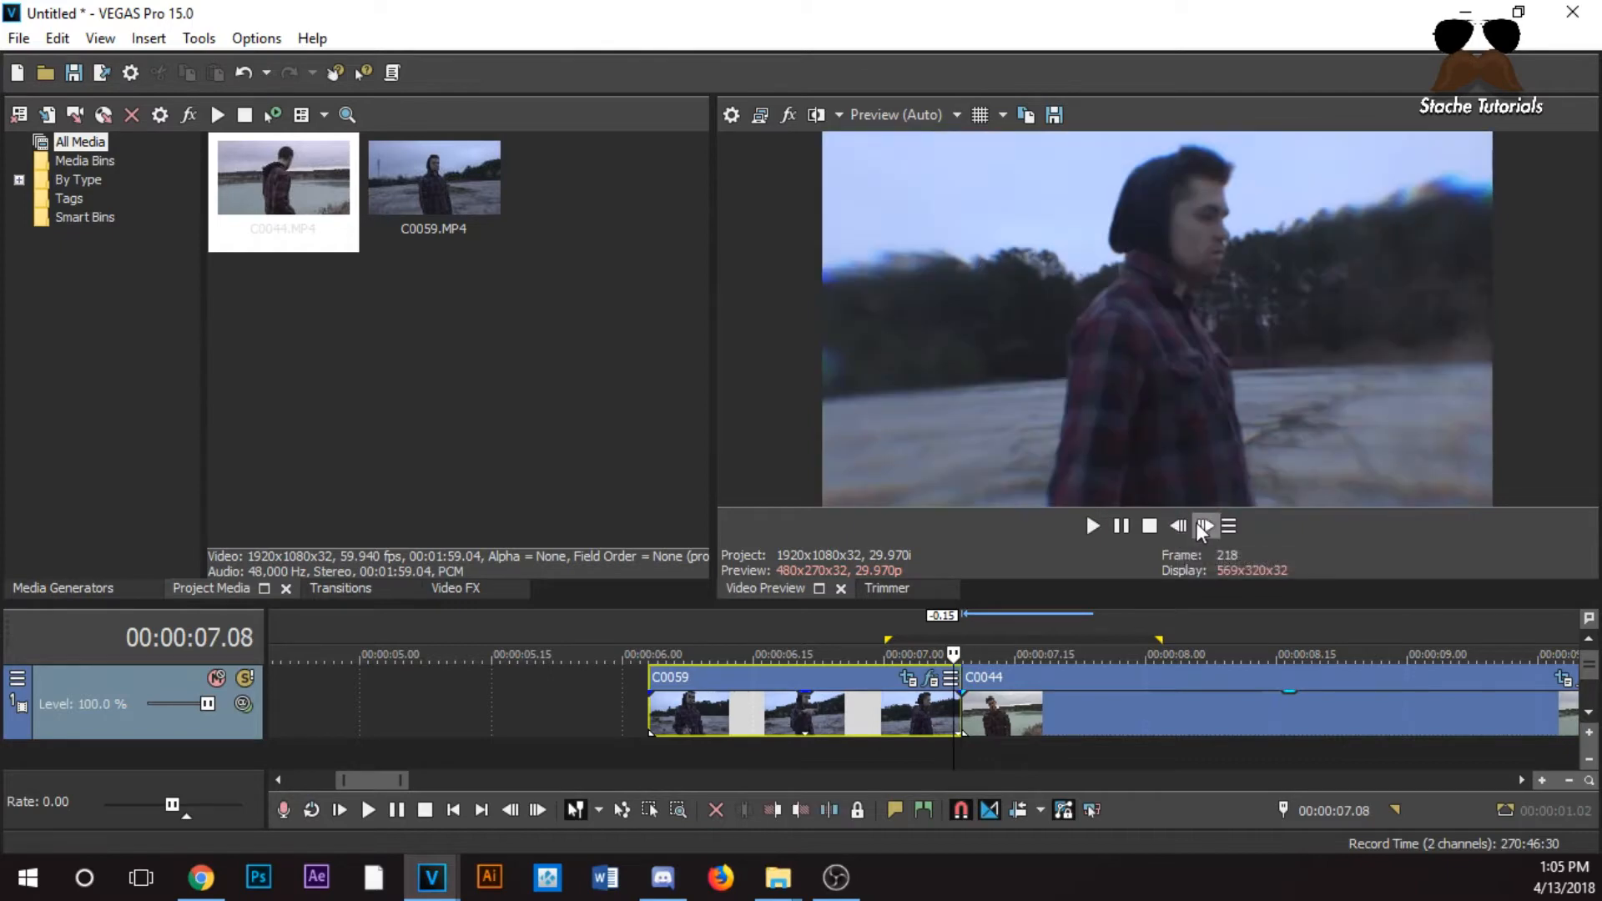
left_click(1179, 527)
left_click(1178, 527)
left_click(1198, 528)
left_click(1199, 527)
left_click(1197, 528)
left_click(1195, 528)
left_click(1178, 527)
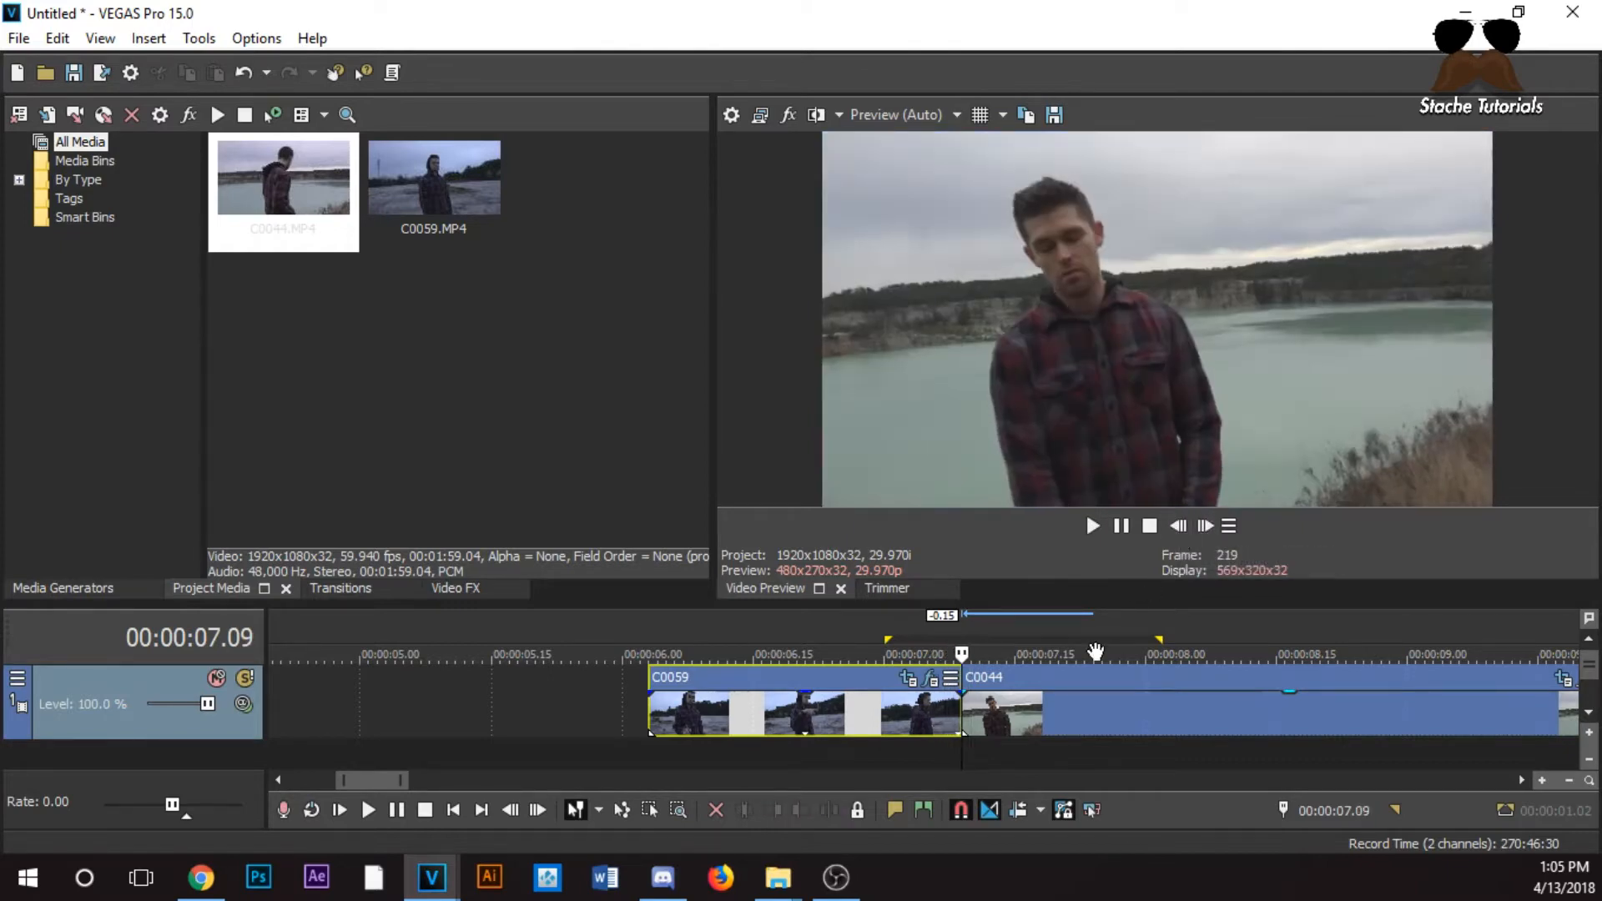
Insert a new video track above the track holding C0059 and C0044
scroll(1052, 684, "down", 3)
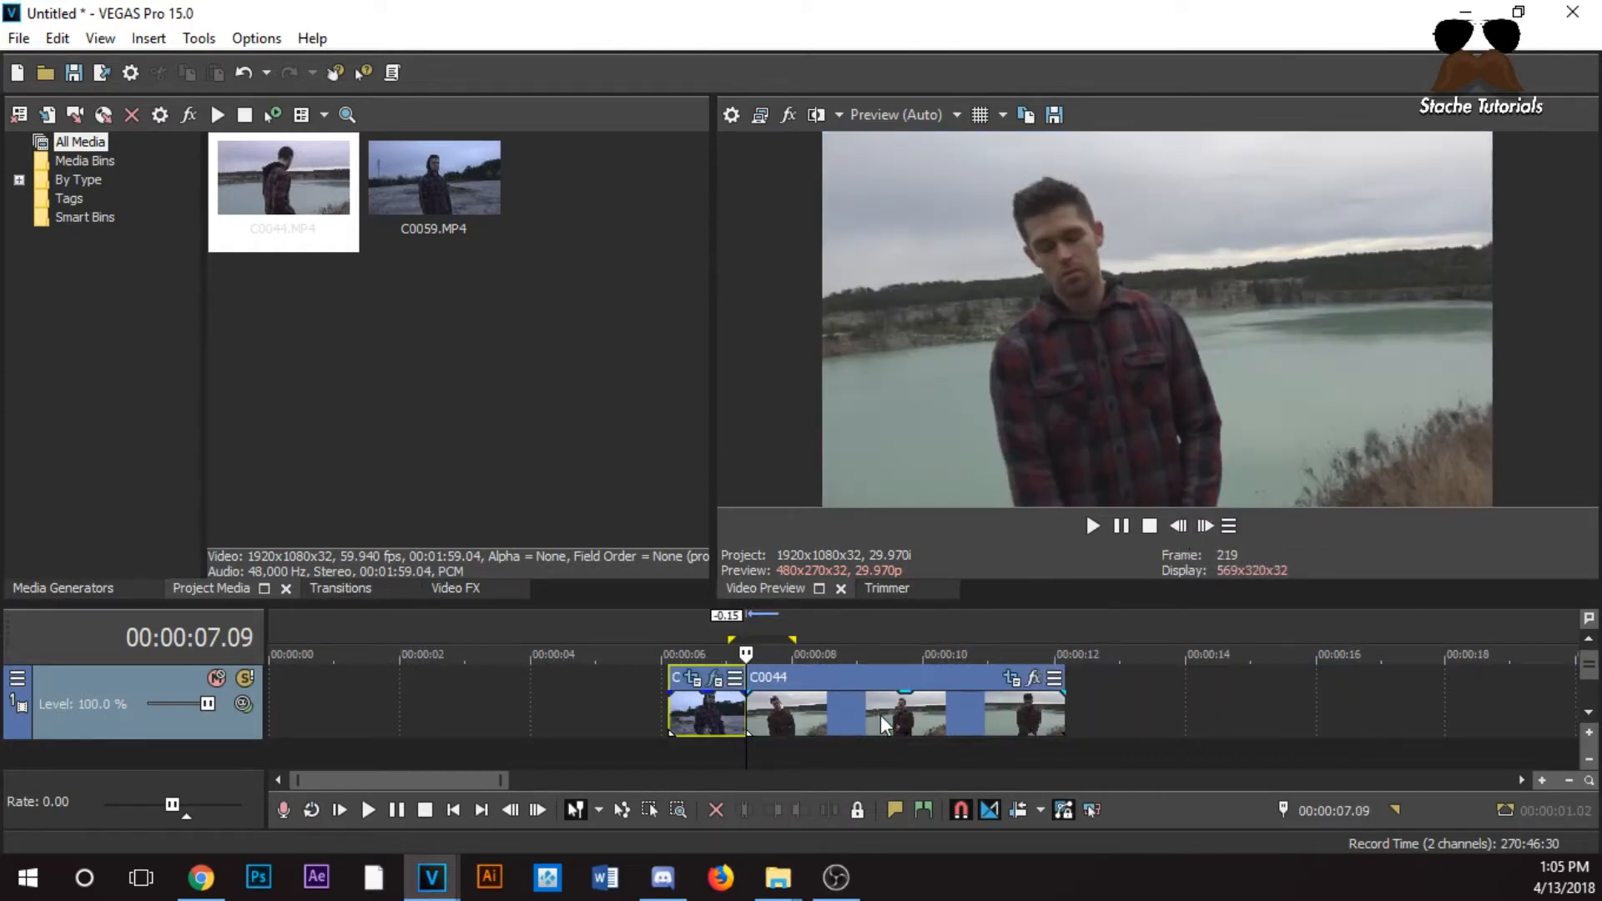
right_click(1109, 699)
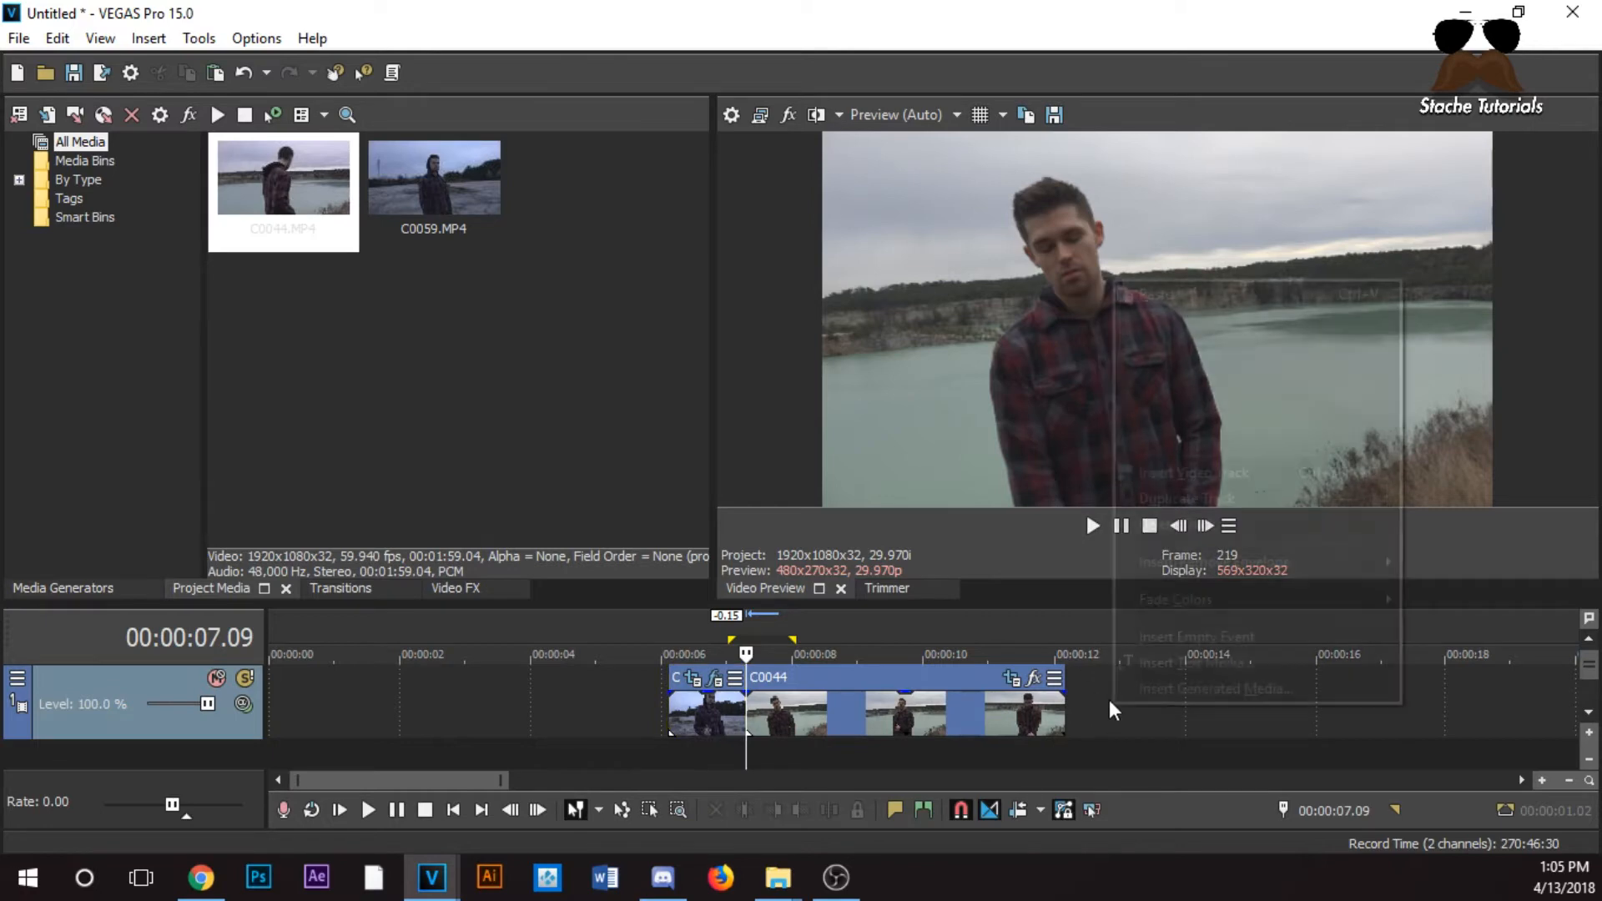
left_click(1159, 473)
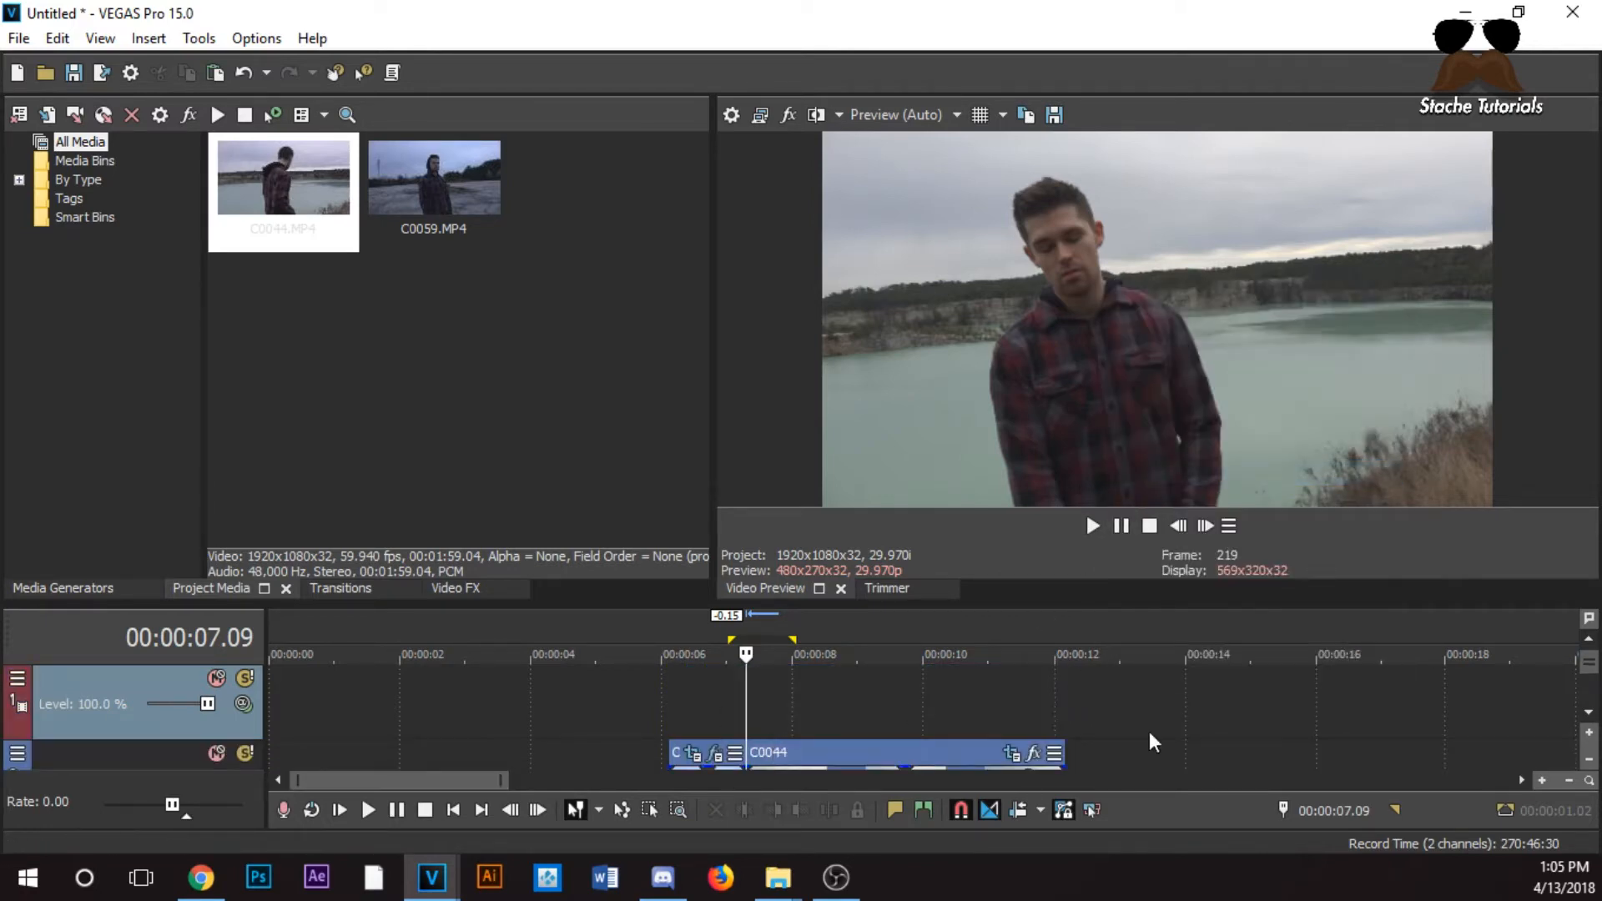
left_click(1589, 713)
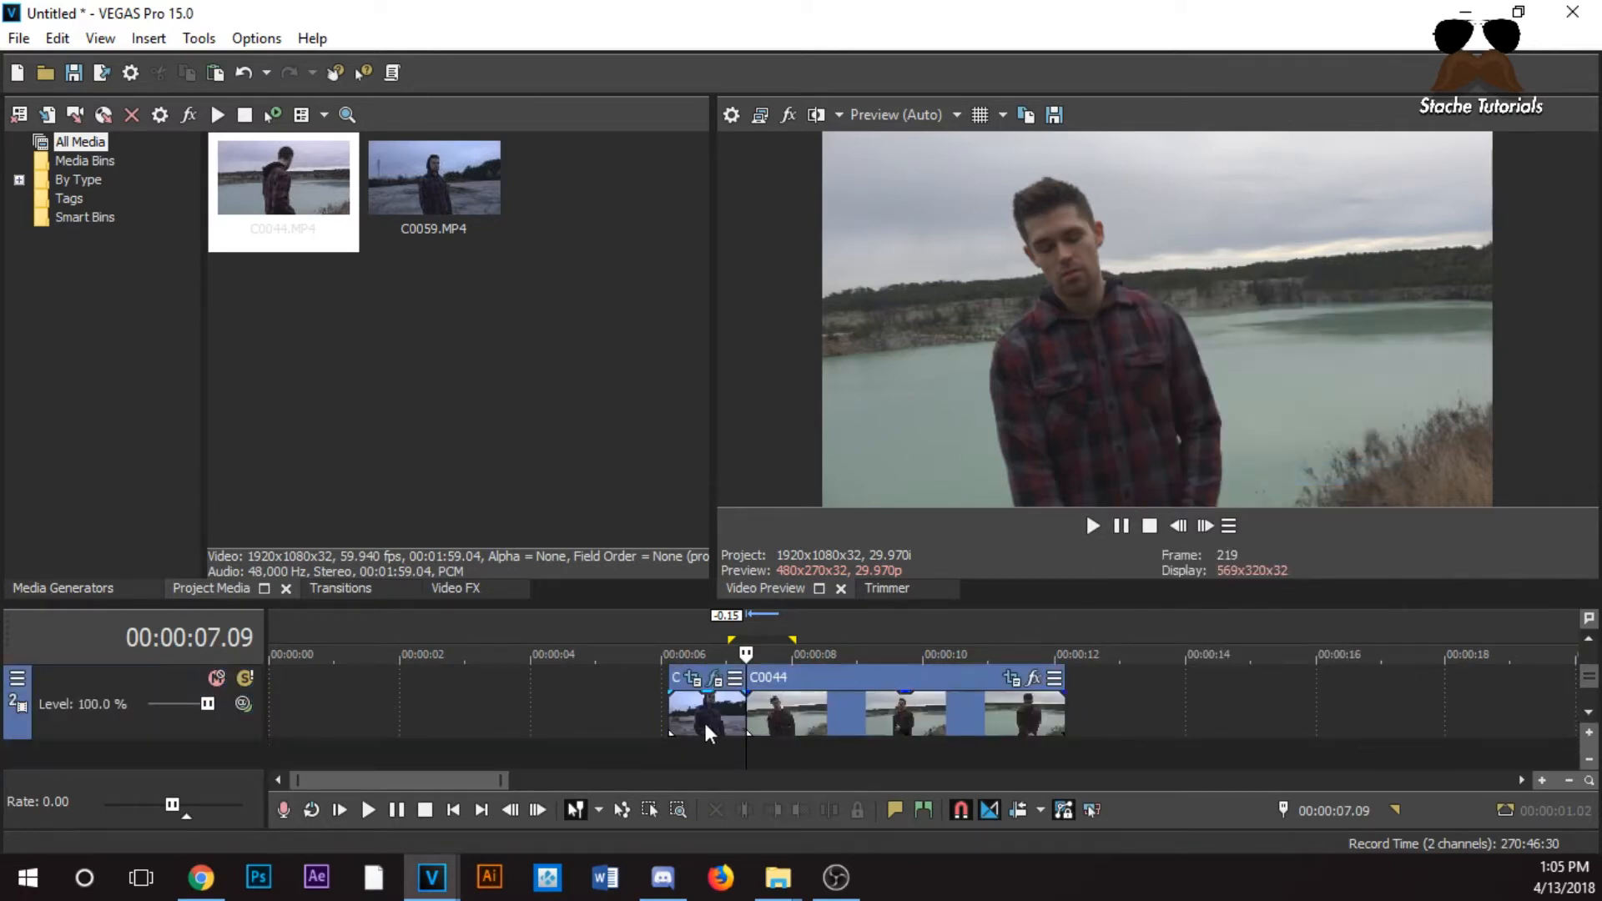
Copy the C0059 clip onto the new upper track, aligned with the start of the original
left_click(677, 717)
left_click(1586, 640)
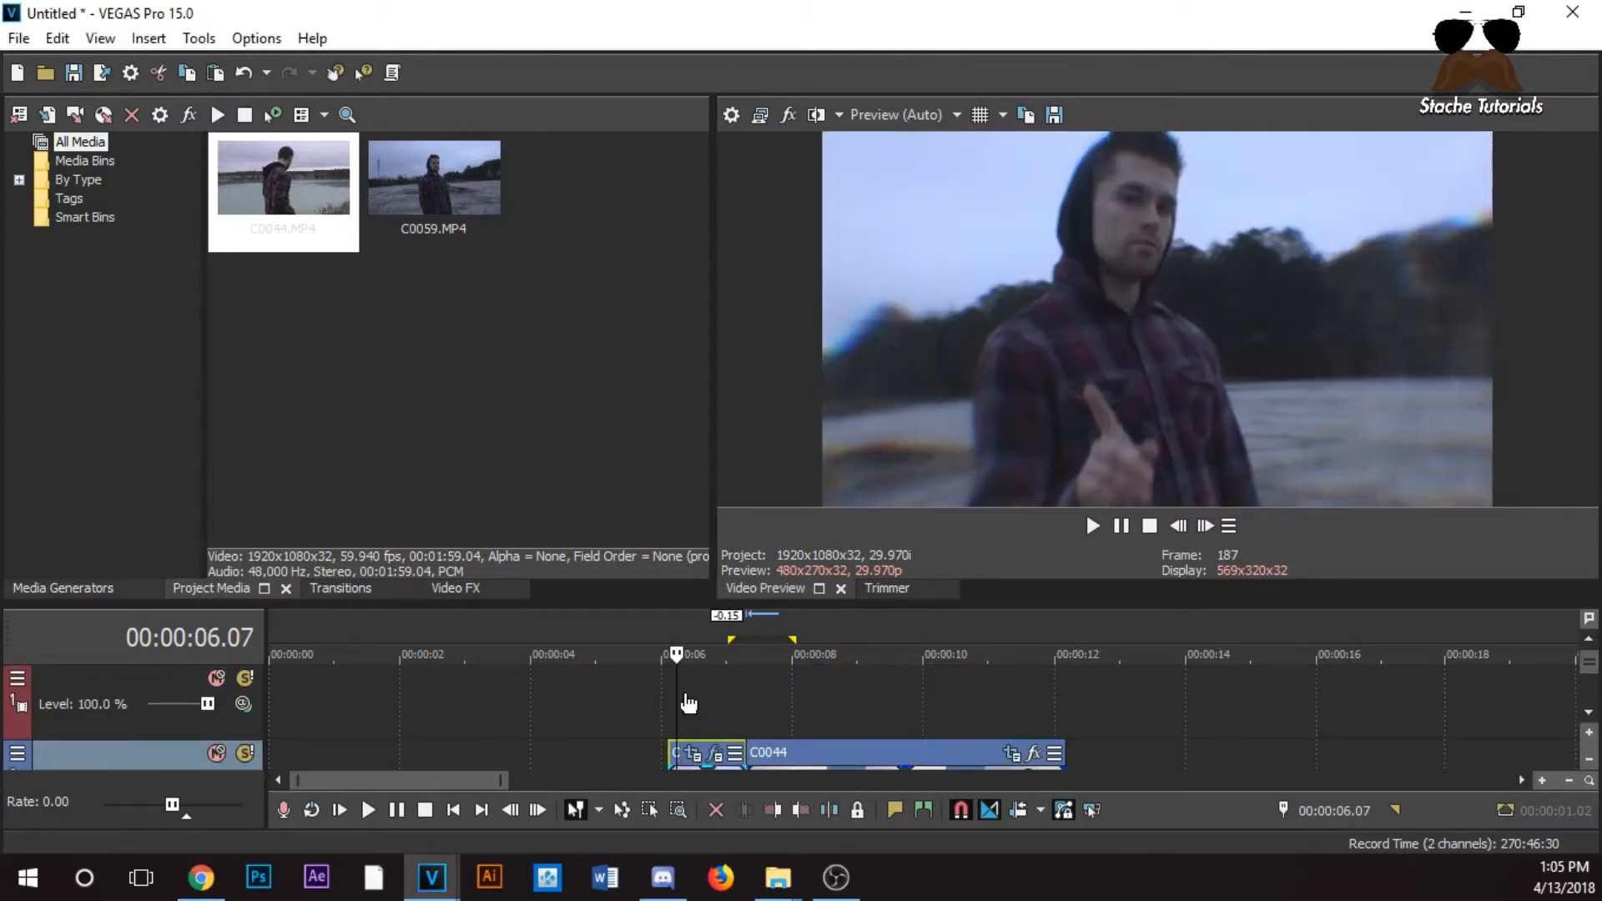
left_click(674, 749)
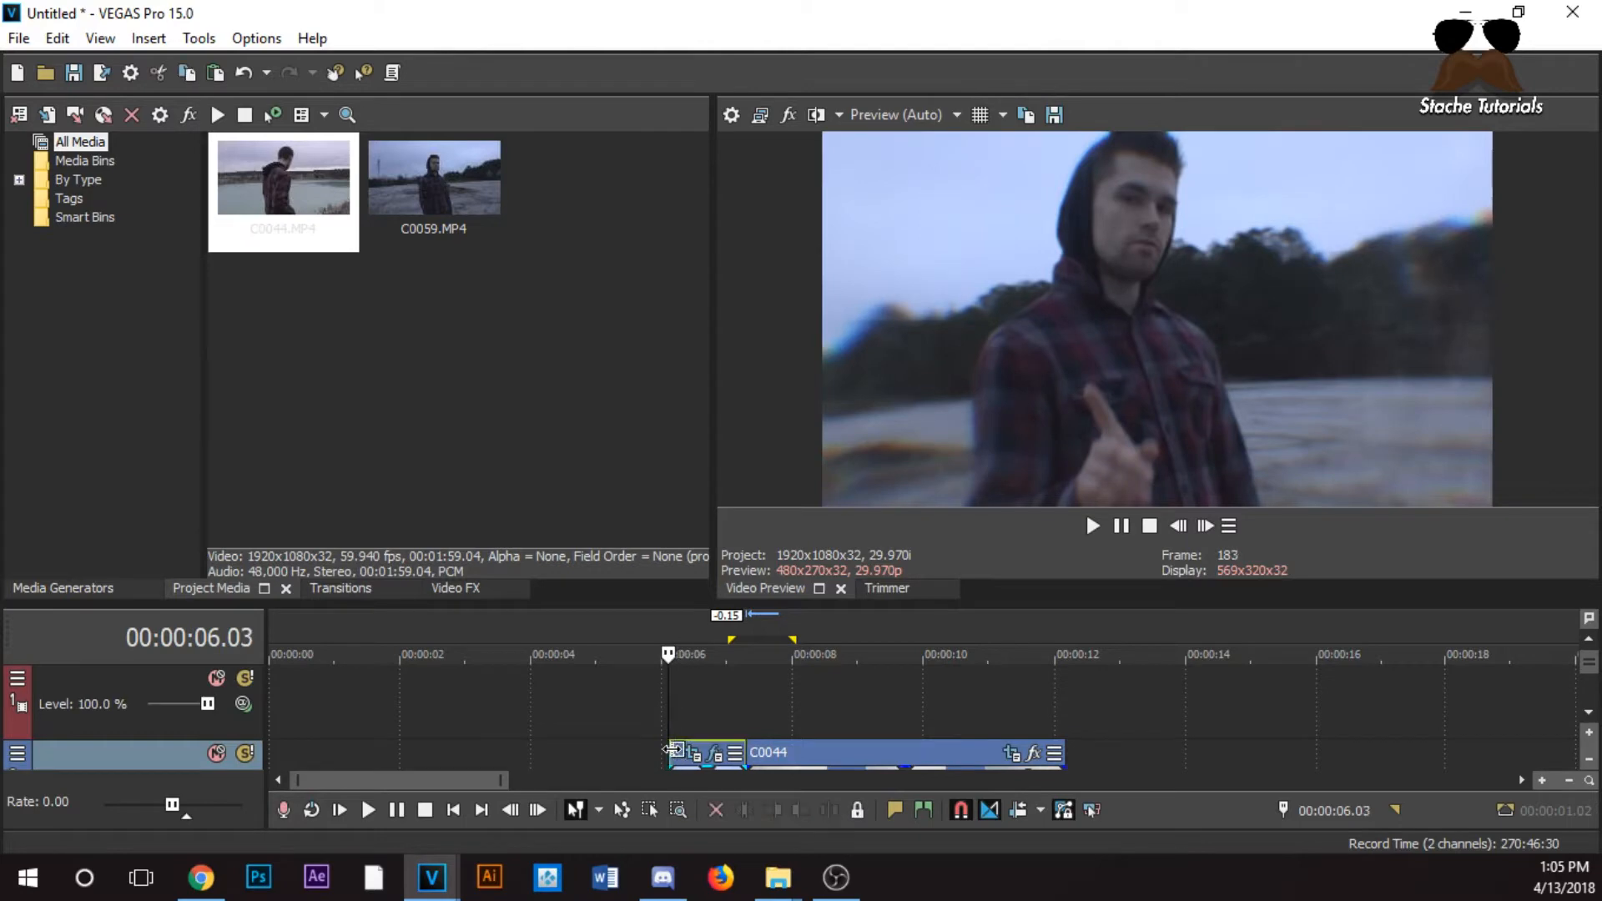
left_click_drag(685, 707, 686, 709)
left_click(719, 709)
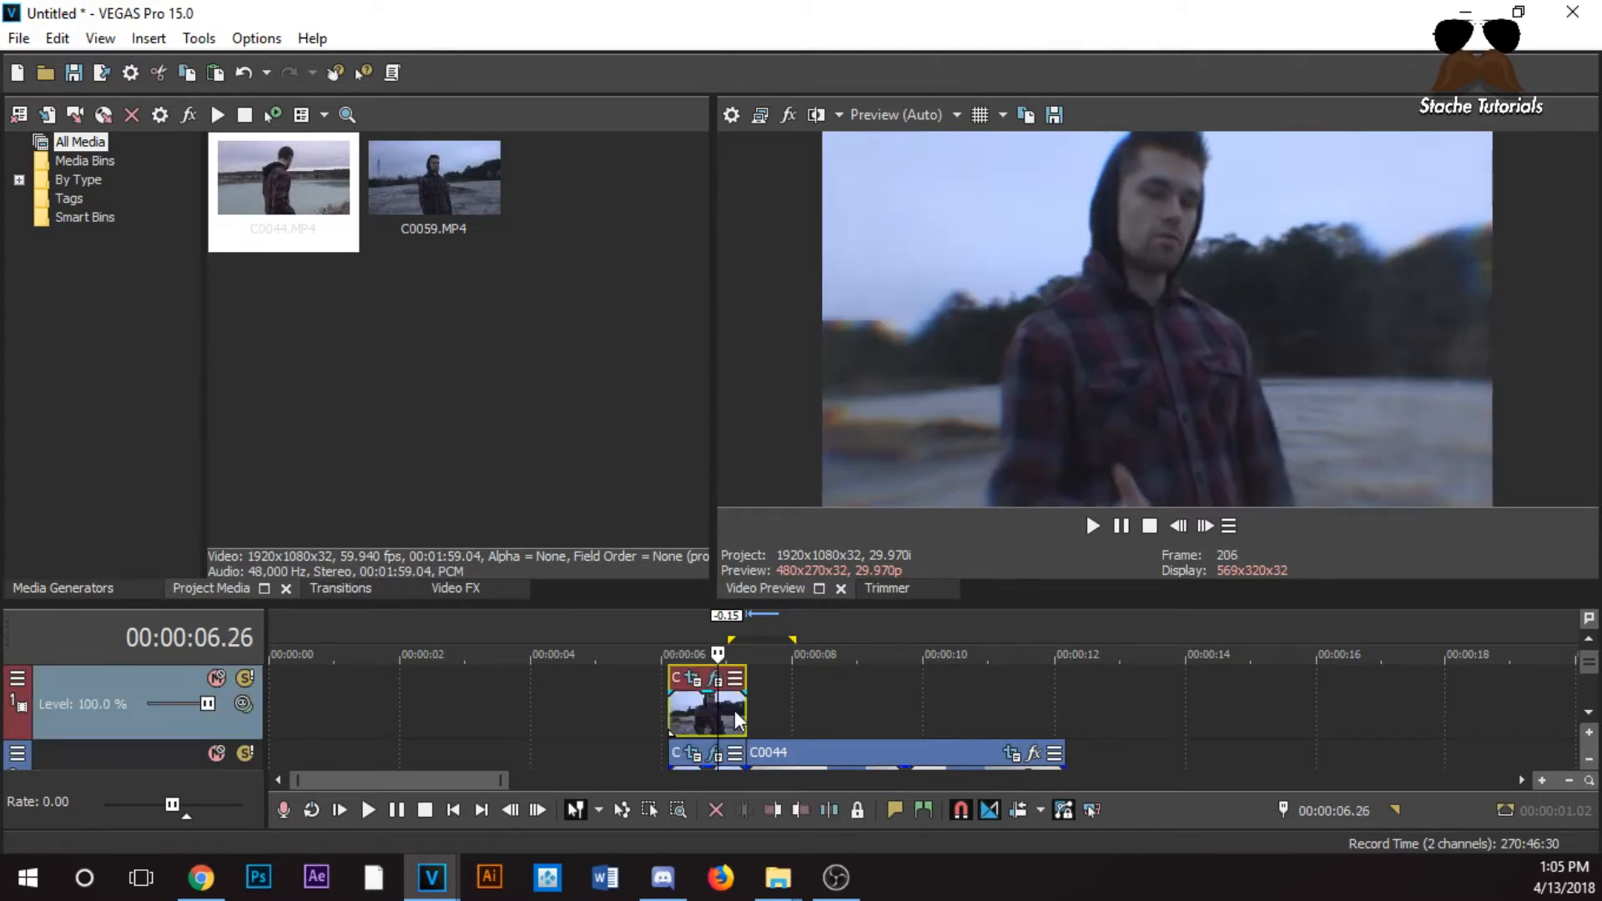
Extend the end of the upper C0059 copy 7 frames past the cut to C0044
scroll(734, 710, "up", 1)
left_click(1198, 530)
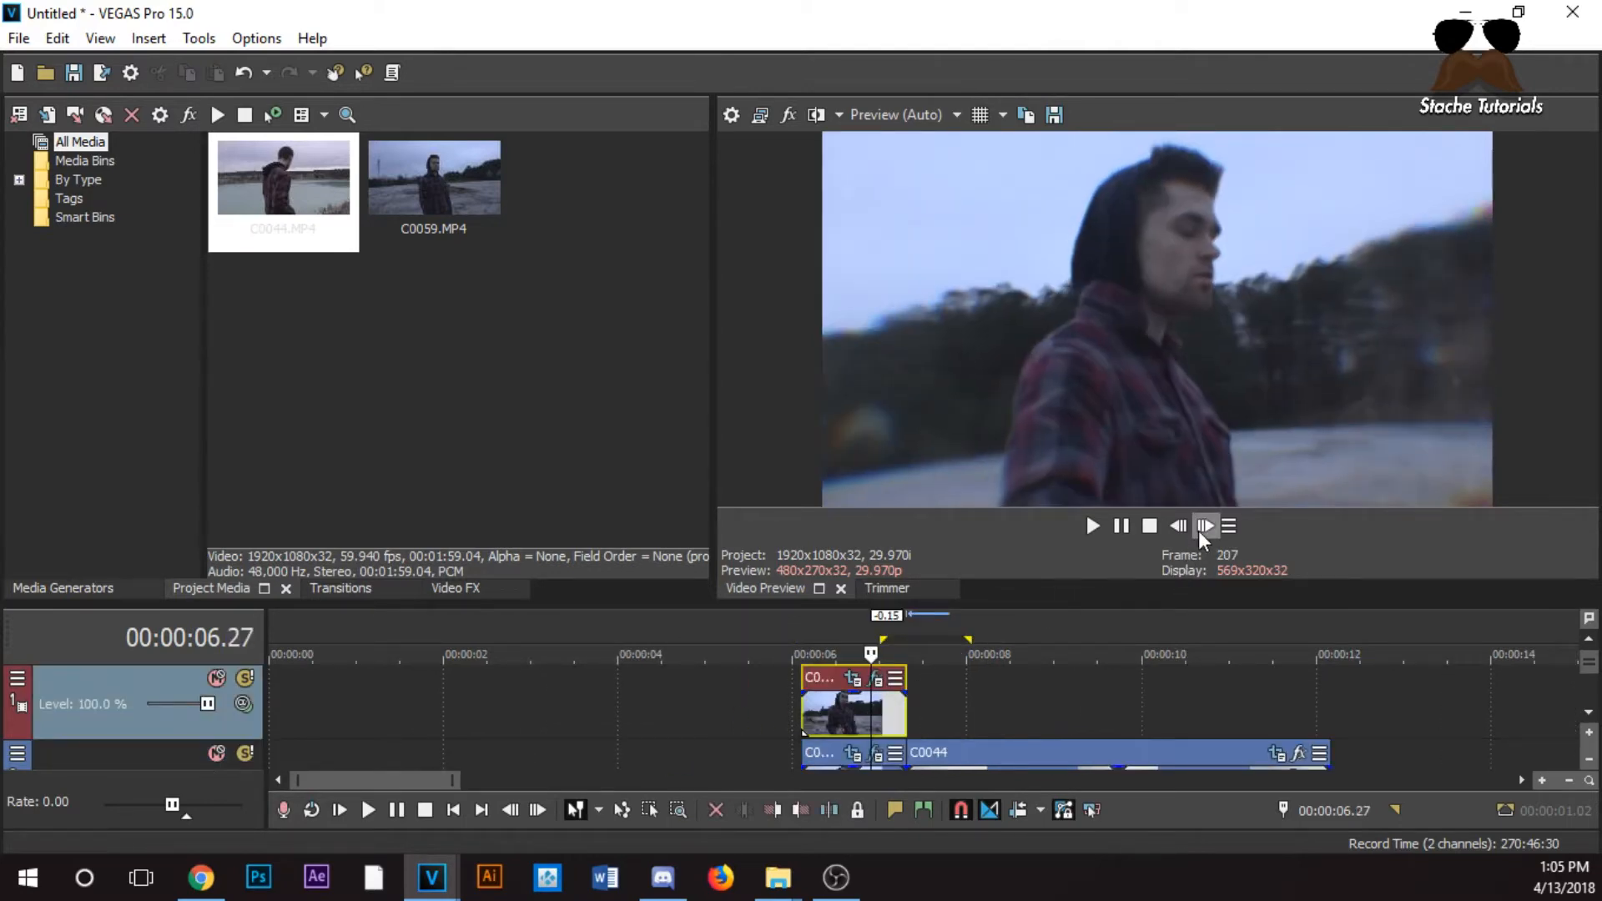
double_click(1198, 531)
double_click(1198, 531)
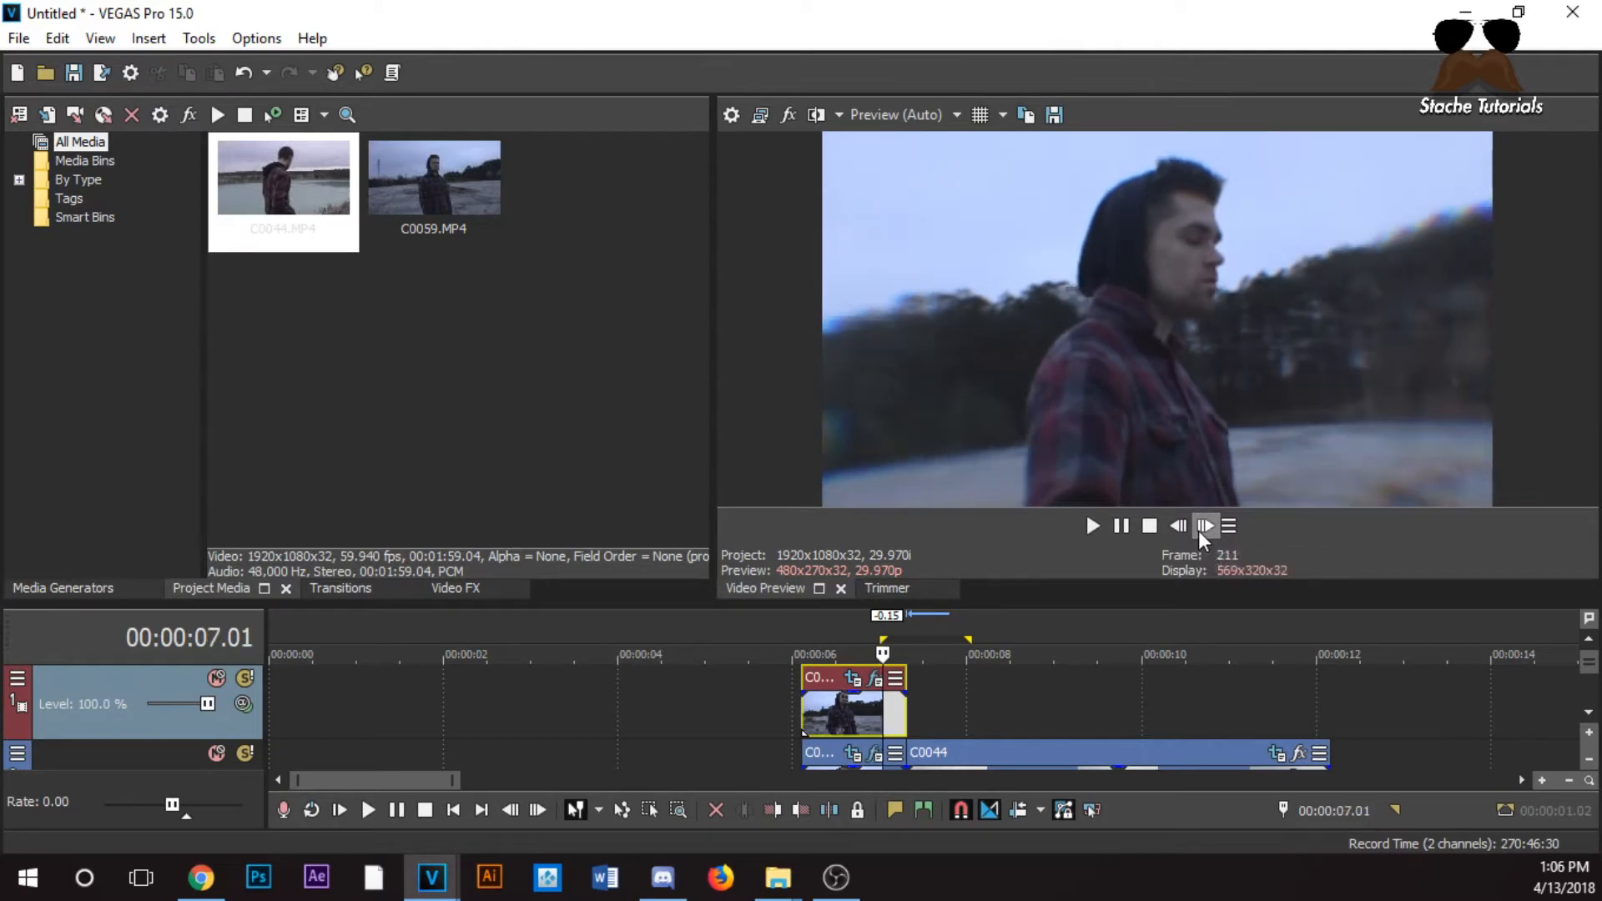
left_click(904, 716)
scroll(909, 713, "up", 2)
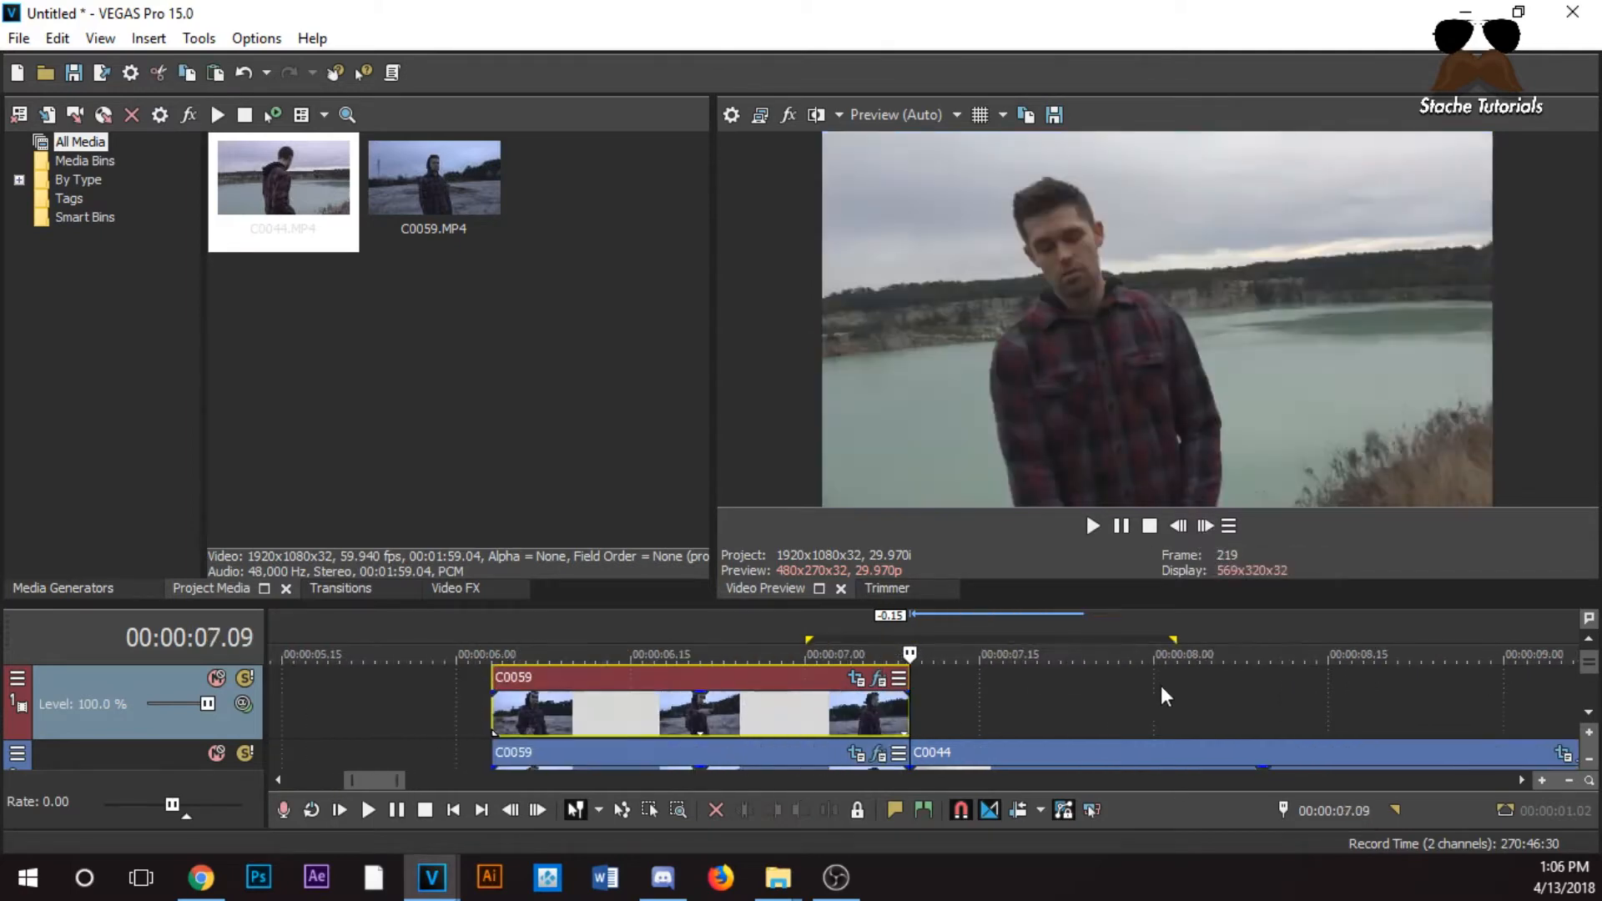
left_click(893, 707)
left_click_drag(909, 708, 994, 710)
left_click(854, 709)
left_click(901, 703)
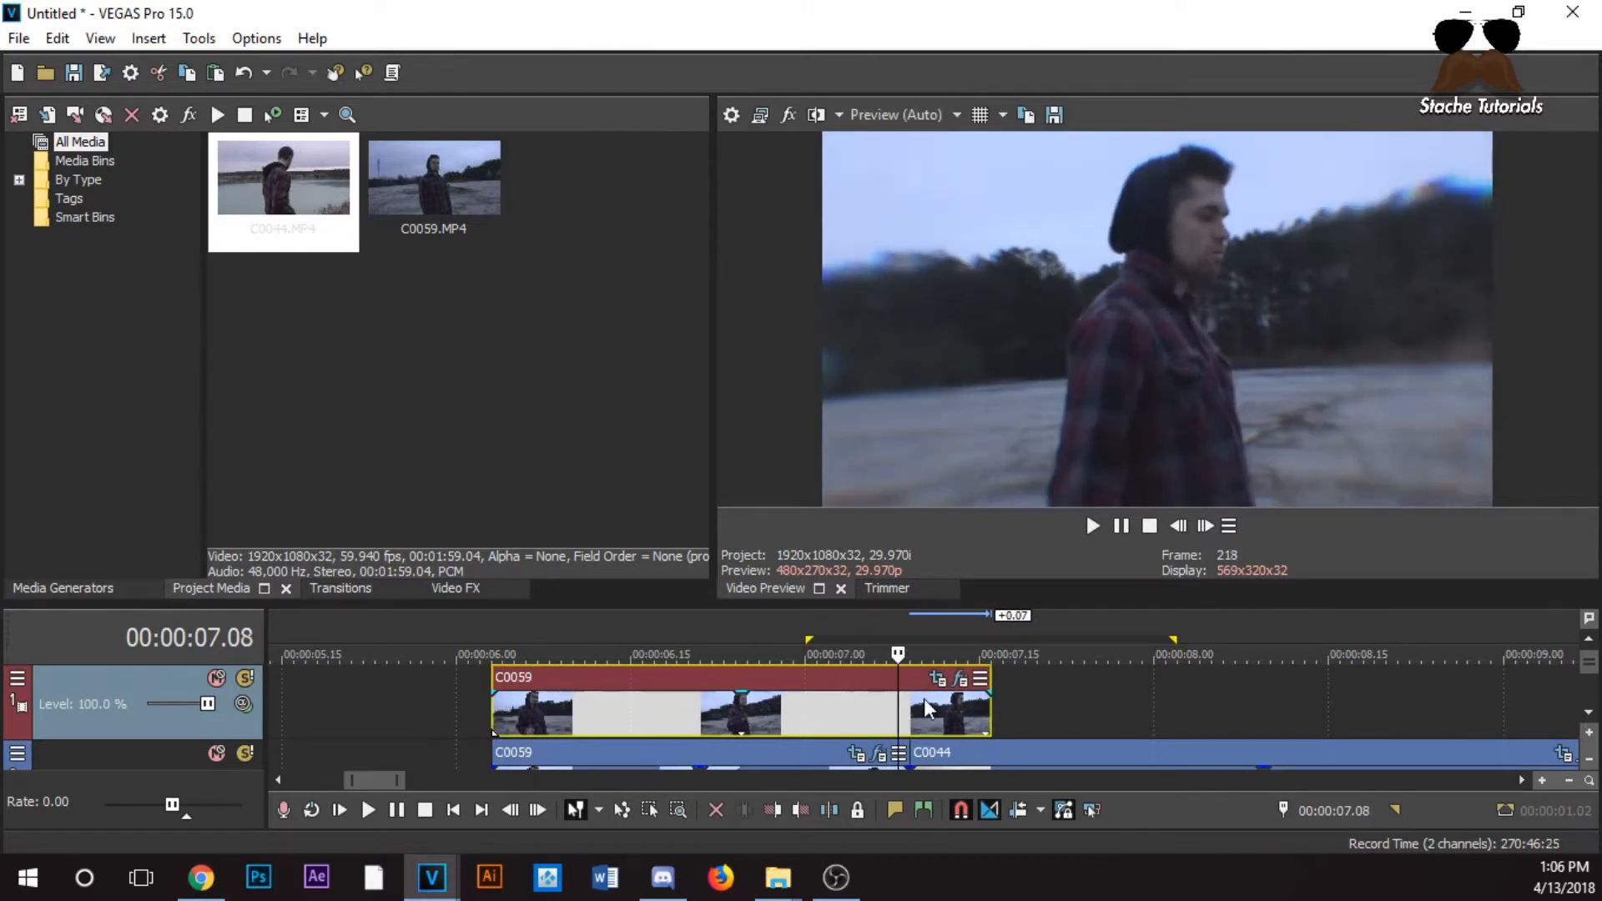
Lengthen the upper C0059 copy by another 10 frames over the start of C0044
left_click(1204, 526)
left_click(1204, 526)
left_click(1204, 526)
left_click(1205, 526)
left_click_drag(992, 710, 1107, 710)
left_click(947, 710)
left_click(911, 703)
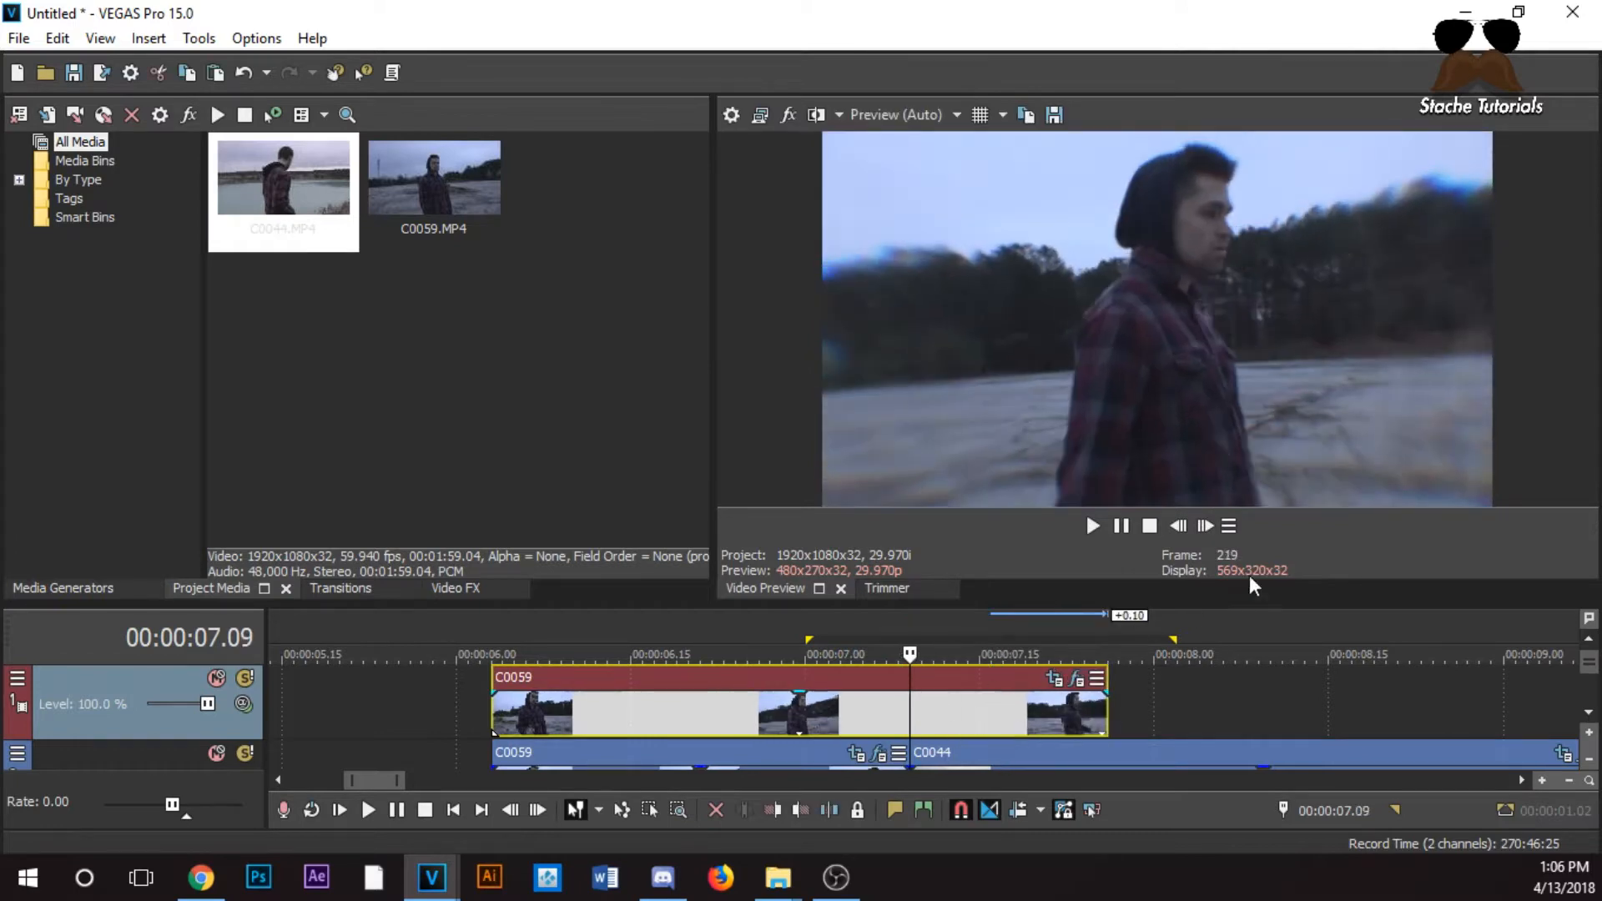
Examine the extended part of the upper C0059 copy frame by frame after the cut
left_click(1213, 523)
left_click(1214, 522)
left_click(1214, 523)
left_click(1213, 522)
left_click(1213, 523)
left_click(1213, 523)
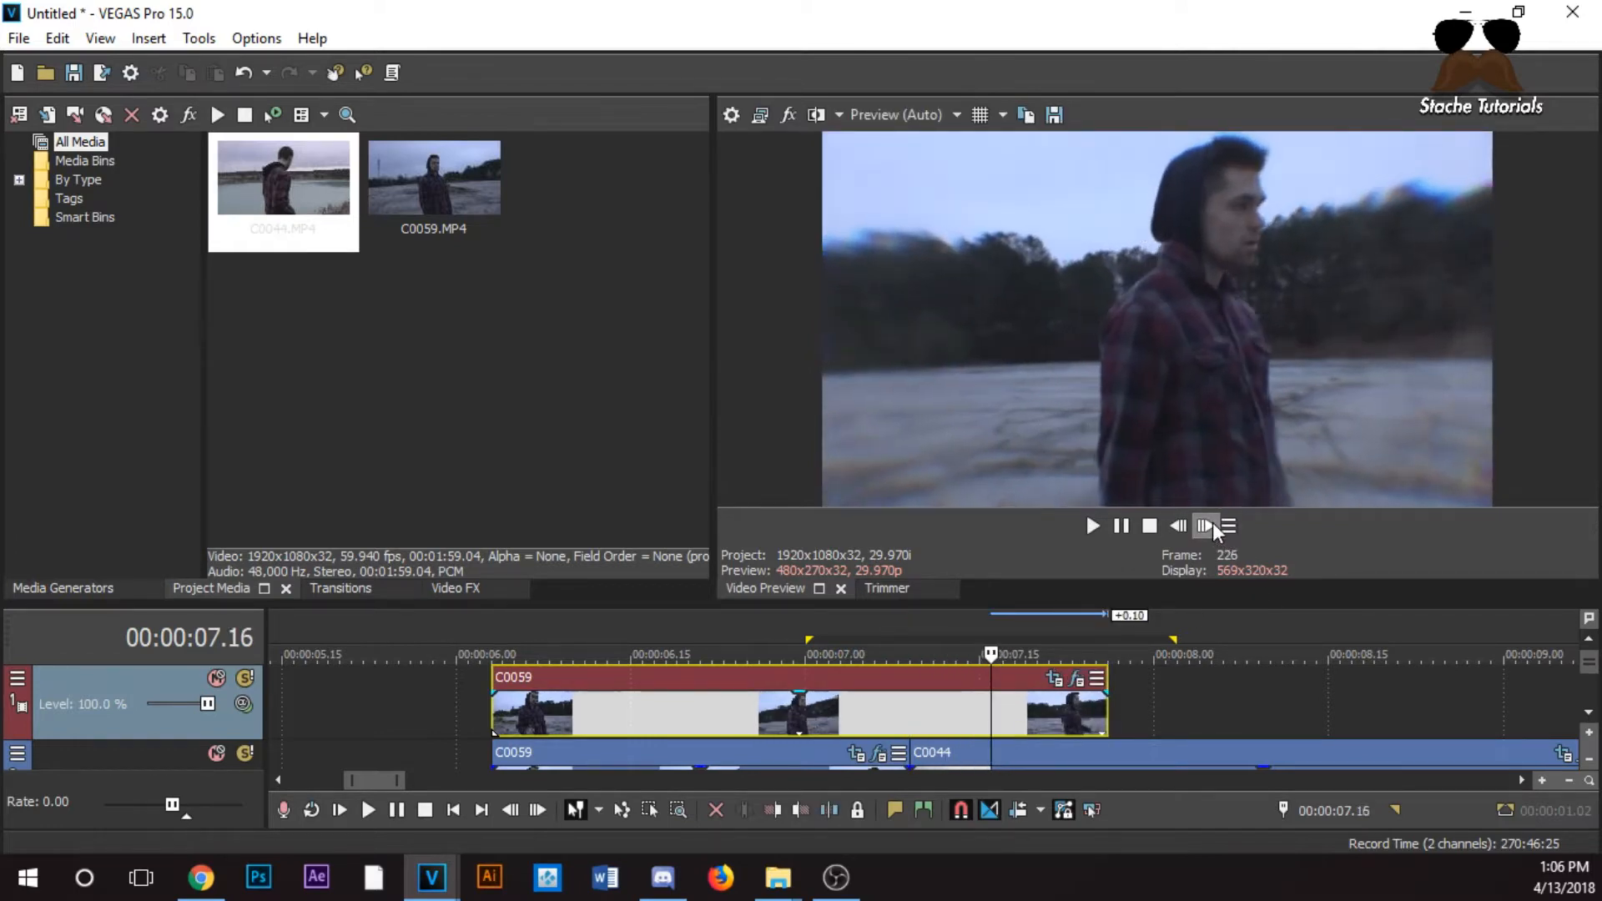
left_click(1213, 522)
left_click(1213, 522)
left_click(1213, 522)
left_click(1213, 523)
left_click(1214, 522)
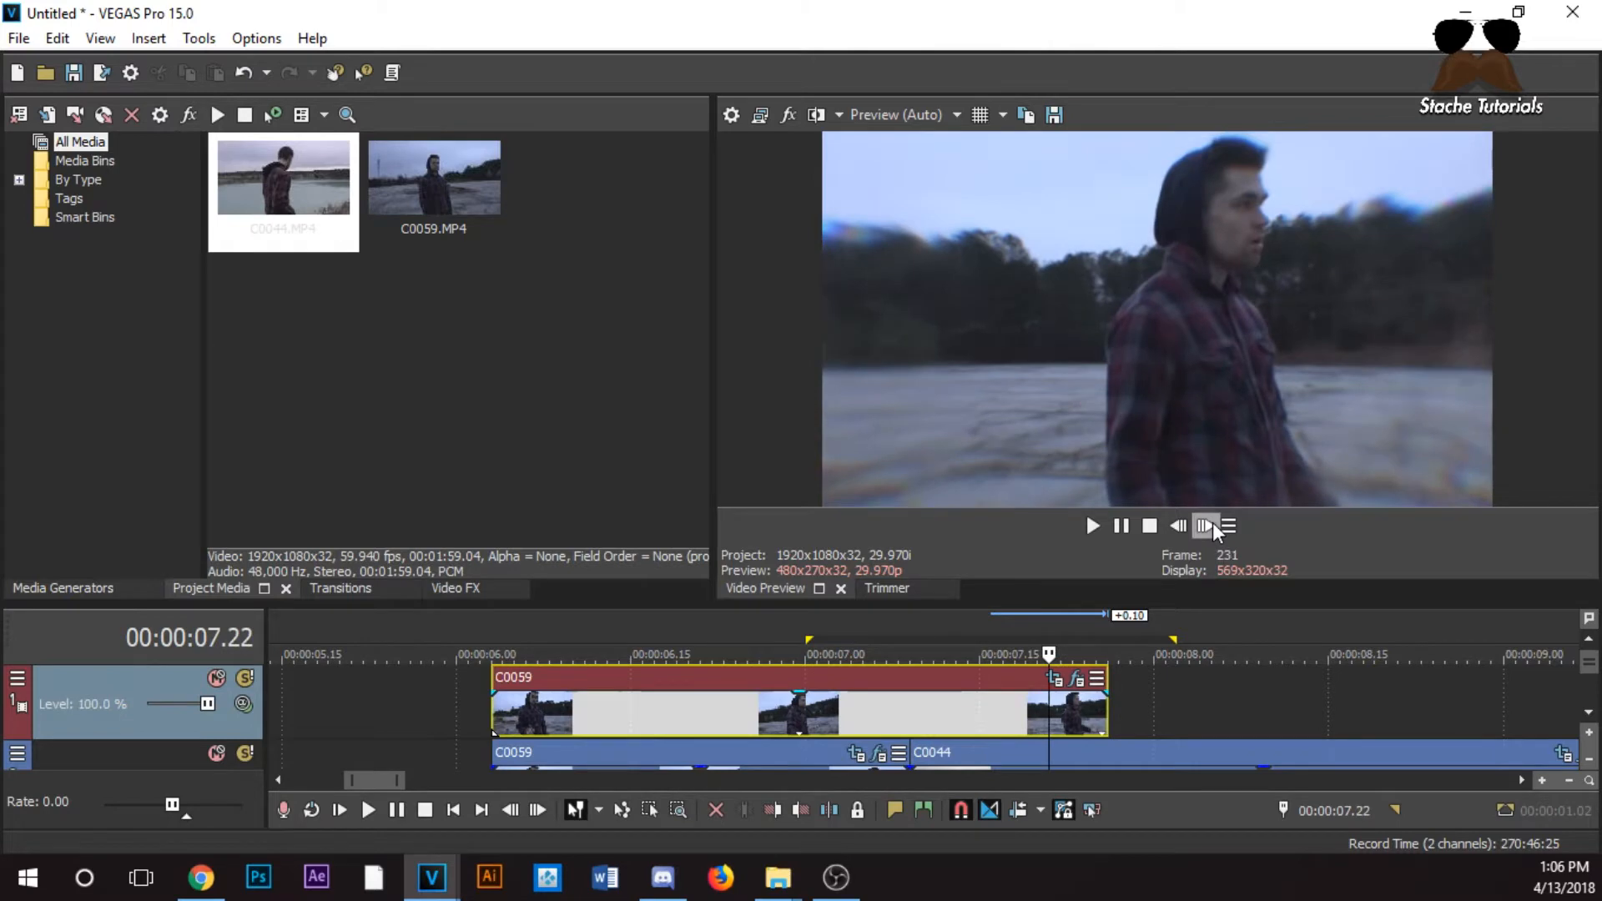
Place a timeline marker at 00:00:07.09, where C0059 meets C0044
left_click(914, 711)
scroll(915, 710, "down", 2)
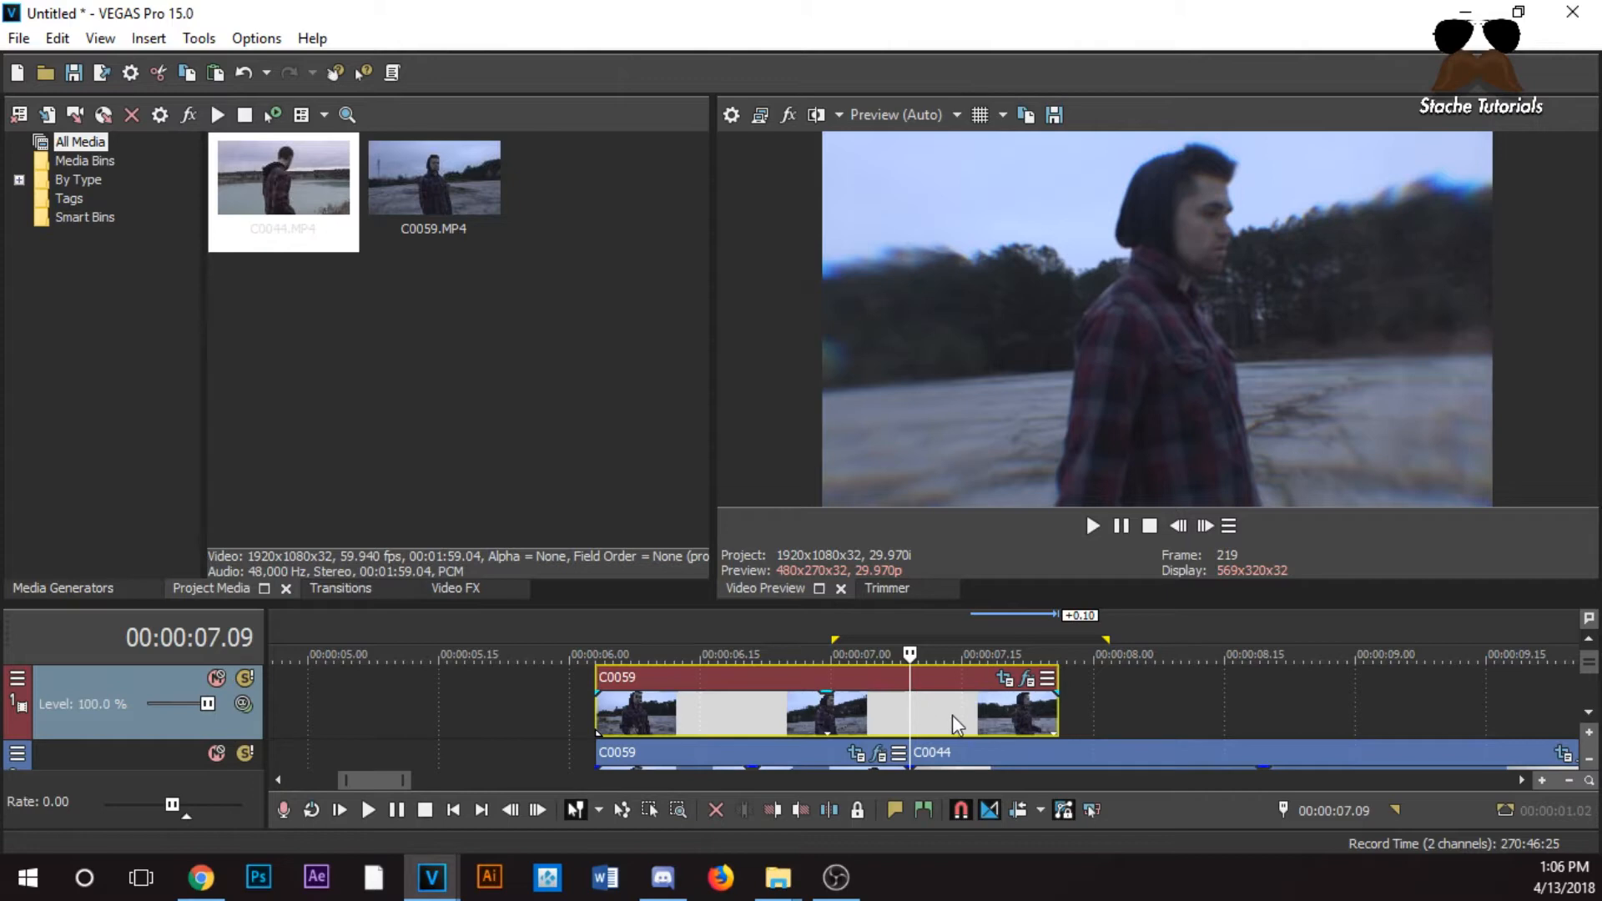
key("Delete")
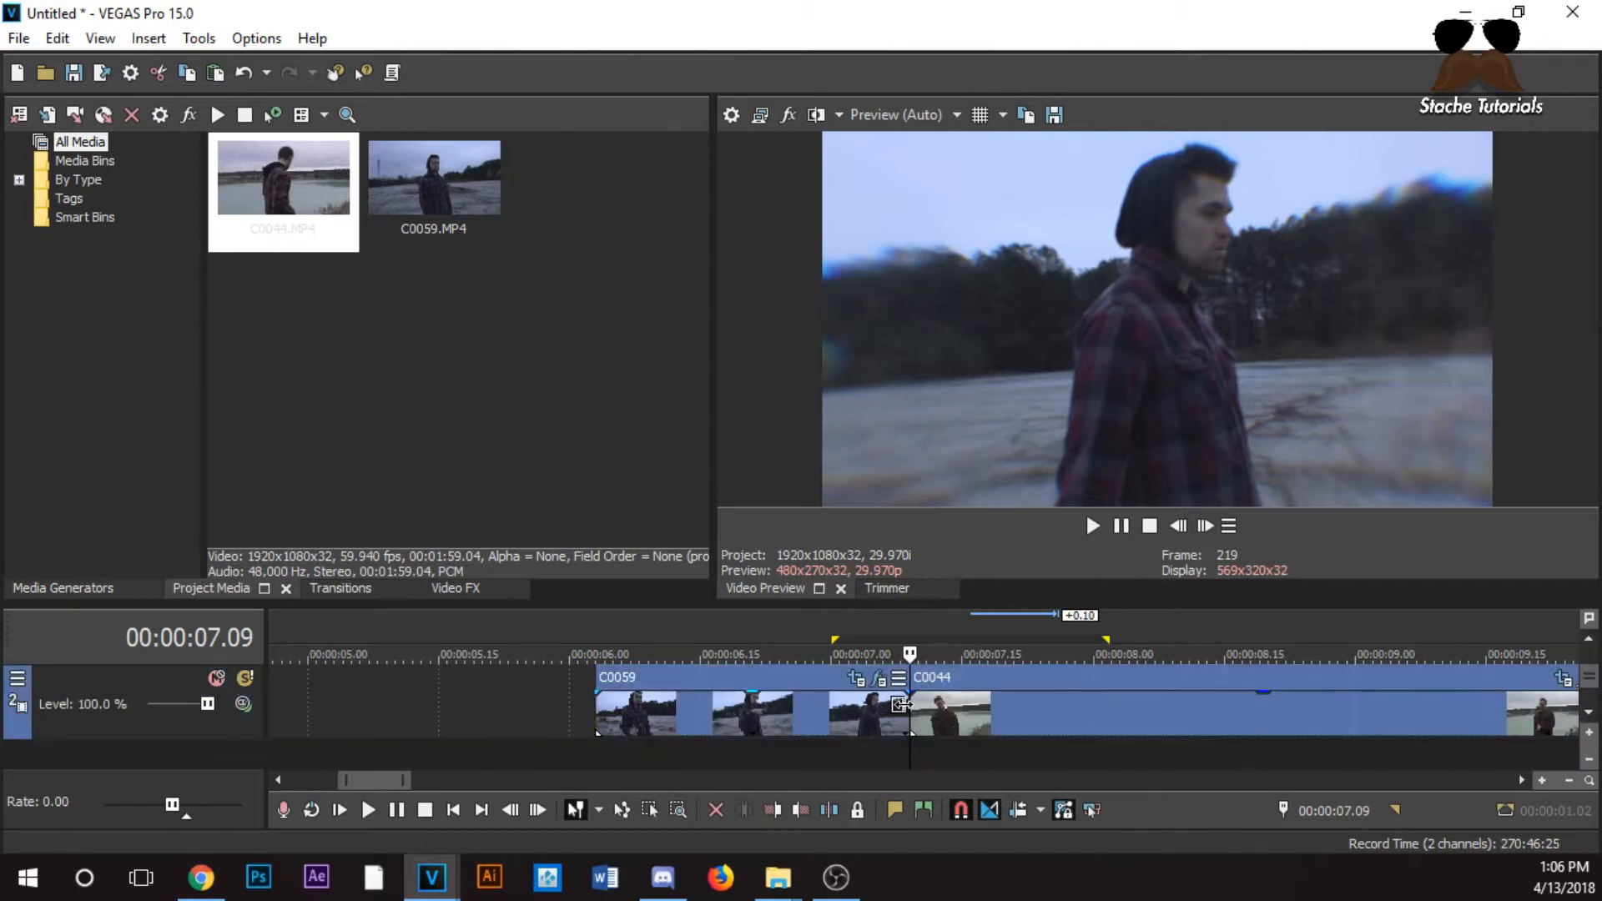
key("m")
left_click(914, 707)
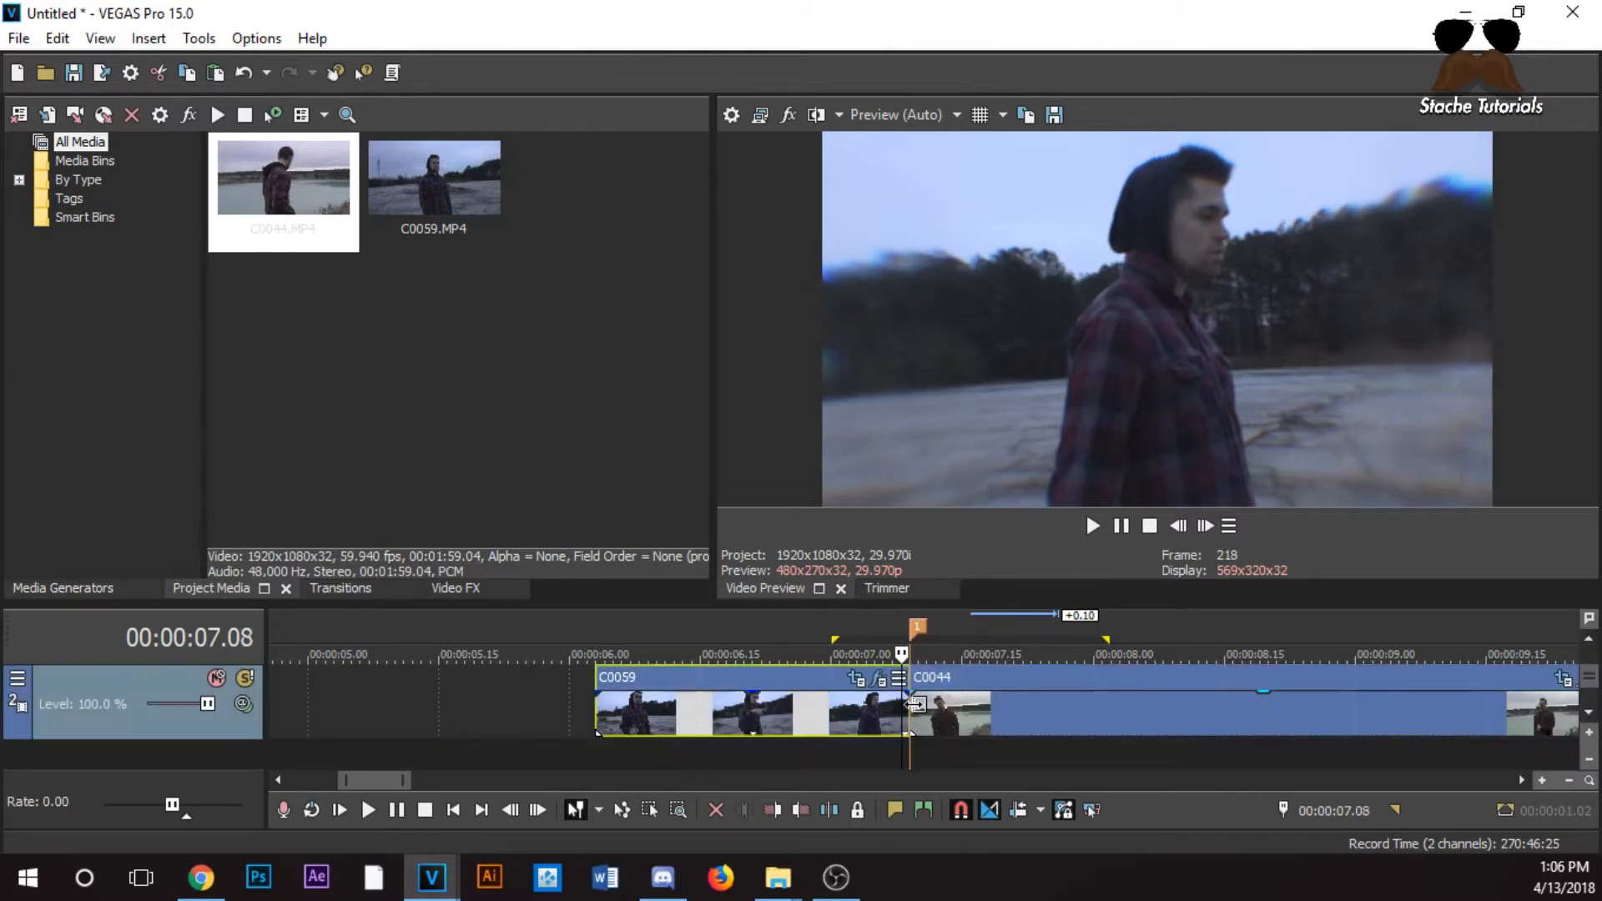
key("ctrl+z")
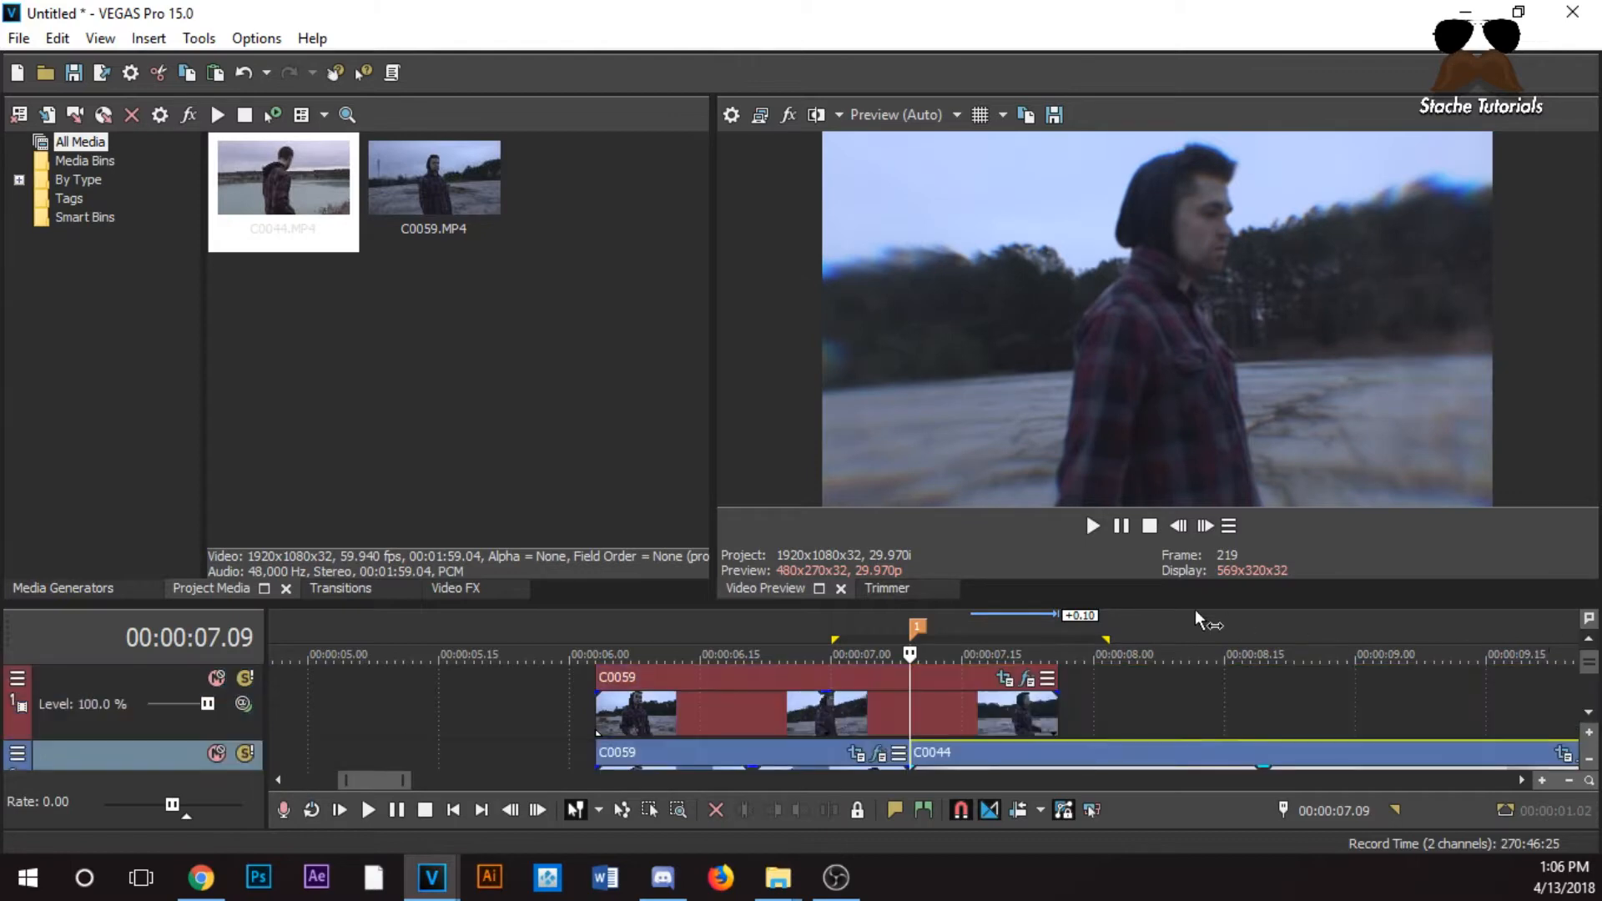
Enlarge the timeline area to show both tracks and trim the upper C0059 copy to end at 00:00:07.24, 15 frames after the marker
left_click_drag(1202, 575, 1202, 528)
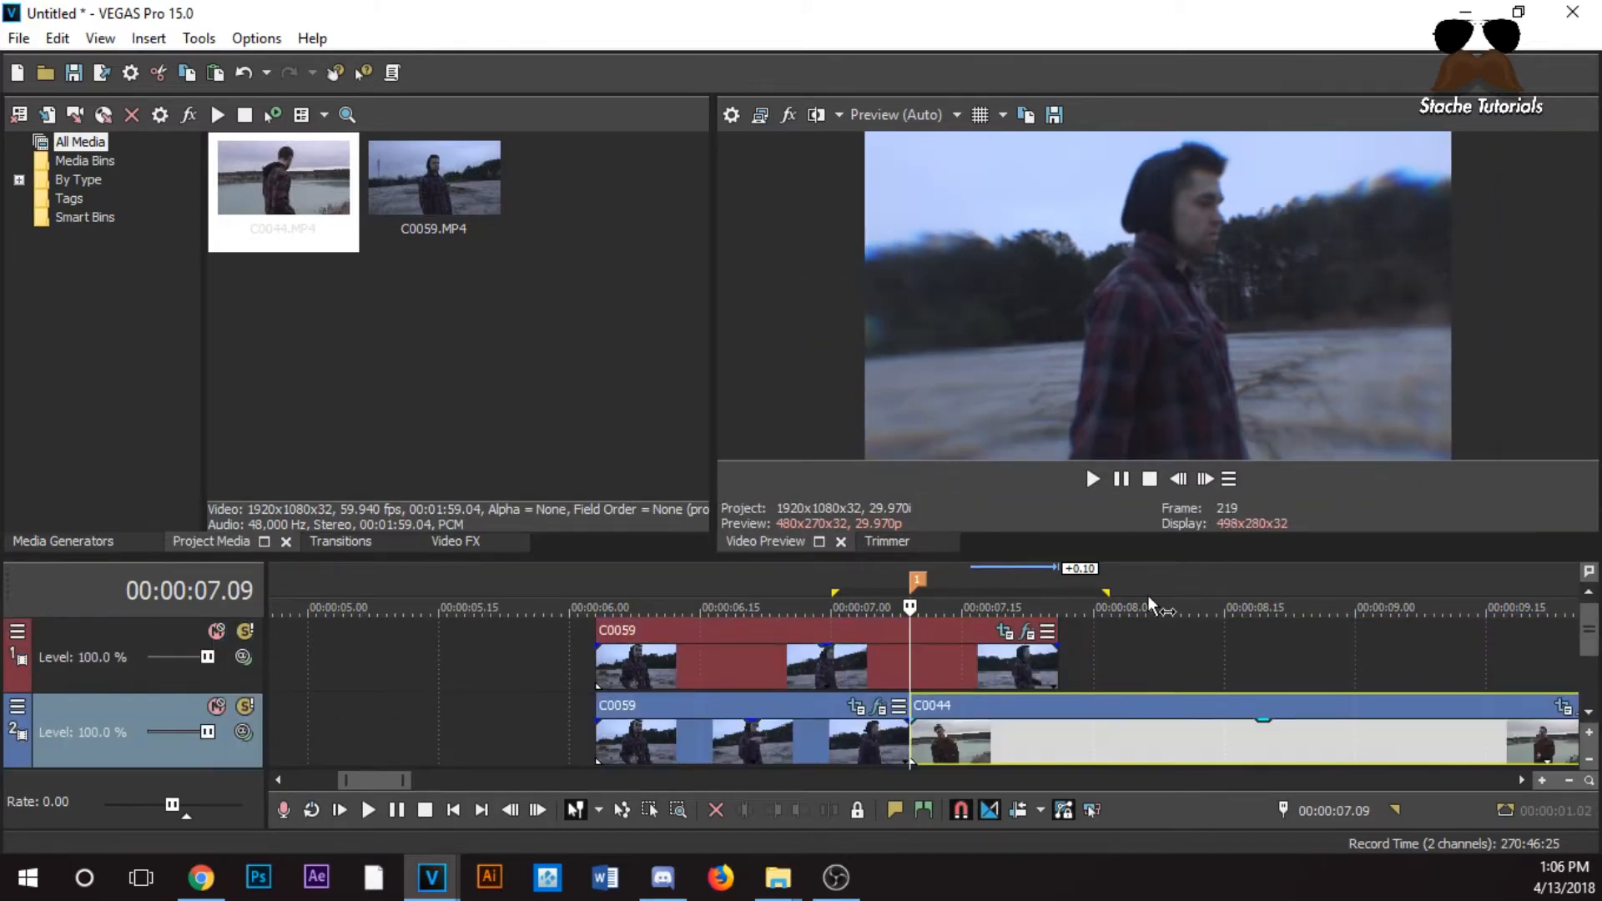
left_click(1205, 479)
left_click(1205, 479)
left_click(1205, 479)
left_click(1205, 479)
left_click(1205, 479)
left_click(1206, 479)
left_click(1206, 479)
left_click(1206, 479)
left_click(1206, 479)
left_click(1205, 479)
left_click(1206, 479)
left_click(1206, 479)
left_click(1206, 479)
left_click(1205, 479)
left_click(1206, 479)
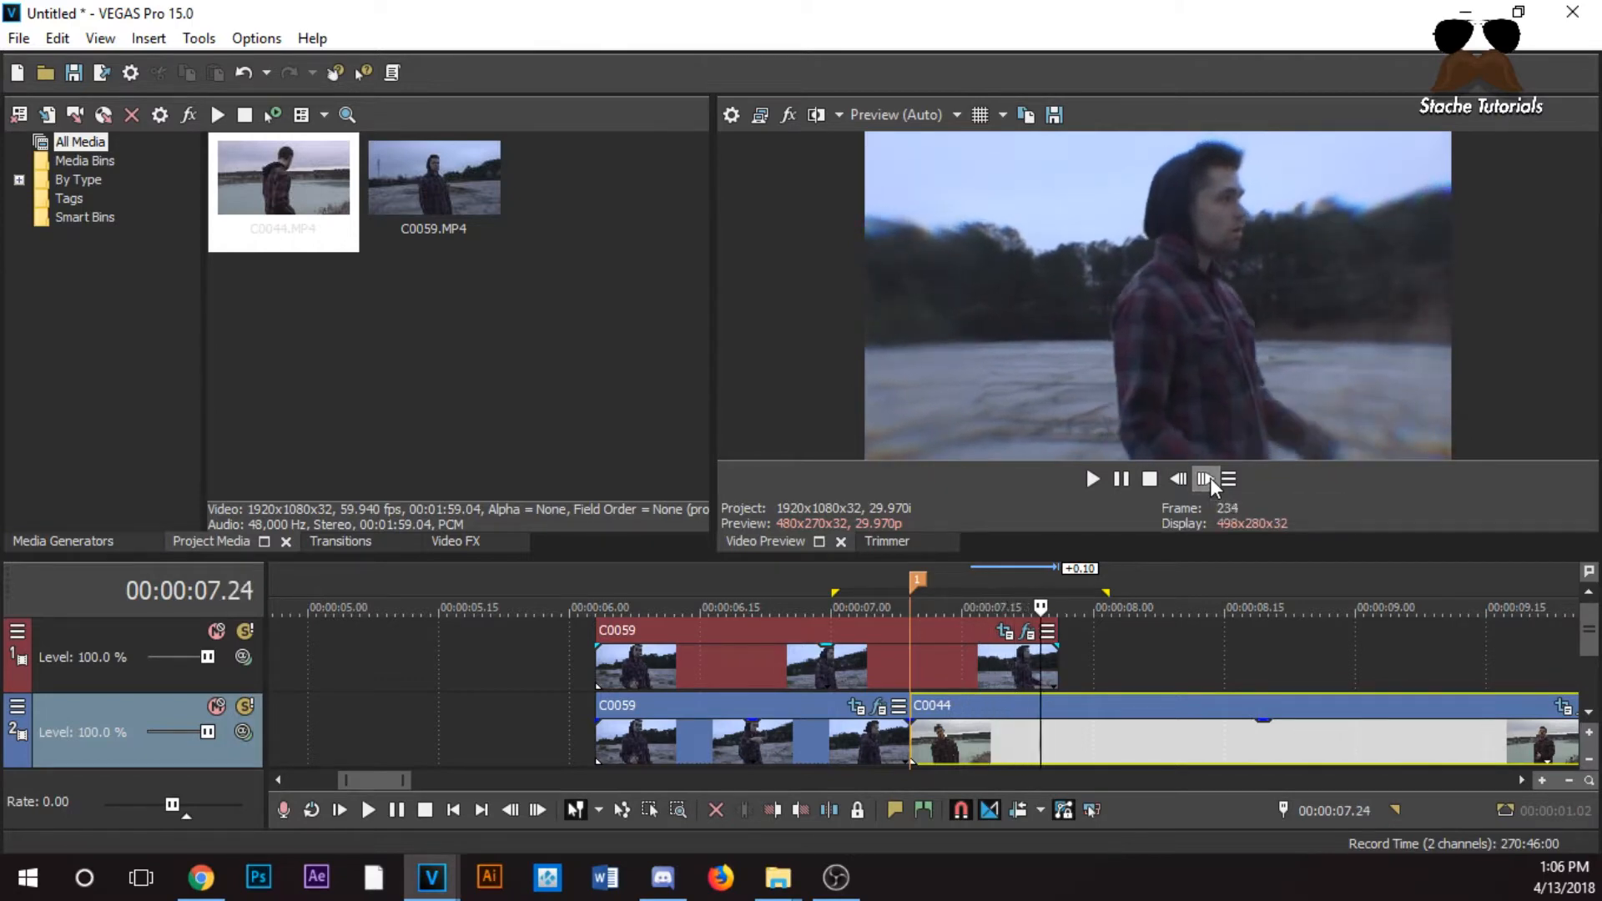
left_click_drag(1056, 673, 1040, 673)
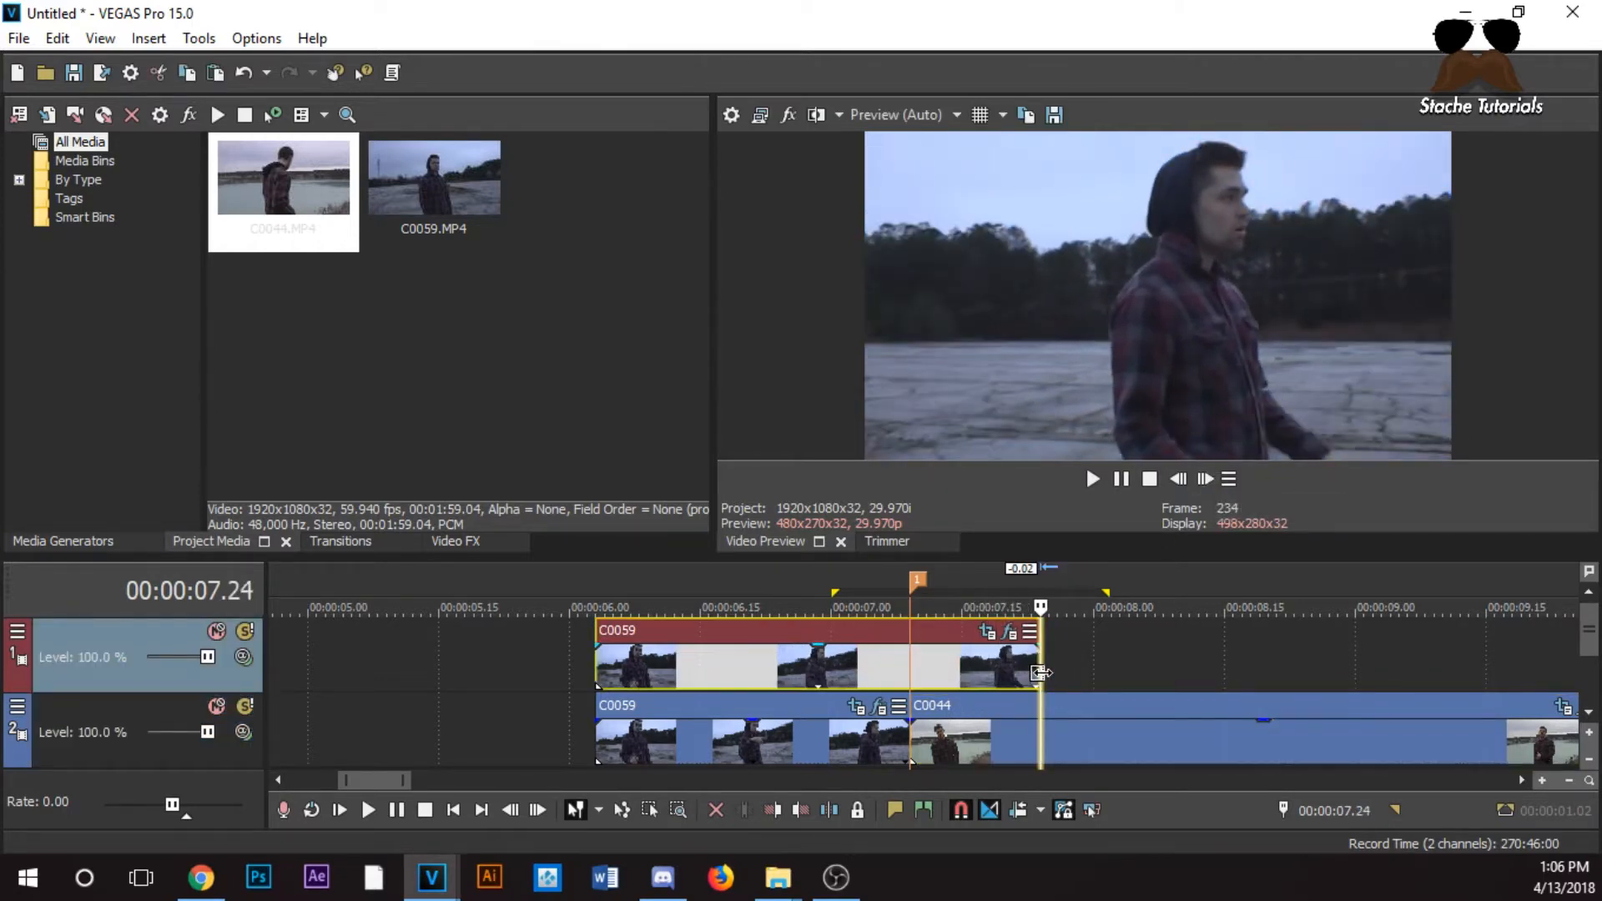
Split the upper C0059 copy at the marker, 00:00:07.09
left_click(913, 676)
key("s")
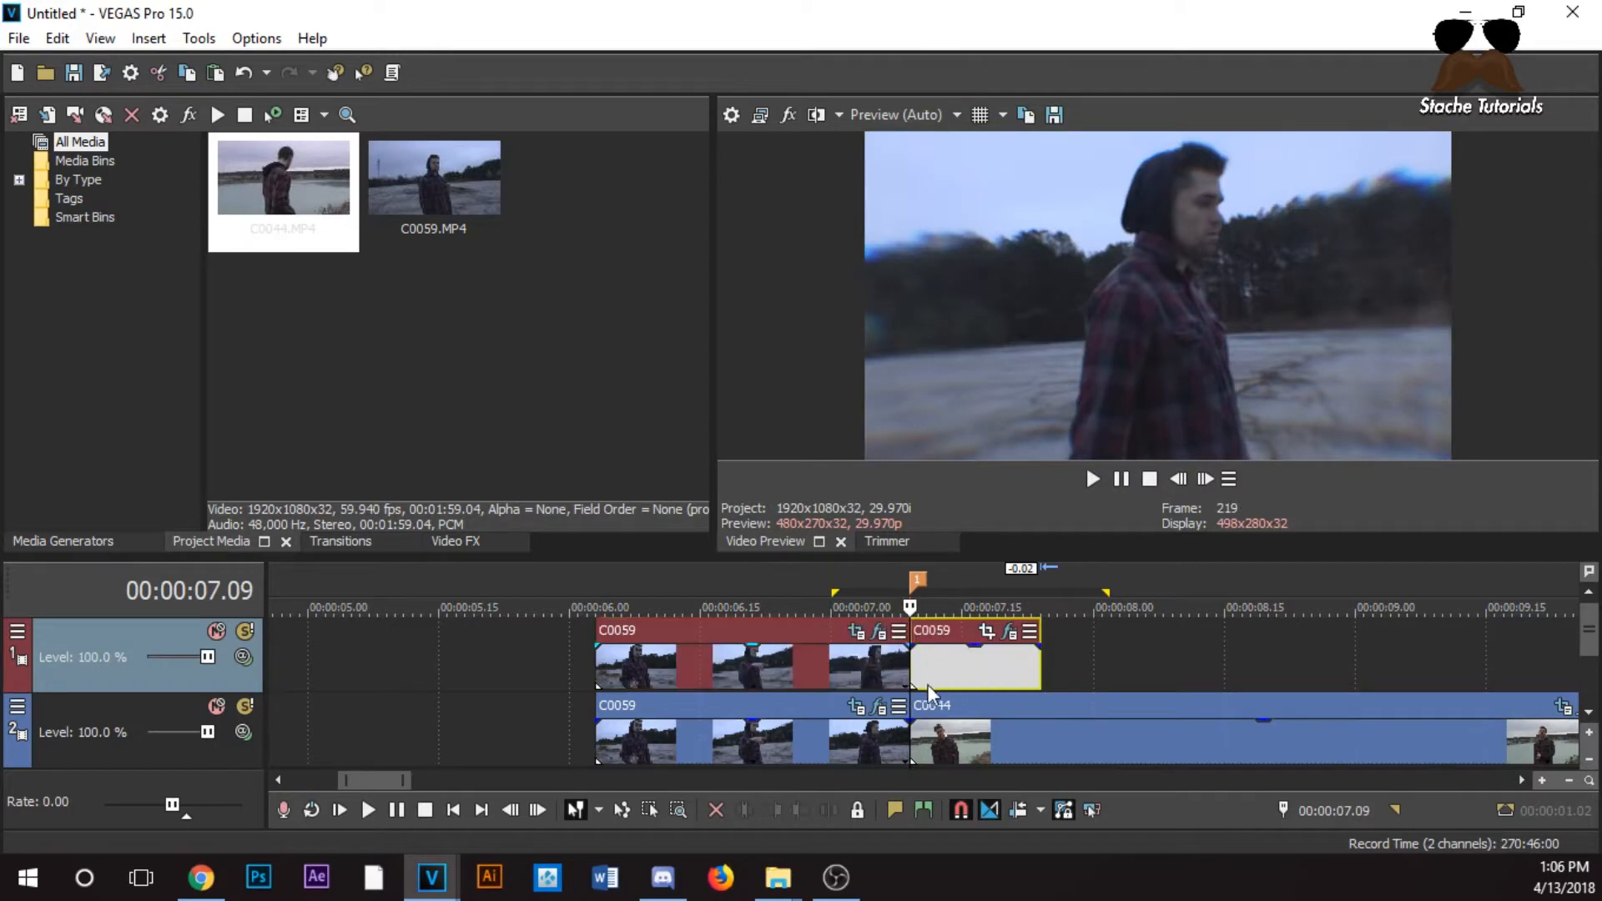
Delete the piece of the upper C0059 copy that lies before the marker, and check the frames around the cut
right_click(878, 661)
left_click(790, 668)
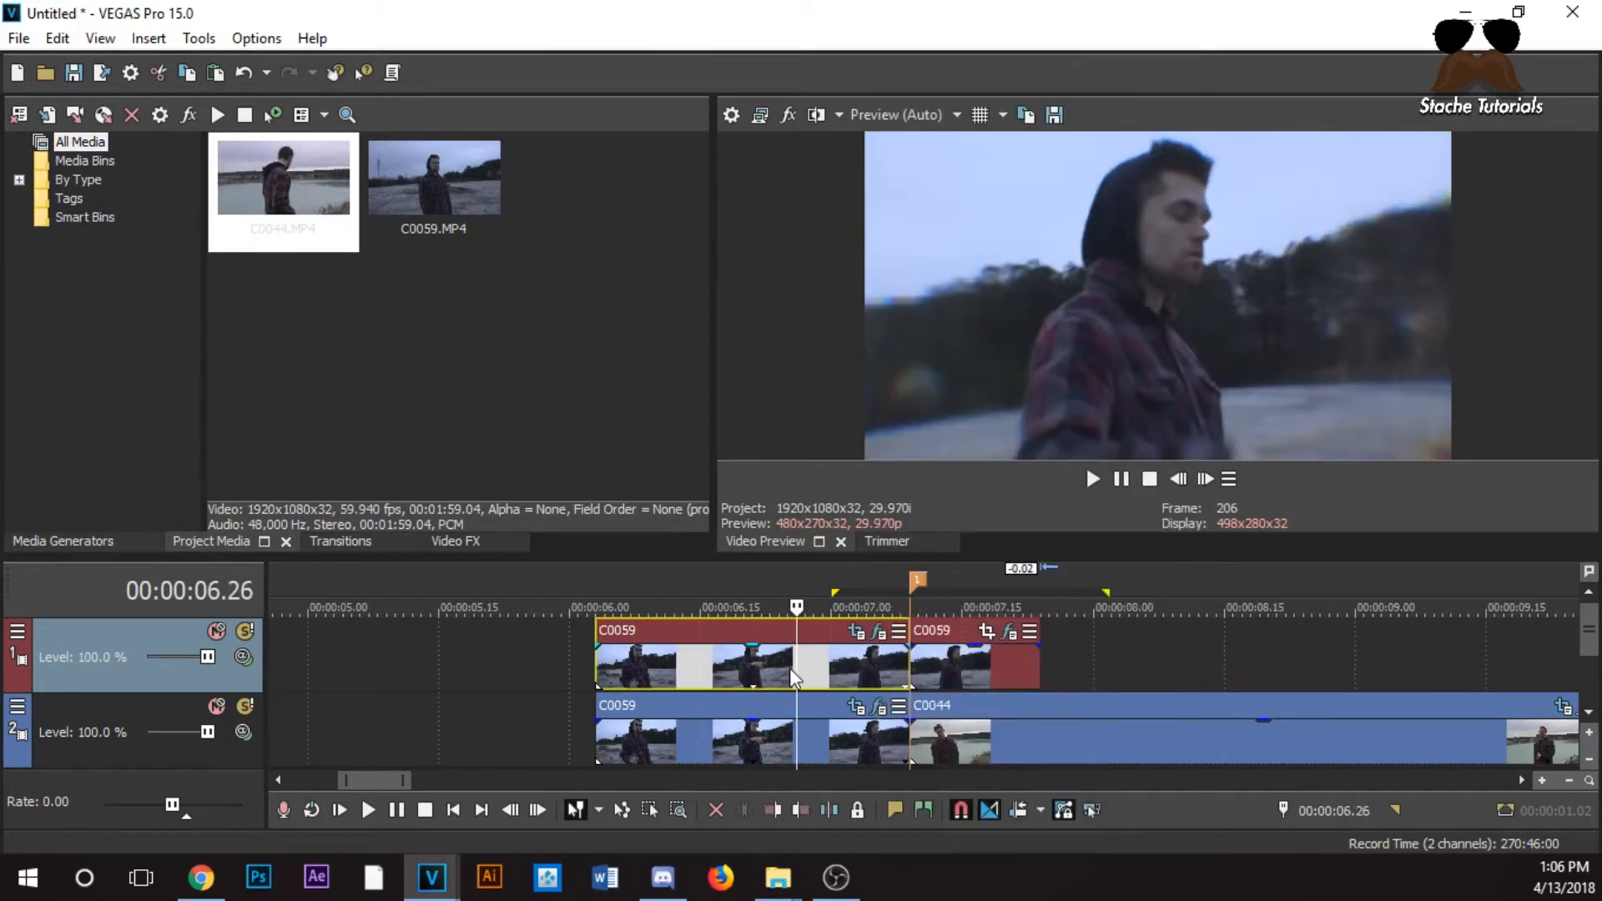
right_click(790, 668)
left_click(861, 349)
left_click(893, 667)
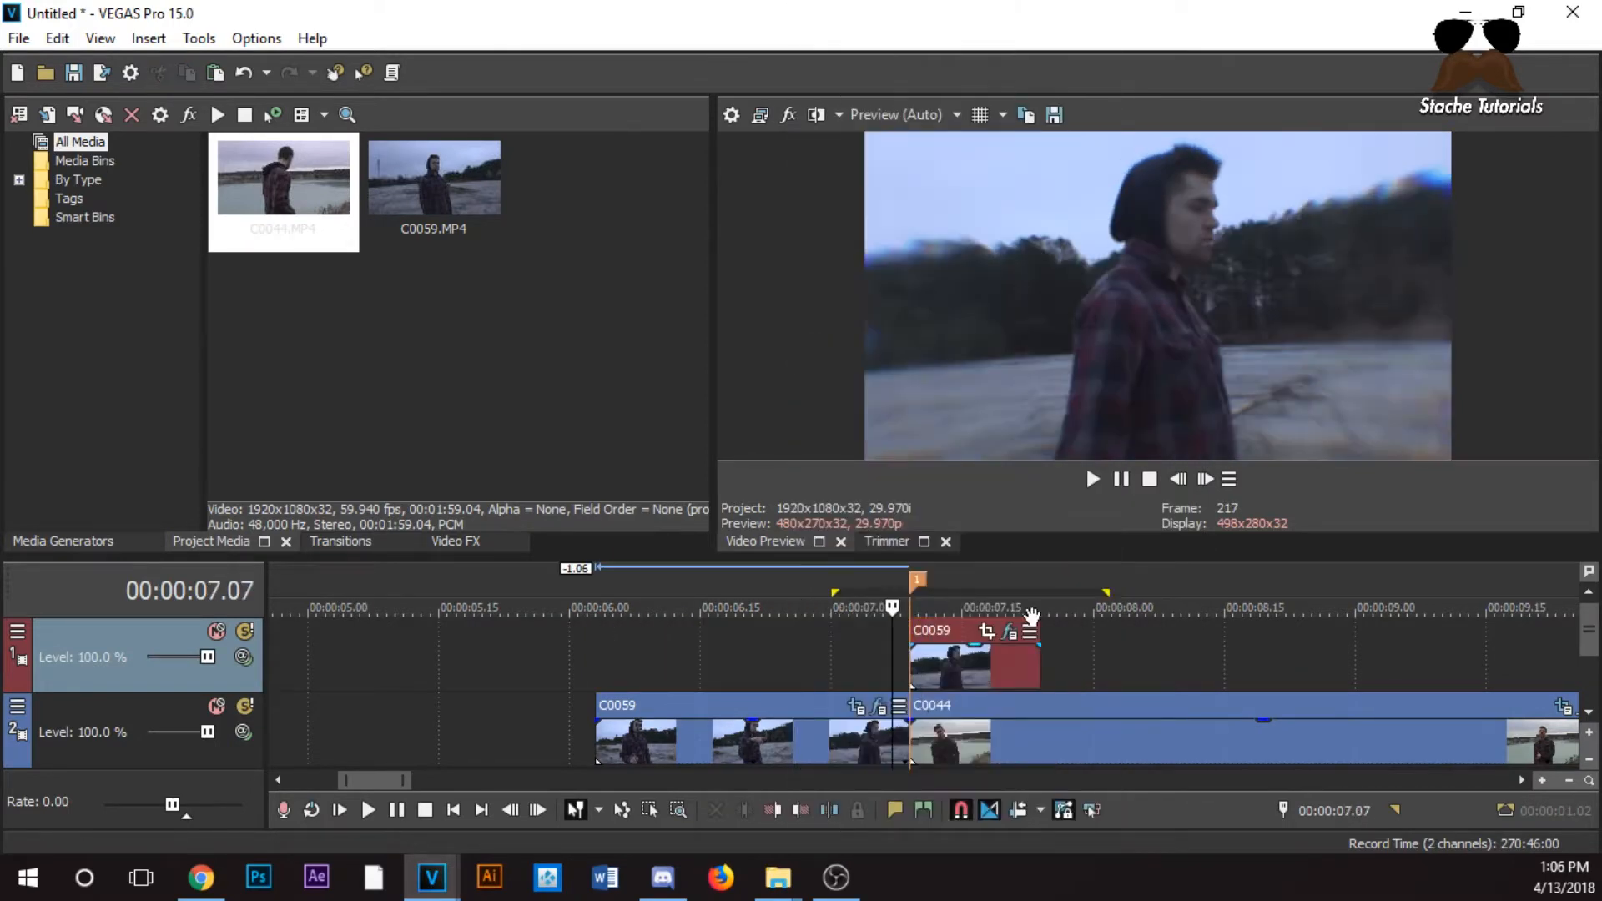
left_click(1198, 481)
left_click(1198, 479)
left_click(1198, 479)
left_click(1201, 479)
left_click(1203, 479)
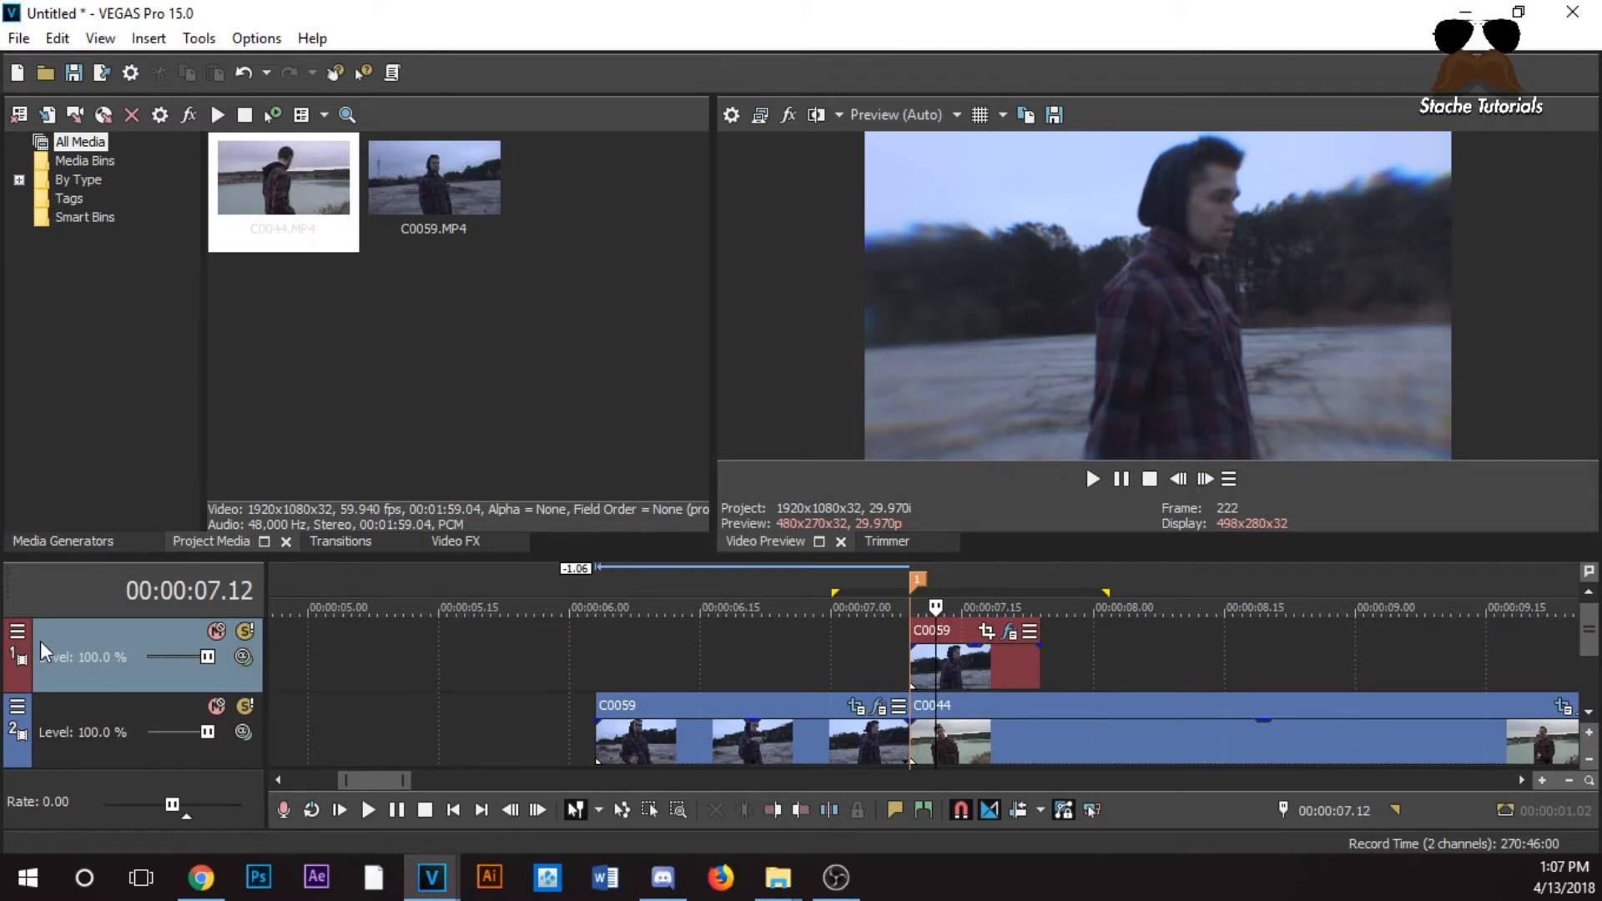
Review which controls are shown in the video track headers, keeping Compositing Mode among the visible ones
left_click(16, 640)
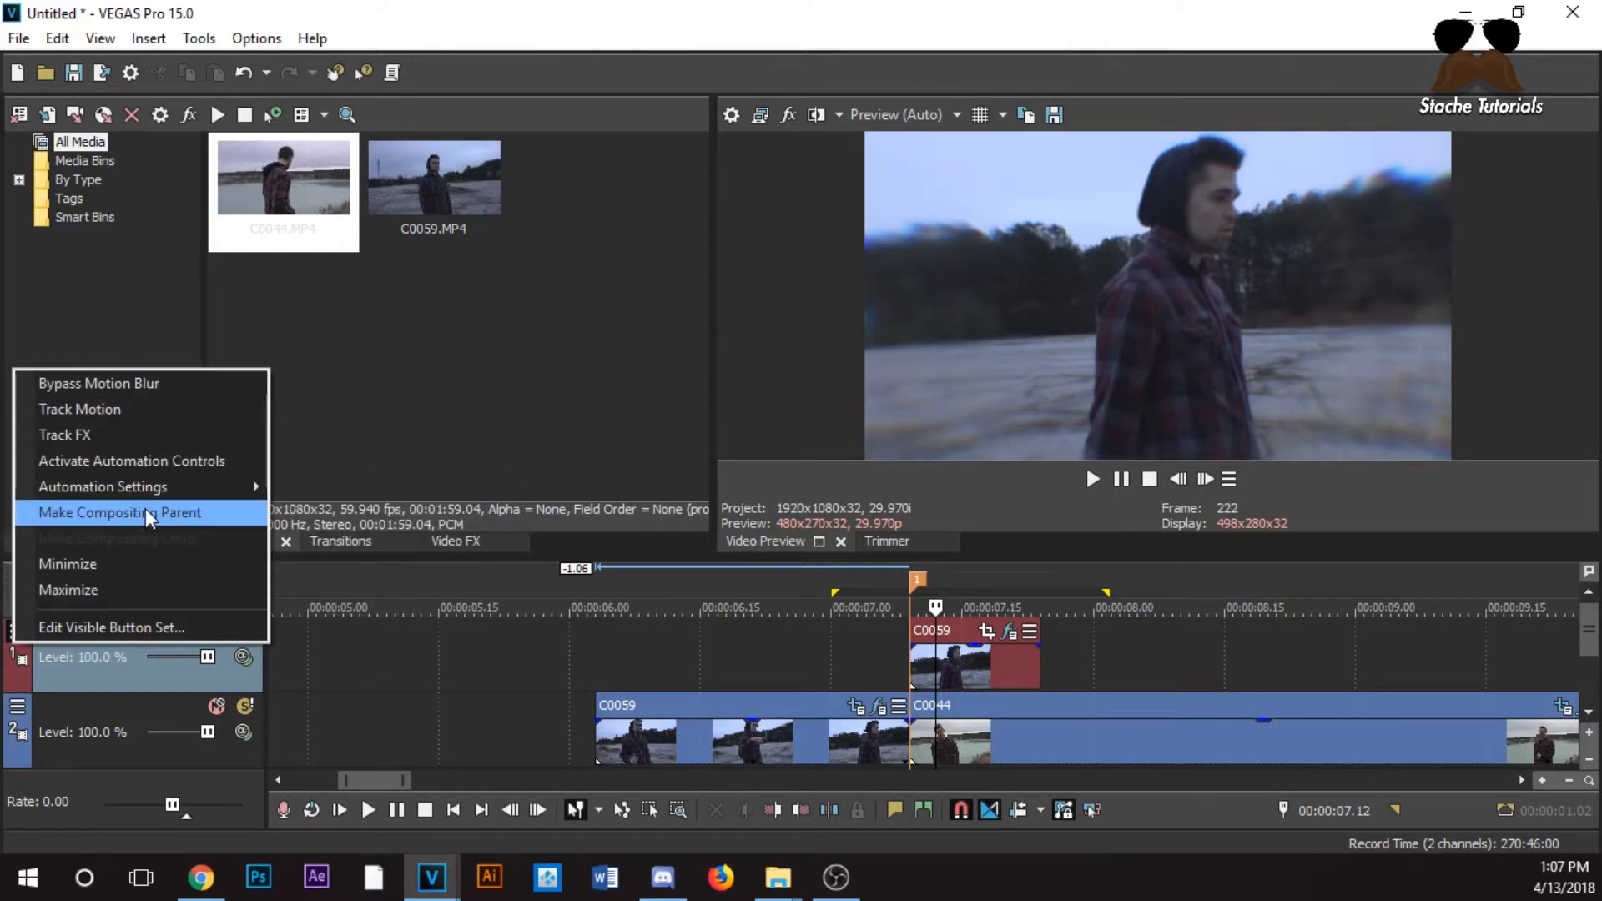
left_click(142, 626)
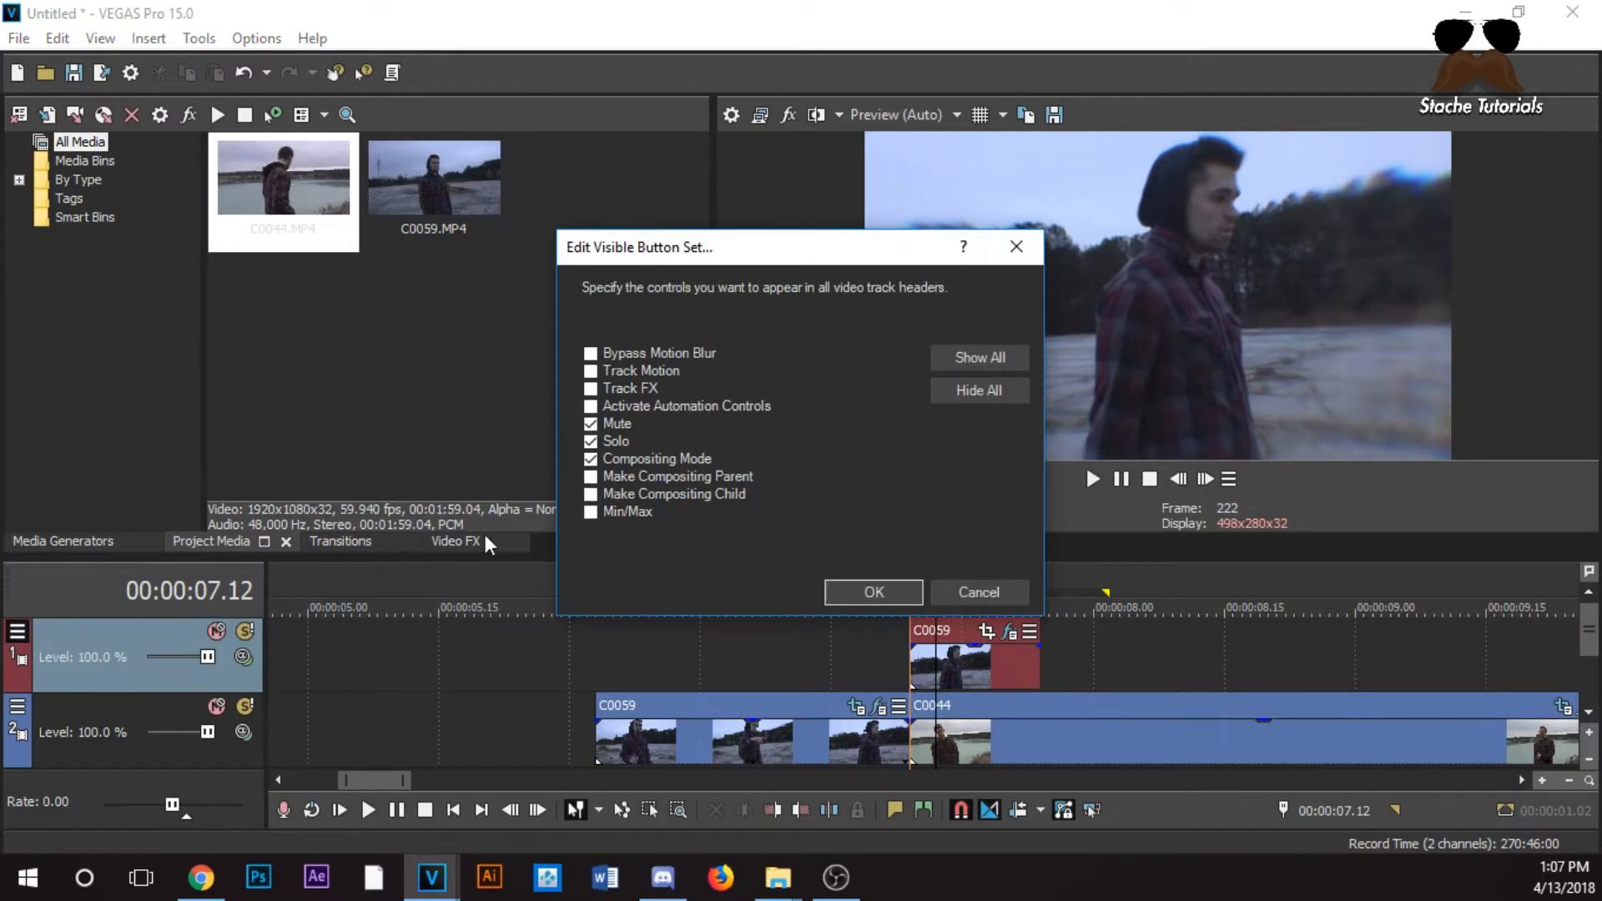
left_click(874, 594)
Give the upper track a custom compositing mode that uses the VEGAS Displacement Map plug-in
left_click(248, 661)
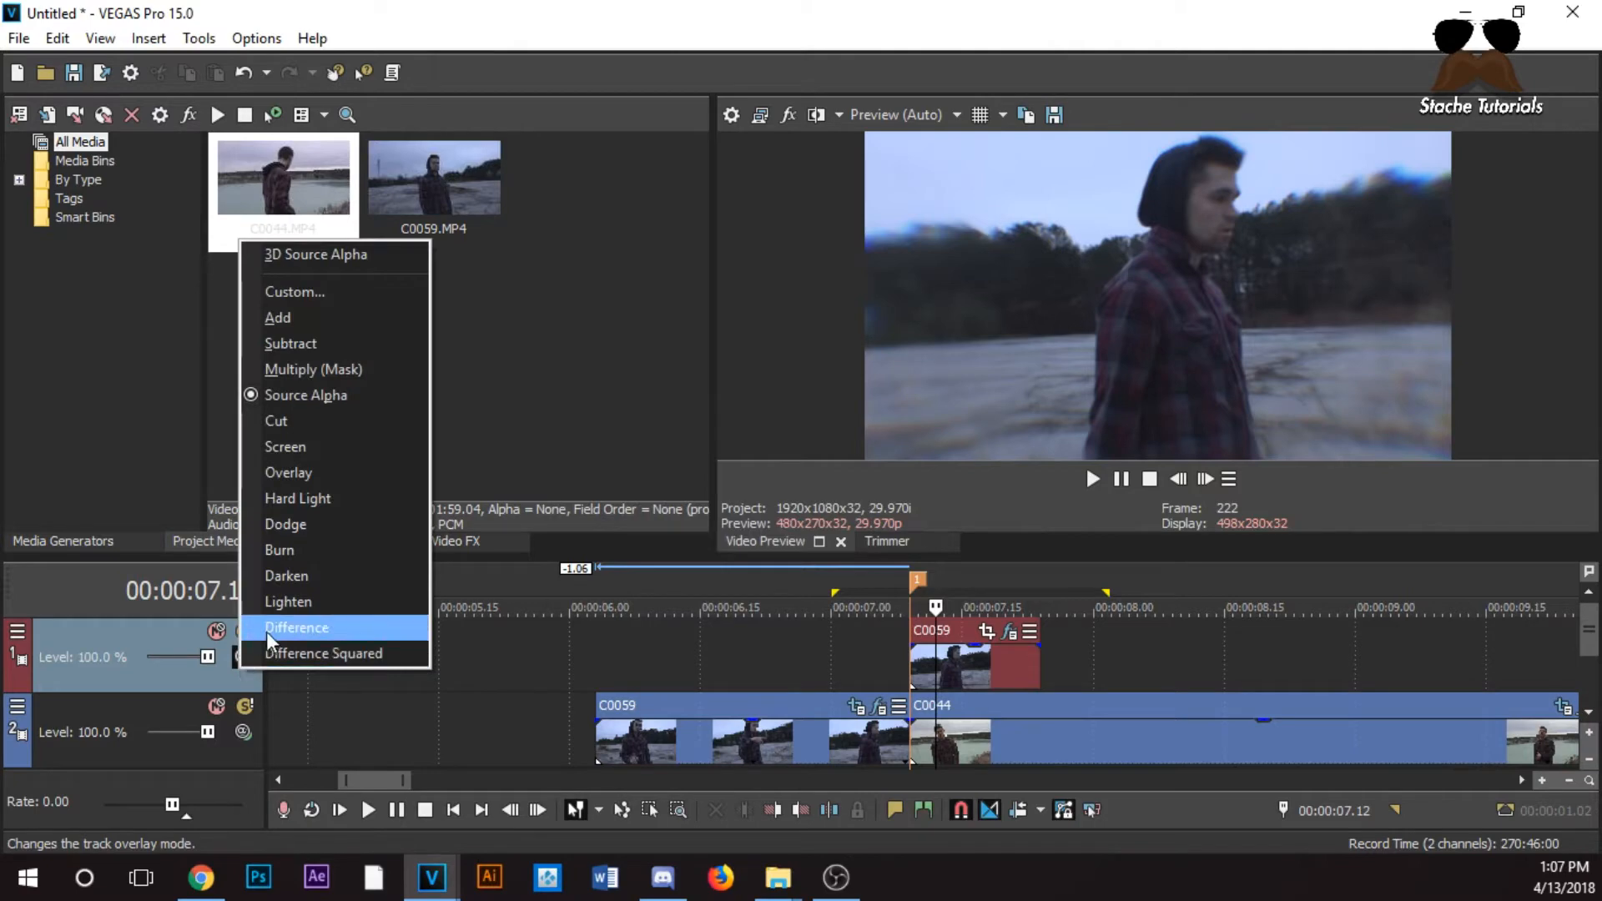
left_click(298, 288)
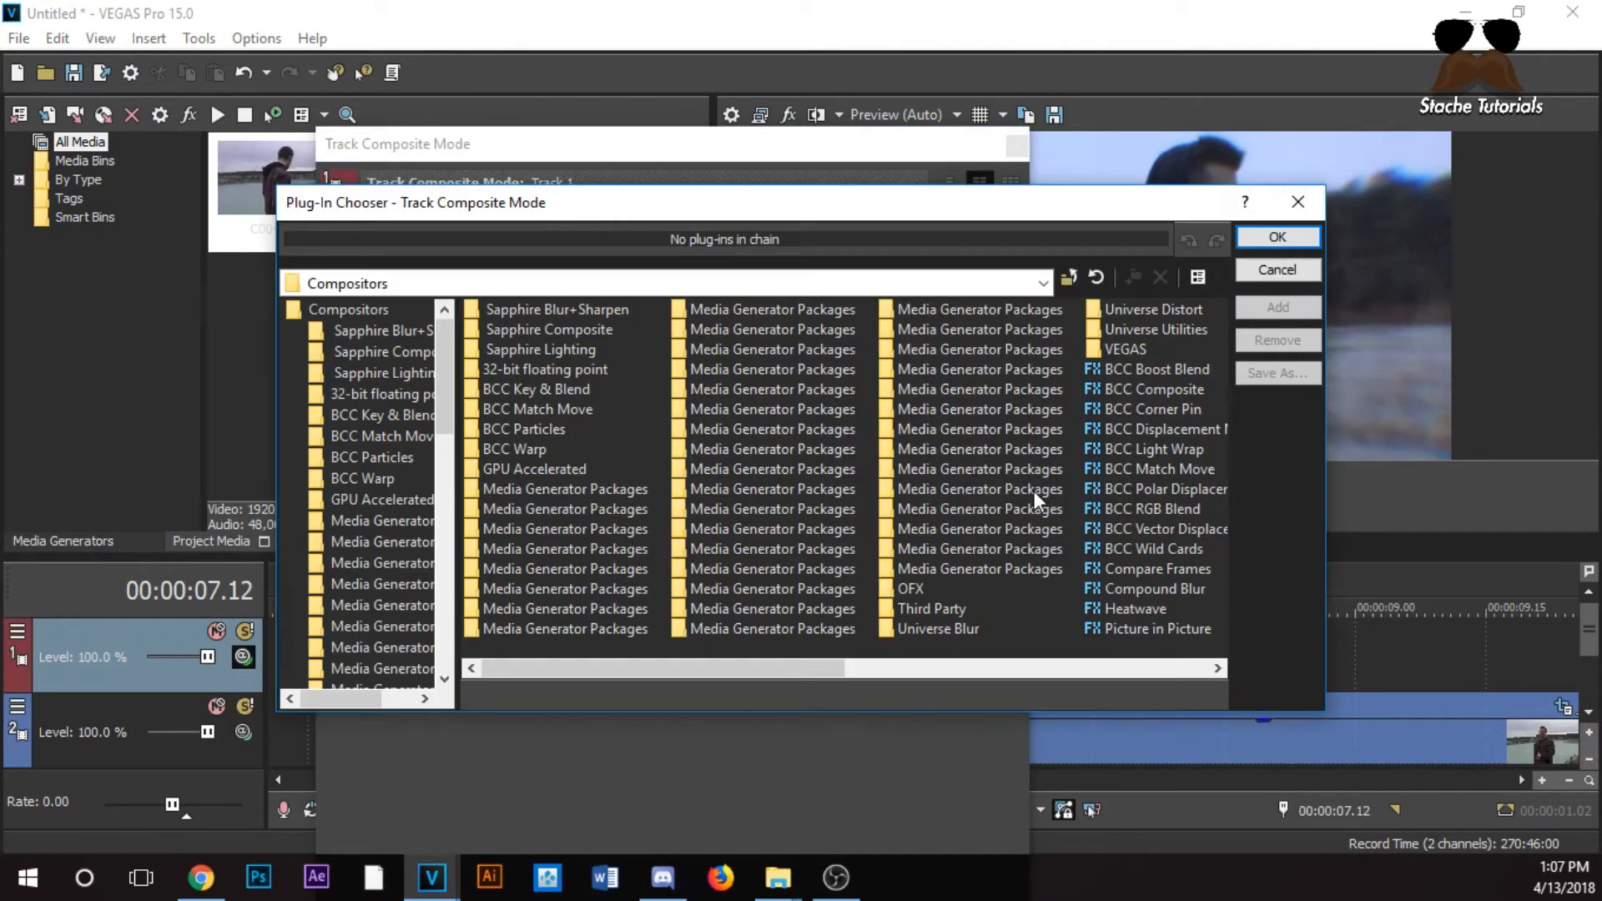
left_click_drag(775, 669, 1139, 669)
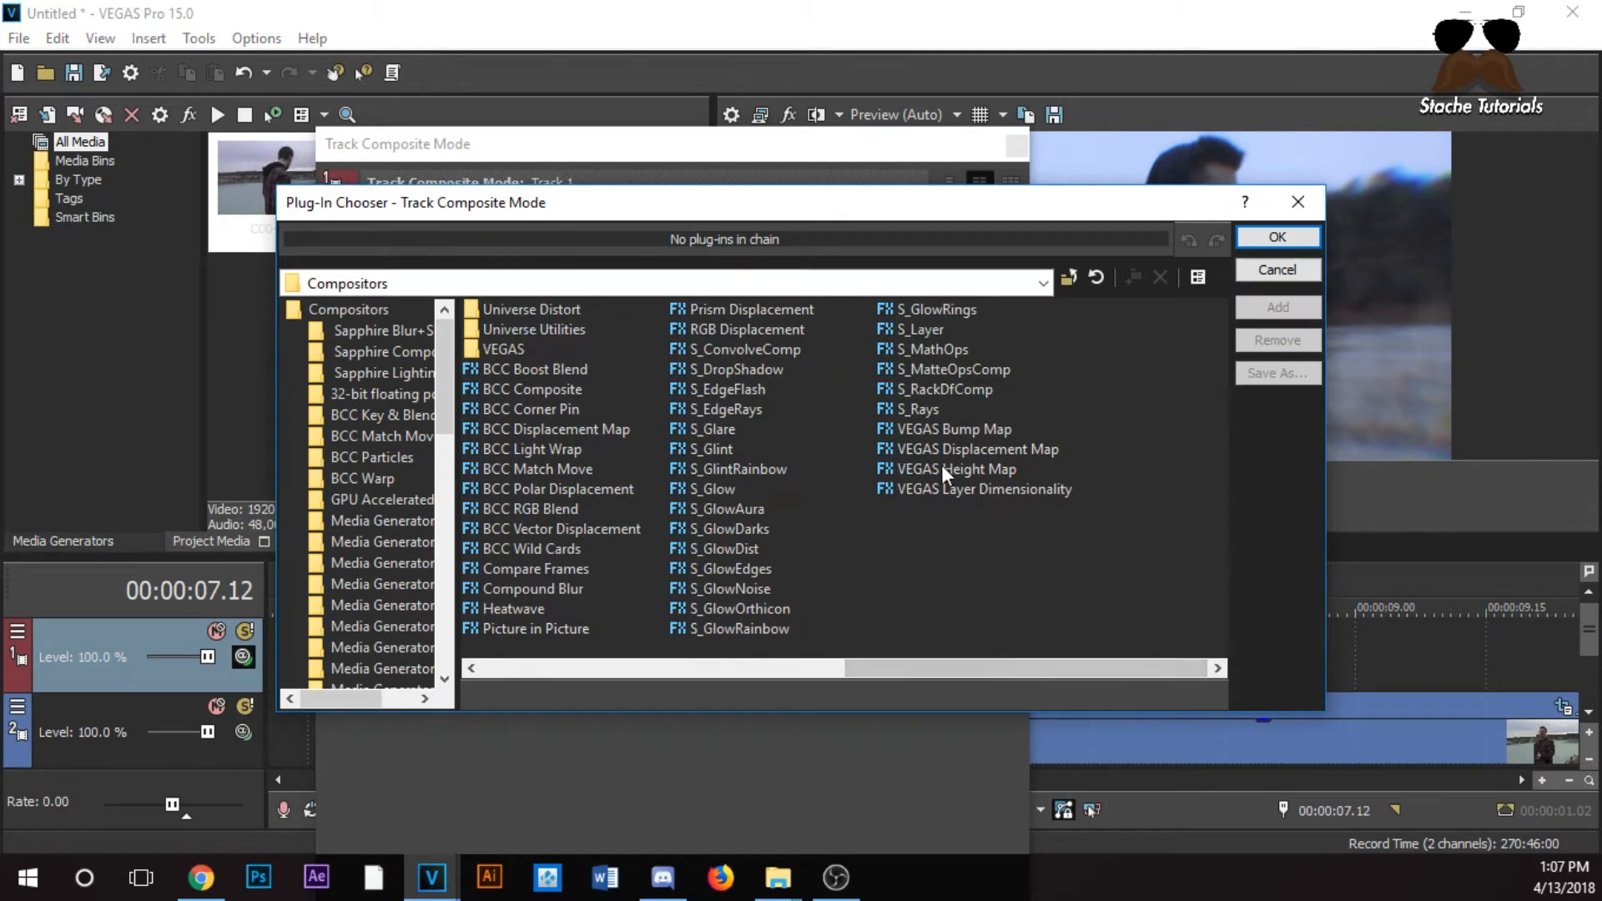
left_click(966, 452)
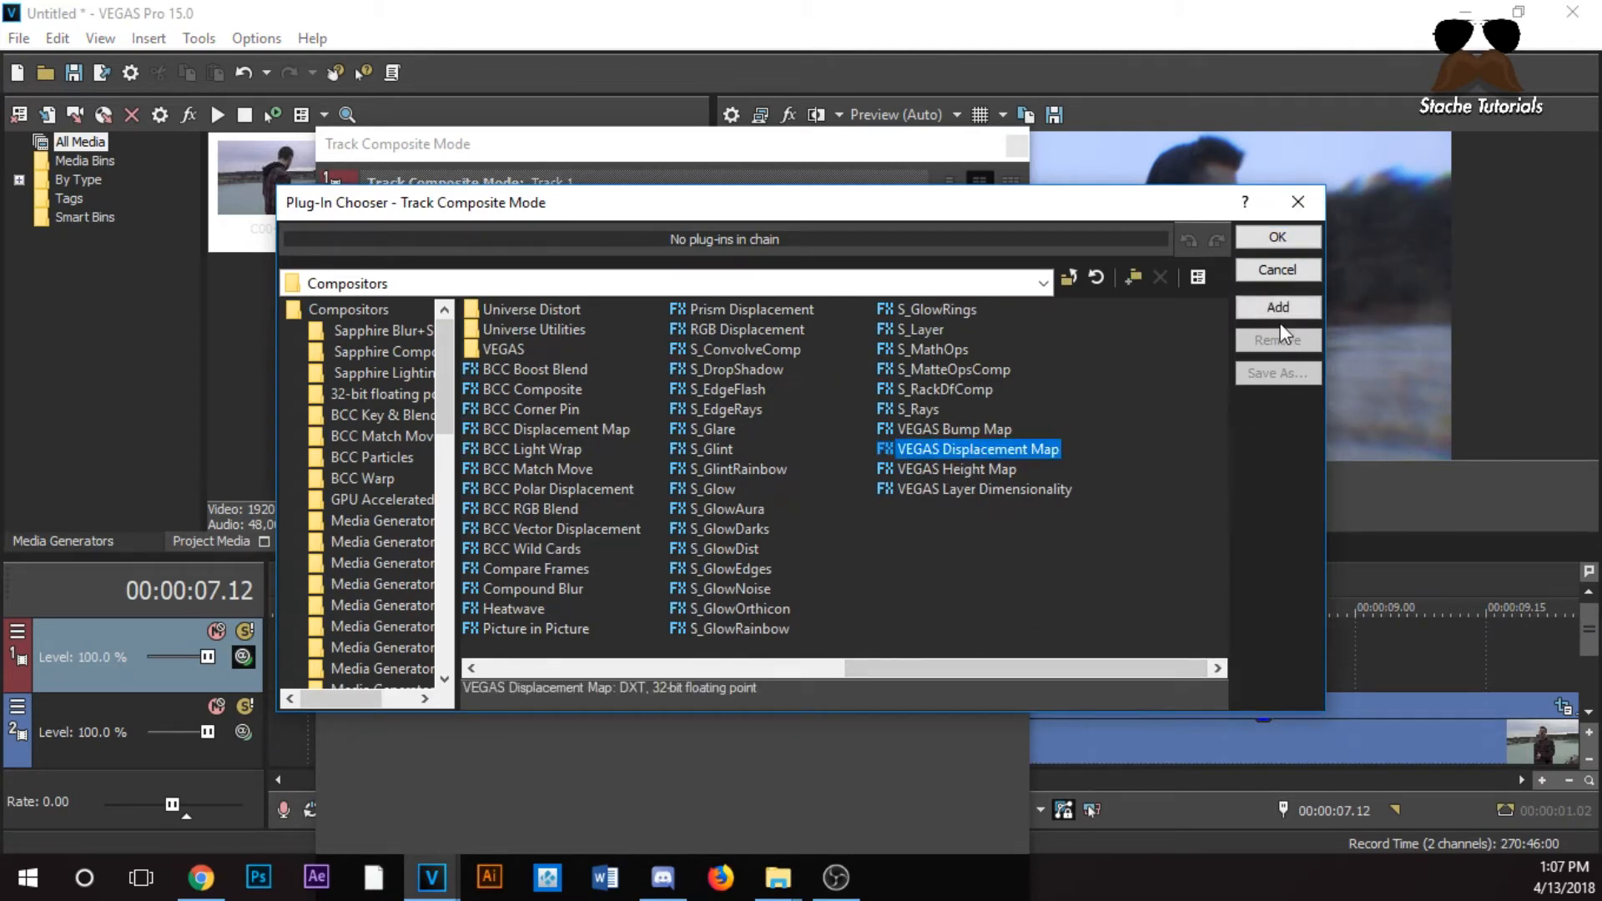
left_click(1280, 309)
left_click(1270, 242)
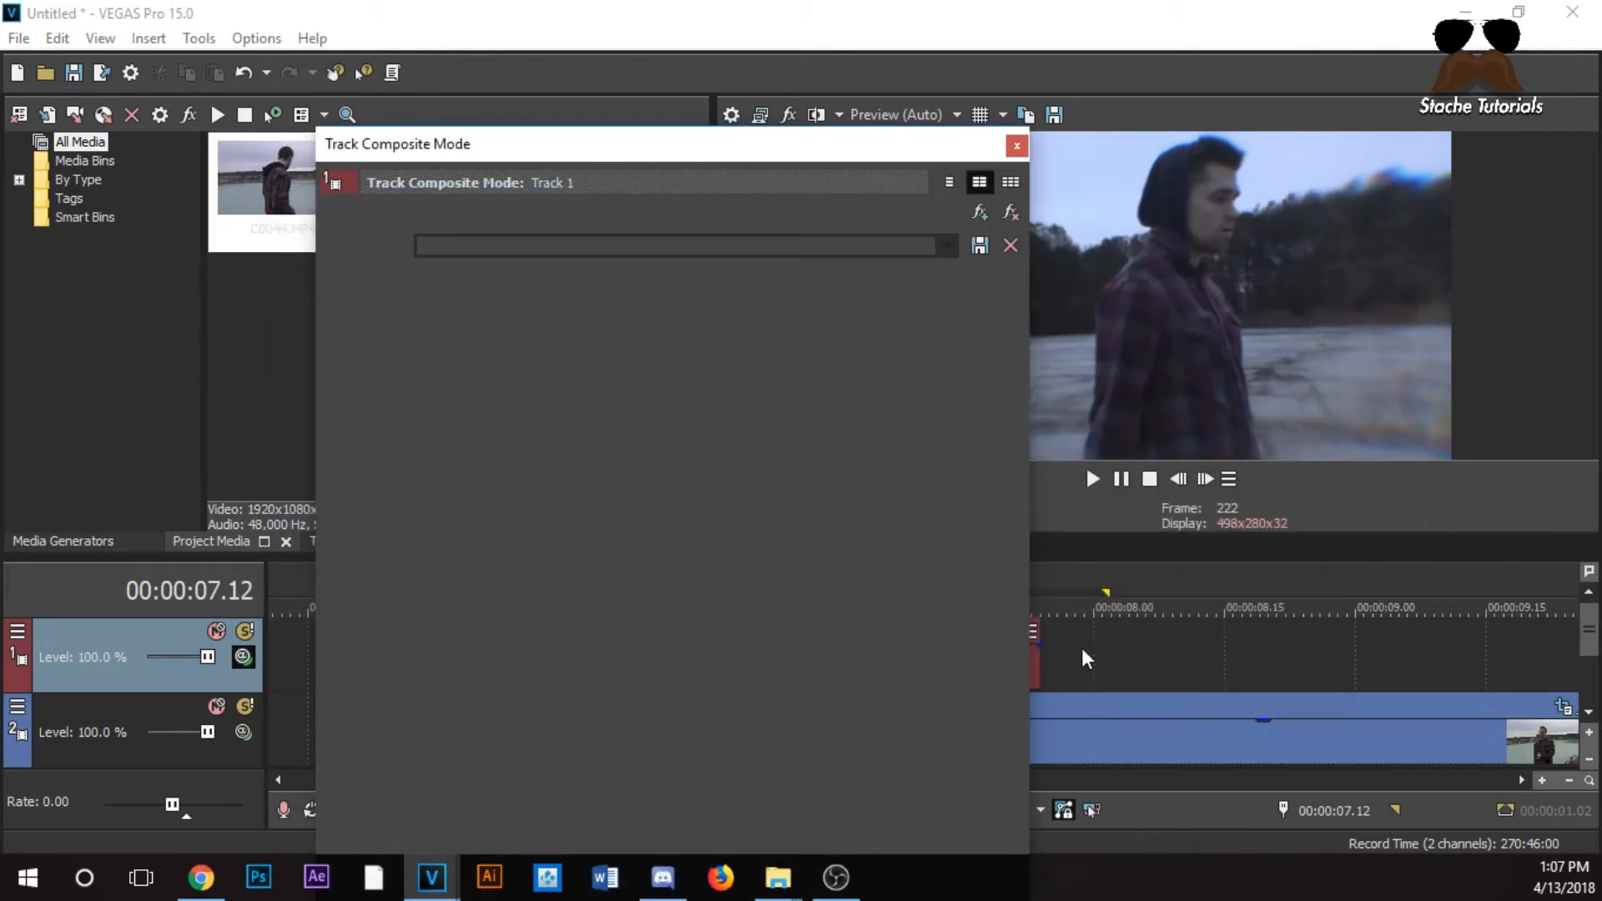
Place the playhead at 00:00:07.09 and set the Displacement Map's edge pixel handling to Wrap Pixels Around
left_click_drag(1024, 578, 845, 574)
left_click(915, 676)
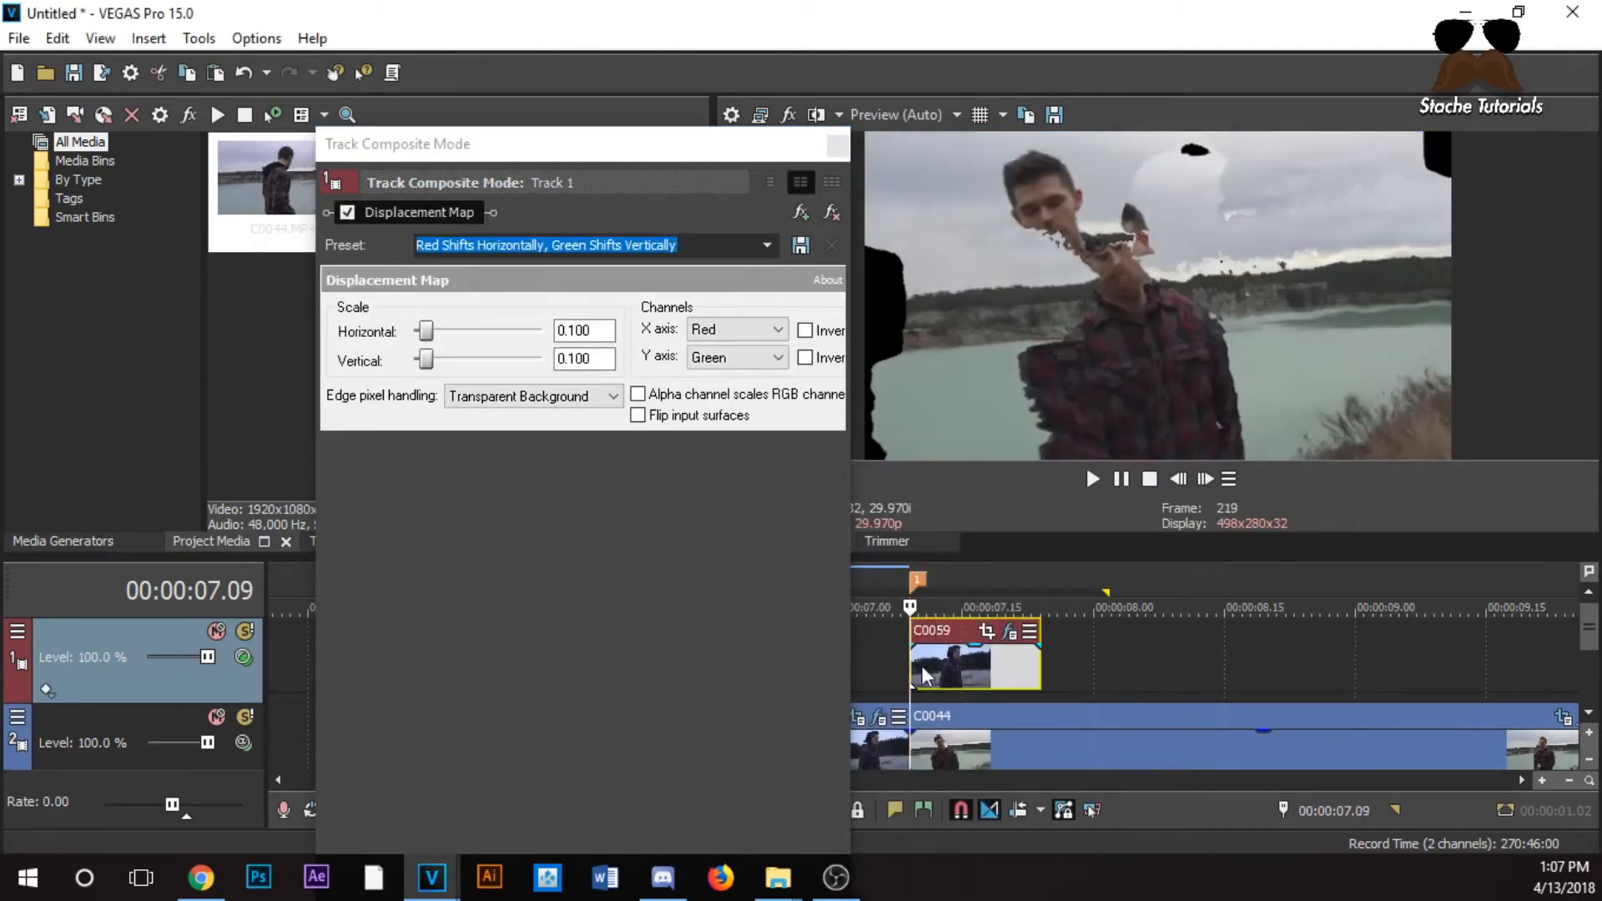
left_click(928, 744)
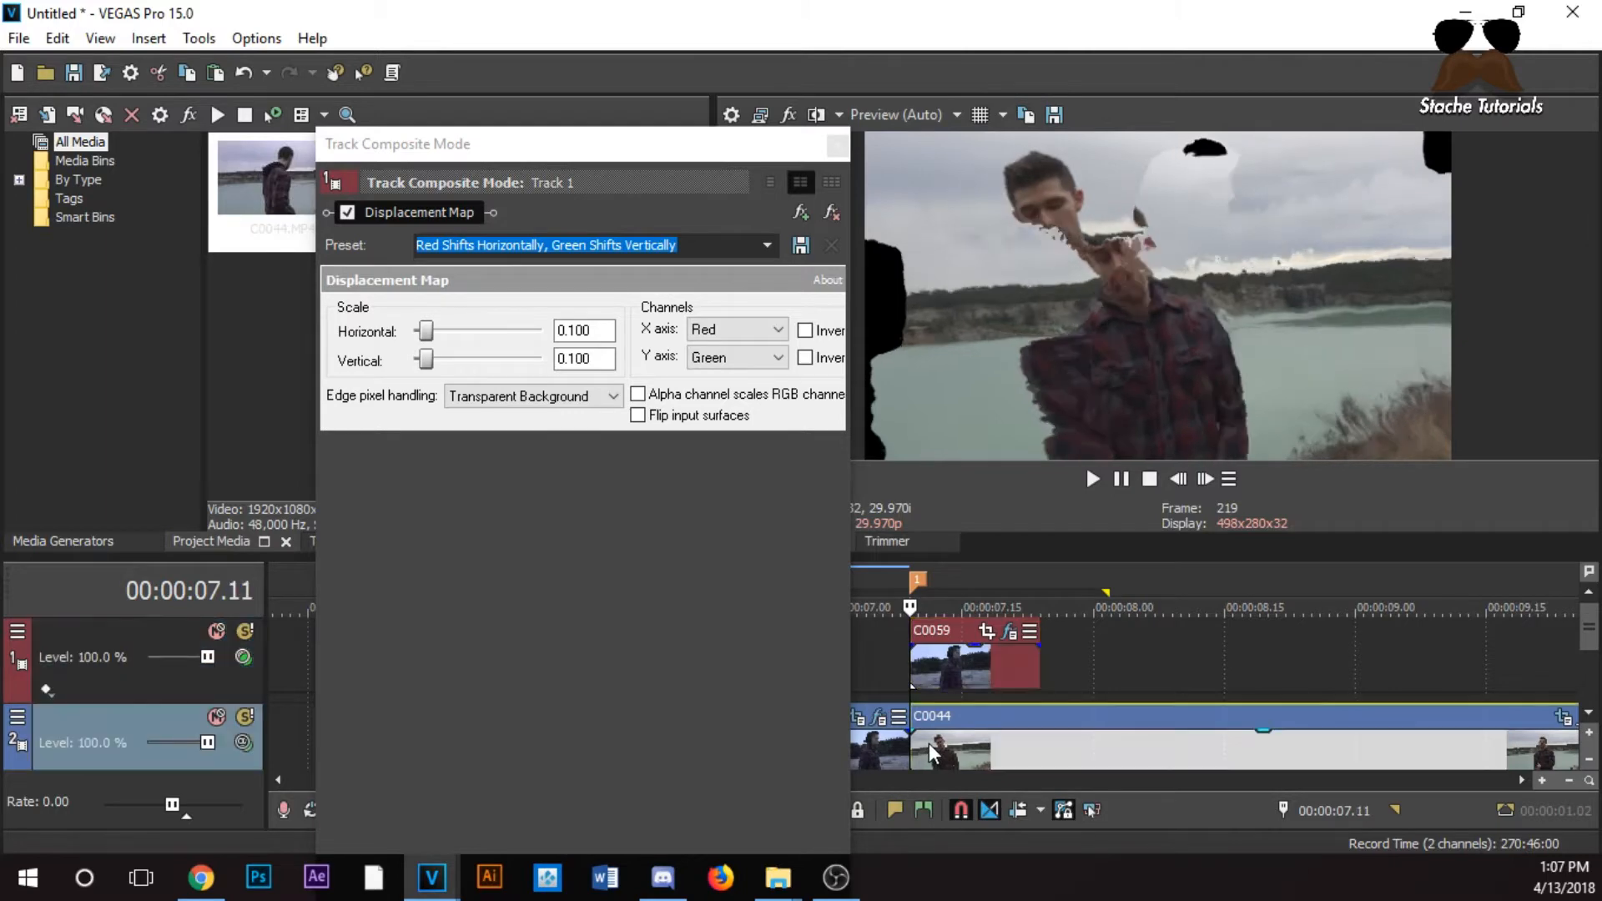
left_click(919, 662)
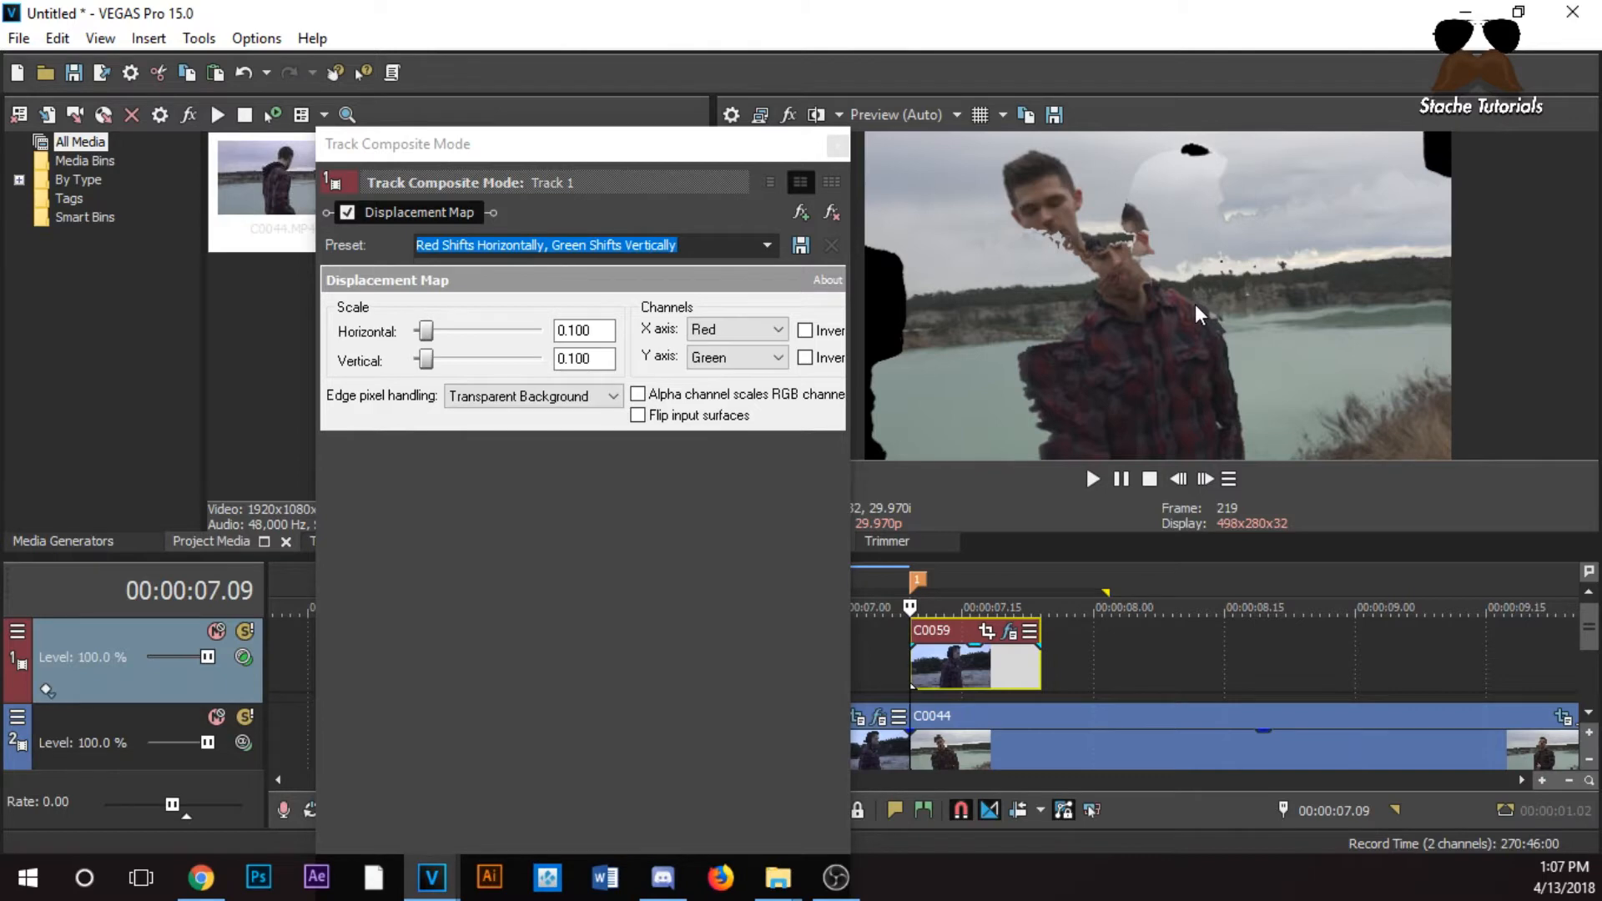
left_click_drag(849, 398, 978, 398)
left_click_drag(653, 147, 538, 132)
left_click(371, 381)
left_click(384, 419)
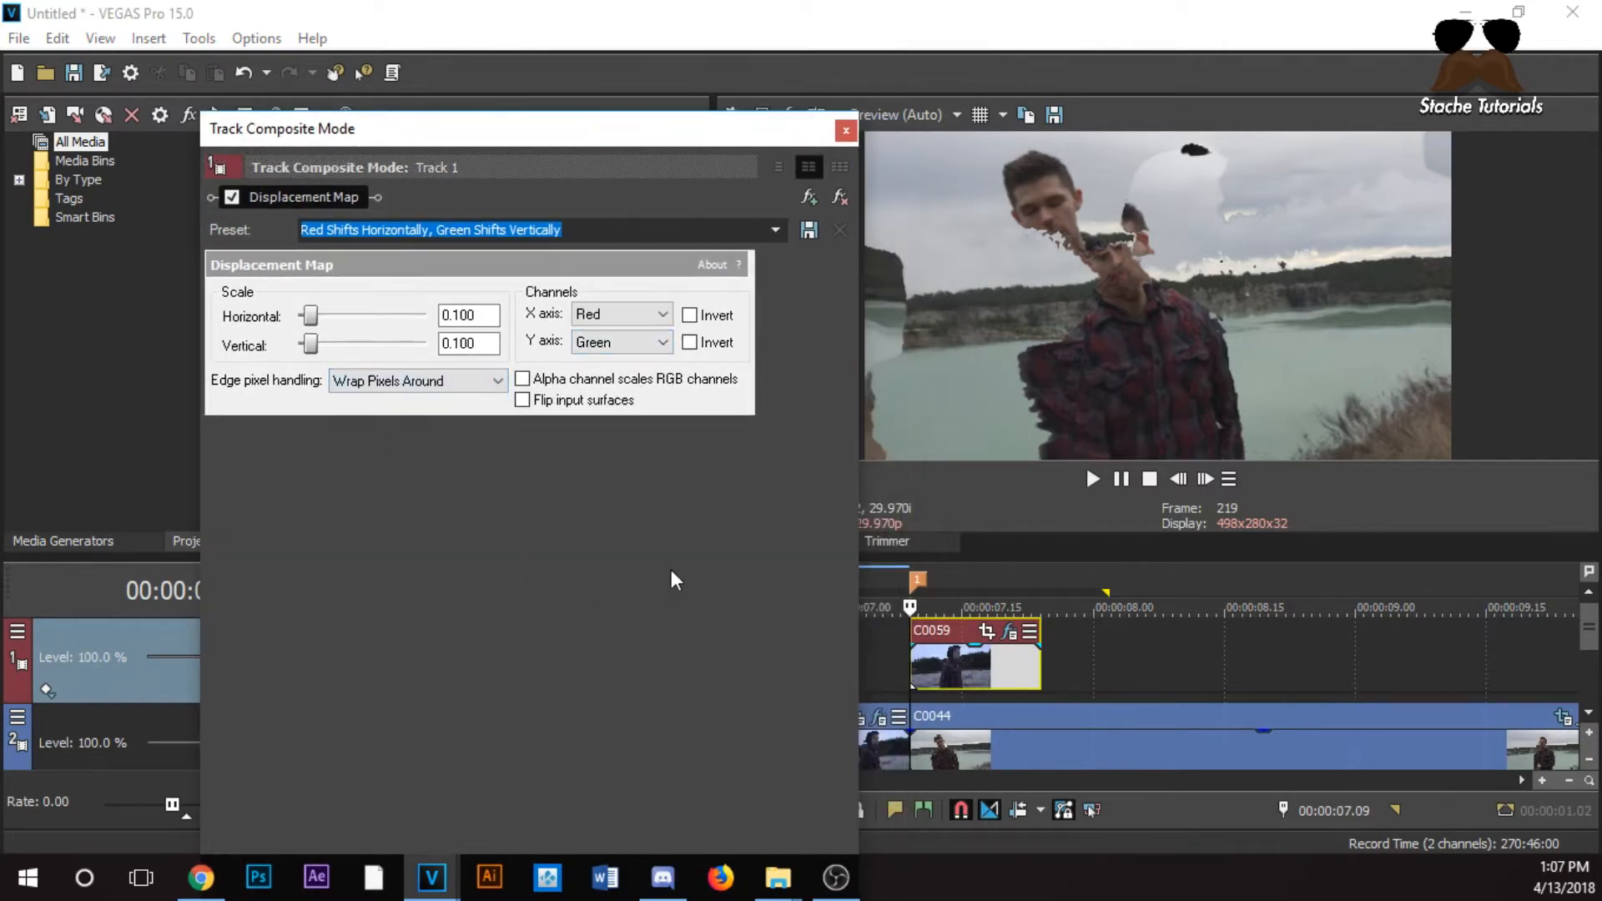
Animate the Displacement Map with horizontal scale 1.000 at 00:00:07.09 and both horizontal and vertical scale 0.000 at 00:00:07.24
left_click_drag(858, 499, 615, 340)
left_click_drag(527, 111, 461, 137)
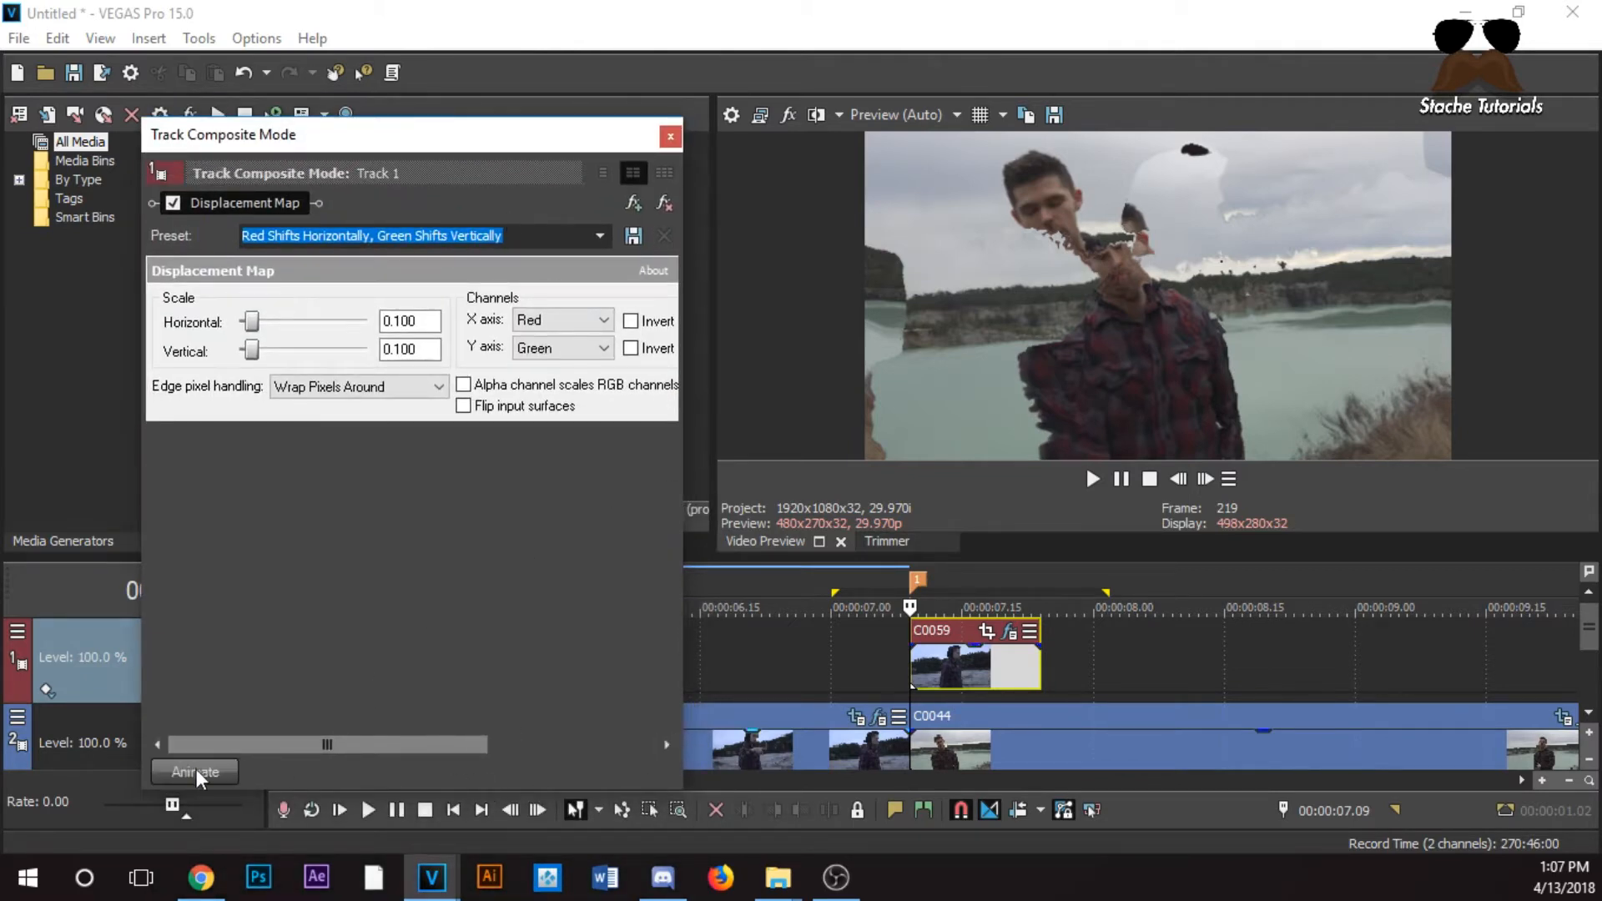
left_click(207, 769)
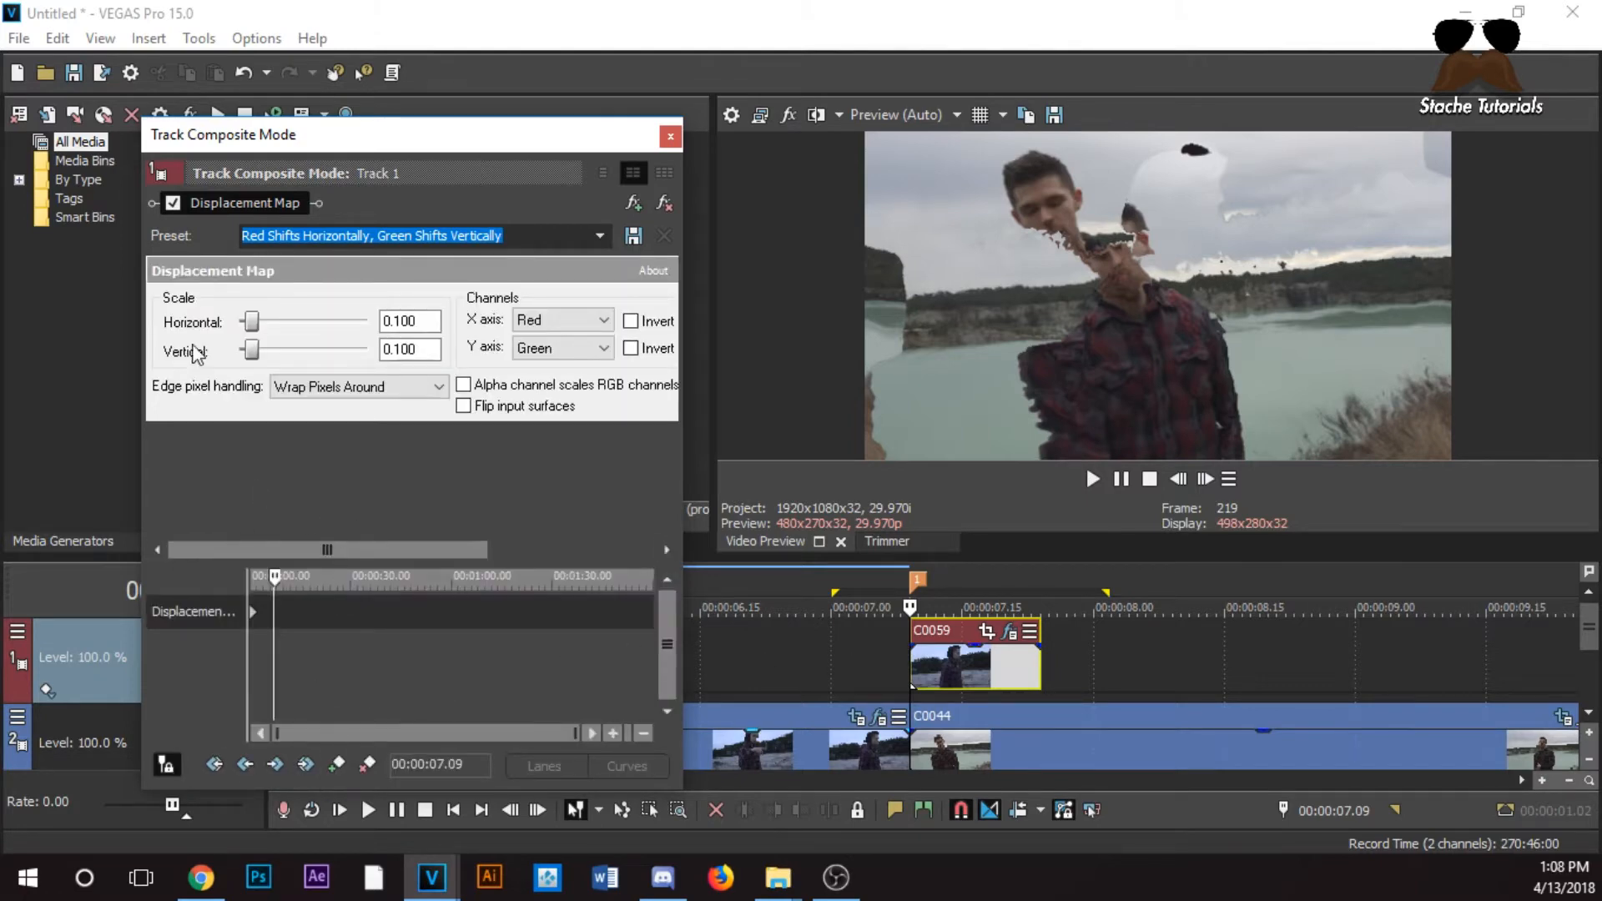
left_click_drag(251, 322, 369, 324)
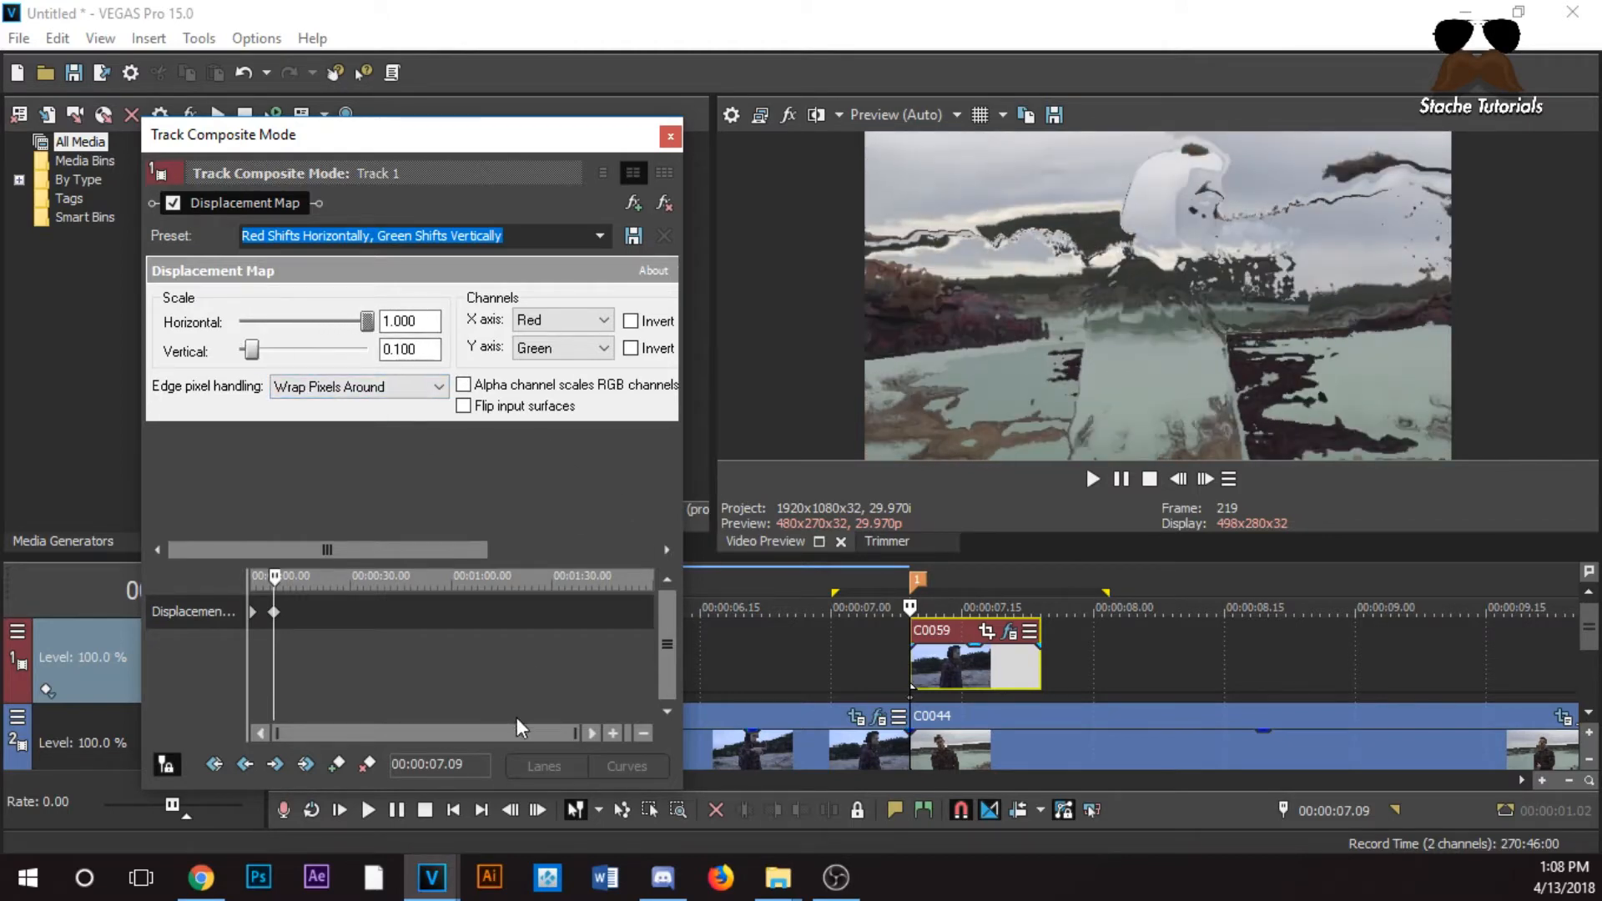
left_click(1026, 664)
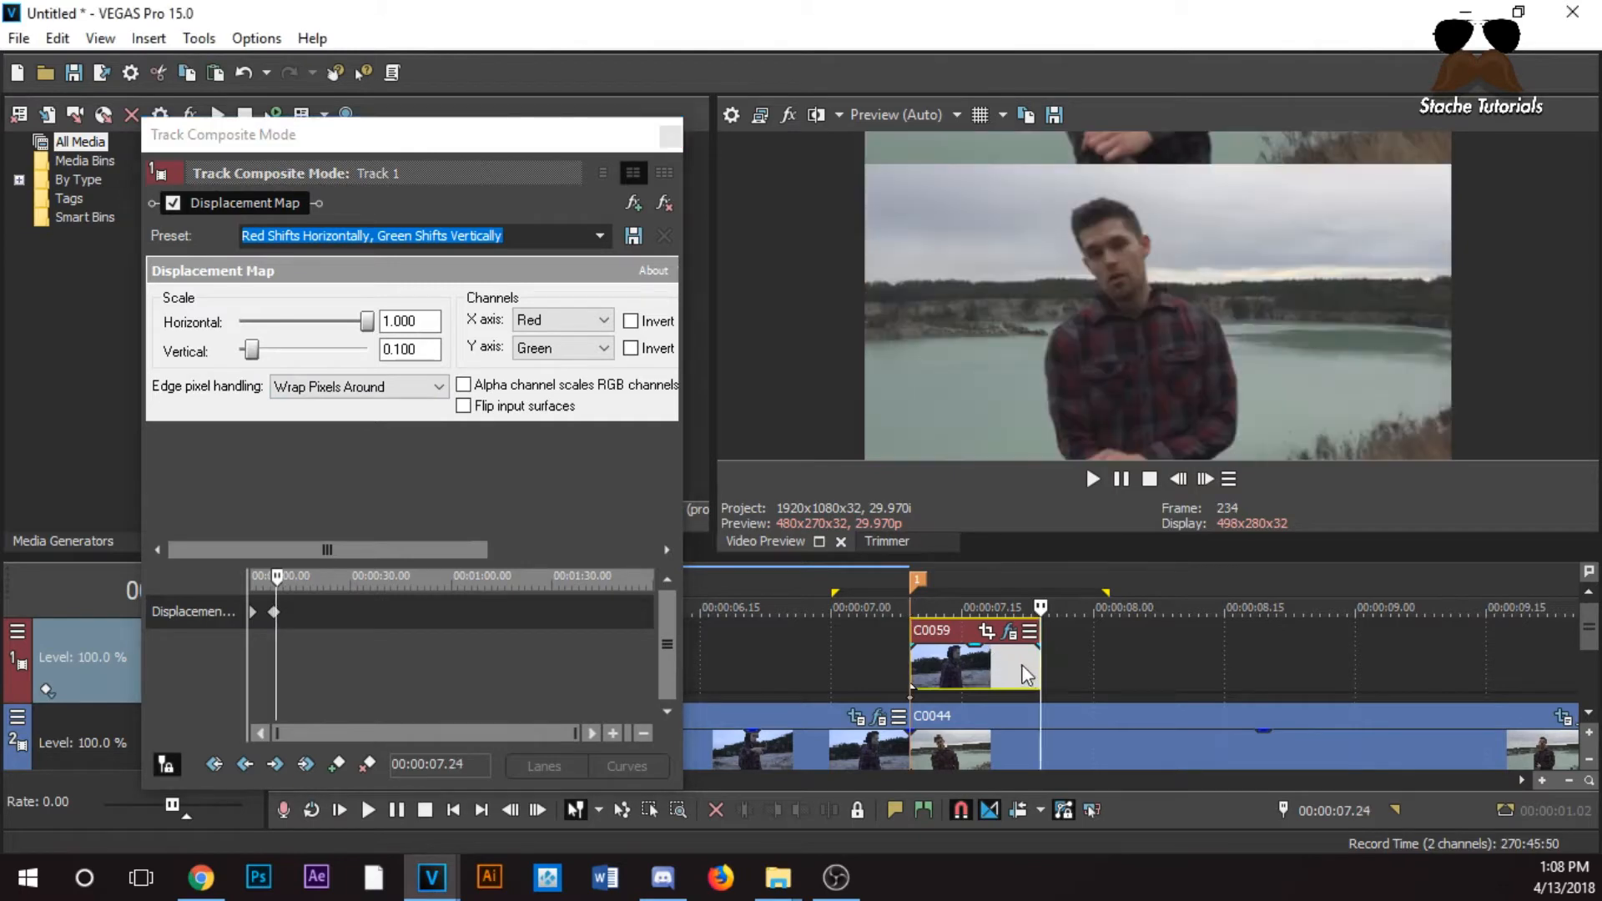
left_click_drag(368, 322, 261, 336)
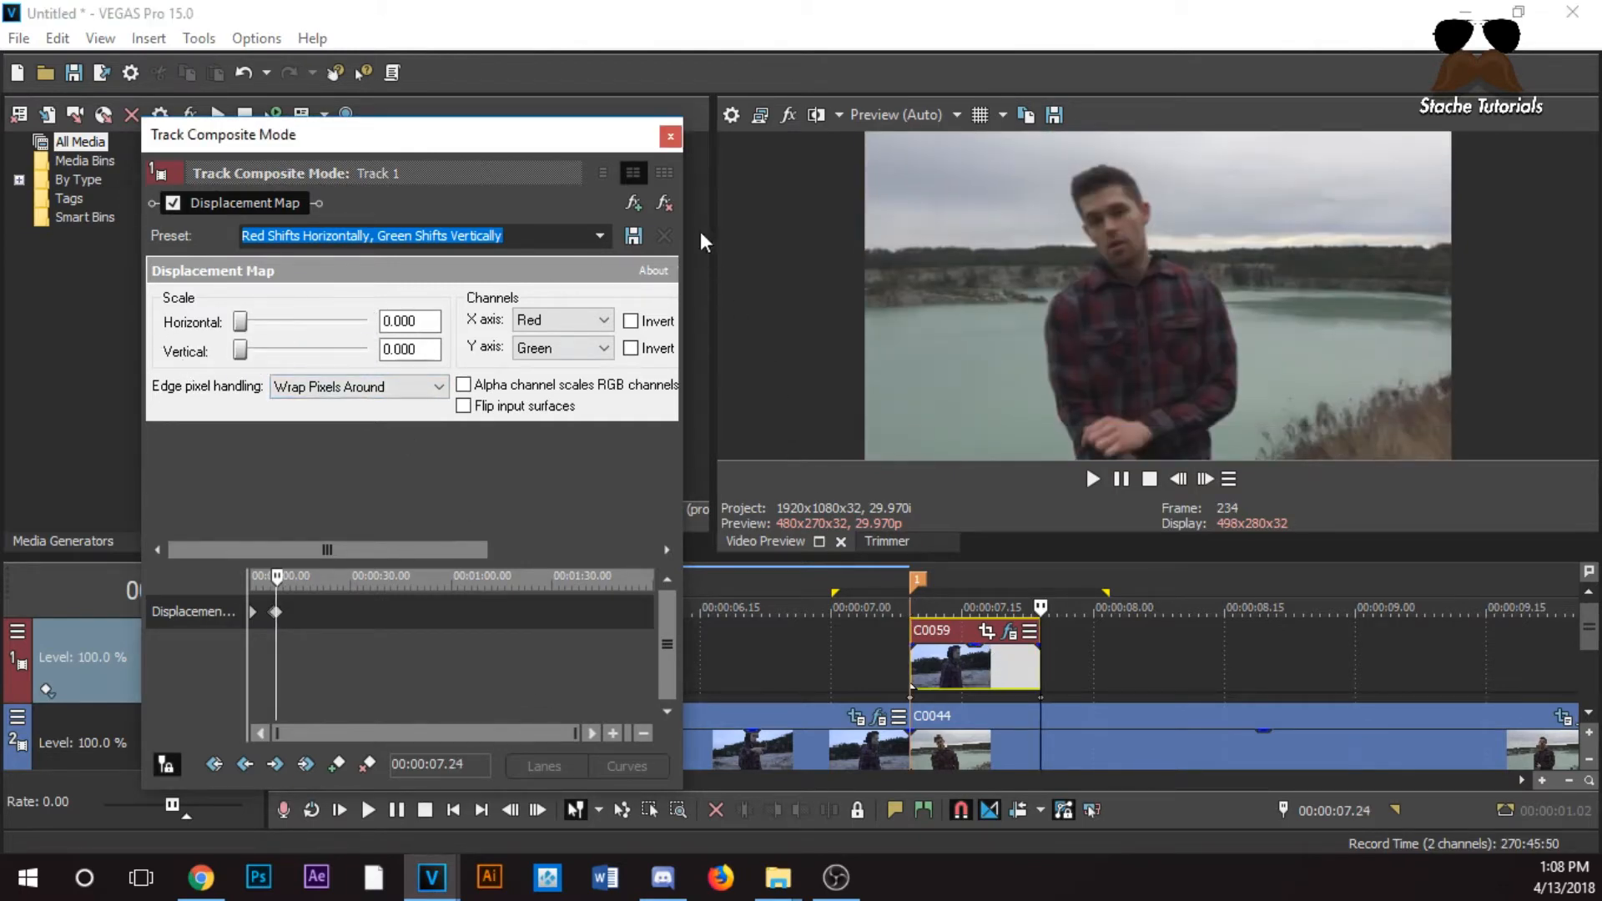
Examine the displacement effect frame by frame before and after the marker, and how it affects the lower C0059 clip
left_click(929, 668)
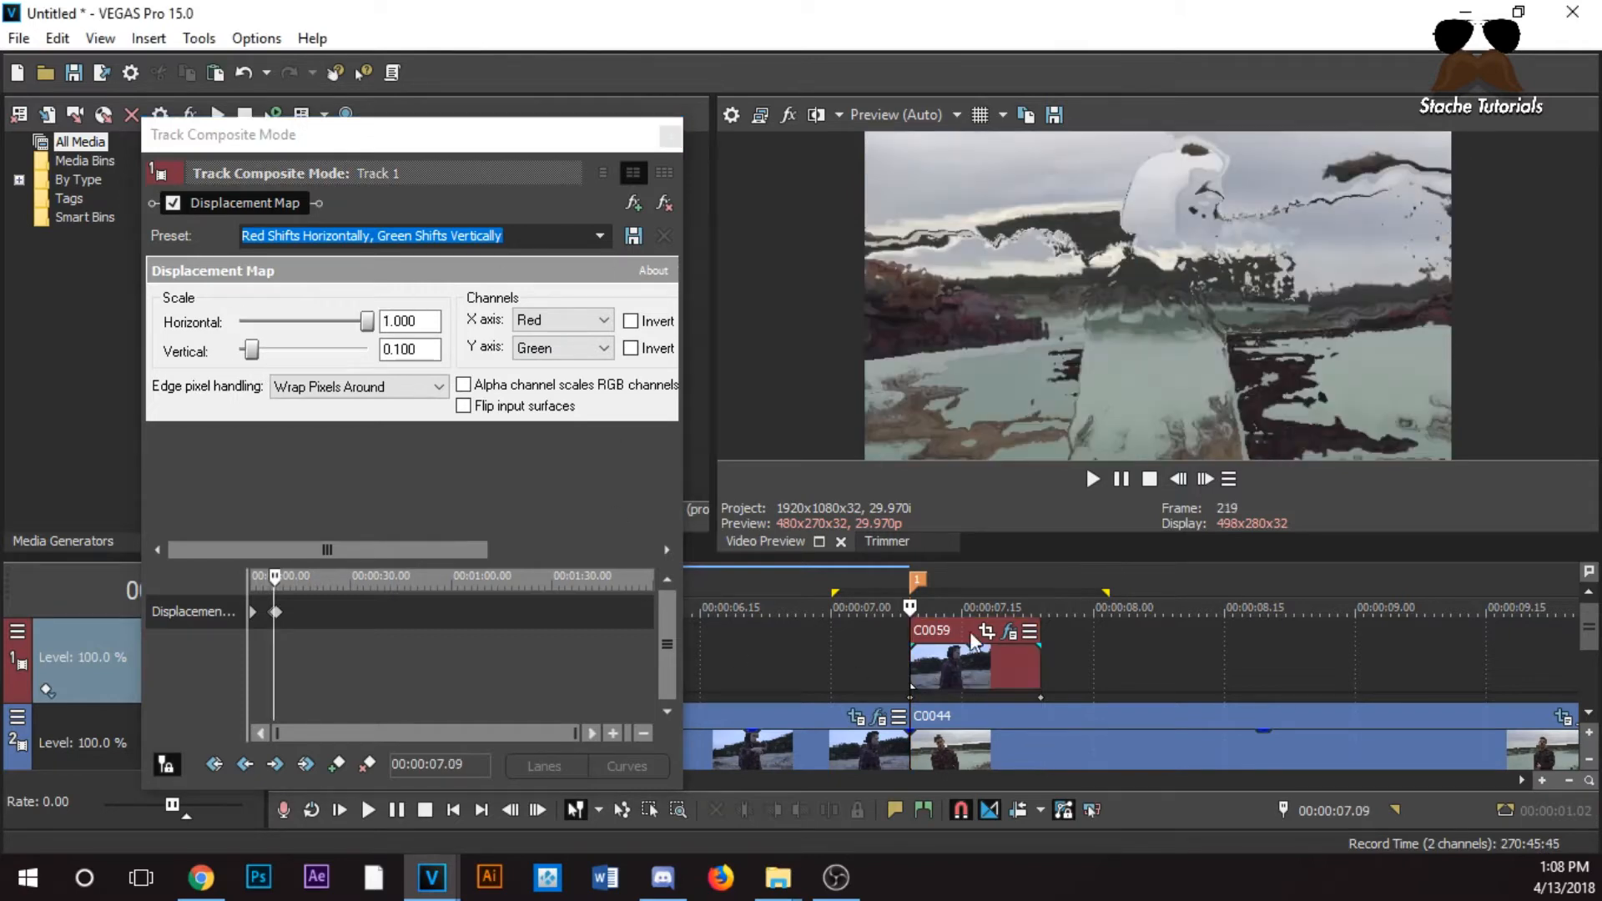
left_click(1177, 478)
left_click(1178, 479)
left_click(1178, 479)
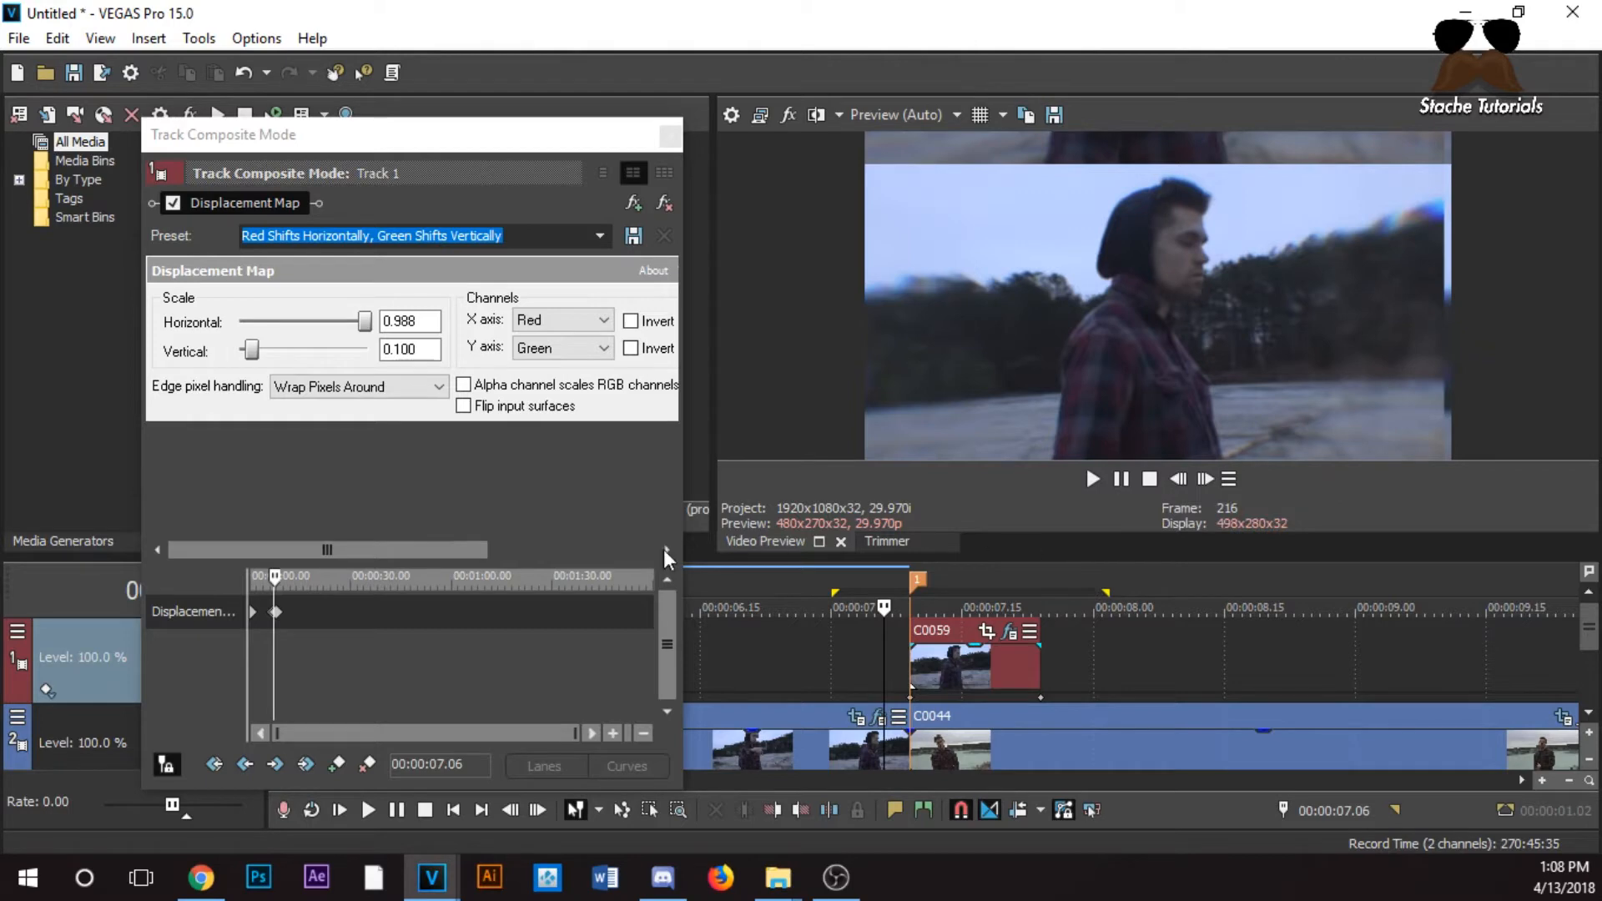
left_click(661, 136)
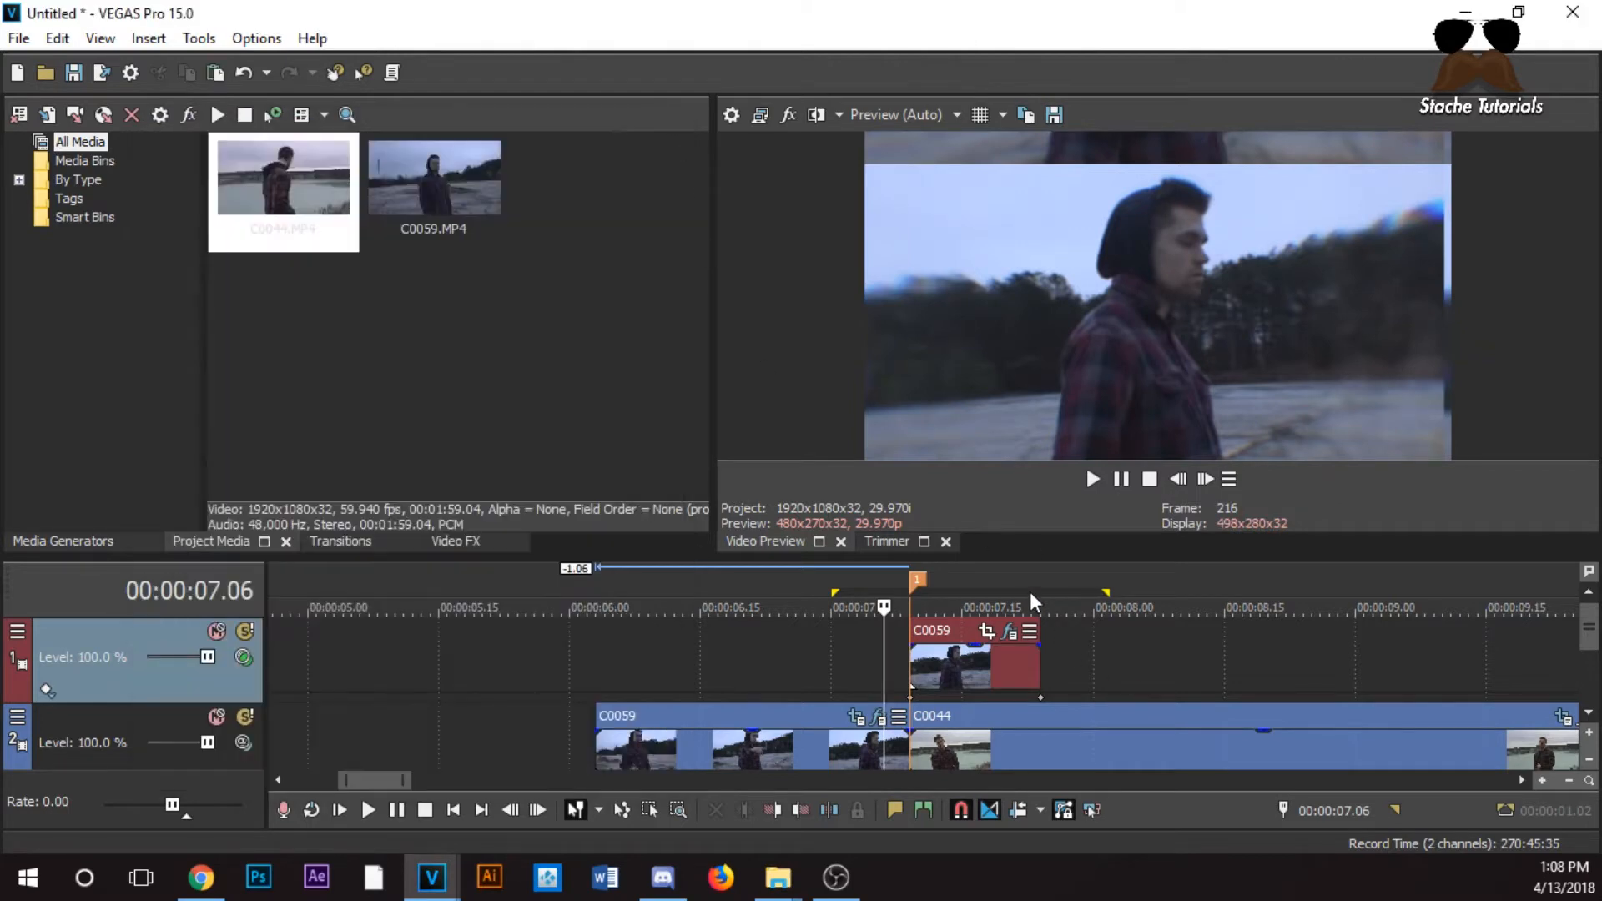
left_click(1203, 480)
left_click(1203, 479)
left_click(1203, 479)
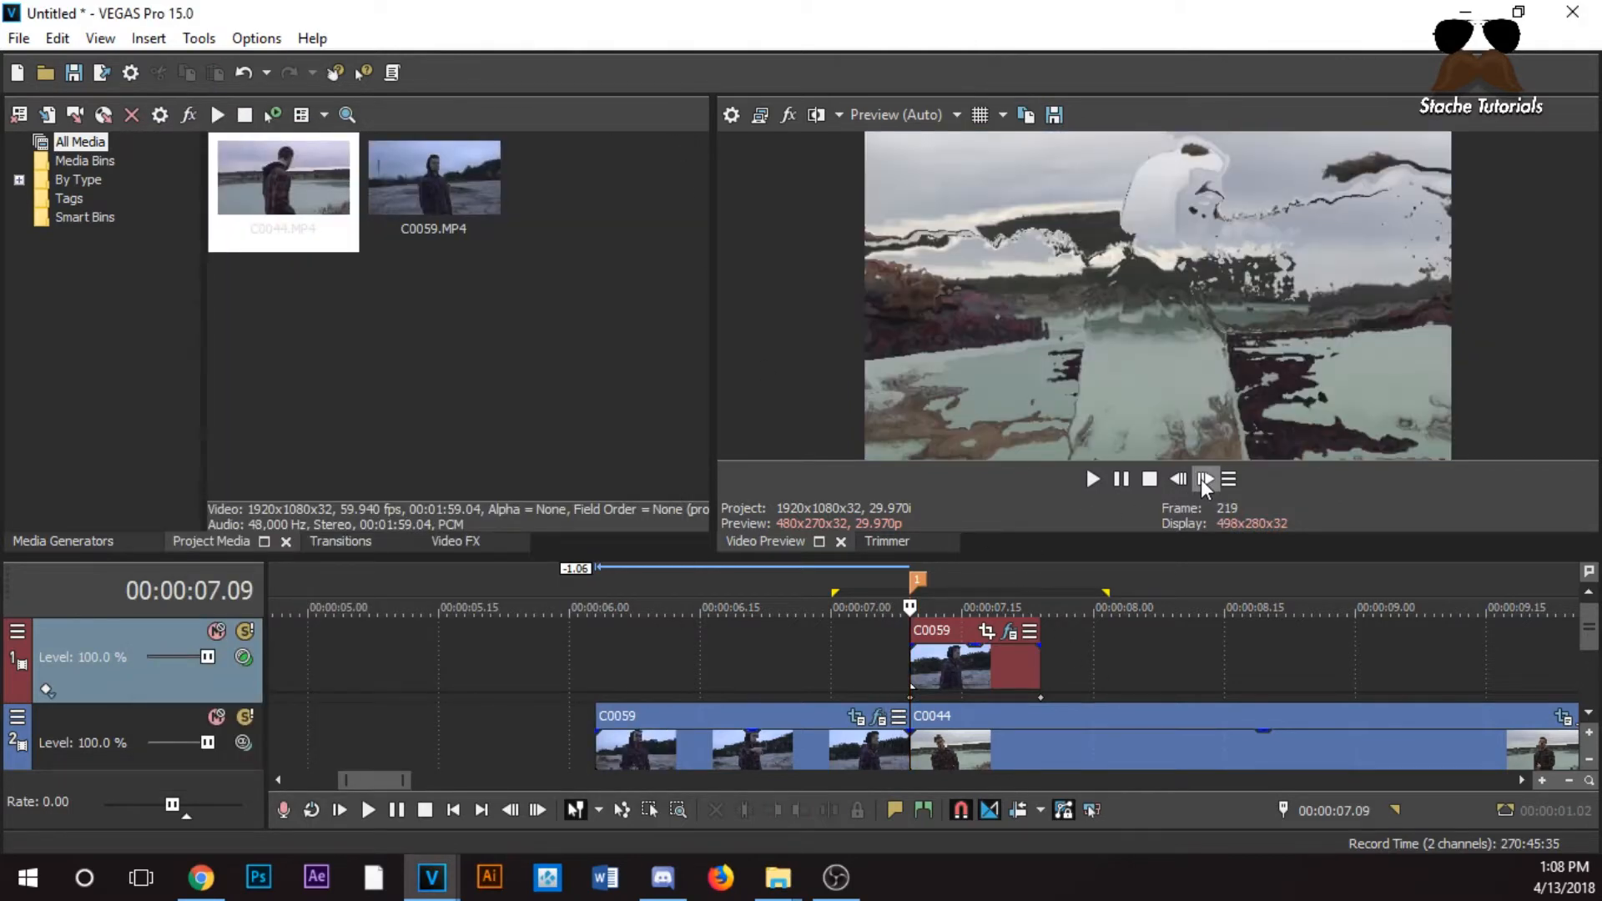
left_click(1203, 479)
left_click(1203, 479)
left_click(1204, 479)
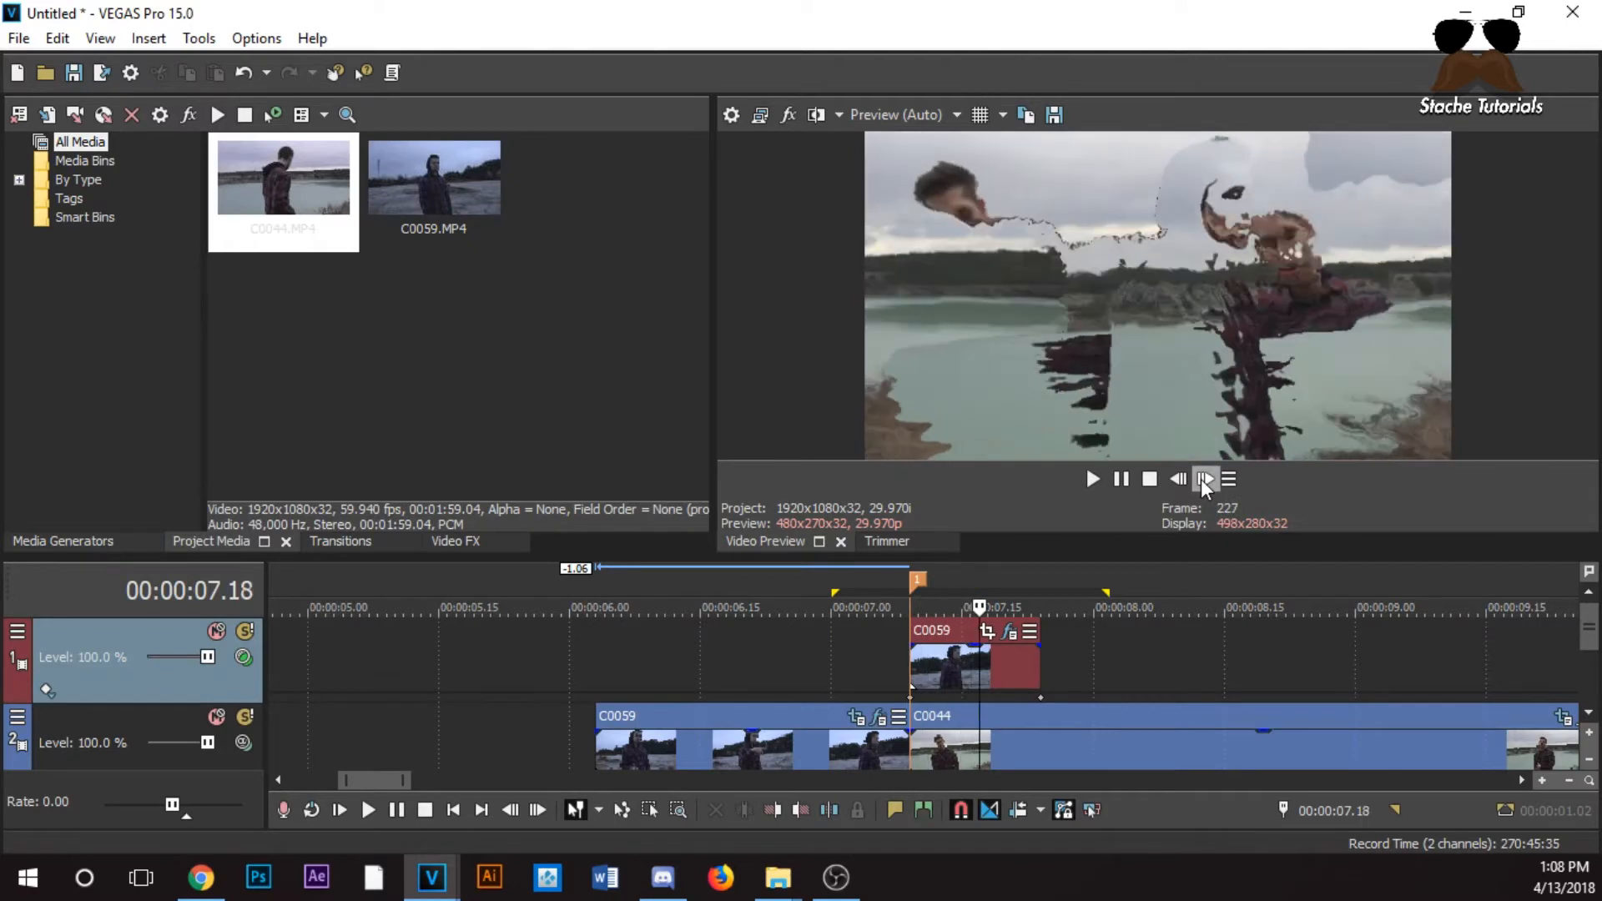
left_click(1203, 479)
left_click(1203, 479)
left_click(1140, 668)
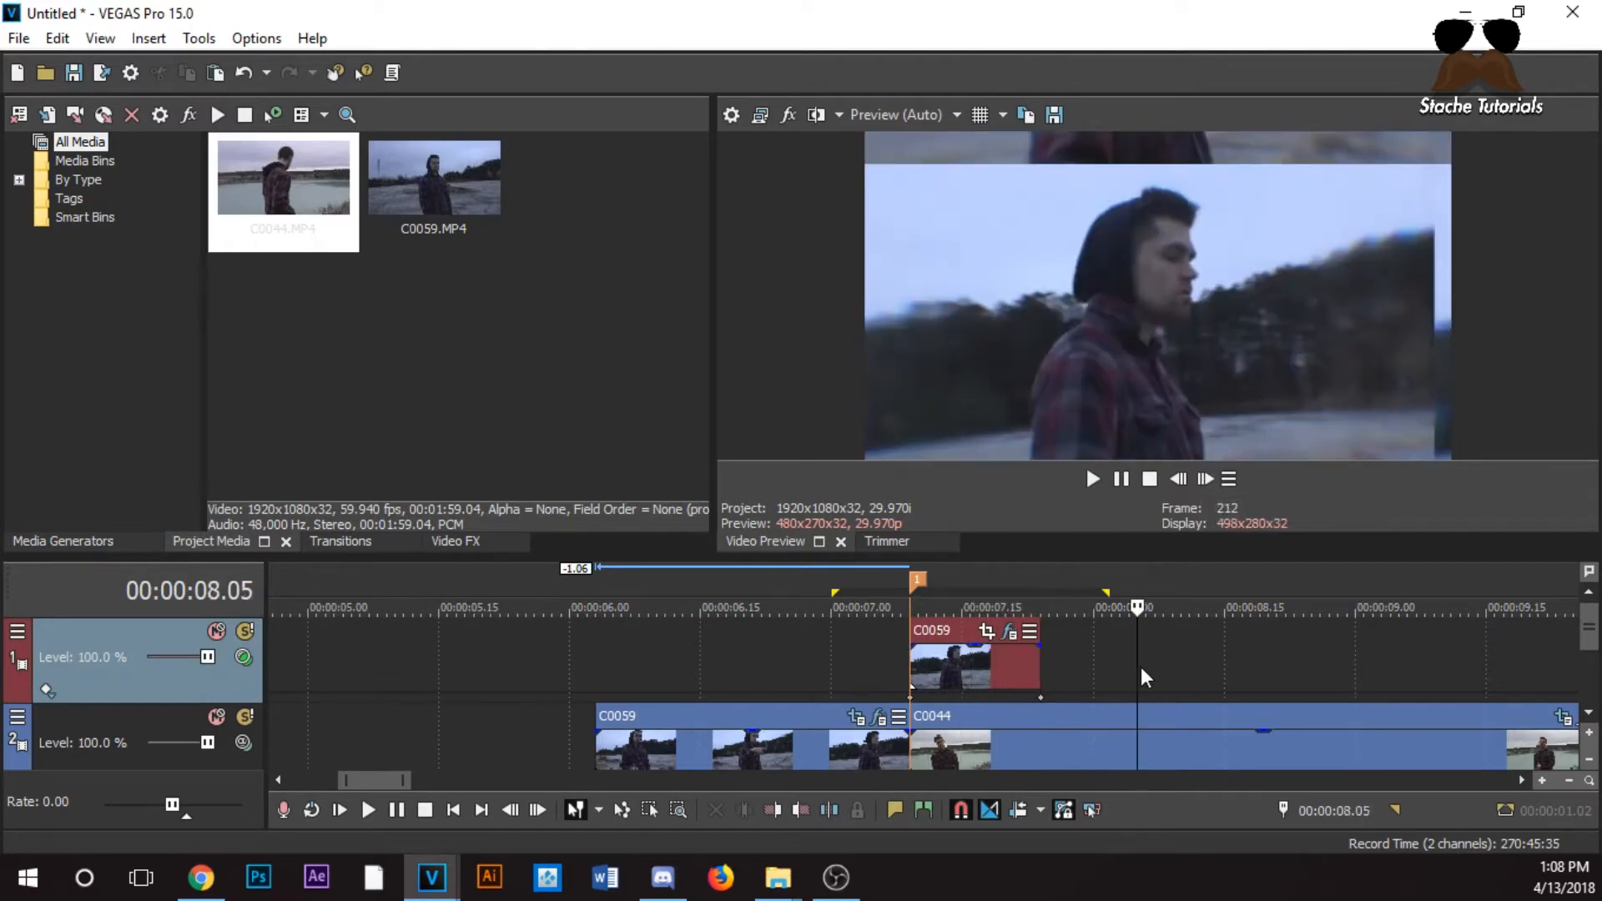
left_click(771, 680)
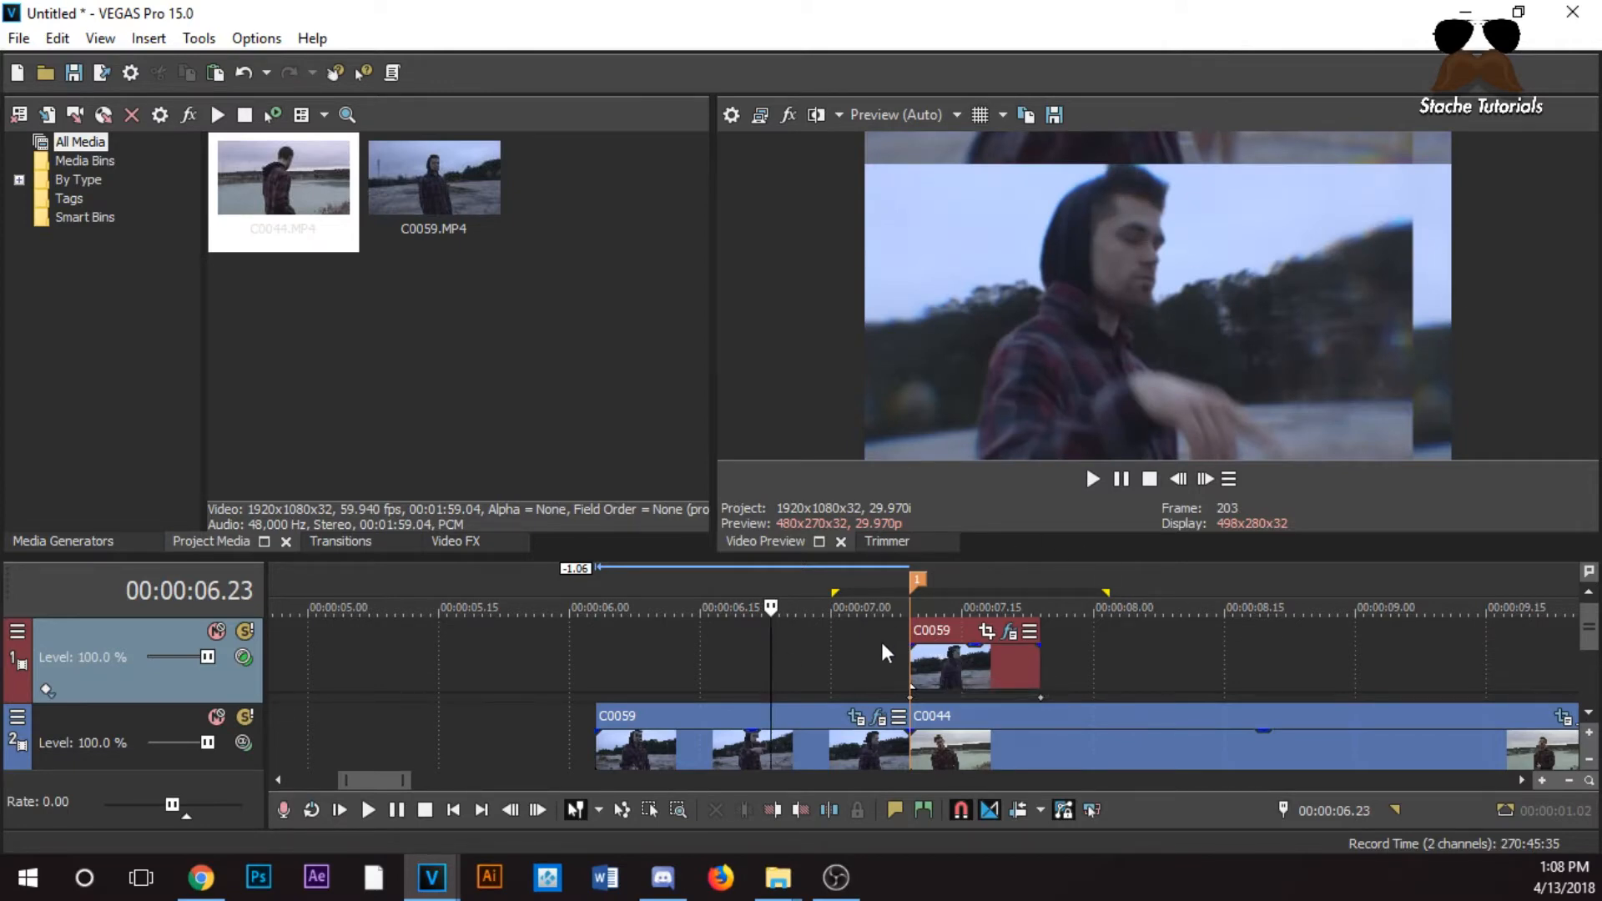
Insert a new video track above the track that holds the short C0059 piece
scroll(974, 679, "up", 2)
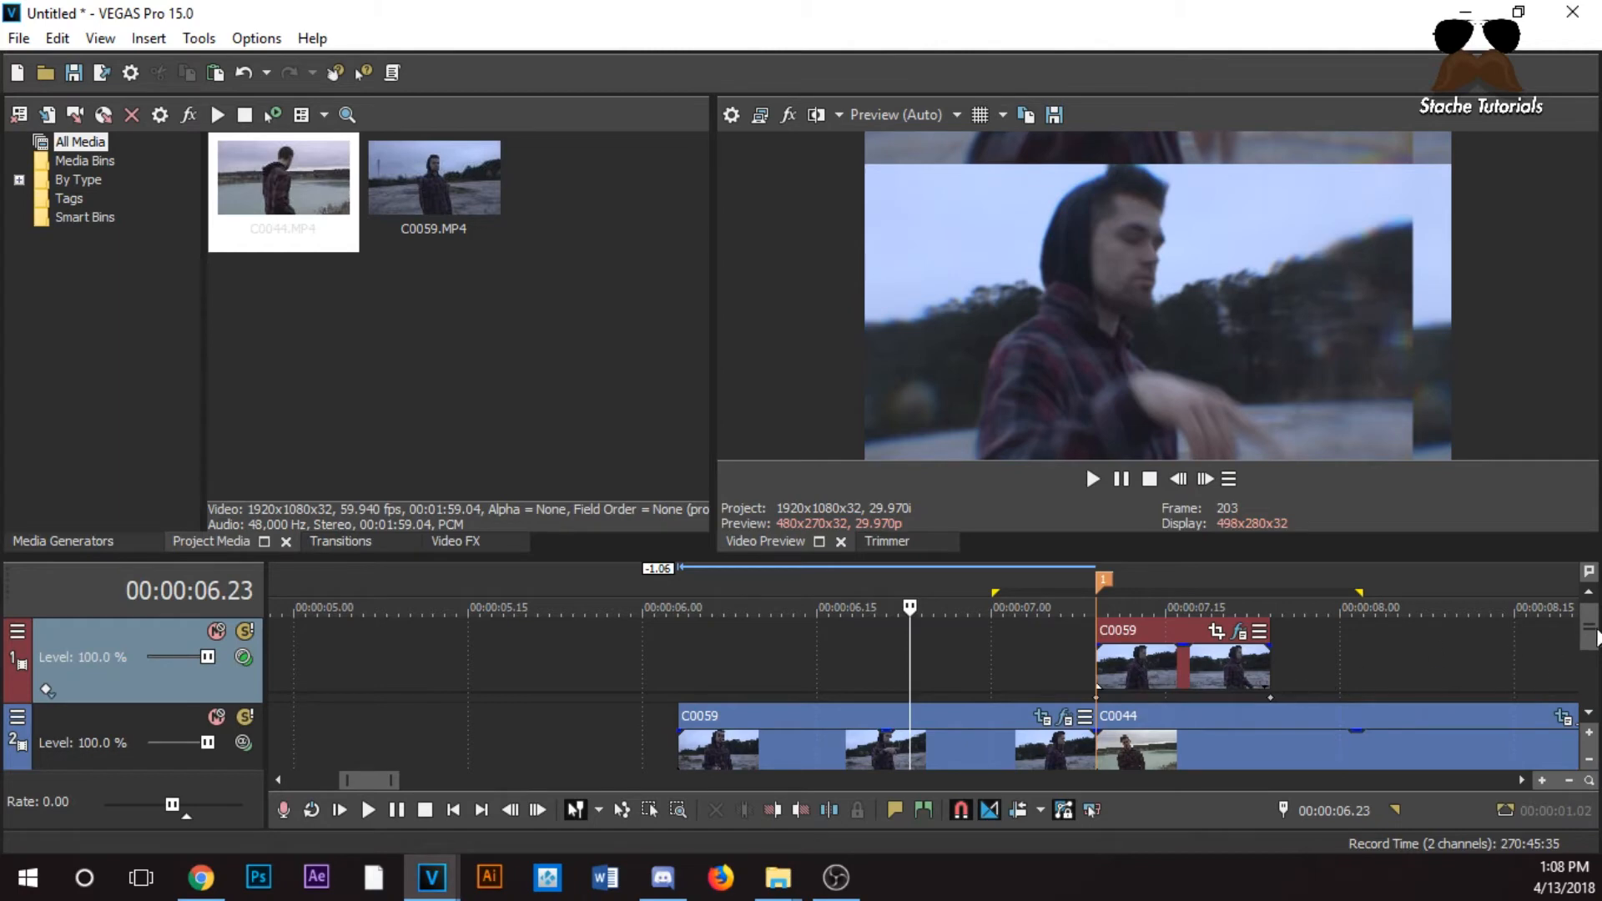
right_click(929, 658)
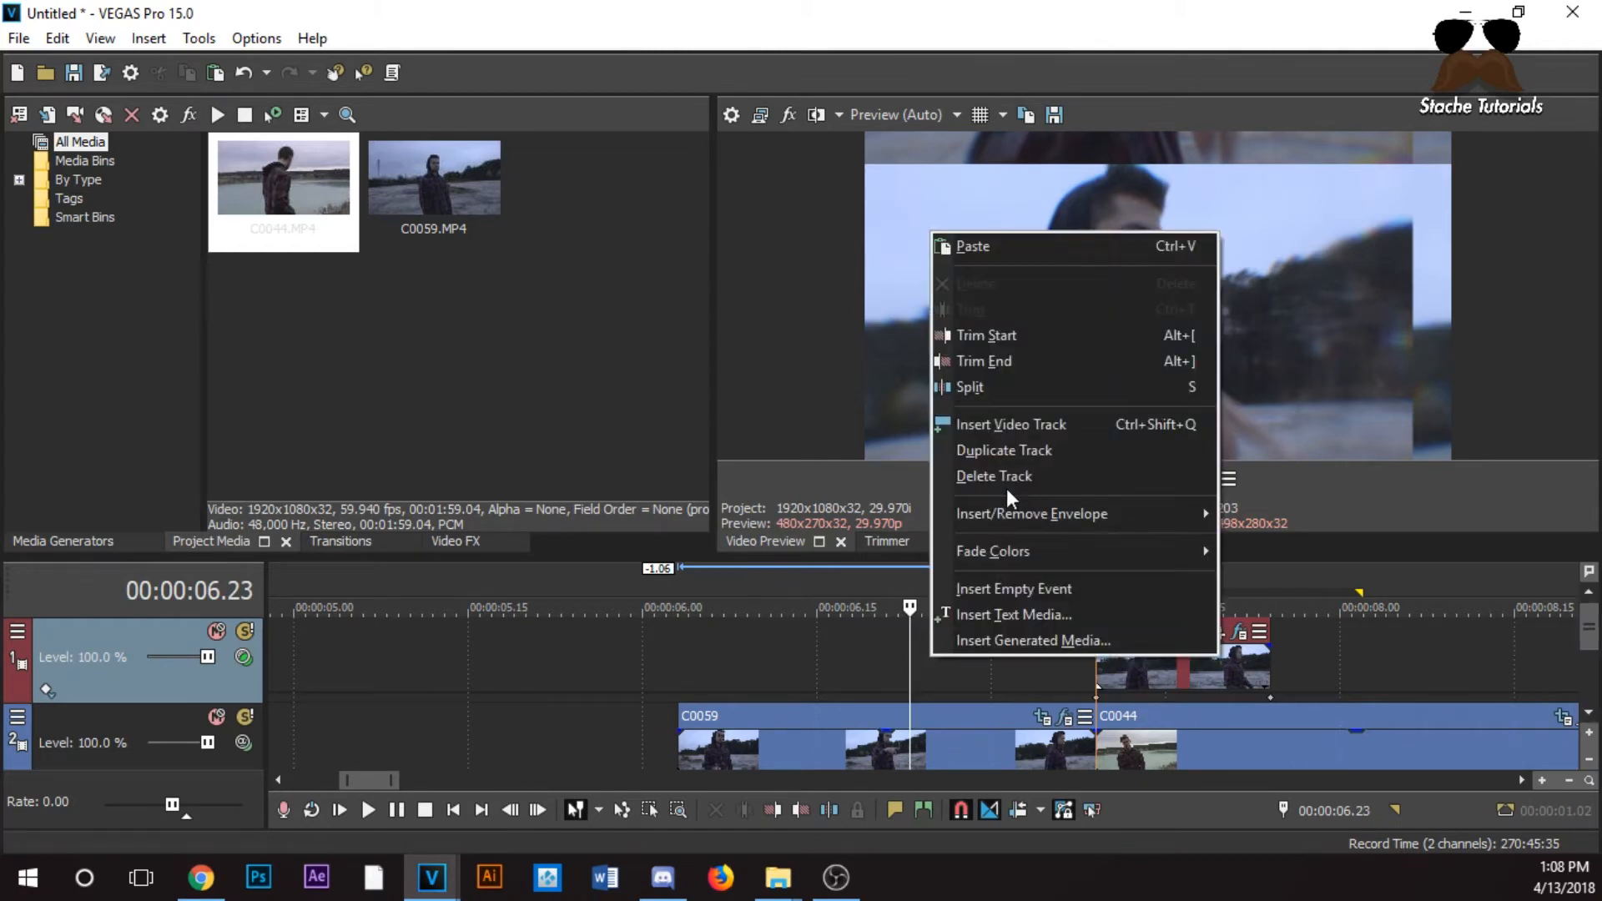
left_click(1003, 424)
left_click(1589, 712)
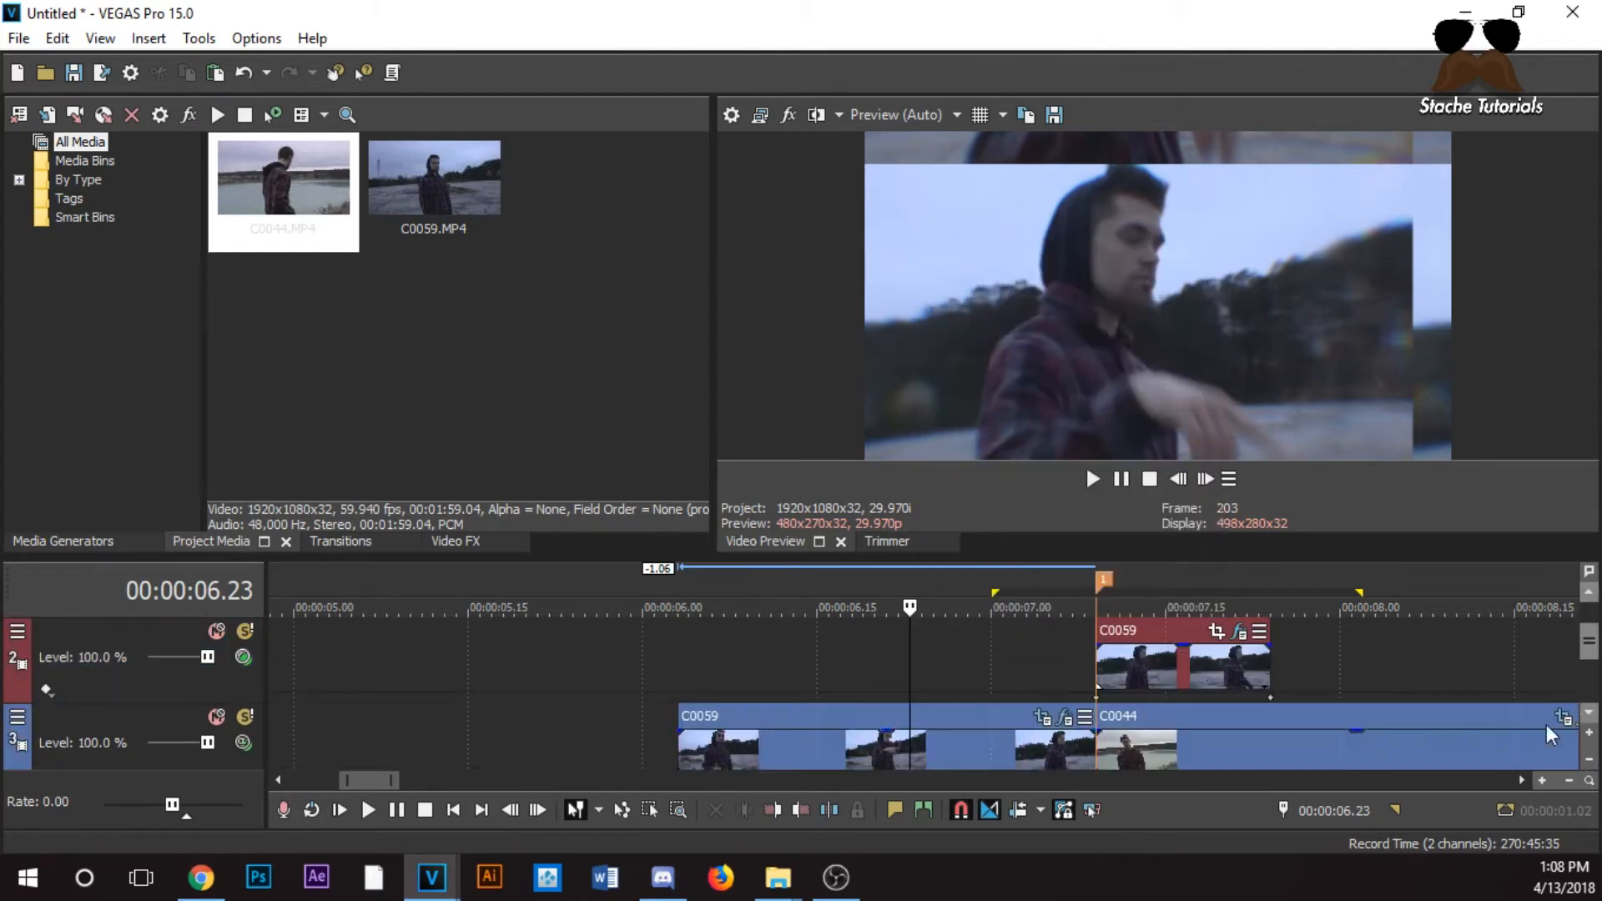
left_click_drag(953, 718, 958, 663)
left_click_drag(1024, 778, 1033, 658)
left_click(1592, 594)
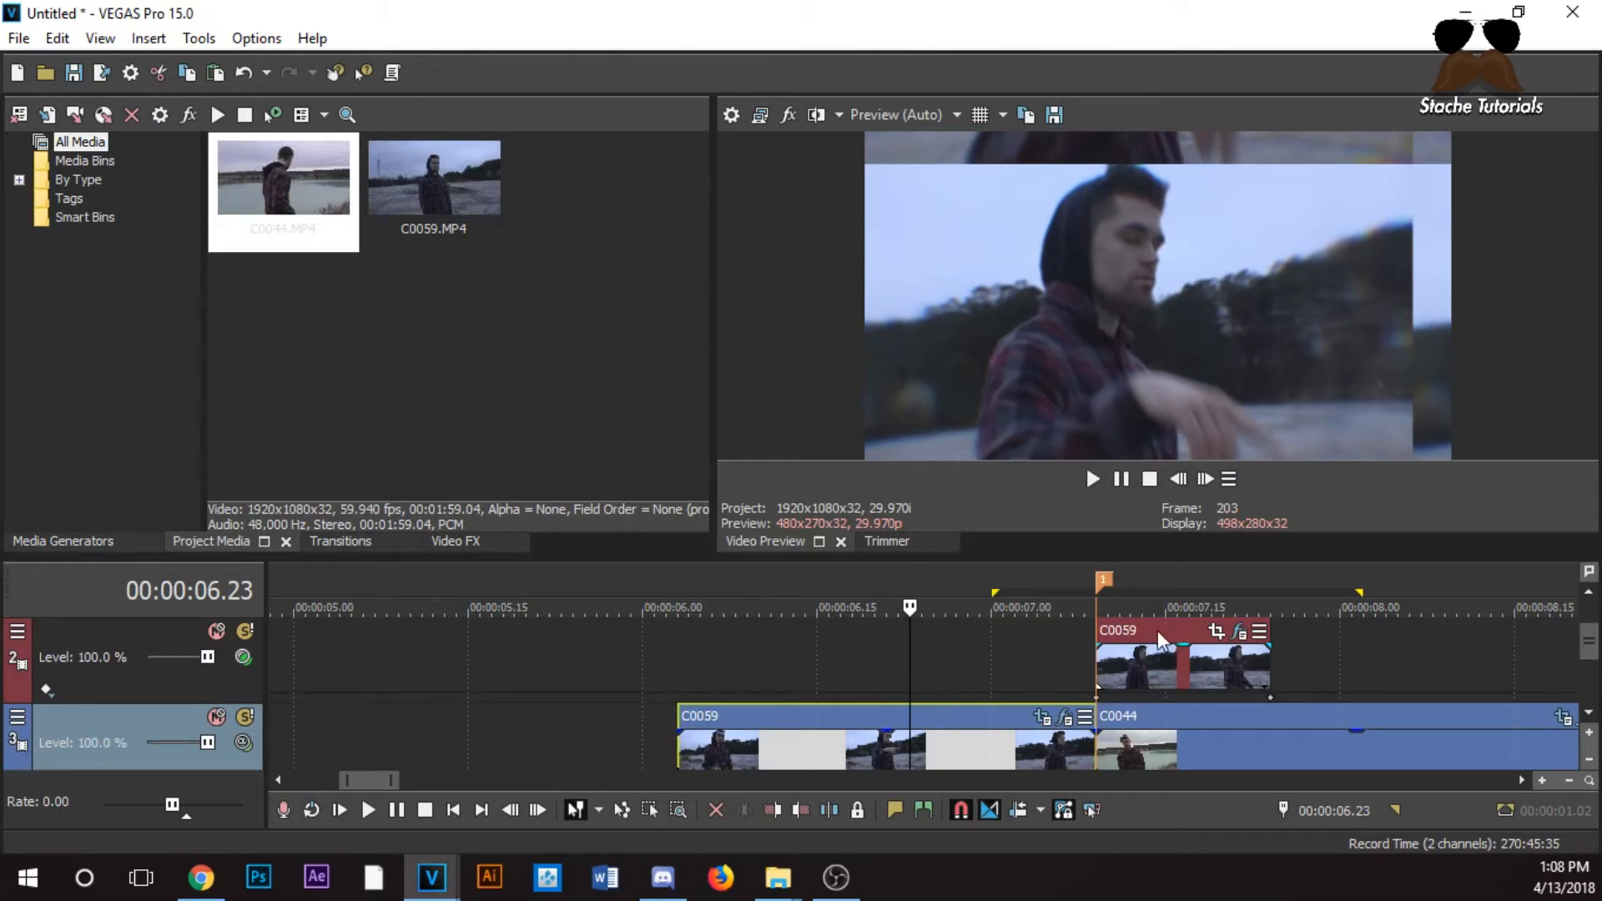
Keyframe the Displacement Map on track 2 with horizontal and vertical scale 0.000 at 00:00:07.08, one frame before the marker
scroll(1085, 701, "up", 3)
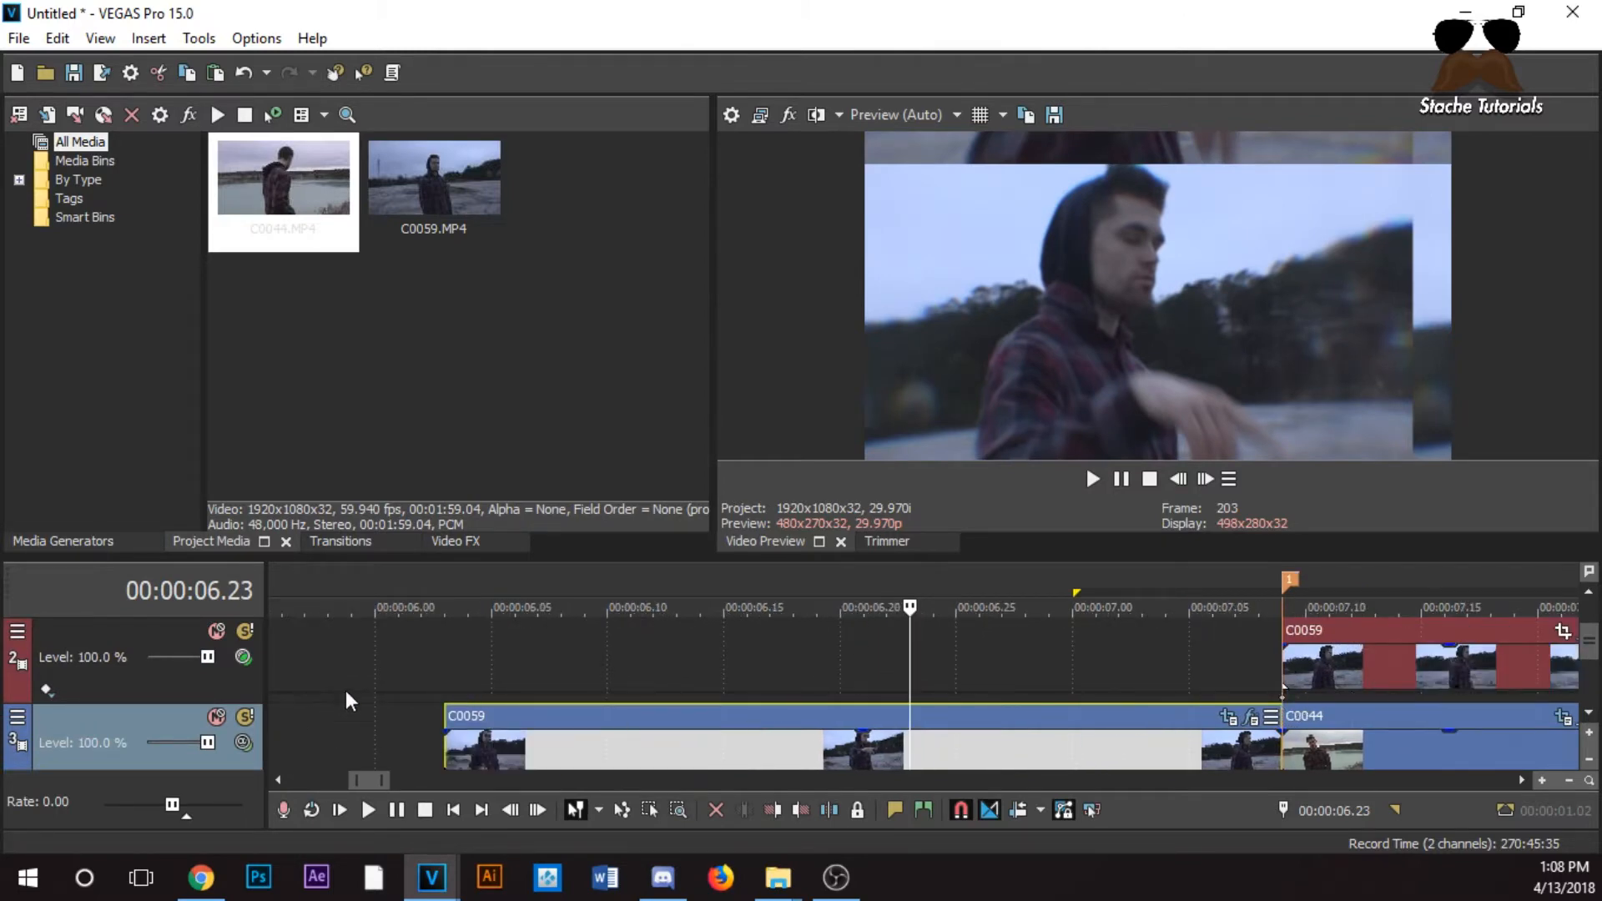
left_click(244, 657)
left_click(317, 292)
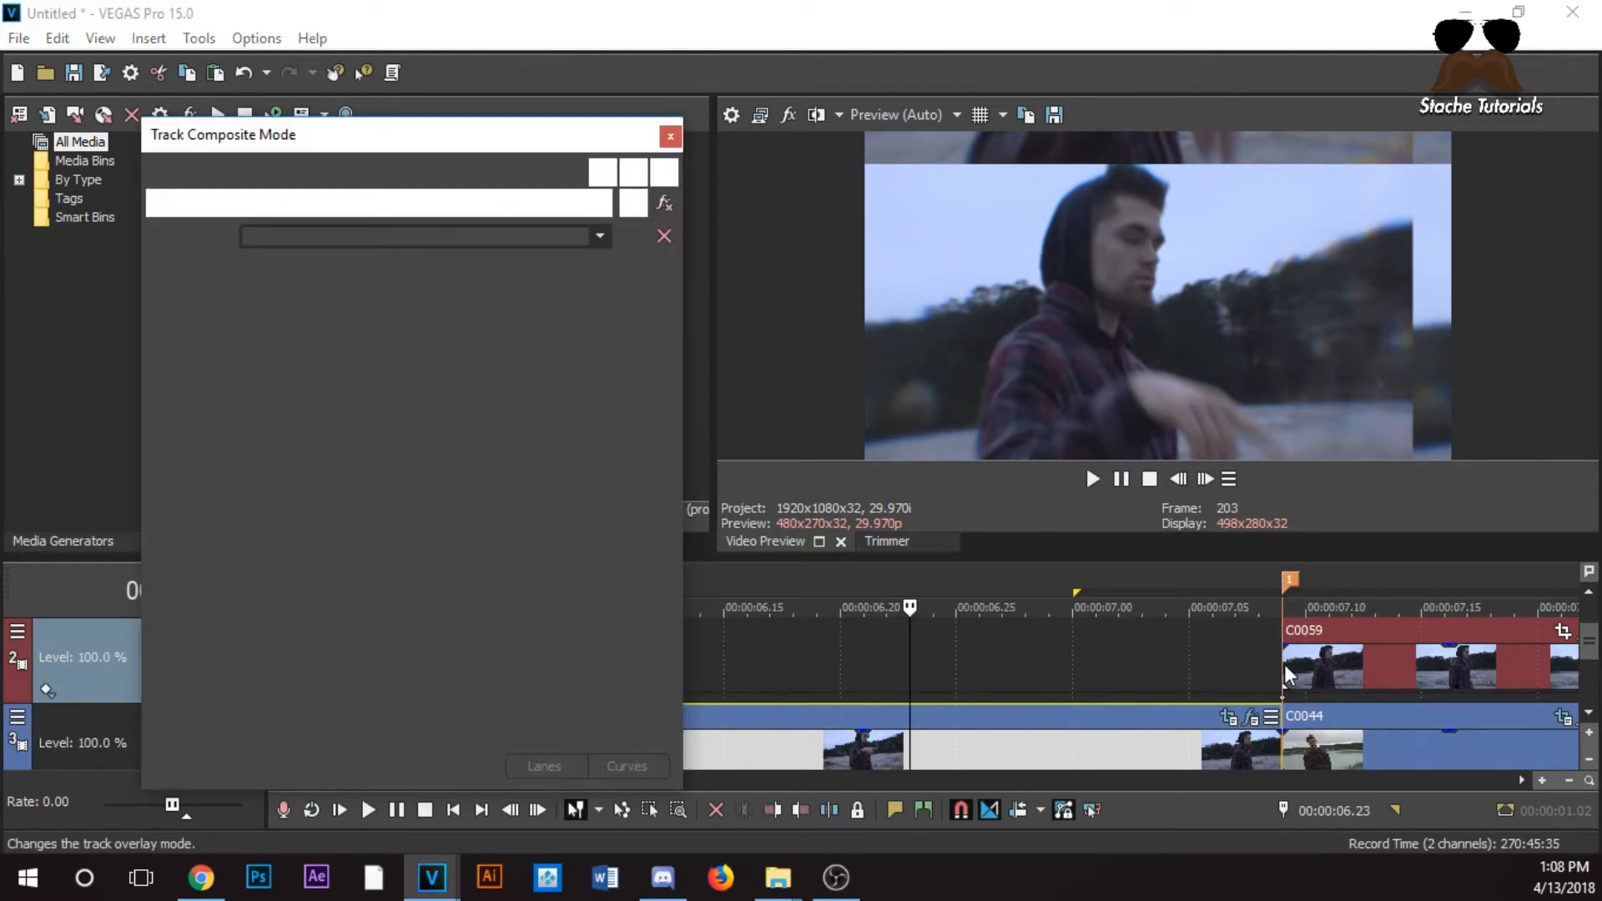
left_click(1284, 664)
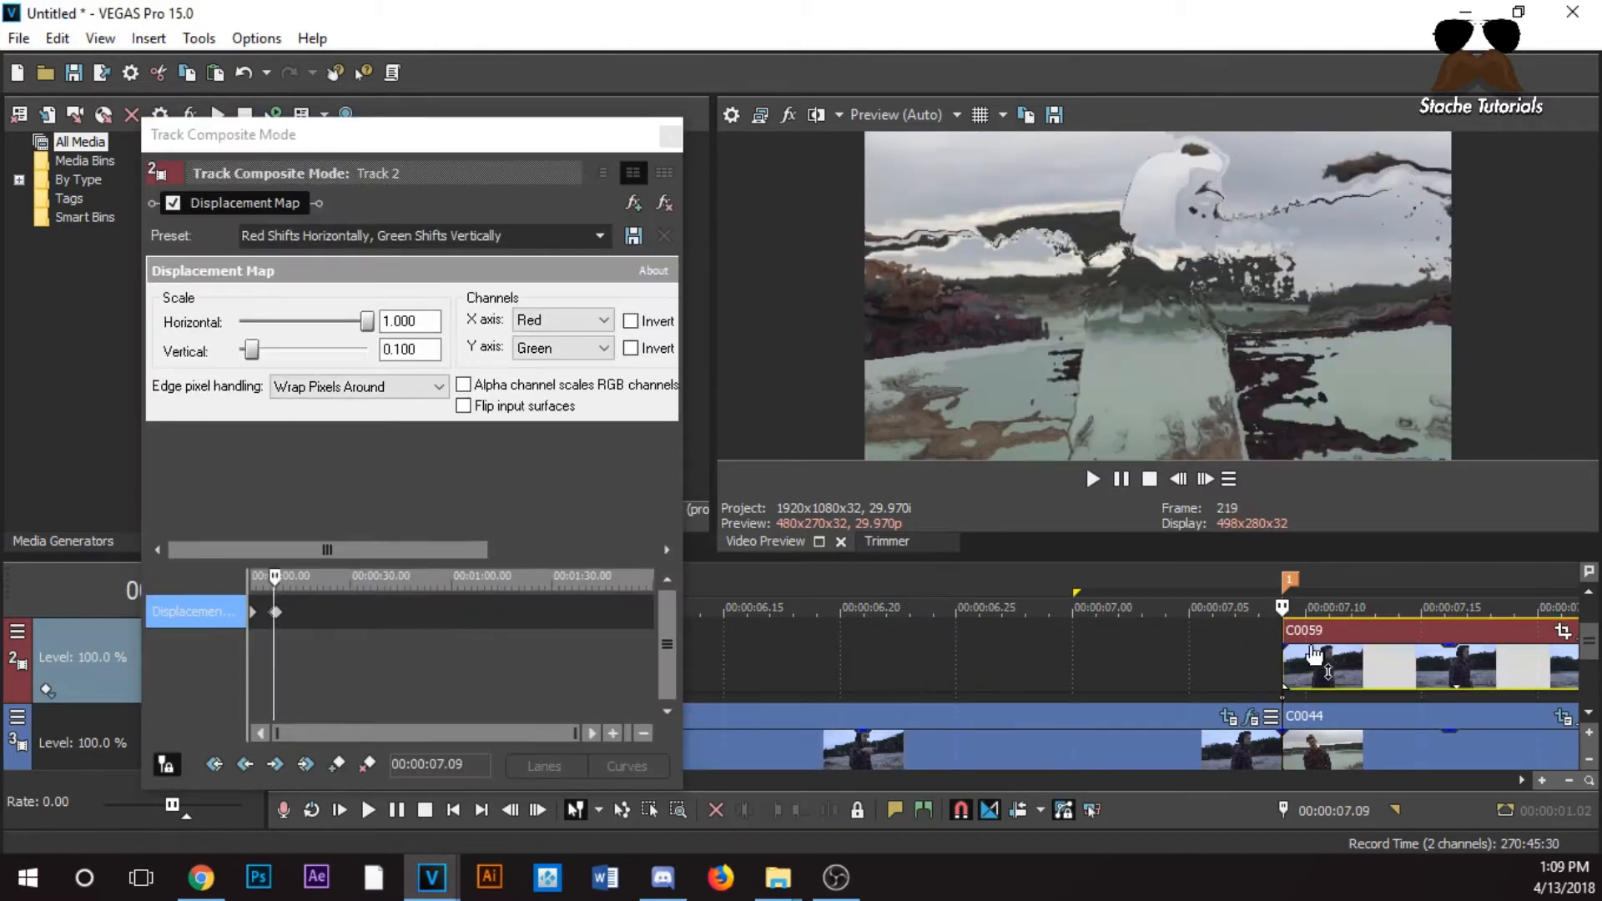
left_click(1179, 479)
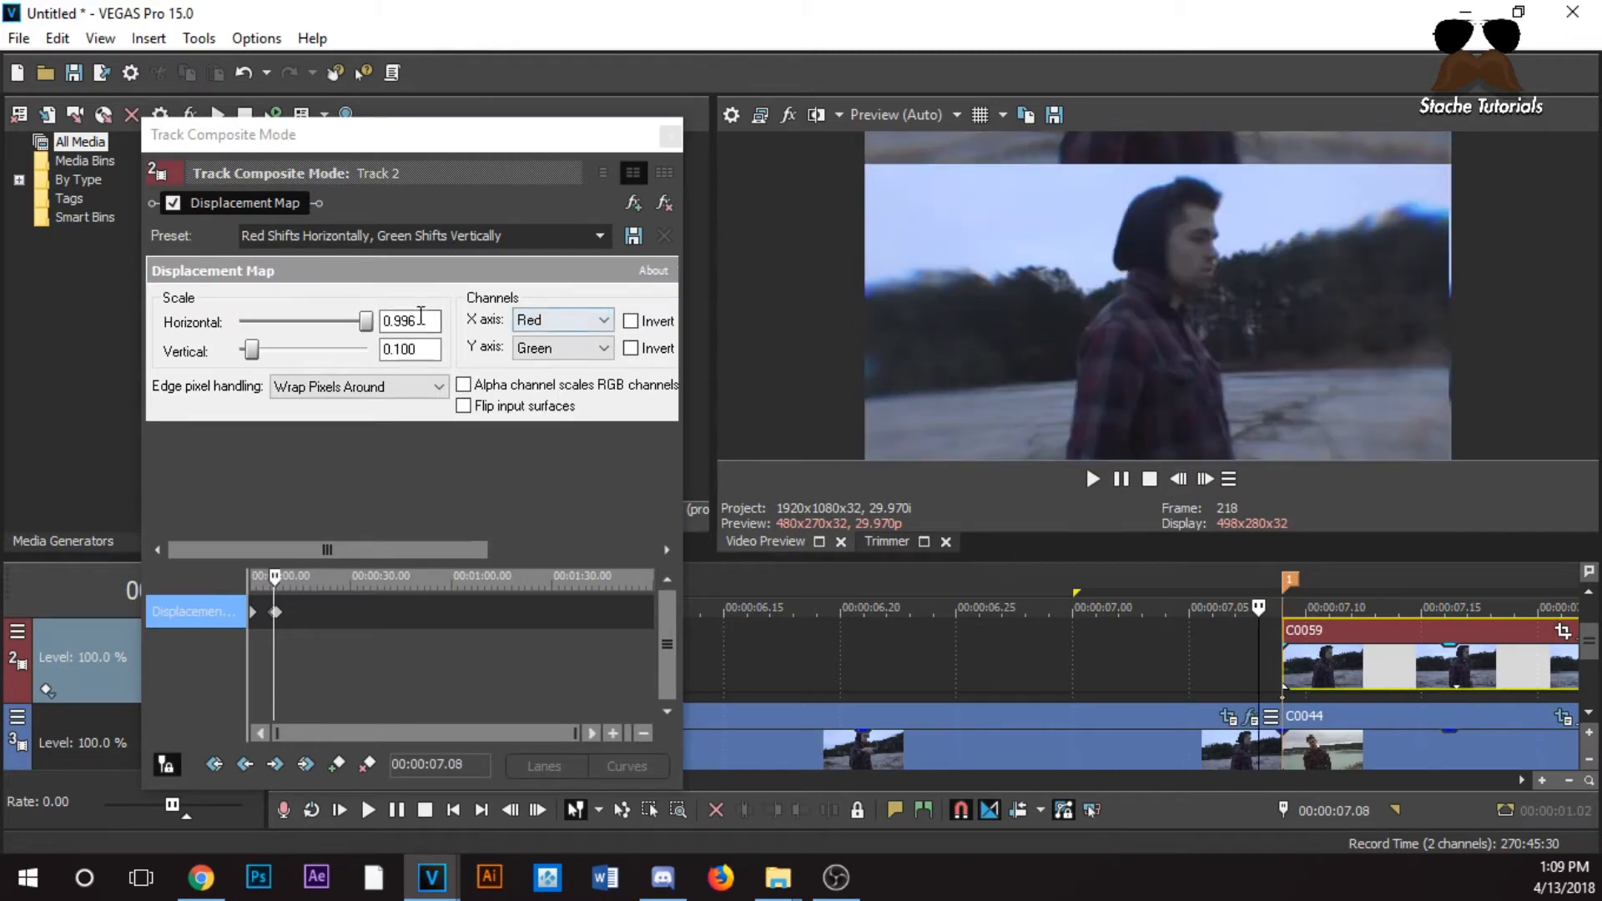
left_click_drag(365, 322, 117, 342)
left_click_drag(251, 350, 222, 359)
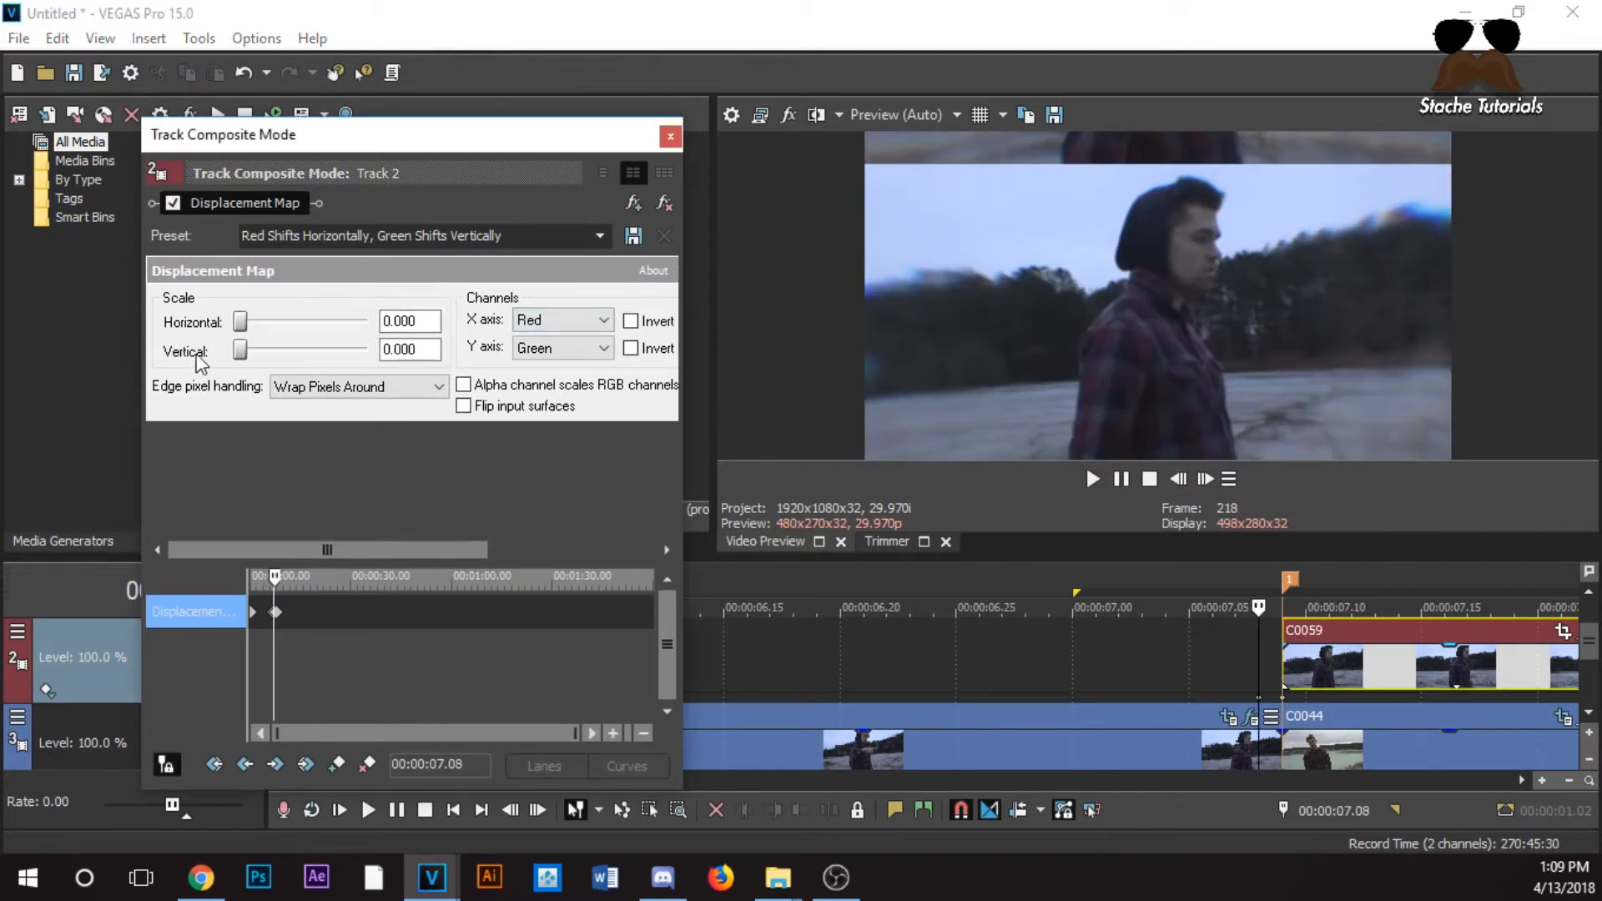
Close the Track Composite Mode settings and examine the transition frame by frame from before the marker to the end of the short C0059 piece
left_click(670, 138)
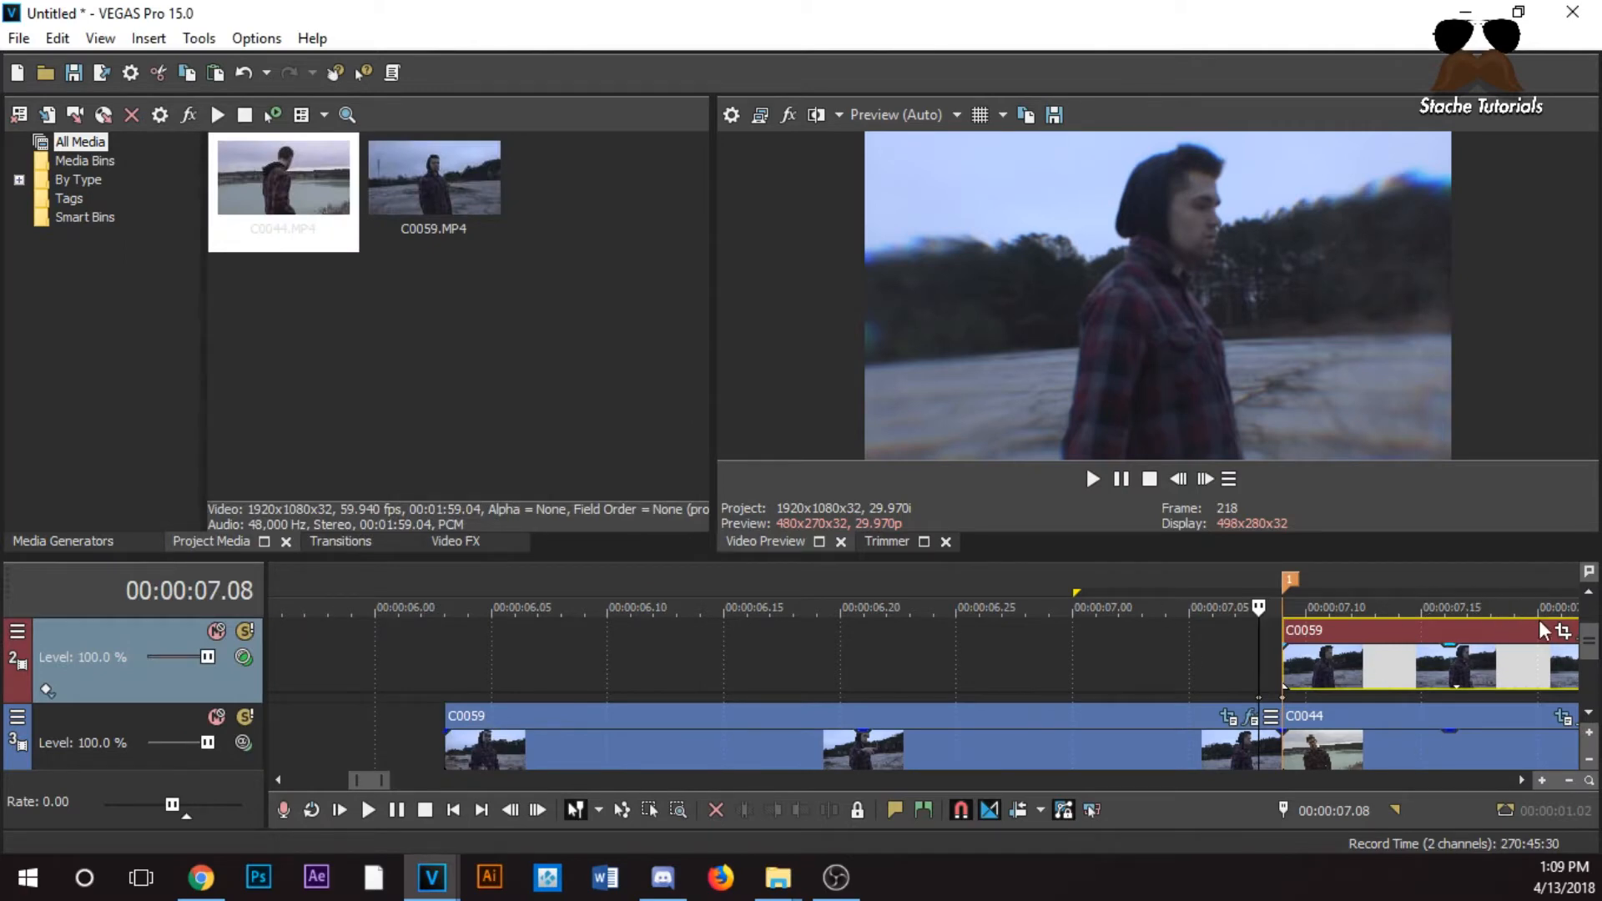
scroll(1254, 678, "down", 2)
key("Left")
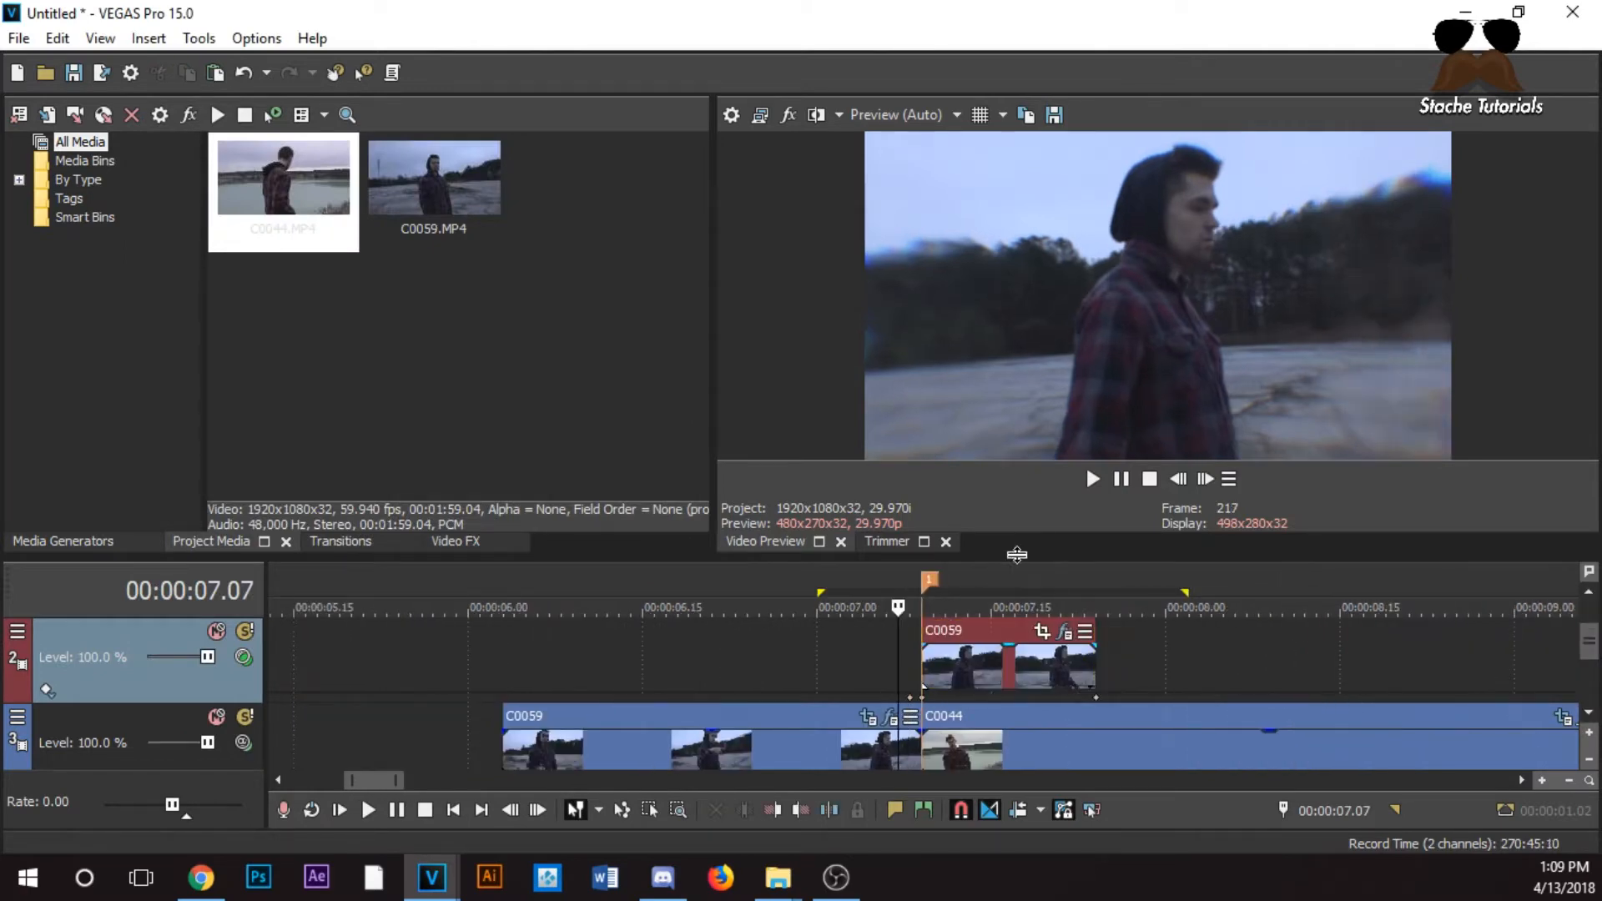
left_click(1178, 479)
left_click(1178, 479)
left_click(1203, 478)
left_click(1204, 478)
left_click(1203, 478)
left_click(1203, 477)
left_click(1204, 477)
left_click(1204, 477)
left_click(1203, 477)
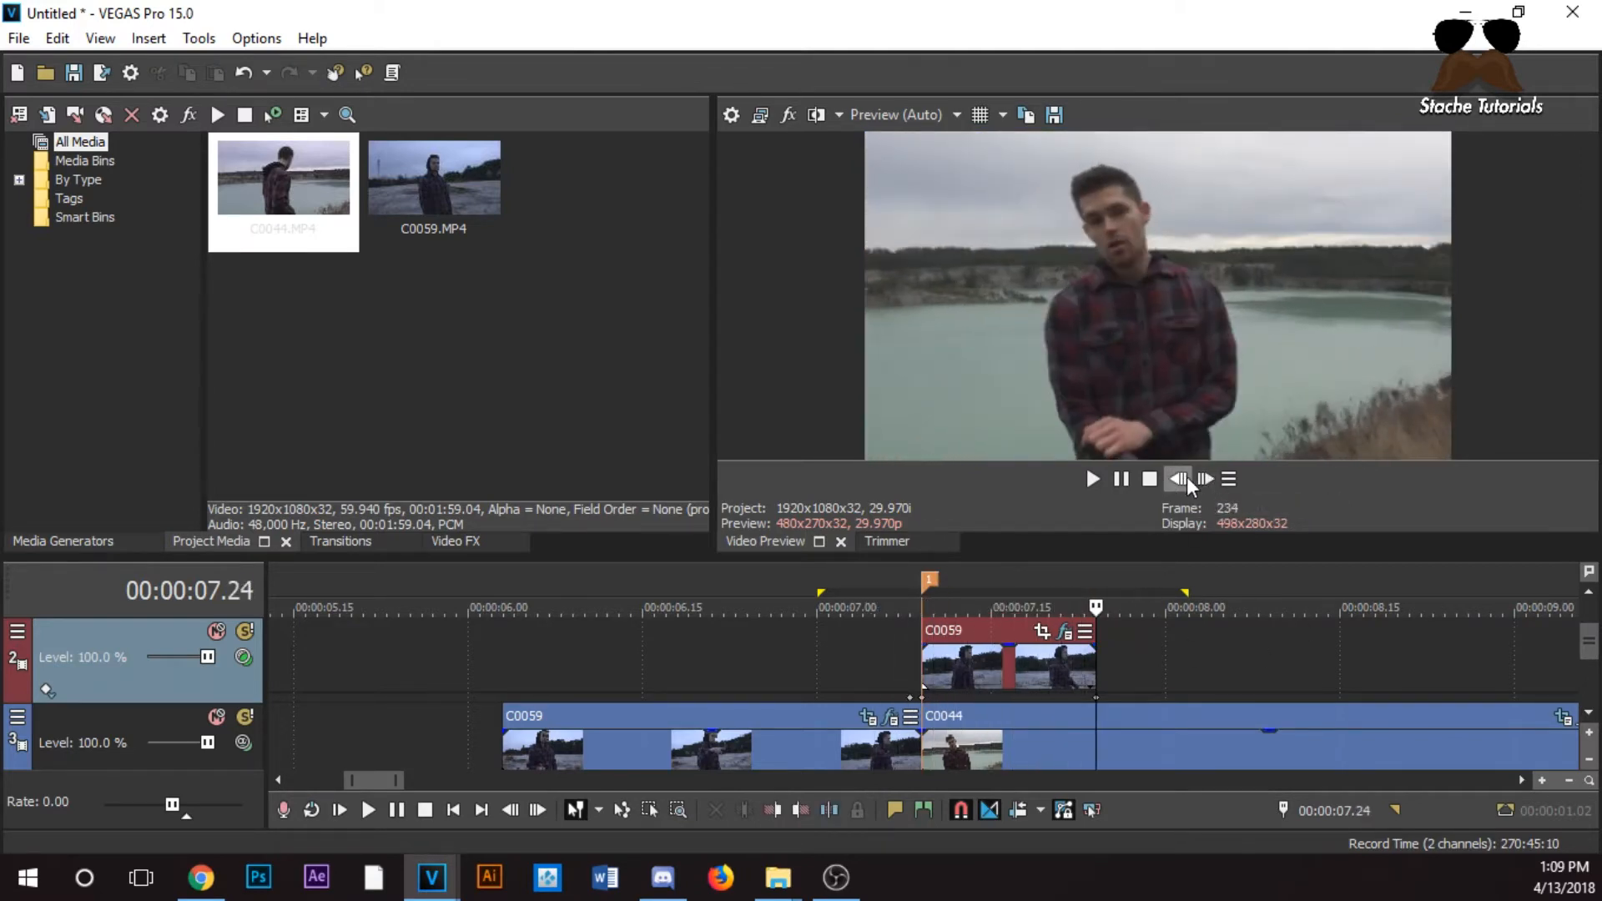
Add a fade-out spanning the full length of the short C0059 piece on track 2
left_click(1178, 479)
left_click(1178, 479)
left_click(1179, 479)
left_click(1178, 479)
left_click_drag(1096, 644, 941, 665)
left_click(941, 665)
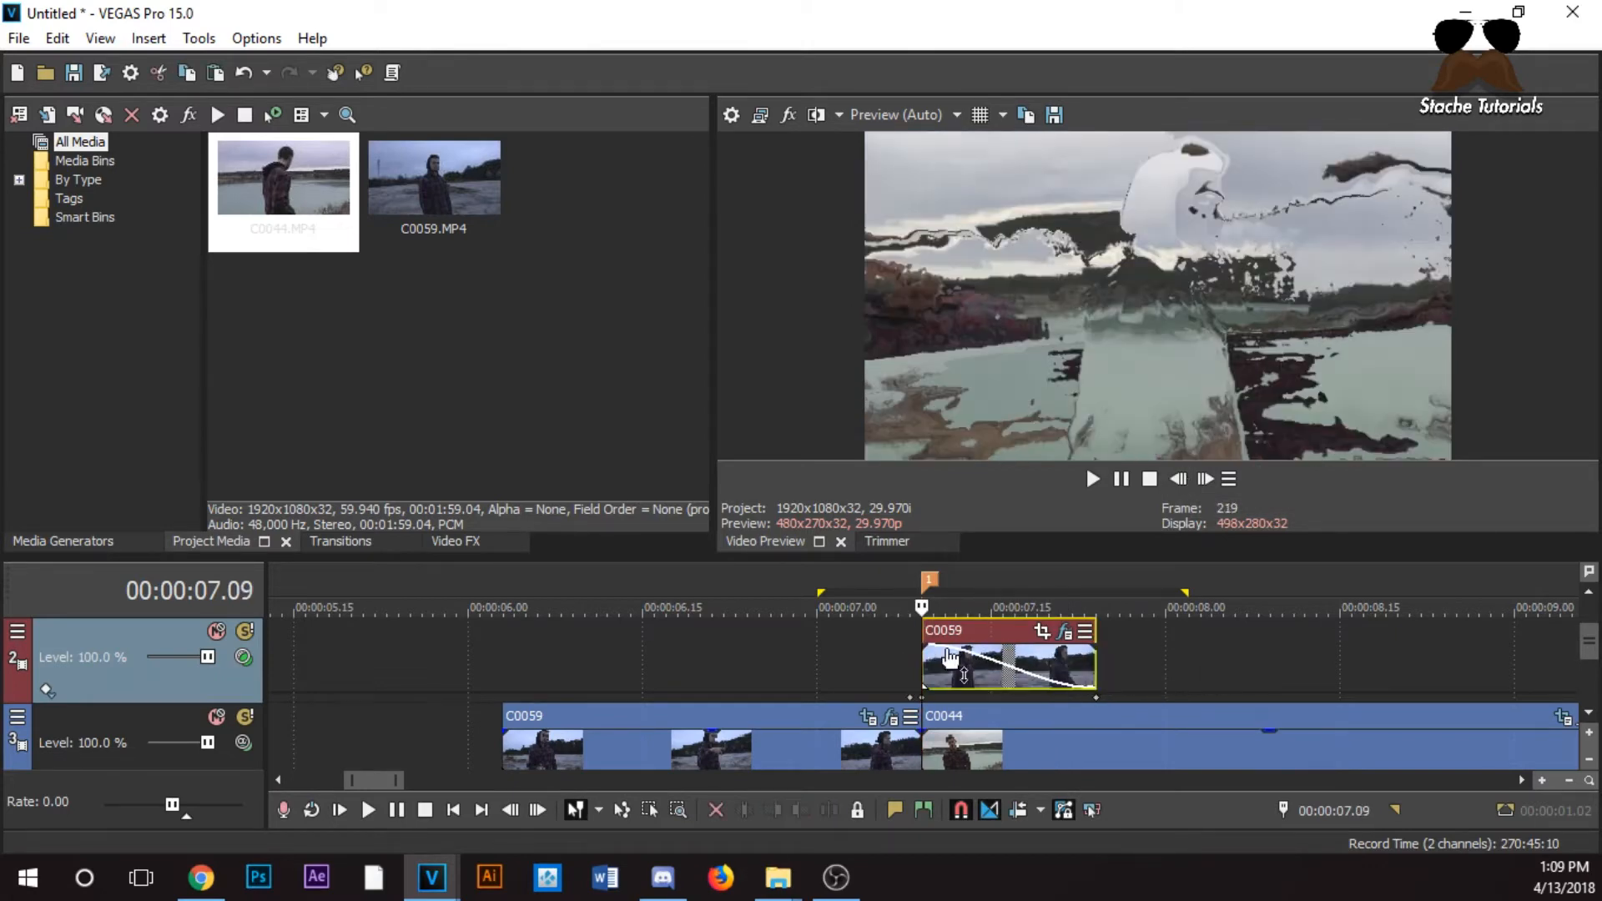
Examine the faded displacement effect from the marker to the end of the short C0059 piece, and the footage just before it
left_click(1206, 479)
left_click(1205, 479)
left_click(1213, 479)
left_click(1213, 479)
left_click(1214, 479)
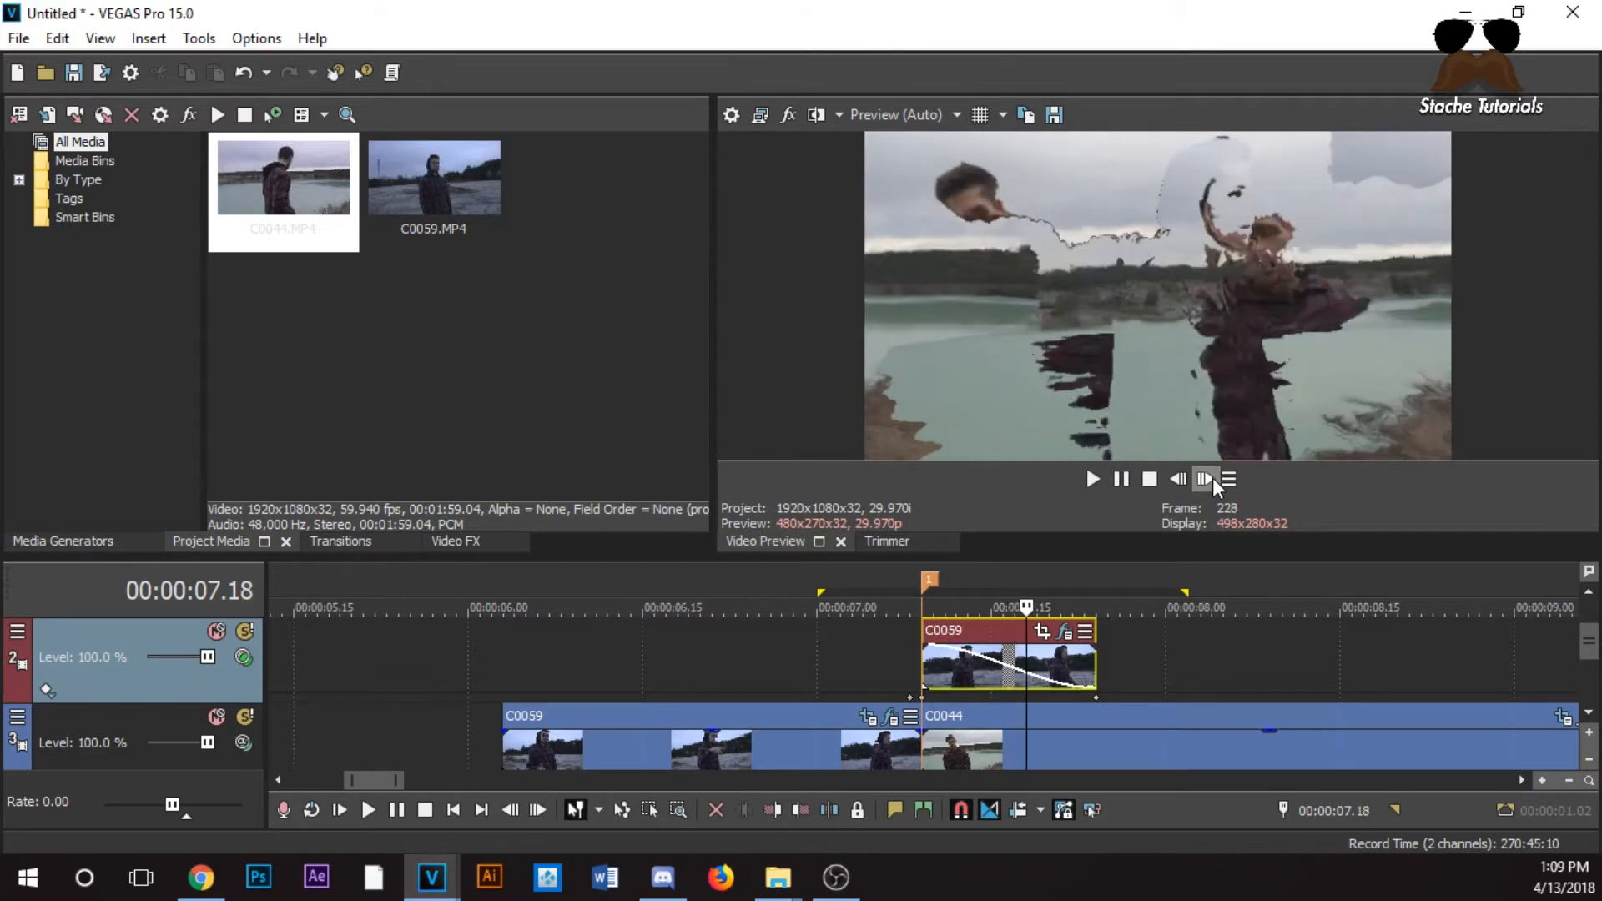
left_click(1213, 479)
left_click(1213, 479)
left_click(1214, 479)
left_click(1213, 479)
left_click(1213, 479)
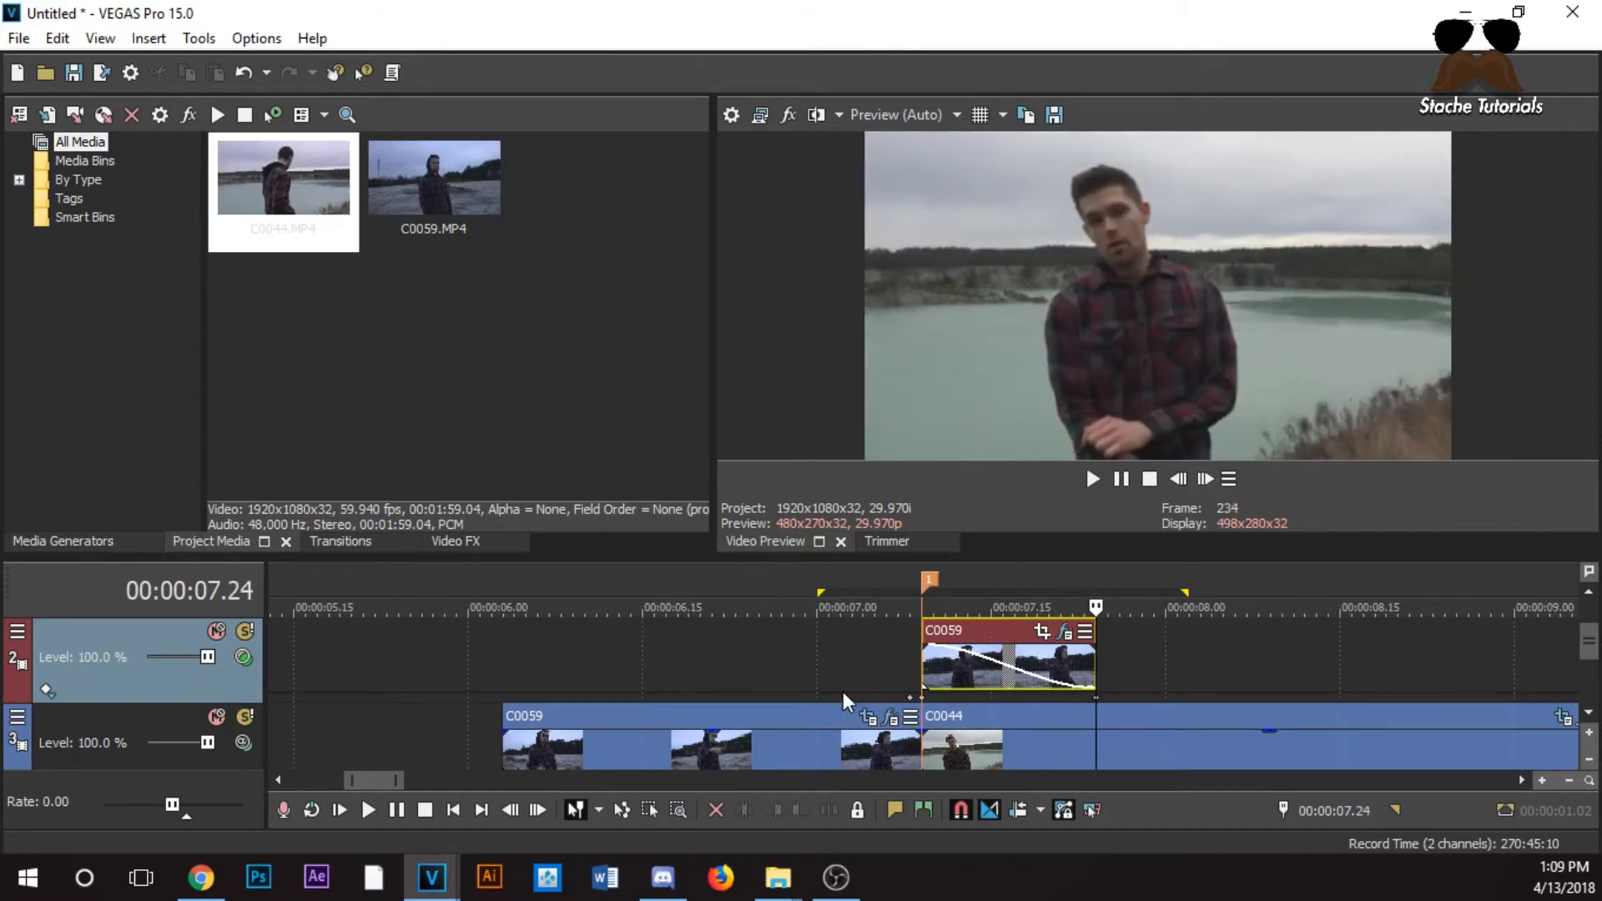
scroll(845, 691, "up", 1)
left_click(661, 668)
left_click(630, 665)
left_click(755, 664)
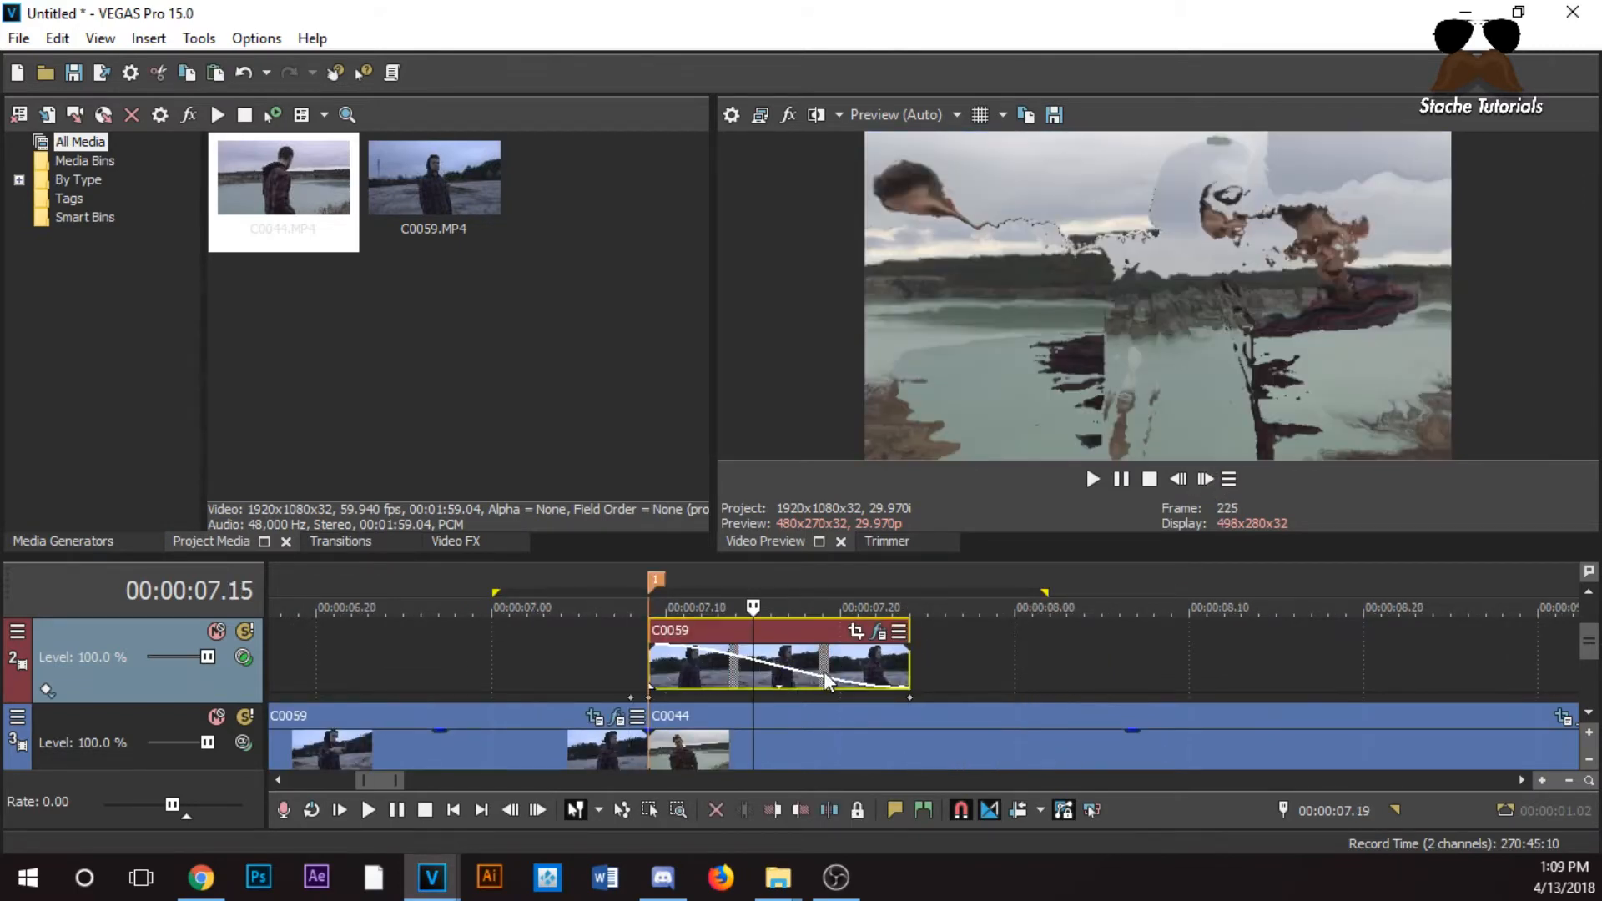
left_click(874, 668)
left_click(907, 659)
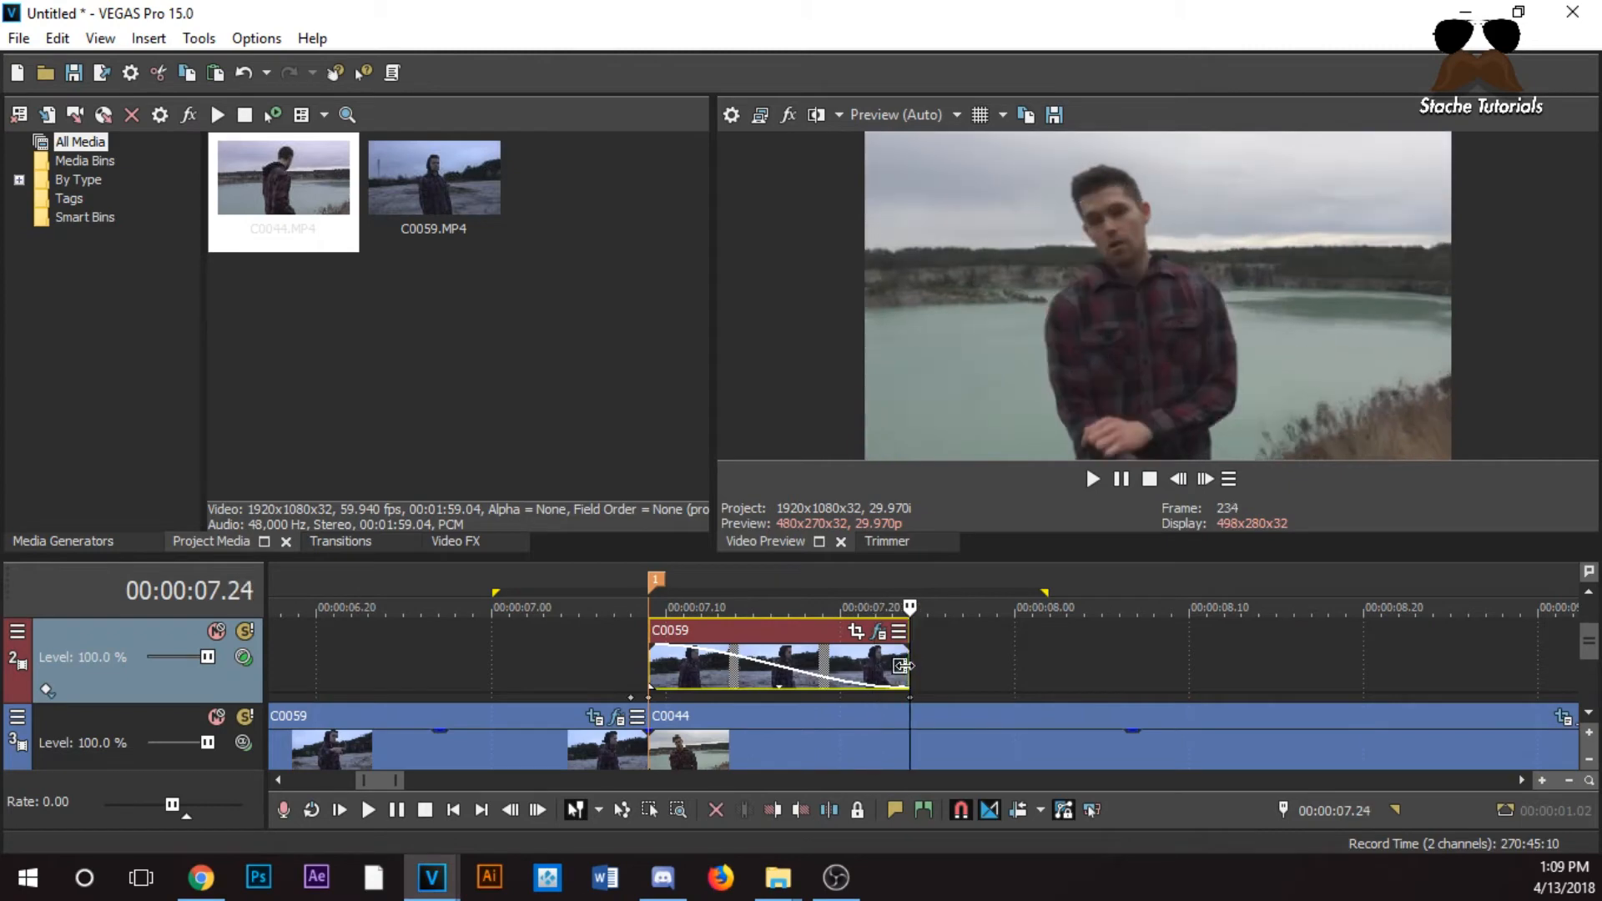
left_click(597, 659)
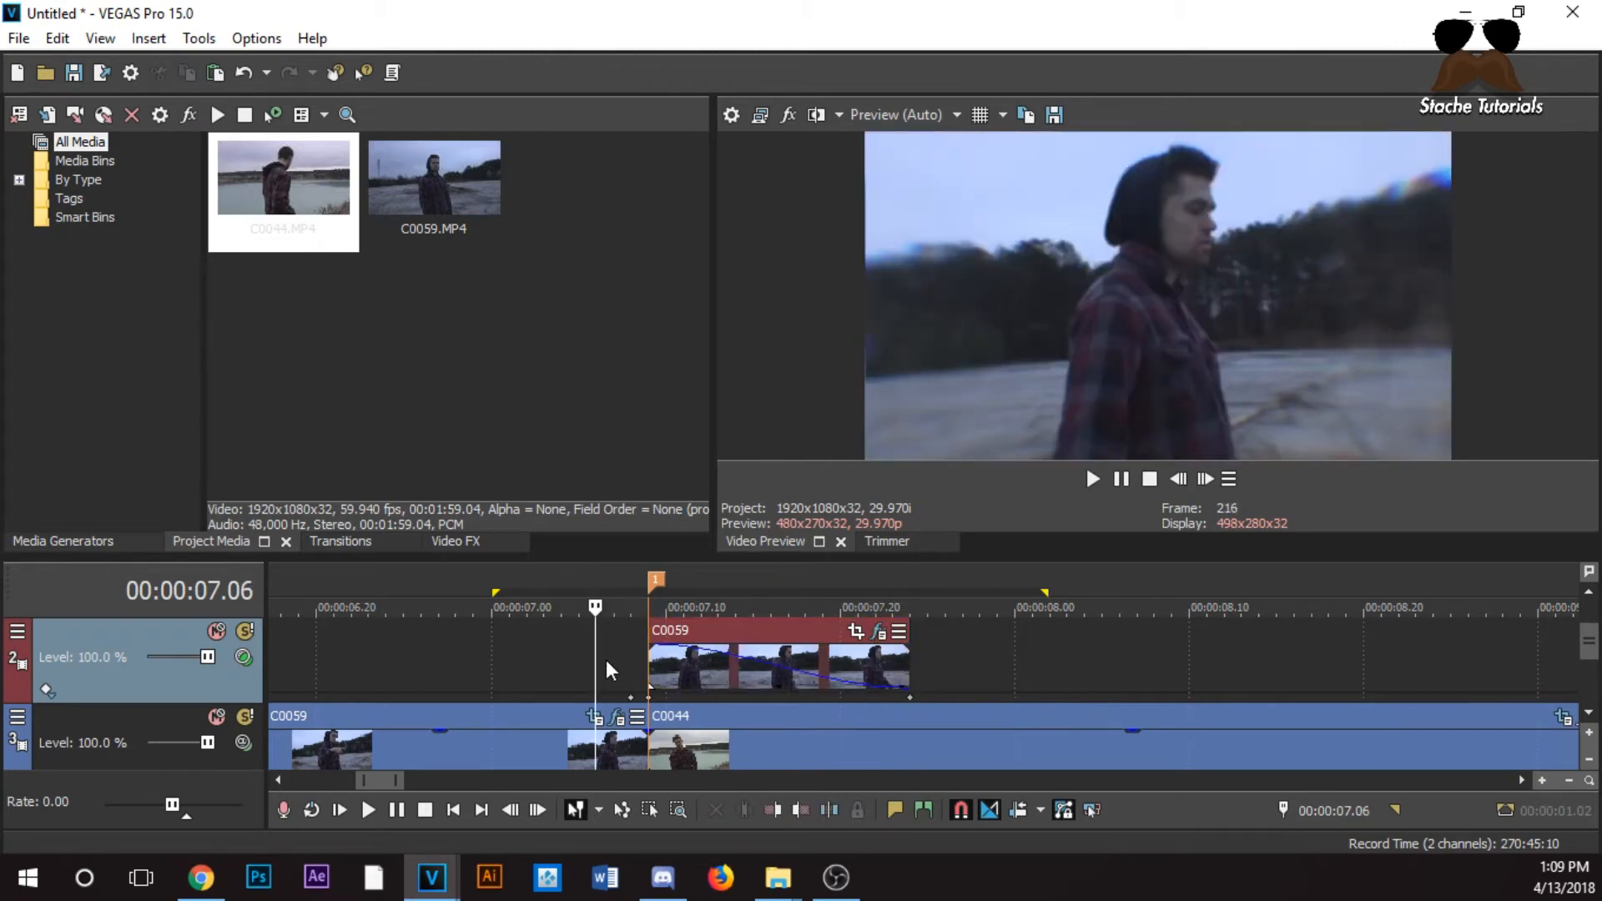
Lower the opacity of the short C0059 piece on track 2 so its fade-out starts from a reduced level
scroll(608, 659, "up", 2)
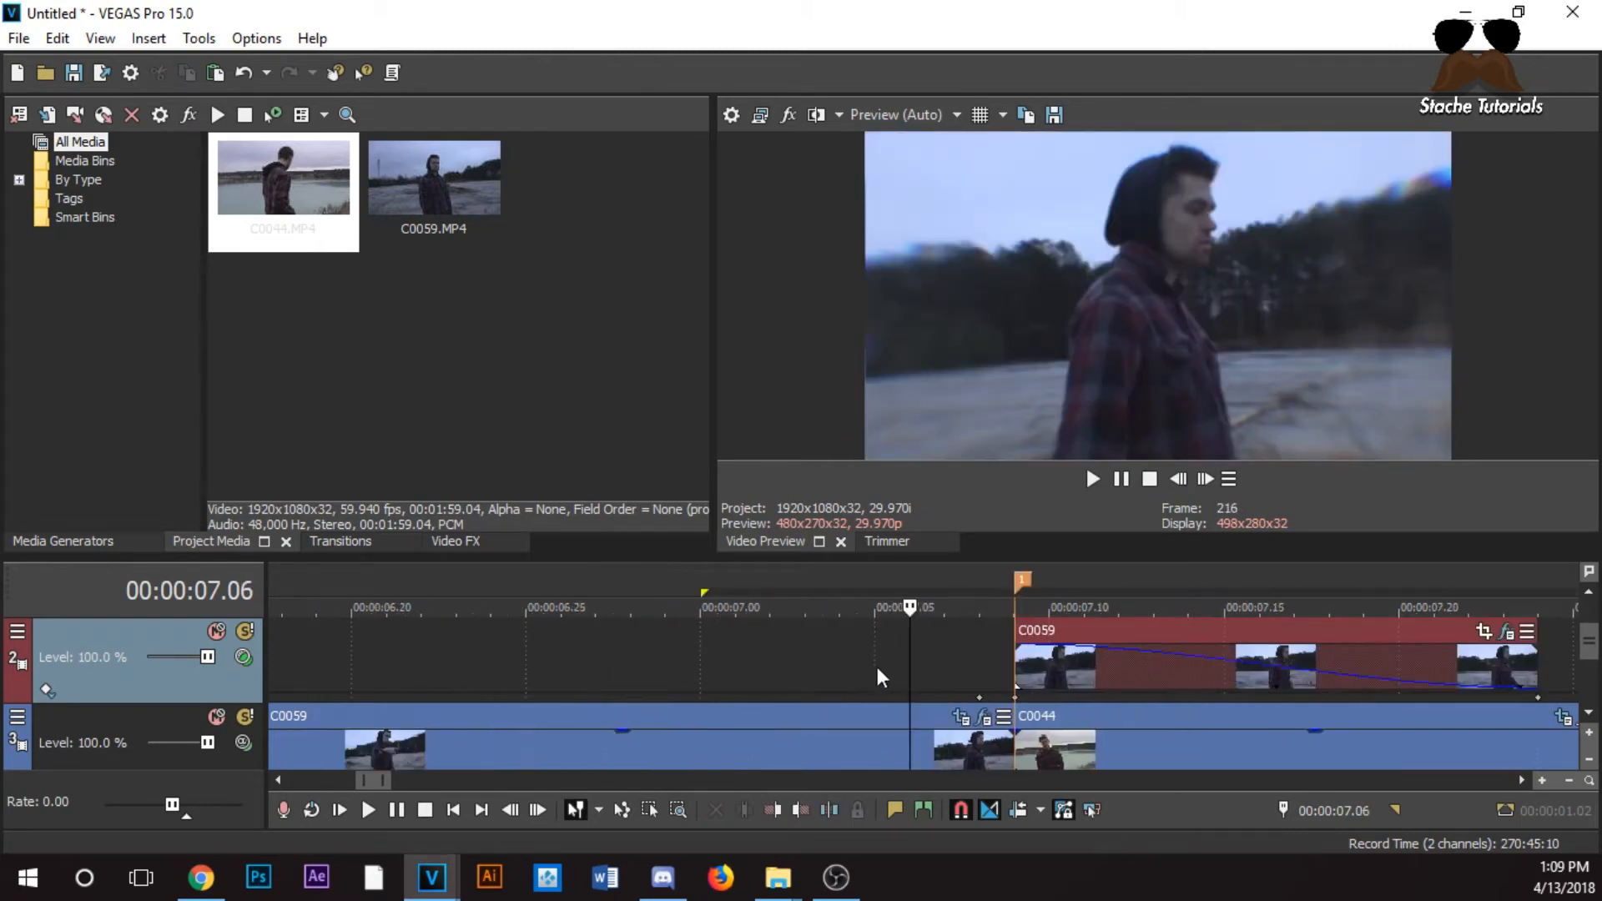
left_click(1013, 658)
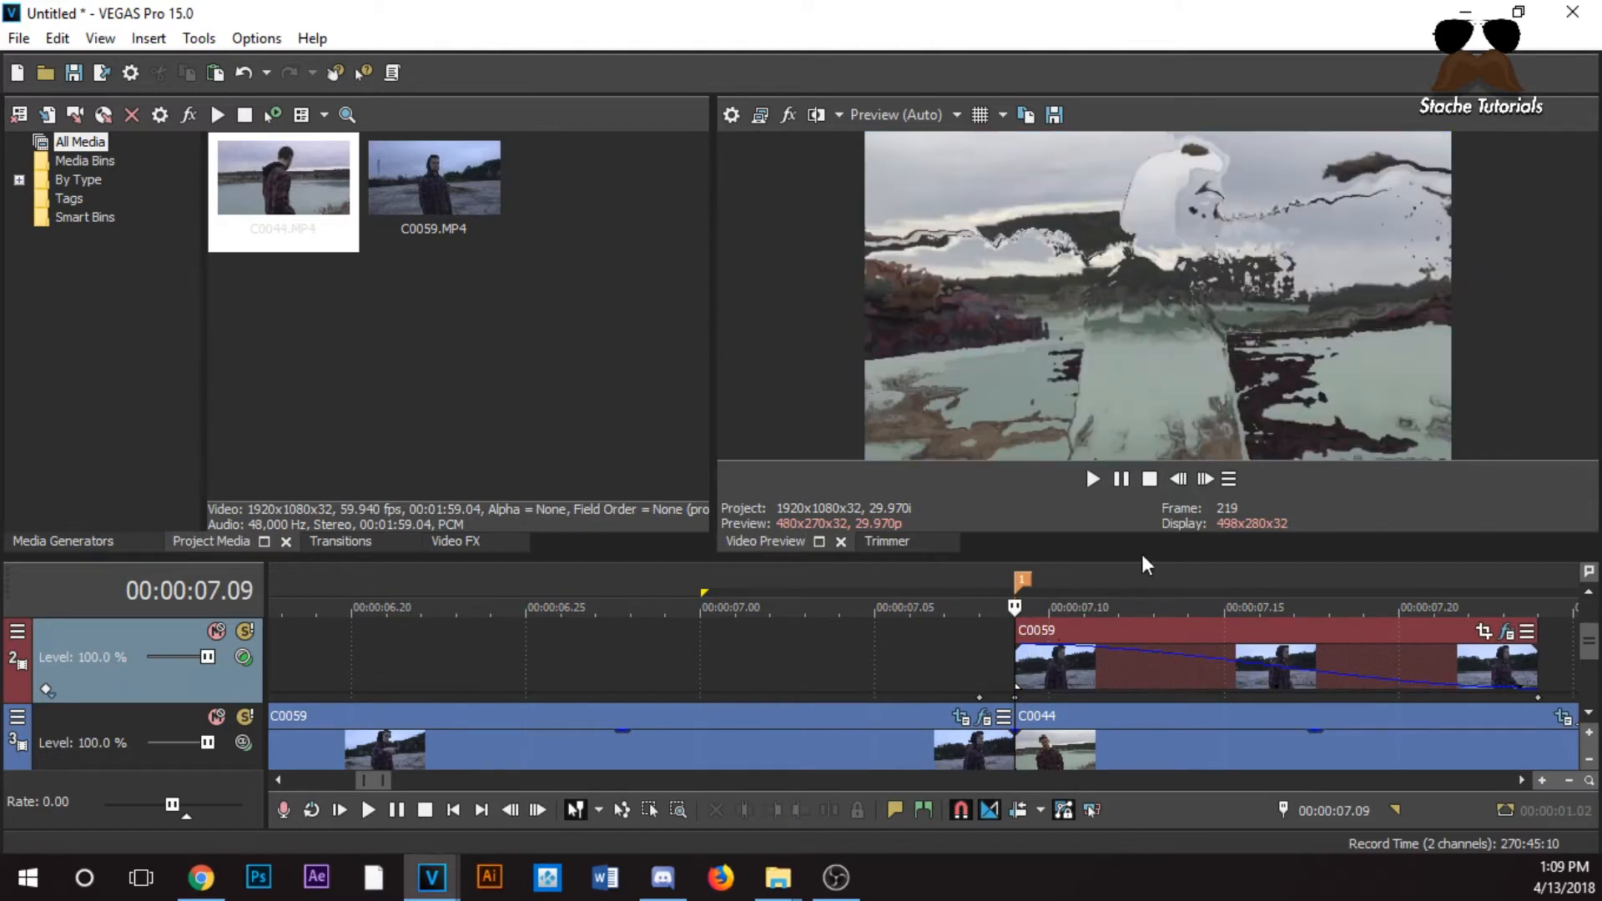
left_click_drag(1046, 654, 1052, 678)
Examine individual frames around the marker with the reduced opacity on the short C0059 piece
left_click(981, 668)
left_click(1211, 482)
left_click(1208, 479)
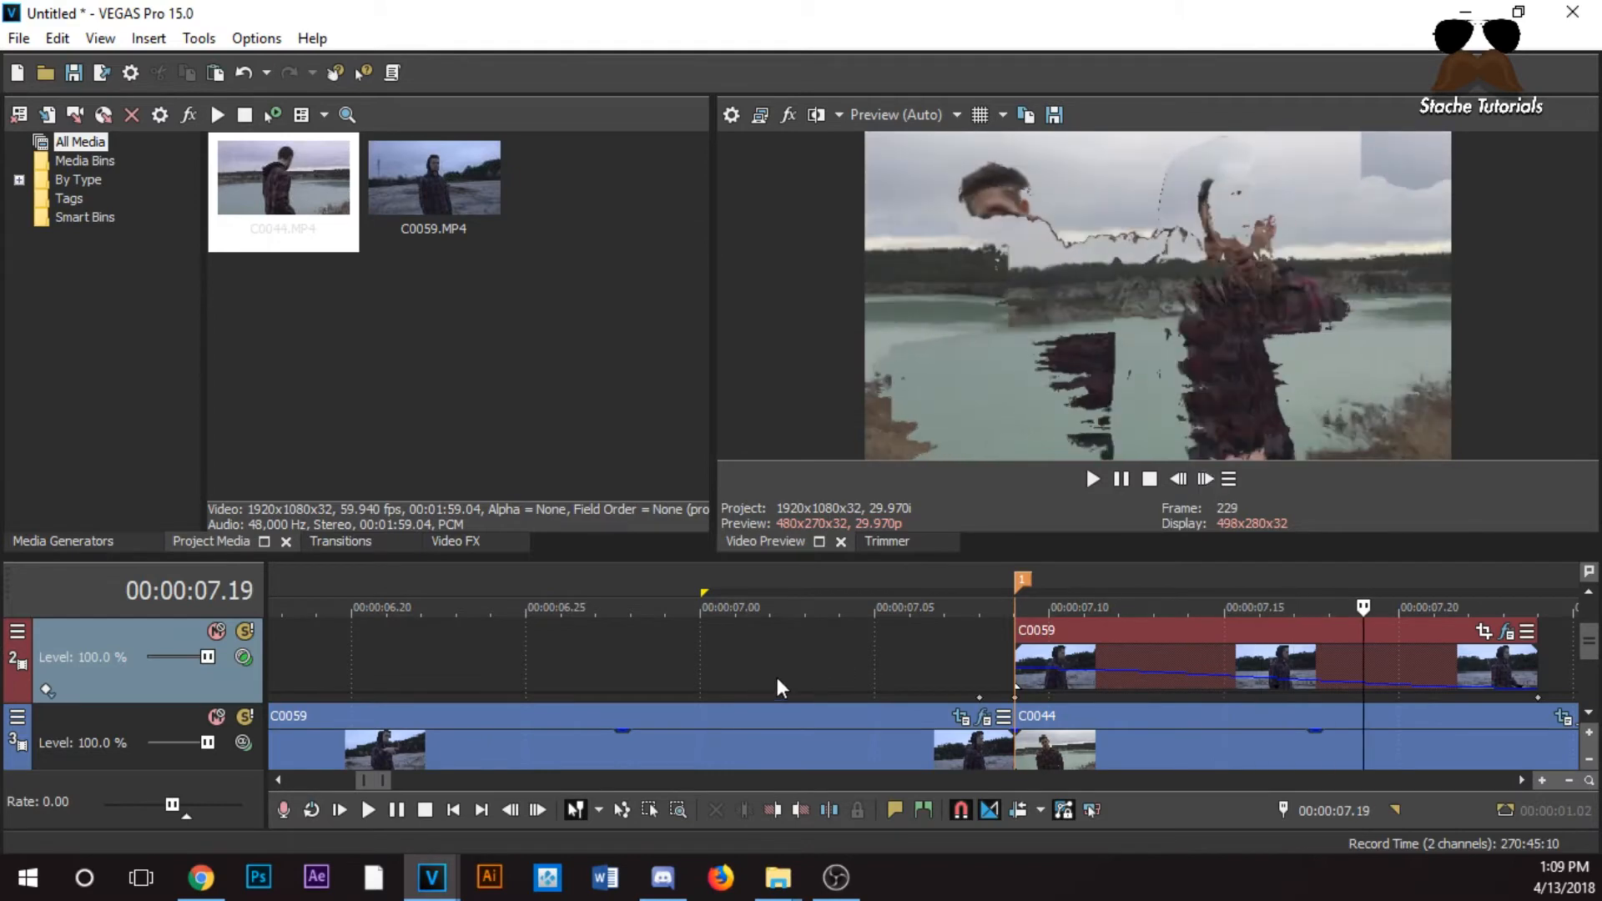
left_click(776, 681)
scroll(776, 681, "down", 1)
left_click(1208, 479)
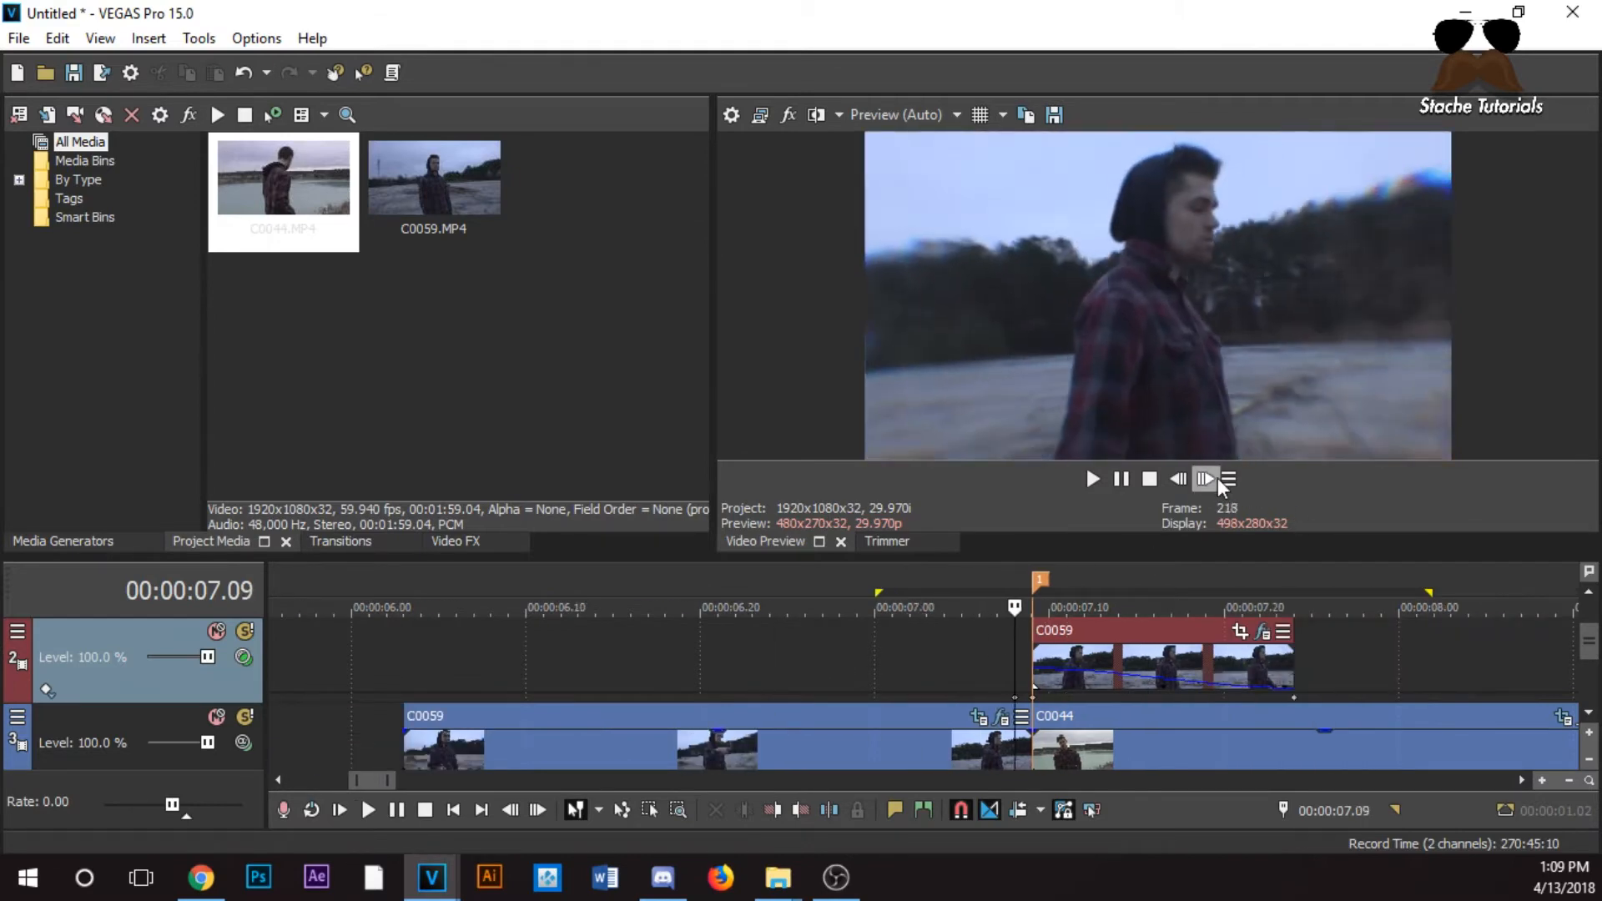
Play back the transition over a loop region from 00:00:07.02 to 00:00:08.02
left_click_drag(909, 665, 1427, 662)
key("space")
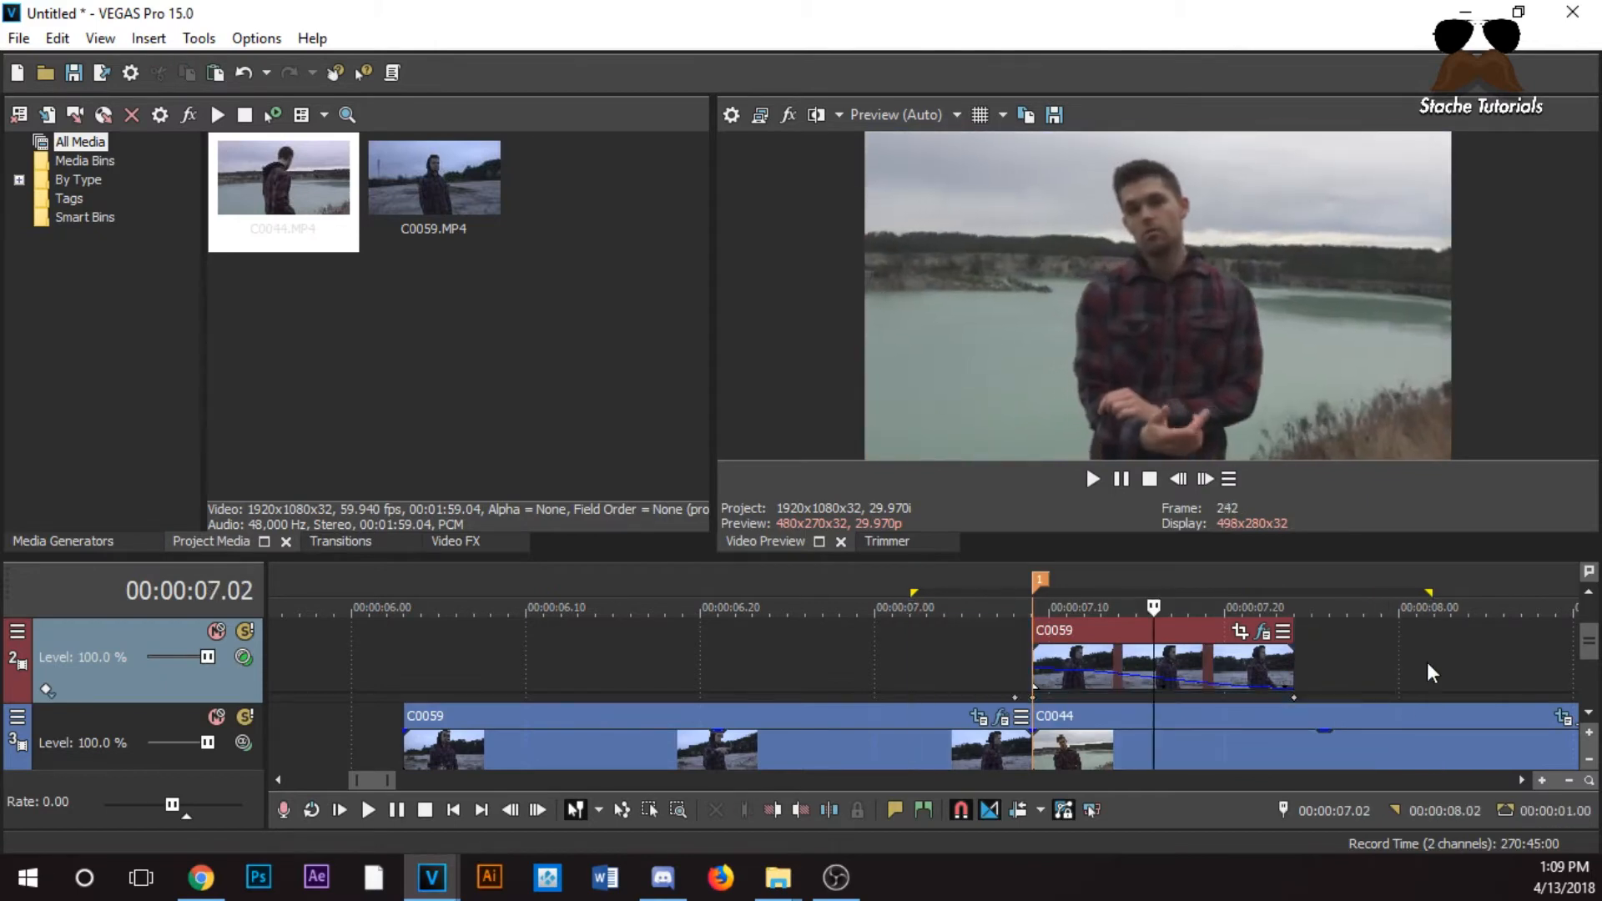
key("space")
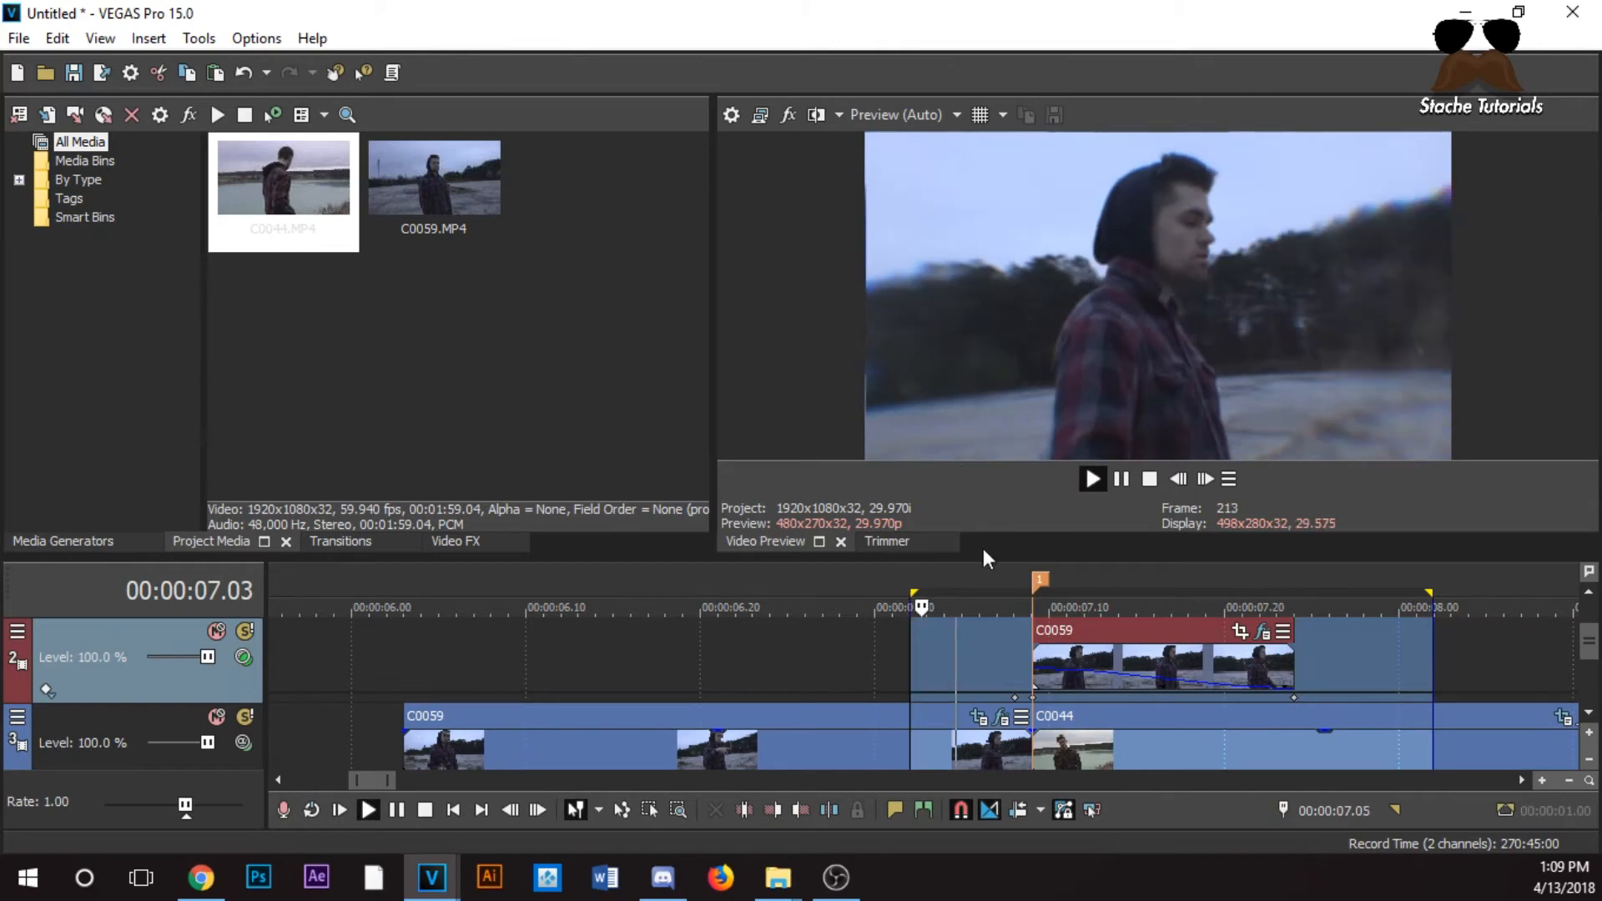
scroll(1021, 700, "down", 5)
key("space")
Play back the transition over a wider loop region from 00:00:06.26 to 00:00:08.04
left_click_drag(812, 656, 1033, 654)
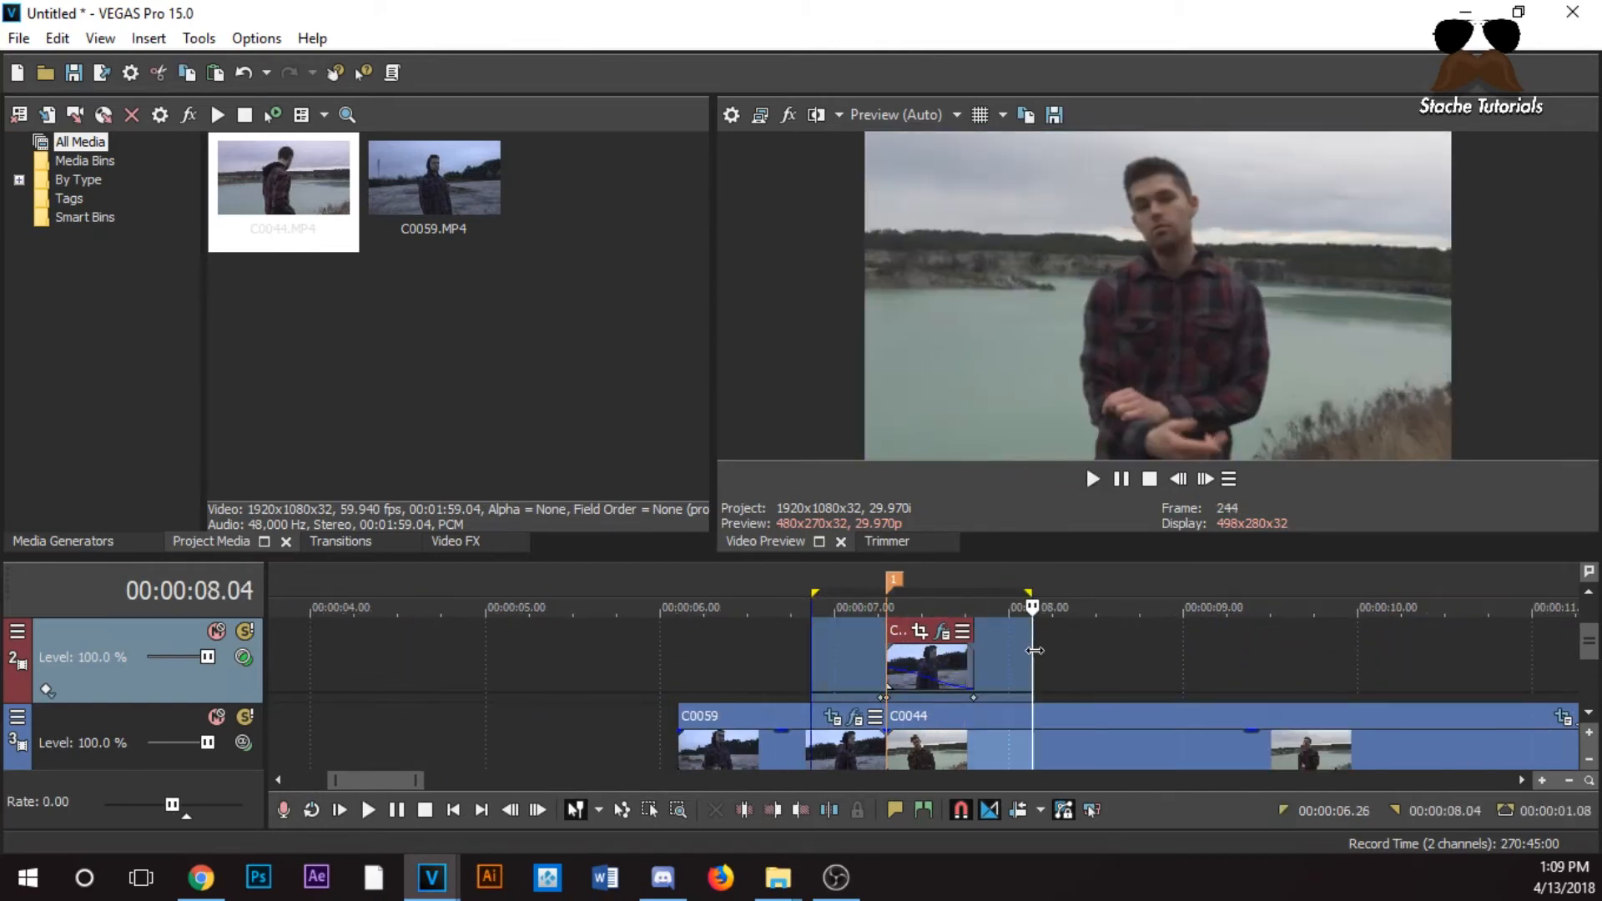
scroll(1049, 656, "down", 3)
key("Right")
key("Right")
key("Right")
key("Right")
key("Right")
key("Right")
key("Right")
key("Right")
key("Right")
key("Right")
key("Right")
key("Right")
key("Right")
key("Right")
key("space")
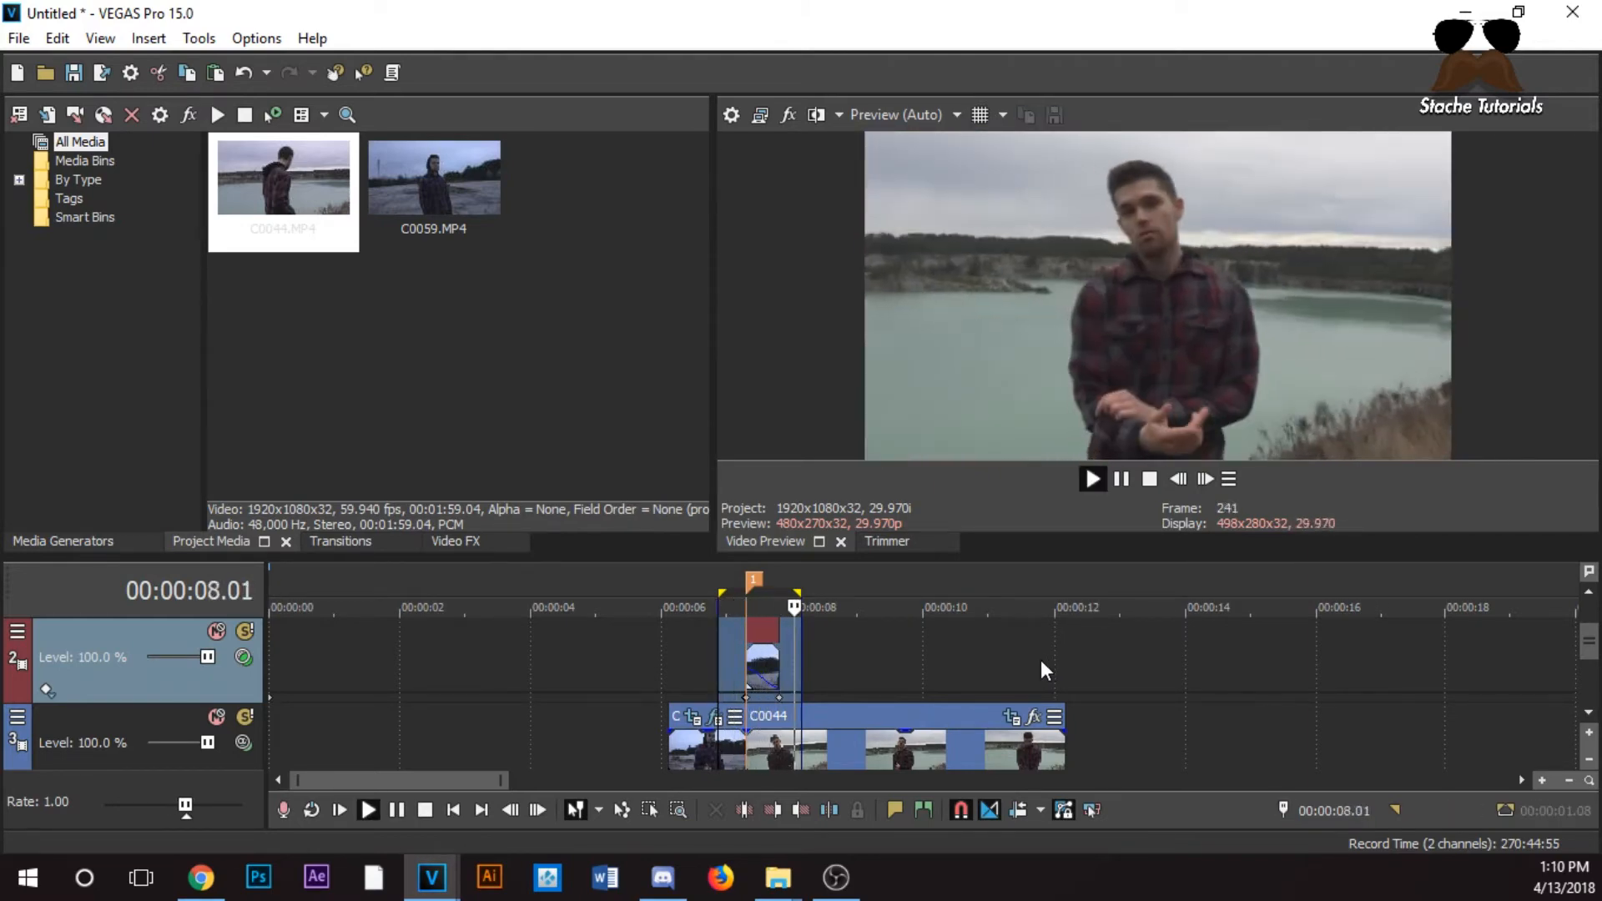
left_click(749, 662)
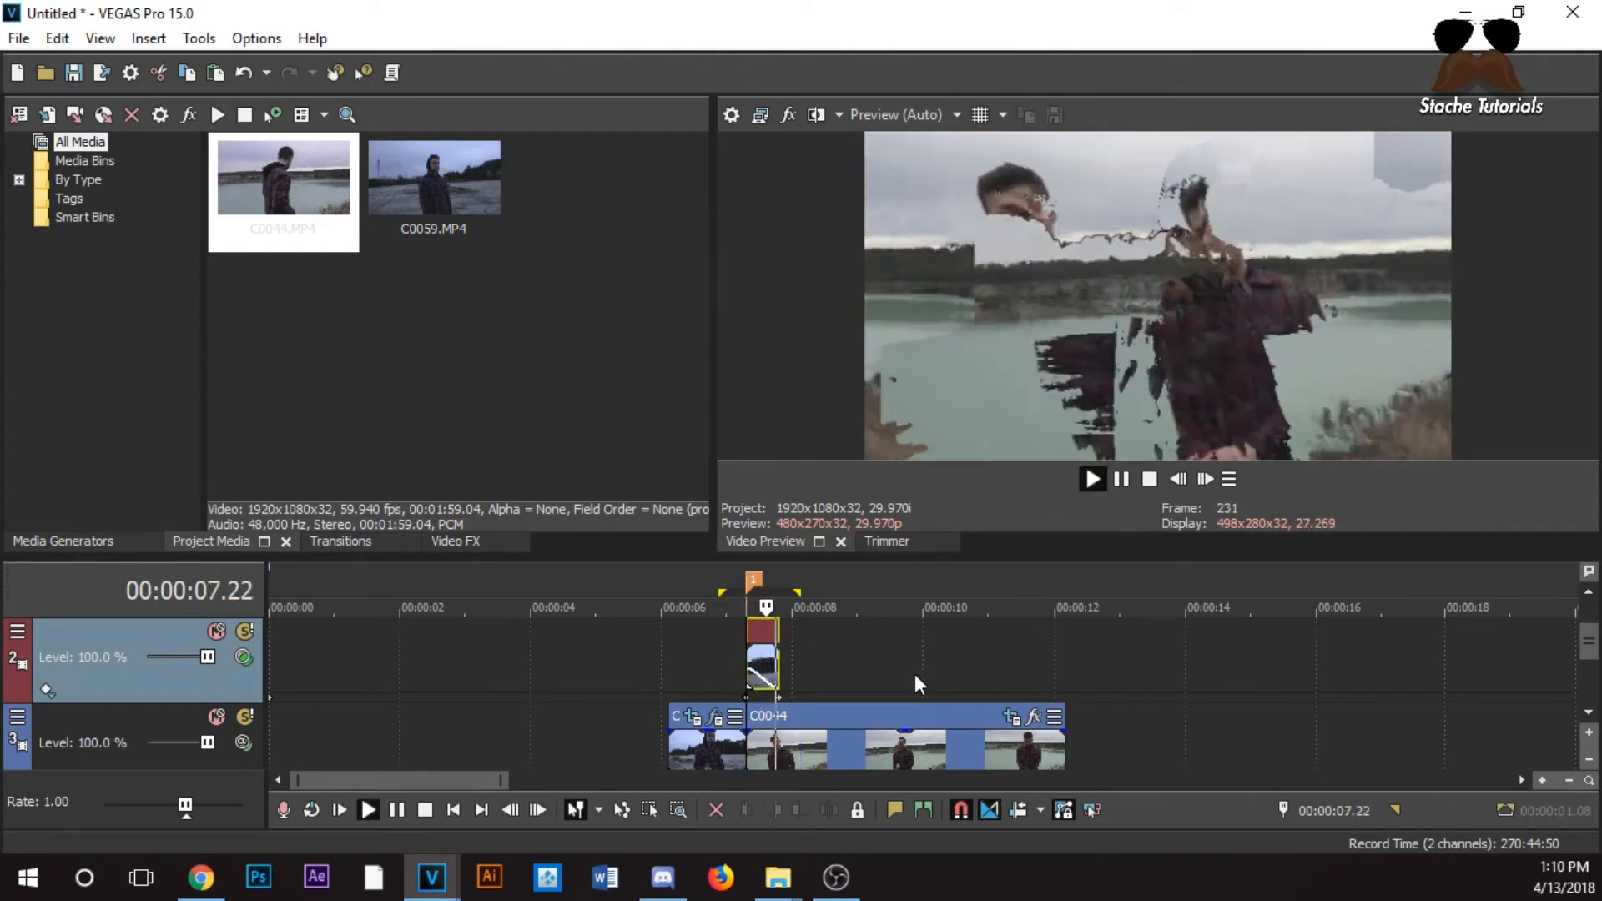
Examine the lower C0059 clip on track 3 frame by frame in the stretch before the marker
scroll(943, 668, "up", 2)
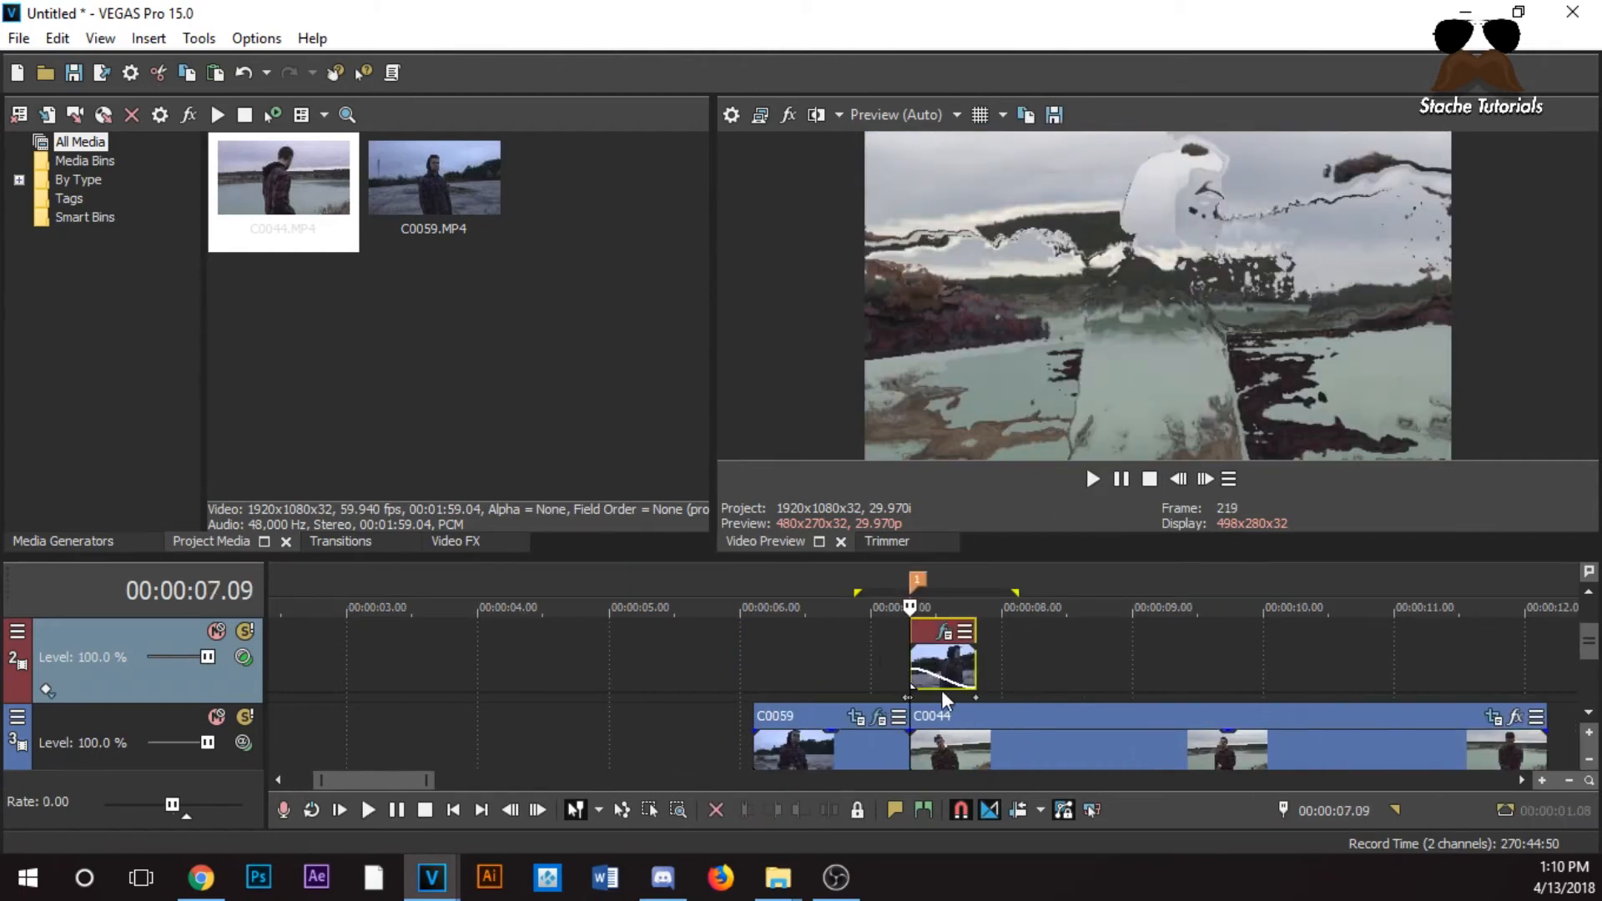
left_click(872, 670)
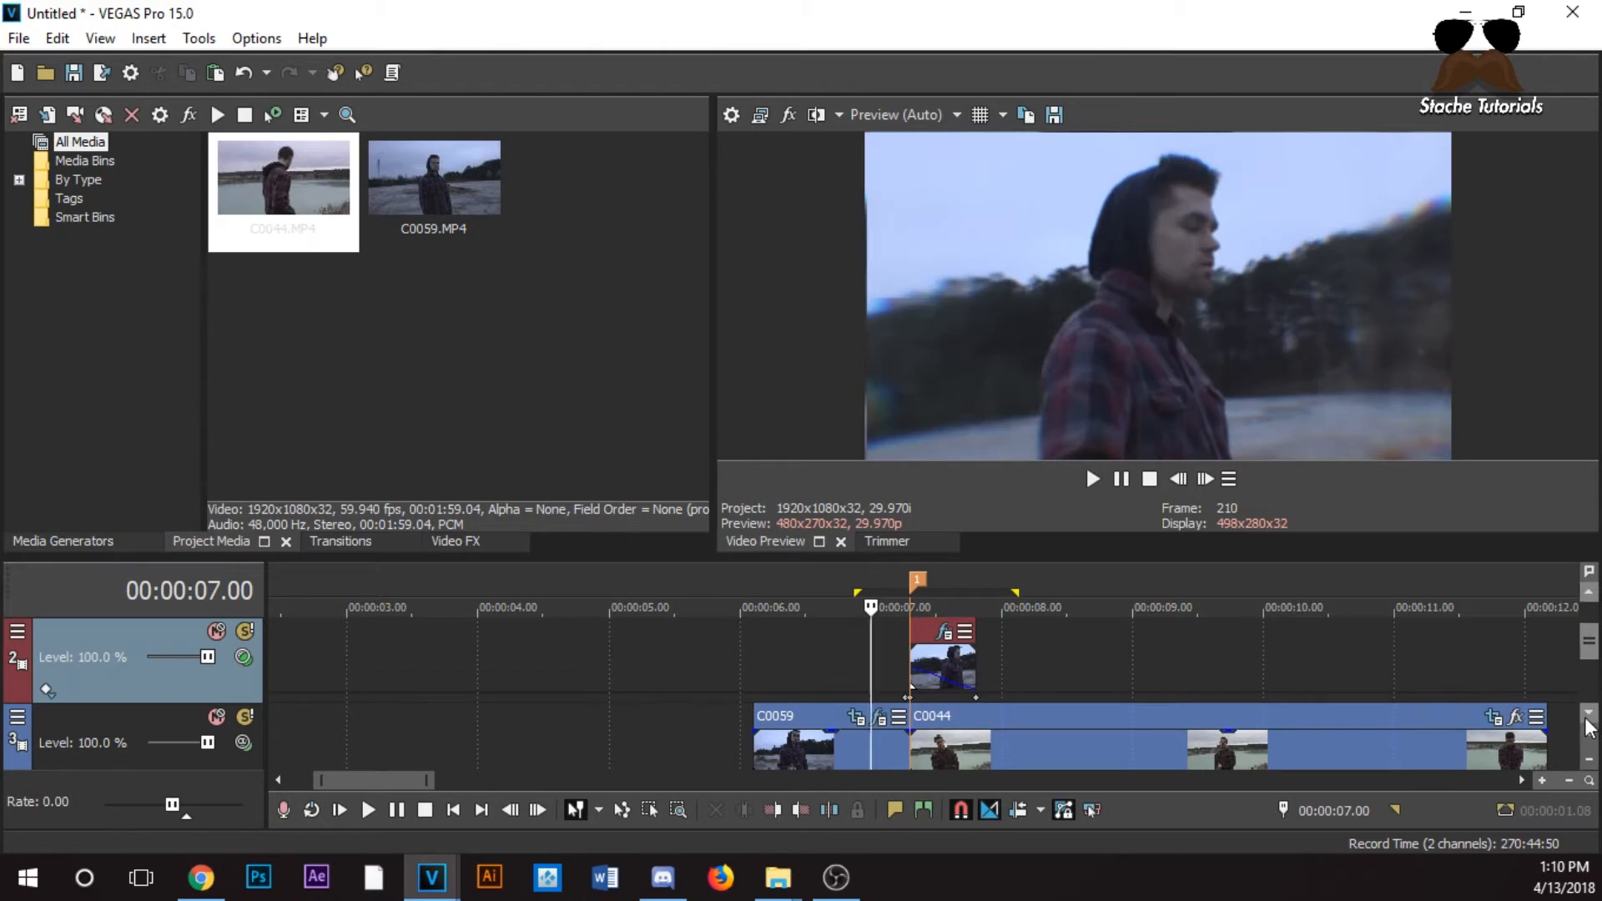
key("Delete")
left_click(859, 687)
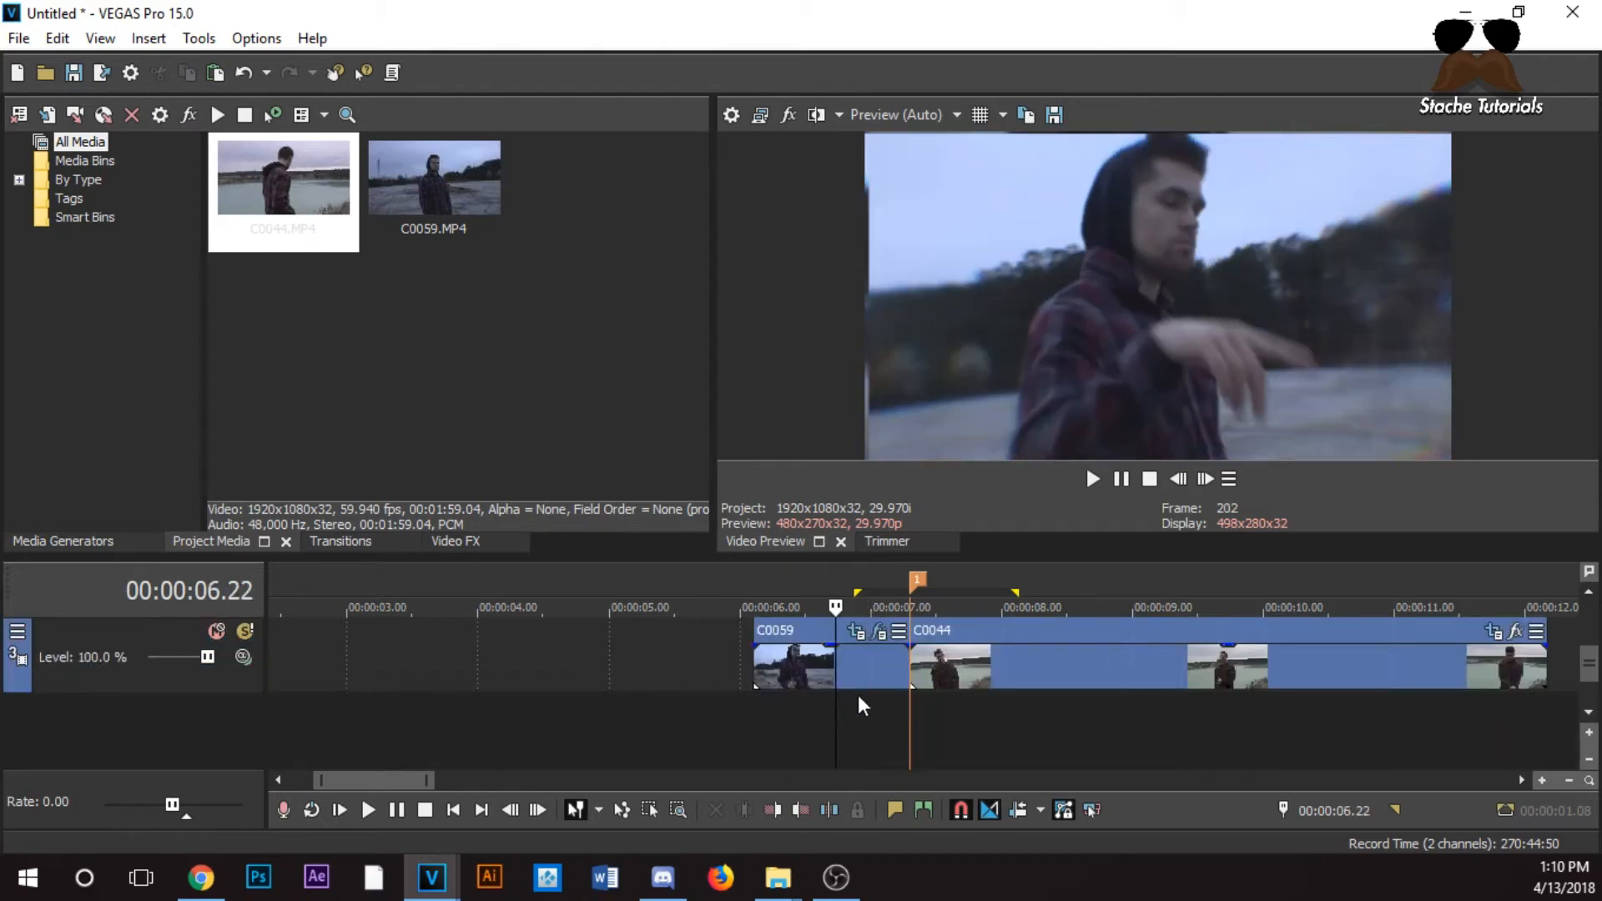
left_click(1202, 479)
left_click(1202, 480)
left_click(1201, 479)
left_click(1201, 480)
left_click(1202, 480)
left_click(1201, 480)
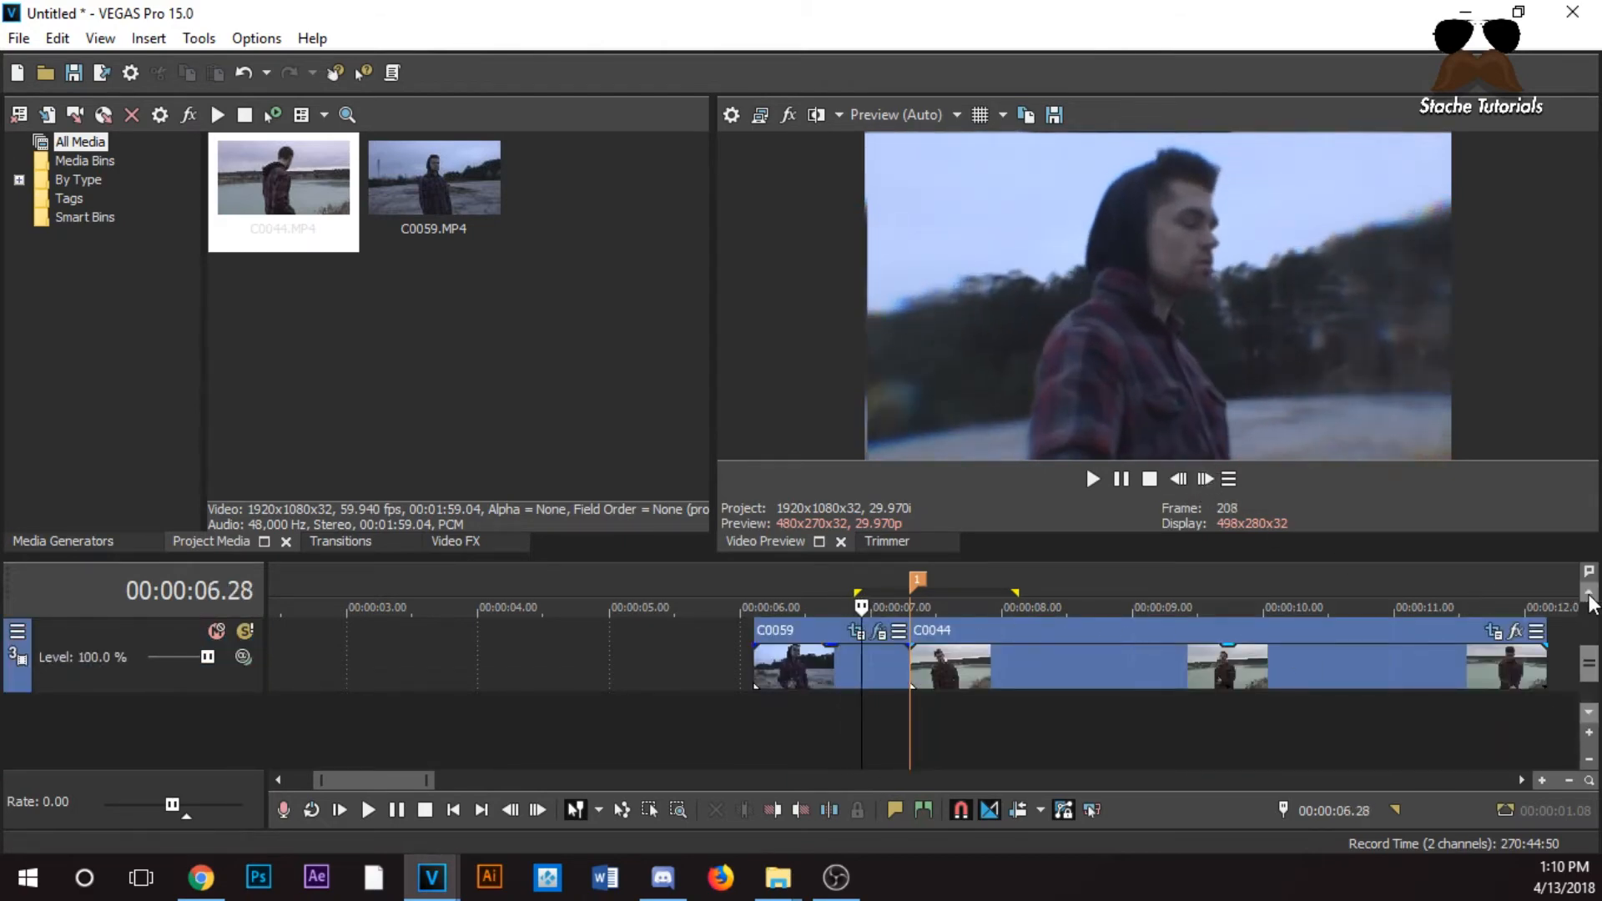
Trim 4 frames off the end of the short C0059 piece on track 2
key("ctrl+z")
left_click_drag(974, 664, 902, 651)
left_click(907, 653)
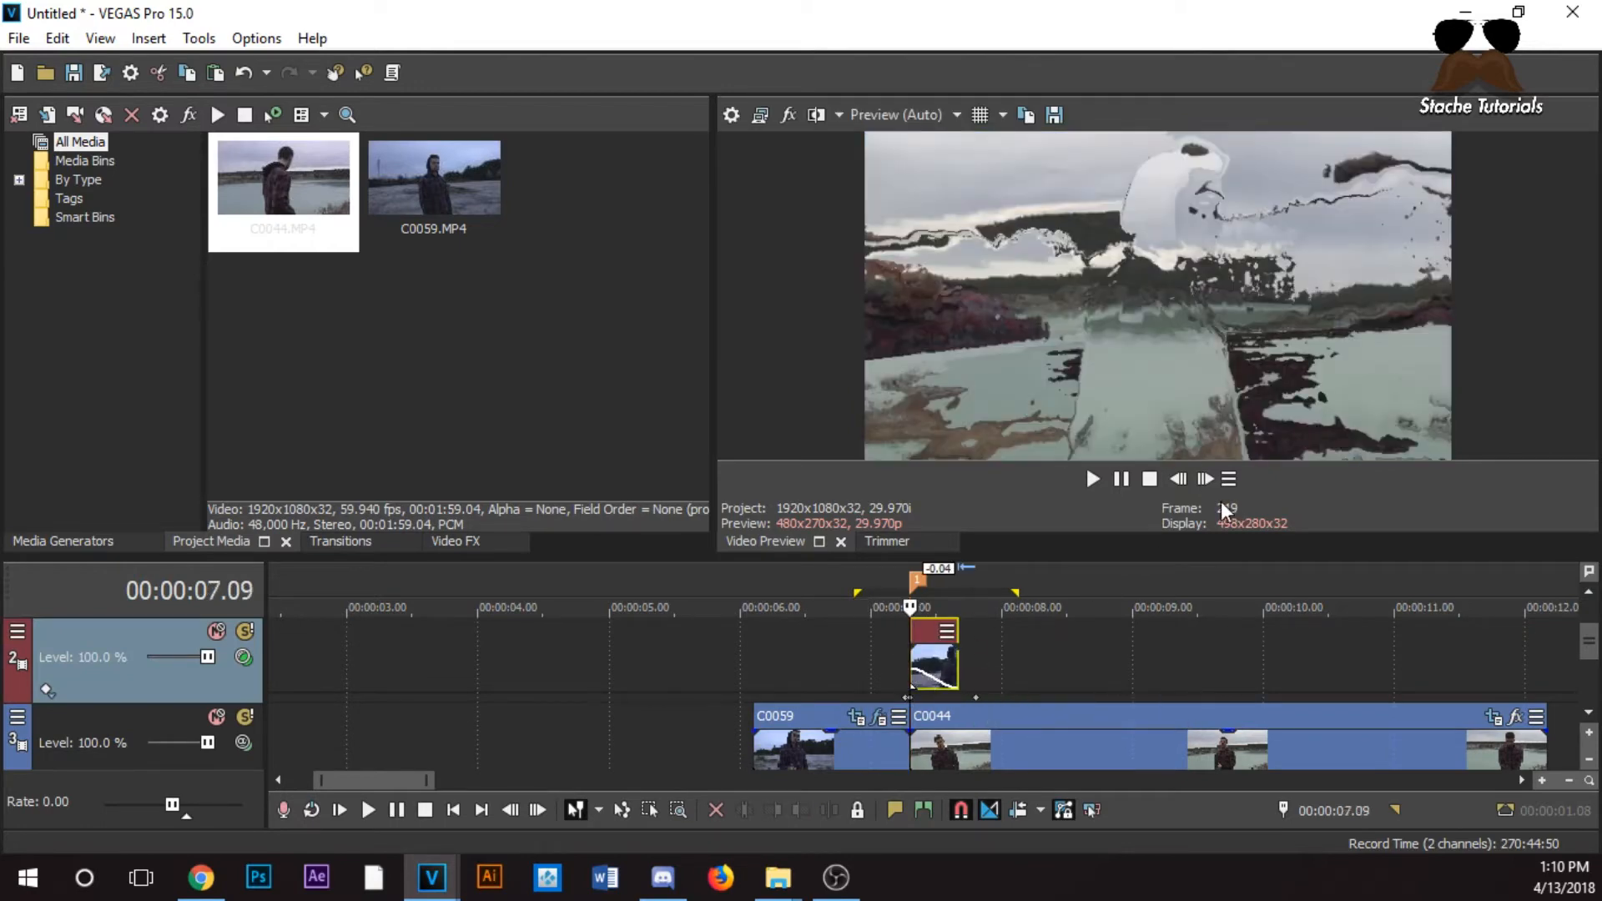
Step through the trimmed C0059 piece frame by frame from the marker to its end
left_click(1208, 484)
left_click(1208, 484)
left_click(1208, 484)
left_click(1208, 484)
left_click(1208, 484)
left_click(1208, 484)
left_click(1206, 481)
left_click(1205, 481)
left_click(1205, 481)
left_click(1205, 480)
left_click(1206, 480)
left_click(1206, 480)
Move the last Displacement Map keyframe on track 2 earlier, to a few frames before the end of the trimmed C0059 piece
left_click(957, 682)
left_click_drag(977, 699, 948, 700)
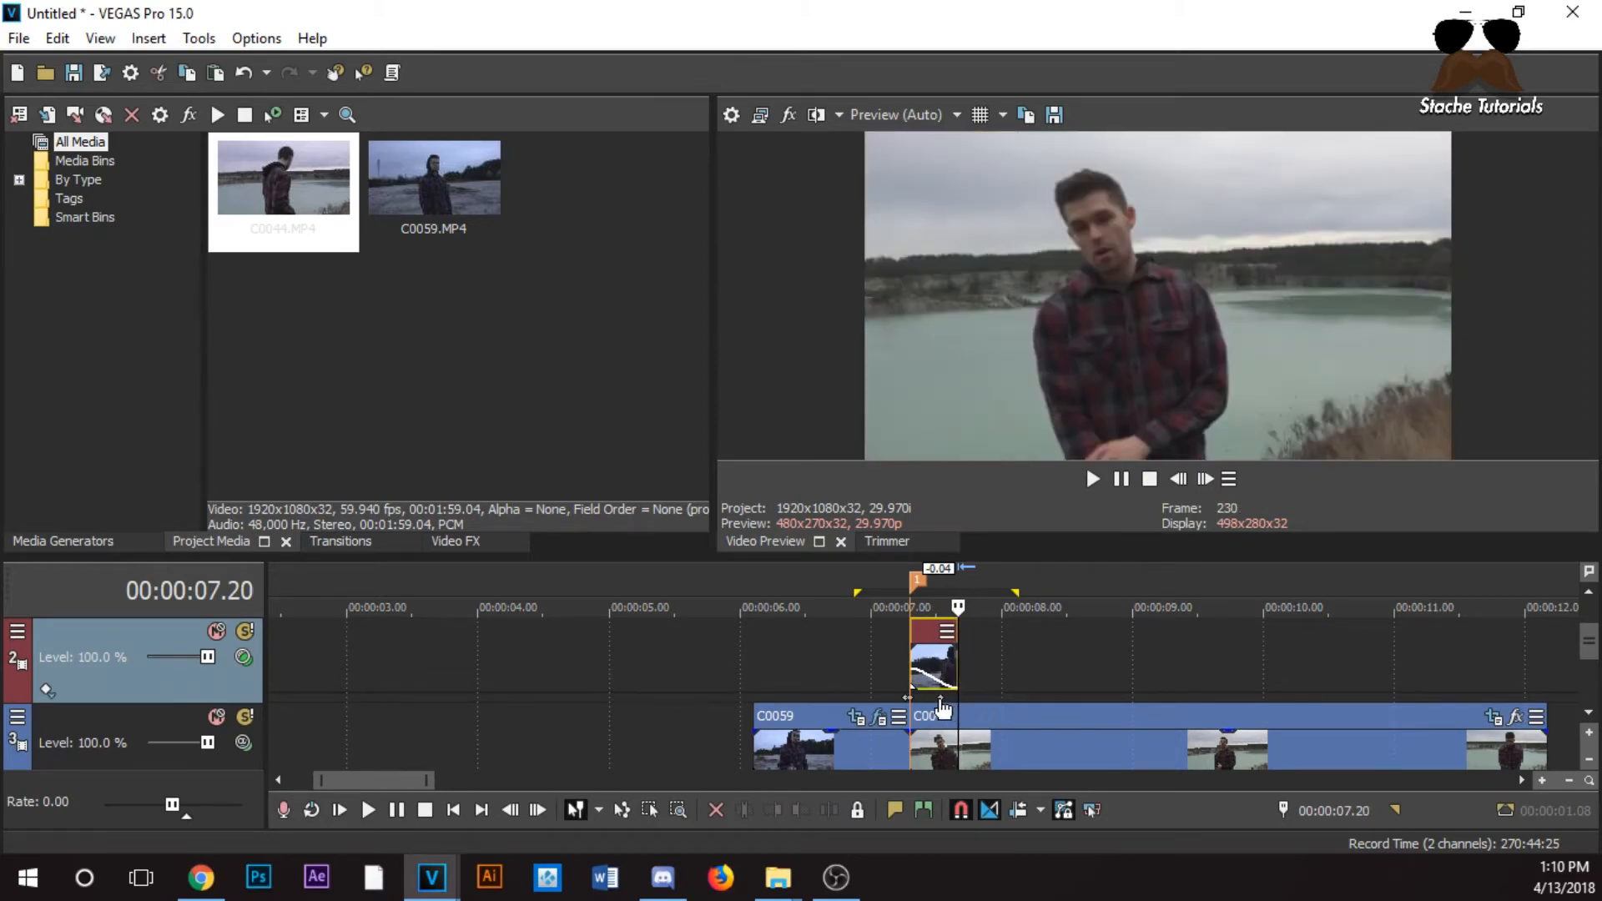
left_click(908, 659)
Check the shortened displacement animation frame by frame starting from the marker
left_click(1215, 479)
left_click(1215, 480)
left_click(1215, 479)
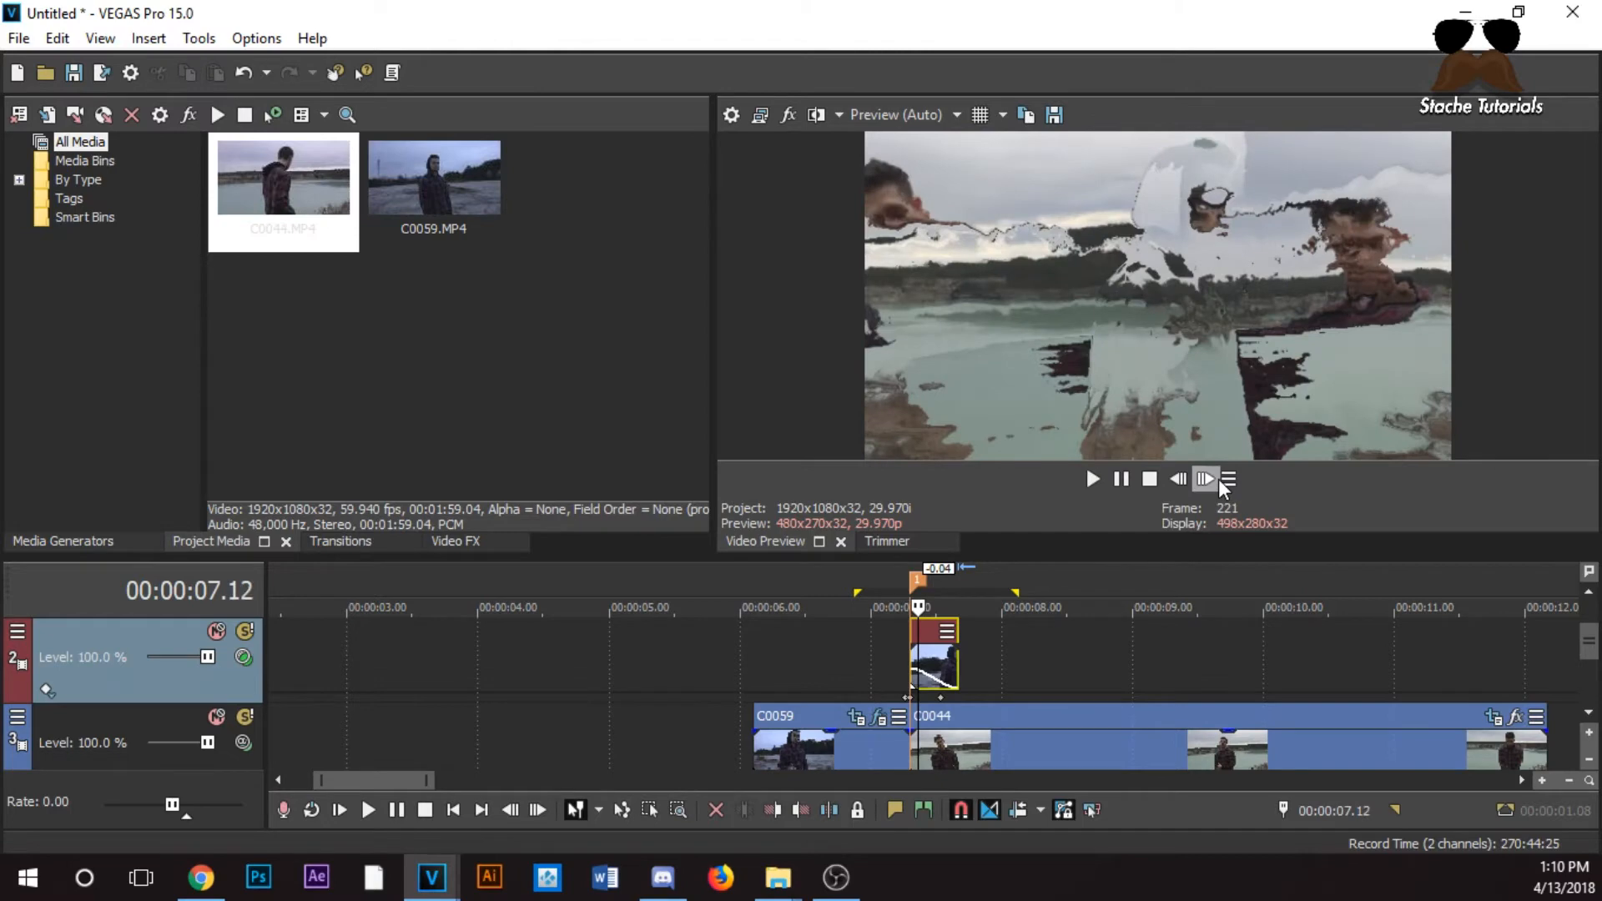
left_click(1215, 479)
left_click(1215, 480)
left_click(1215, 480)
left_click(1219, 479)
left_click(1218, 479)
Play back the shortened transition over a loop region from 00:00:06.18 to 00:00:08.21
left_click_drag(822, 653, 1095, 660)
key("space")
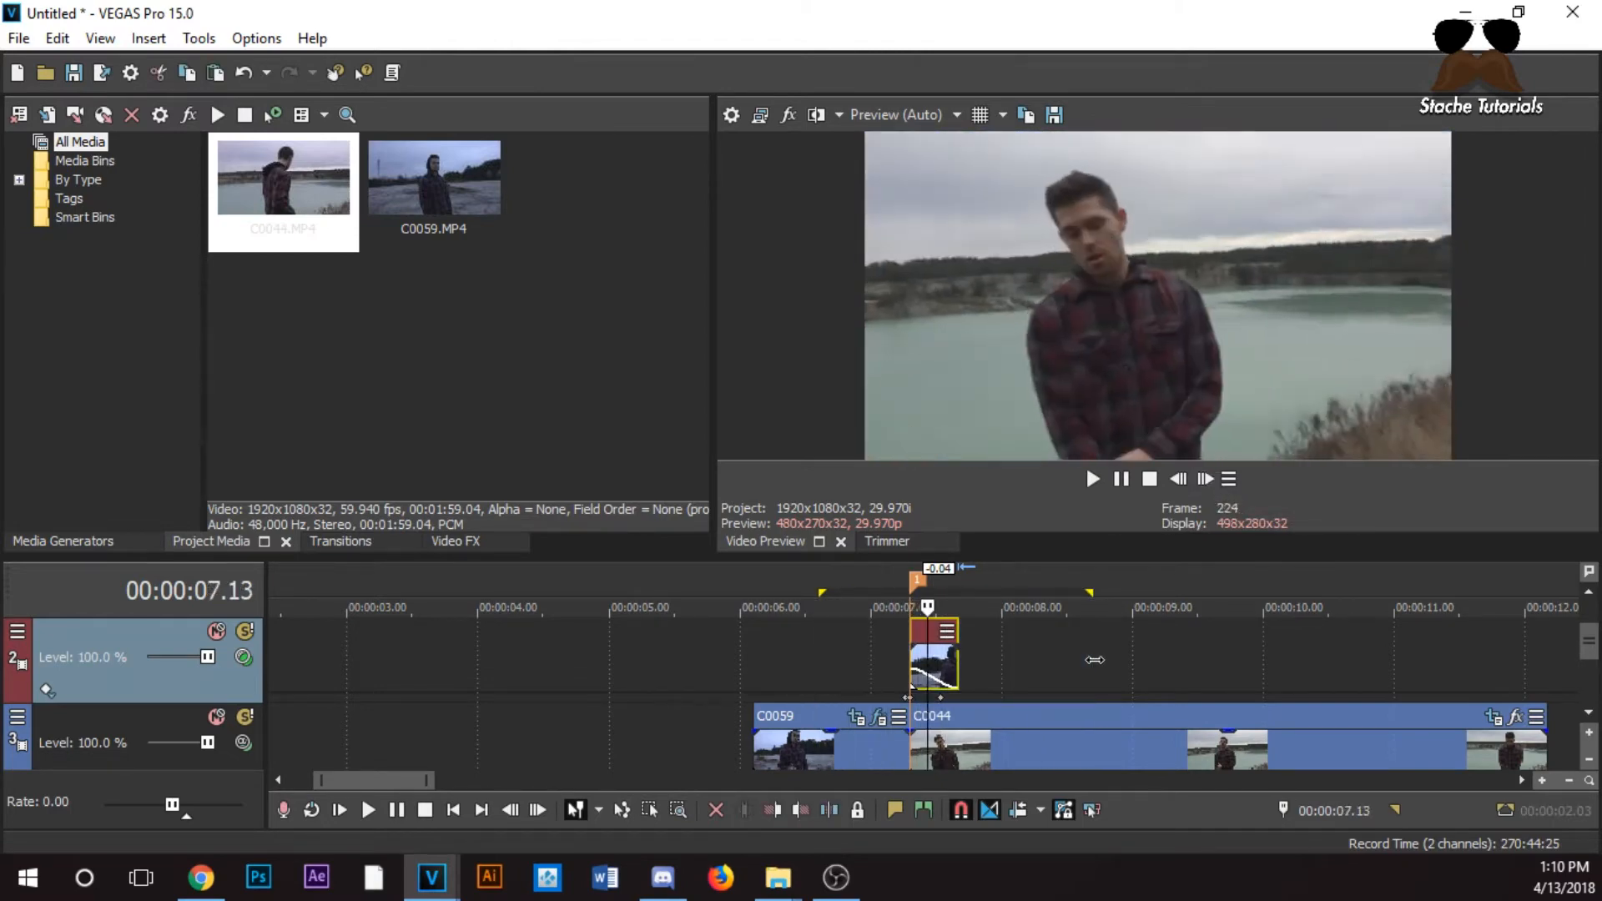
key("space")
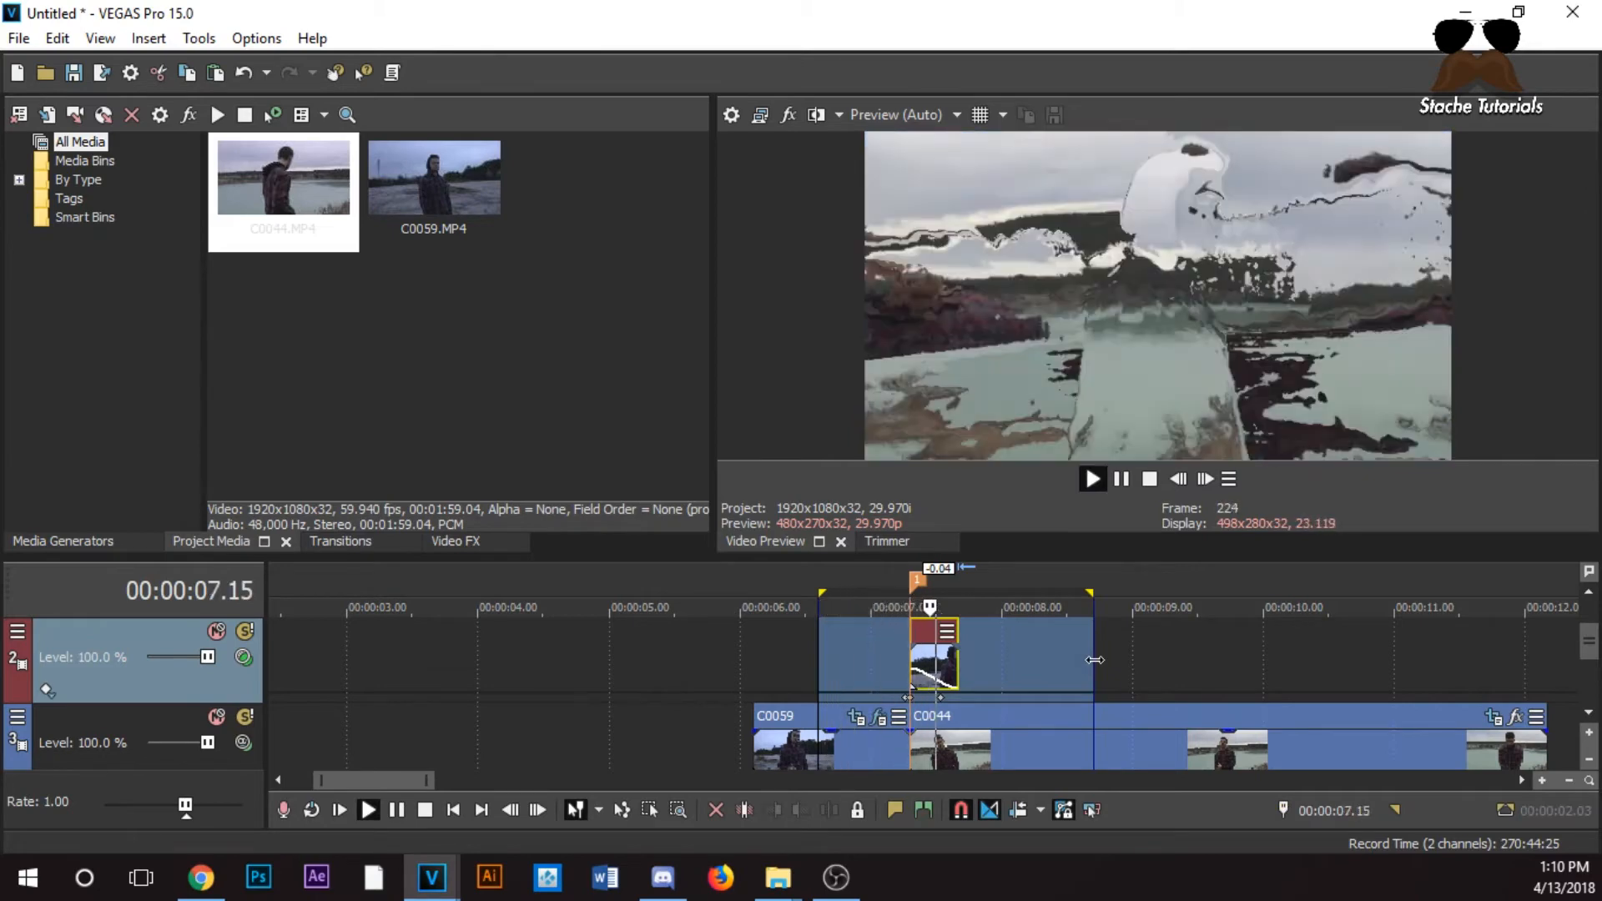
key("space")
key("space")
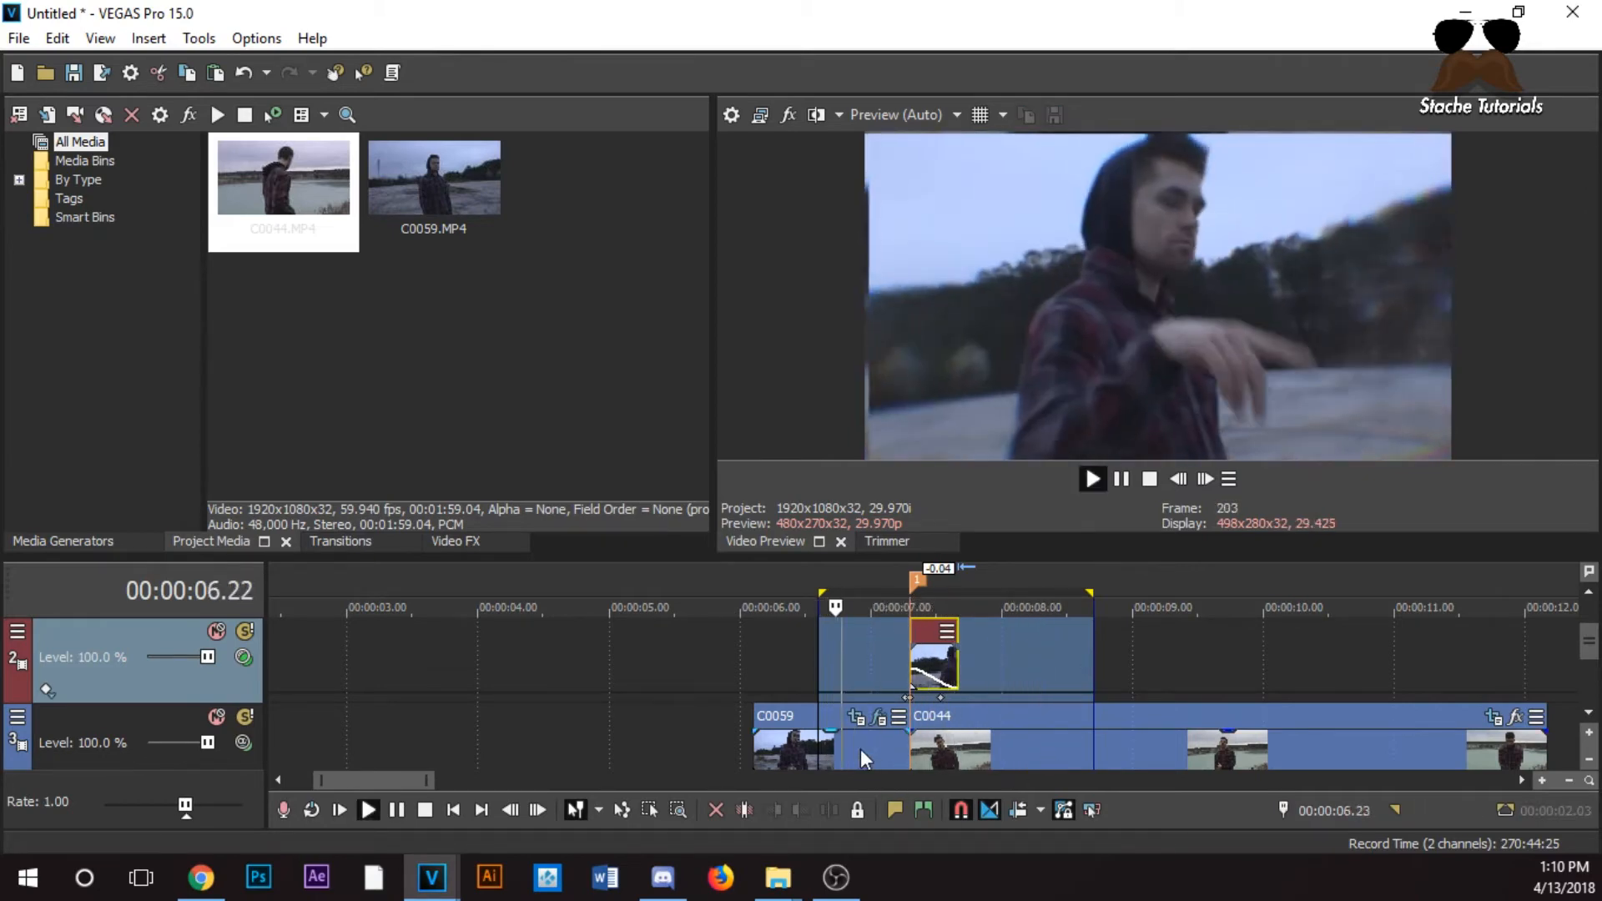
key("space")
key("space")
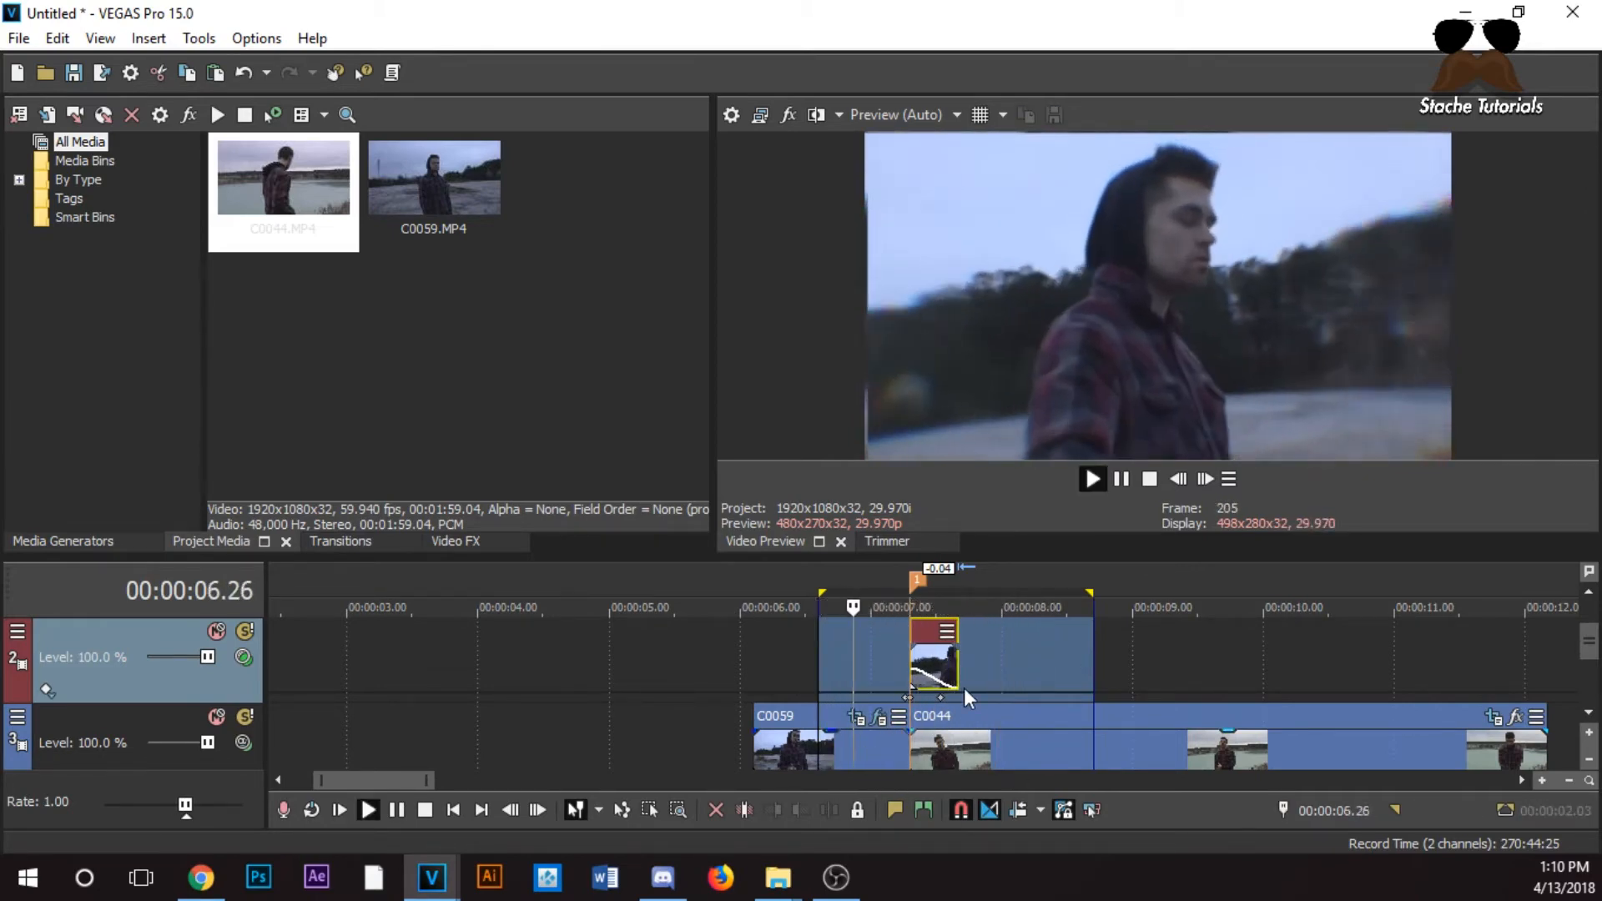
key("space")
Examine the movement in the lower C0059 clip frame by frame ahead of the marker, and the displaced frames just after it
scroll(922, 674, "up", 3)
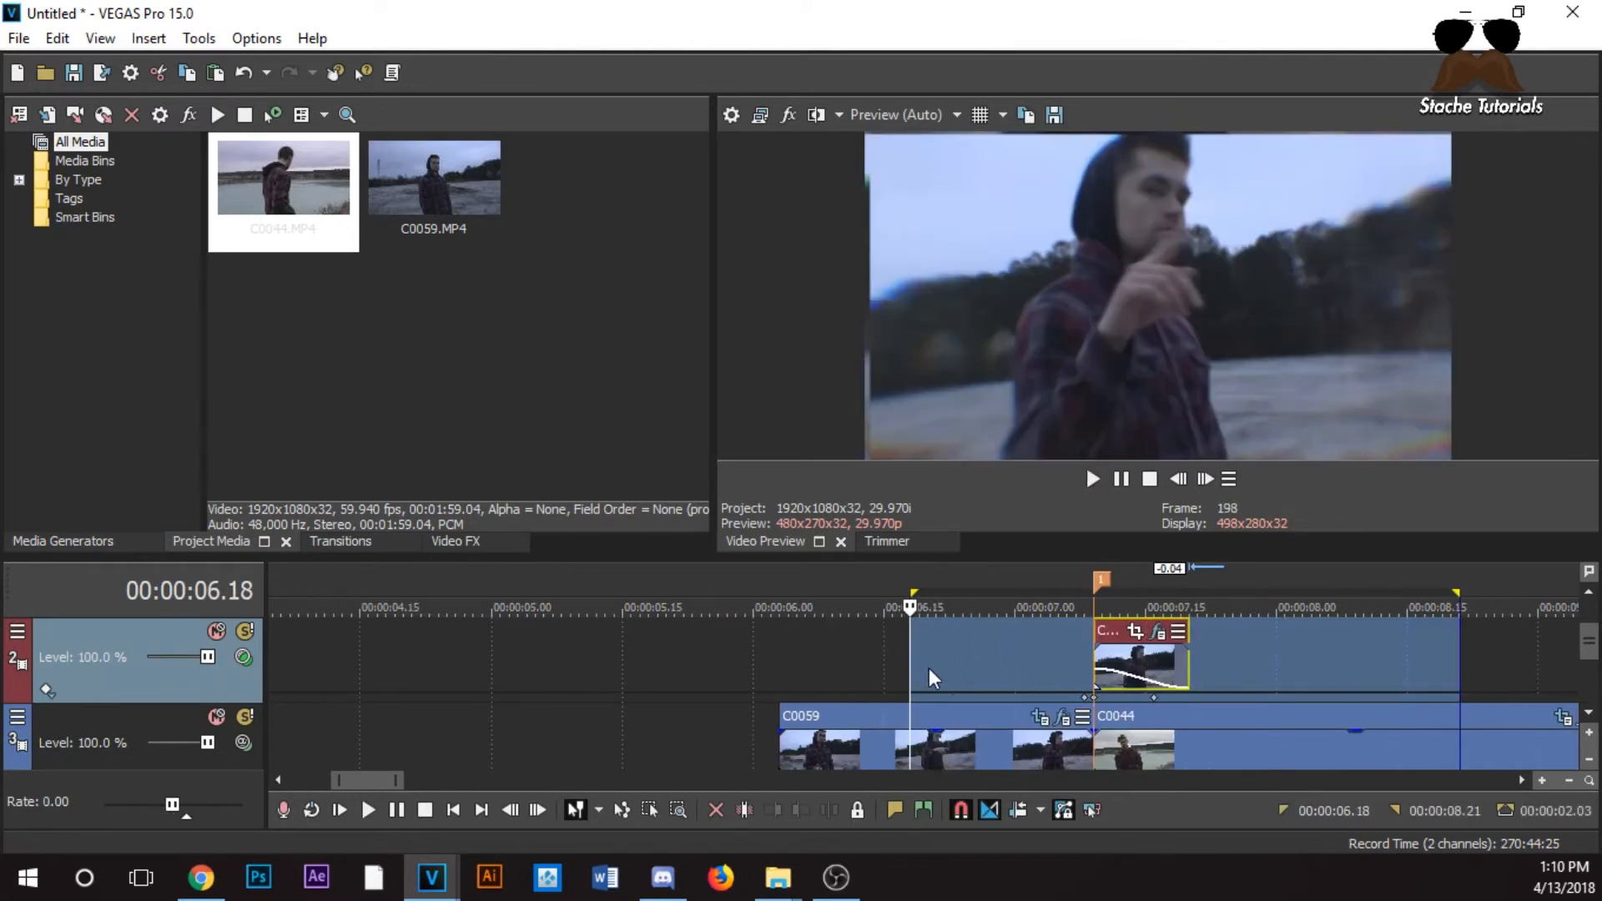
left_click(1200, 473)
left_click(1198, 478)
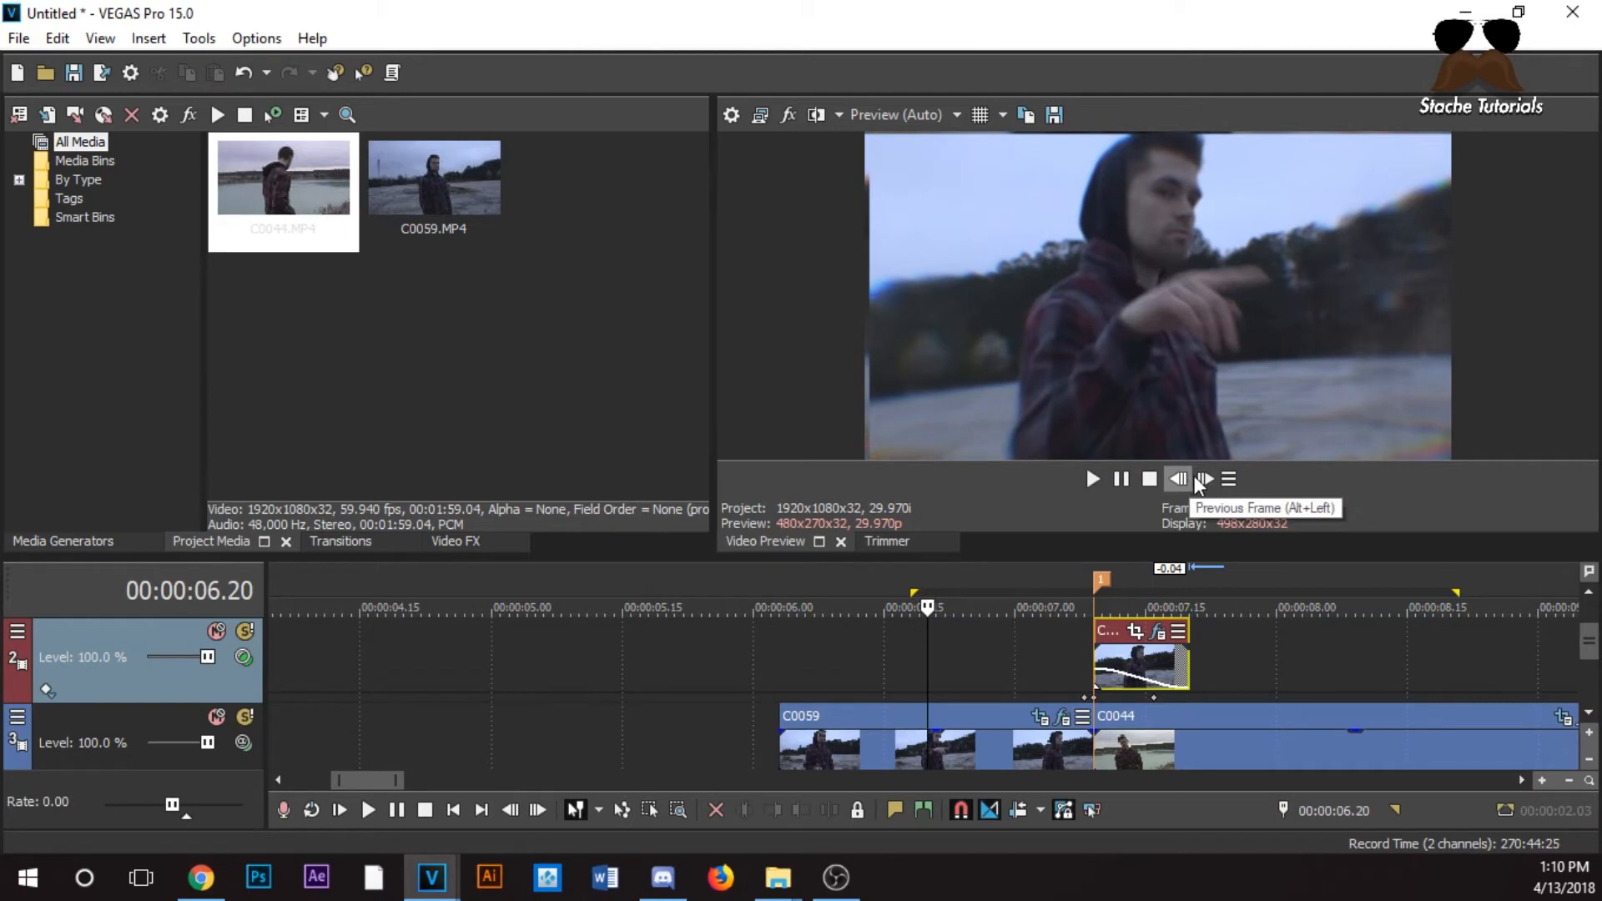
left_click(1200, 478)
left_click(1050, 668)
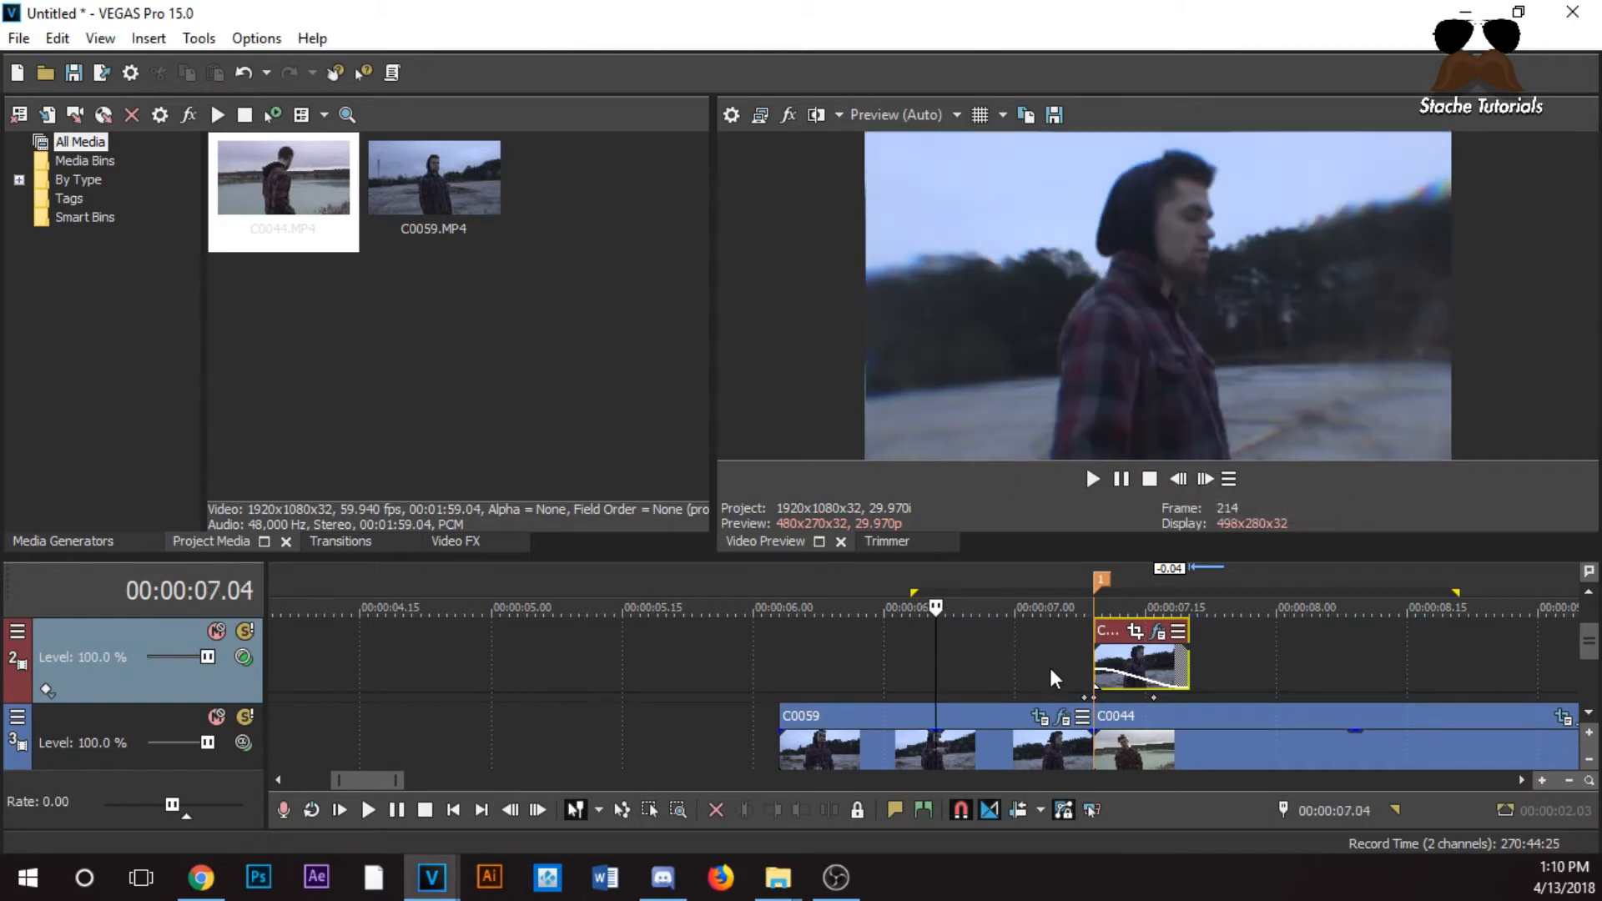
left_click(1184, 483)
left_click(1185, 482)
left_click(1184, 482)
left_click(1184, 483)
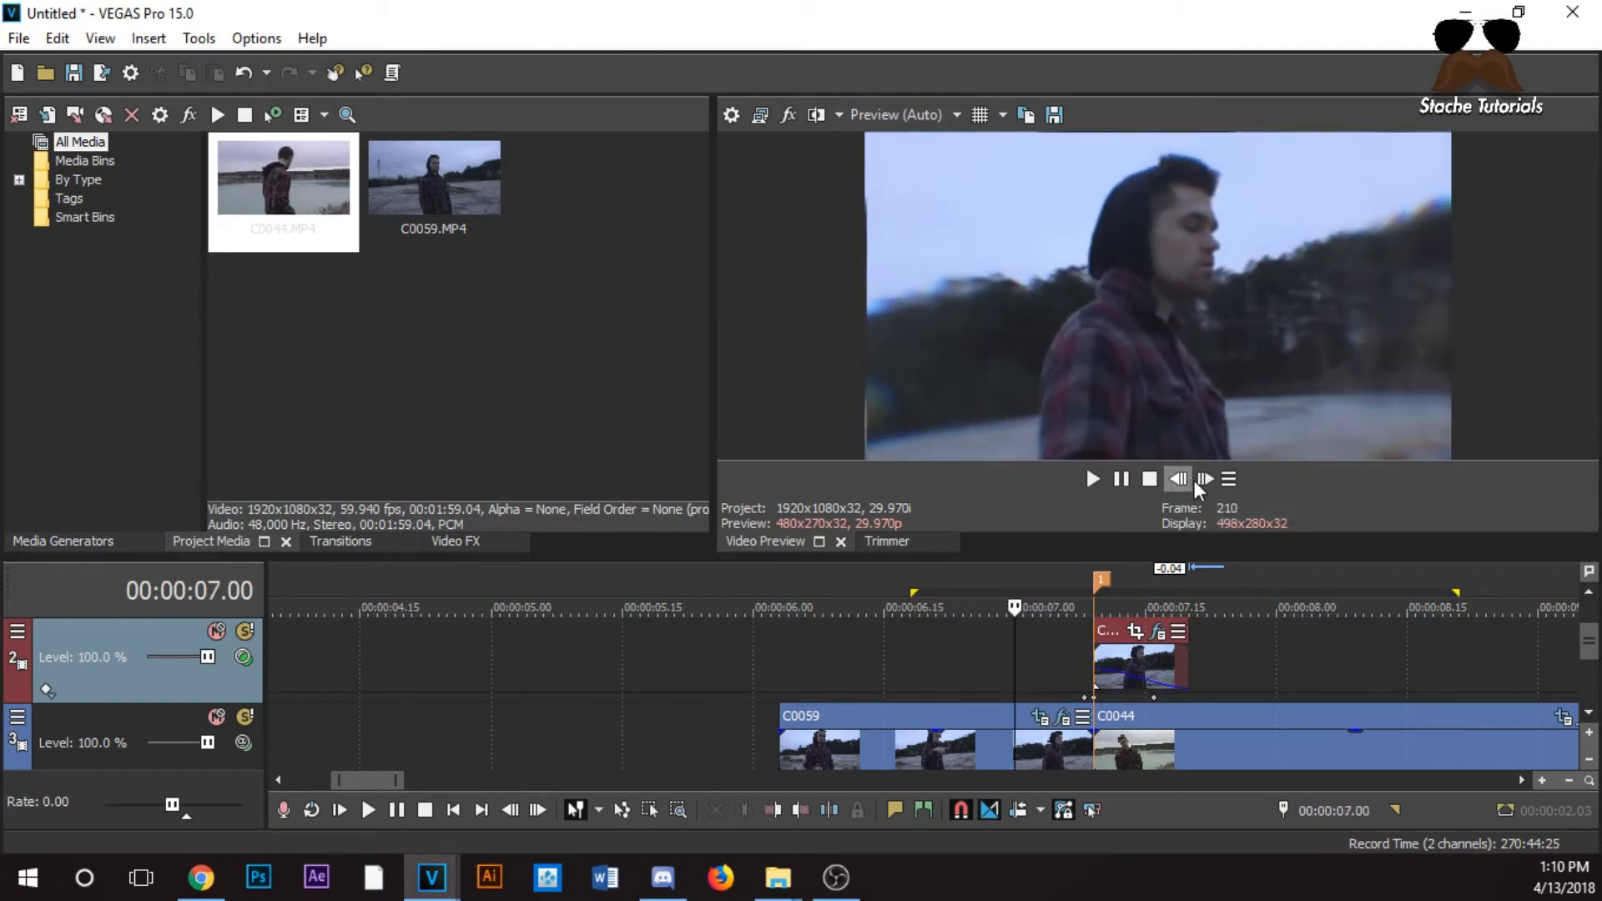
left_click(1194, 479)
left_click(1194, 479)
left_click(1195, 479)
left_click(1185, 479)
left_click(1185, 479)
left_click(1185, 479)
left_click(1202, 478)
left_click(1203, 479)
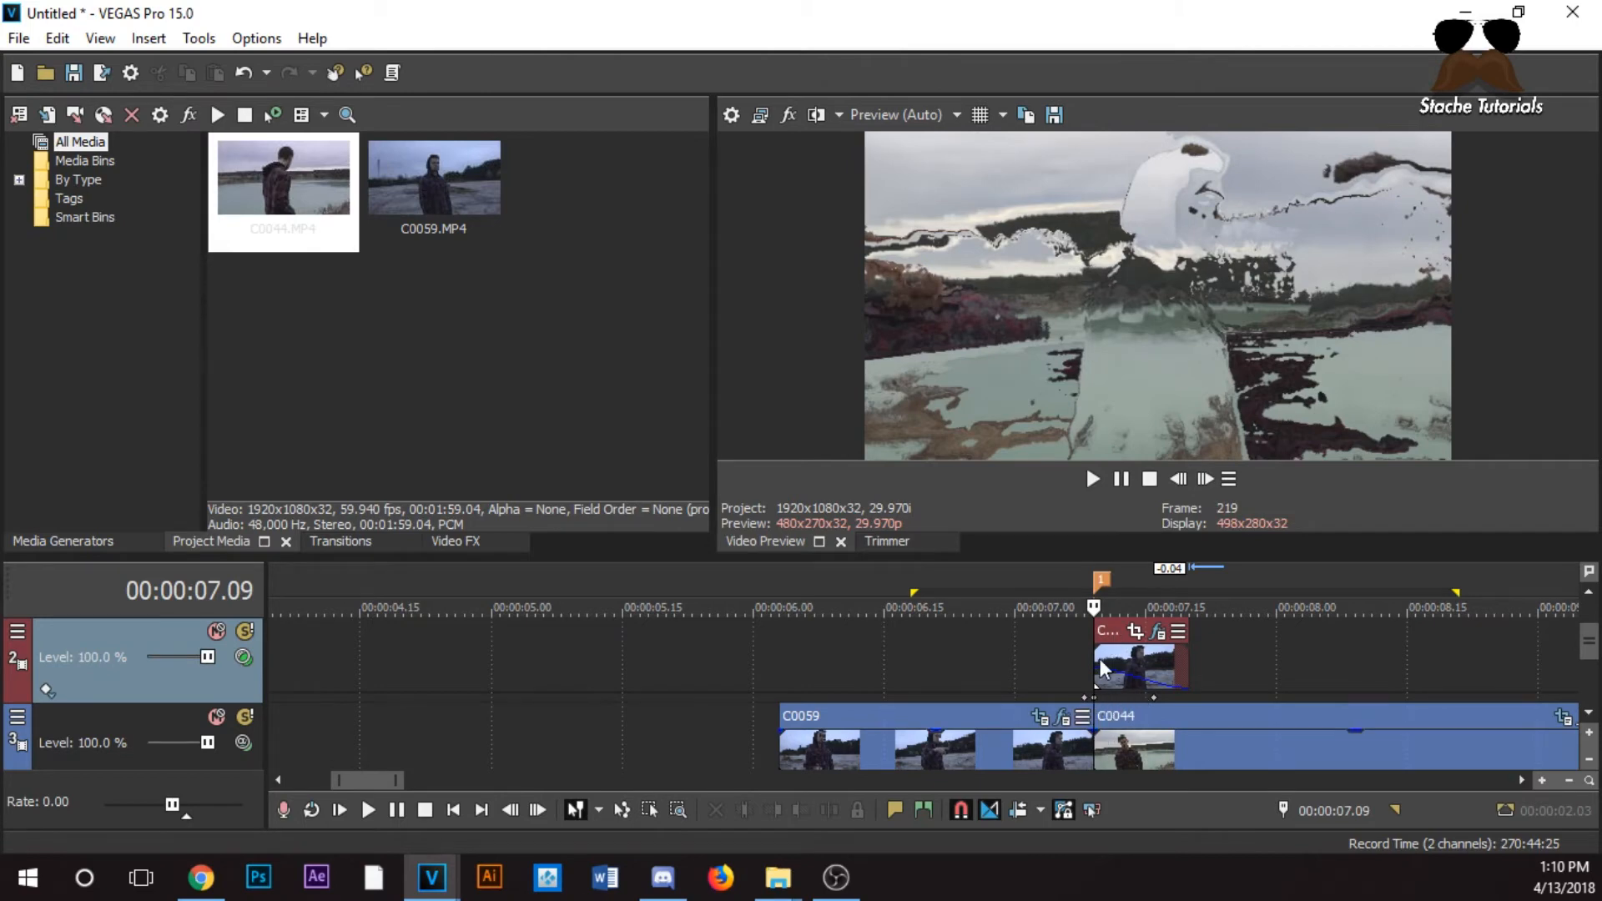
left_click(1119, 672)
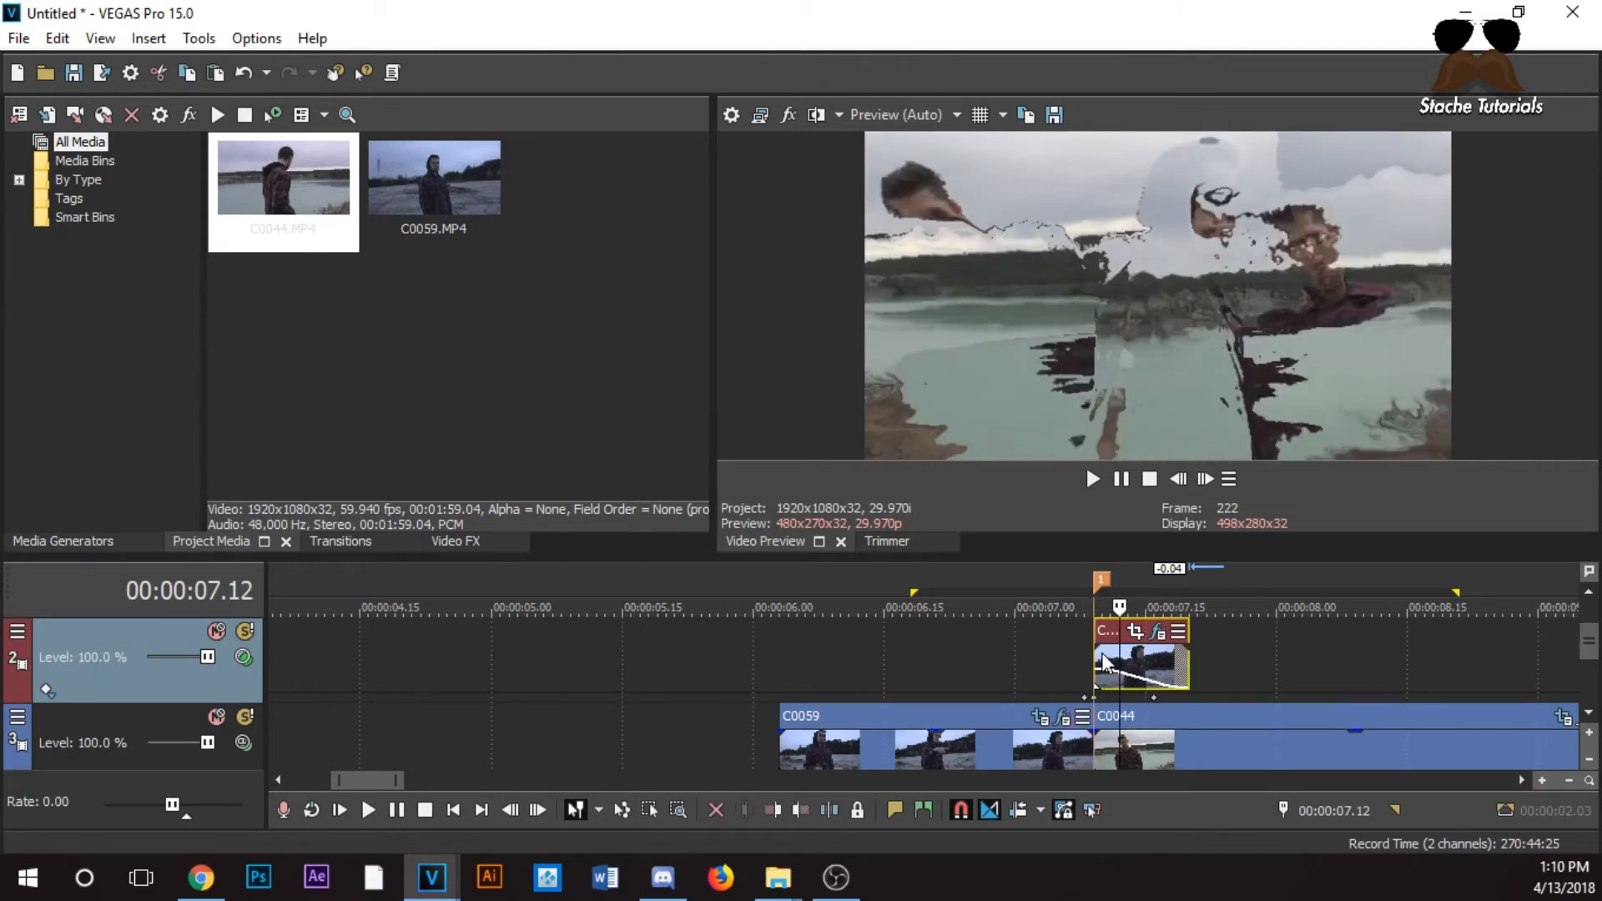
Compare the frames around the marker and examine the lower C0059 clip's Pan/Crop position keyframes, including the last keyframe's interpolation type
left_click(1103, 664)
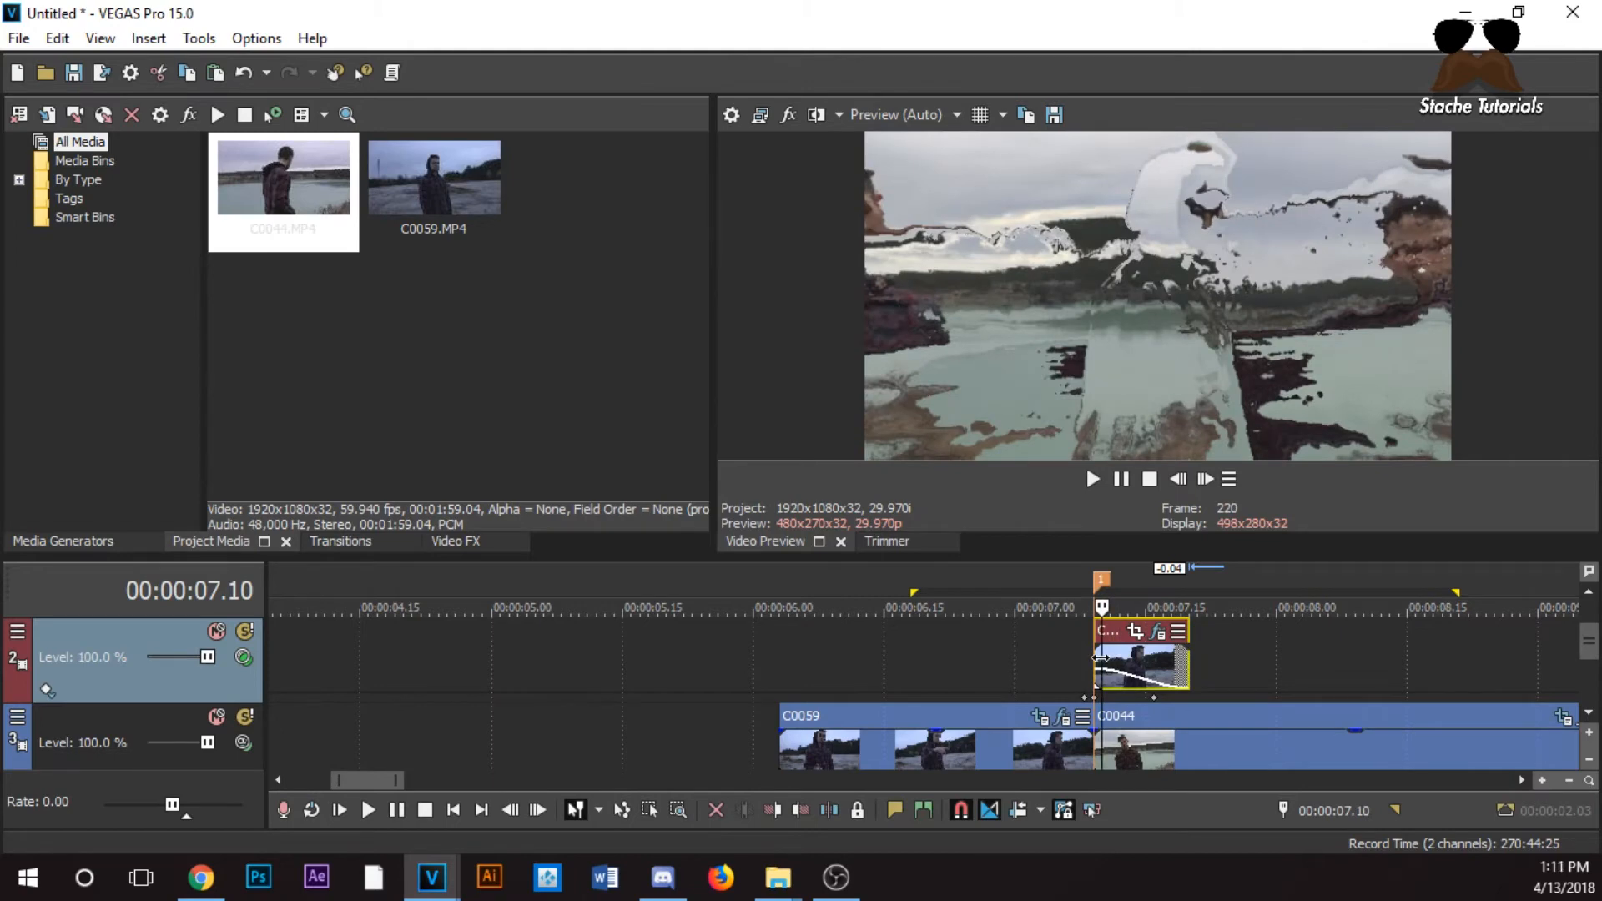
key("Left")
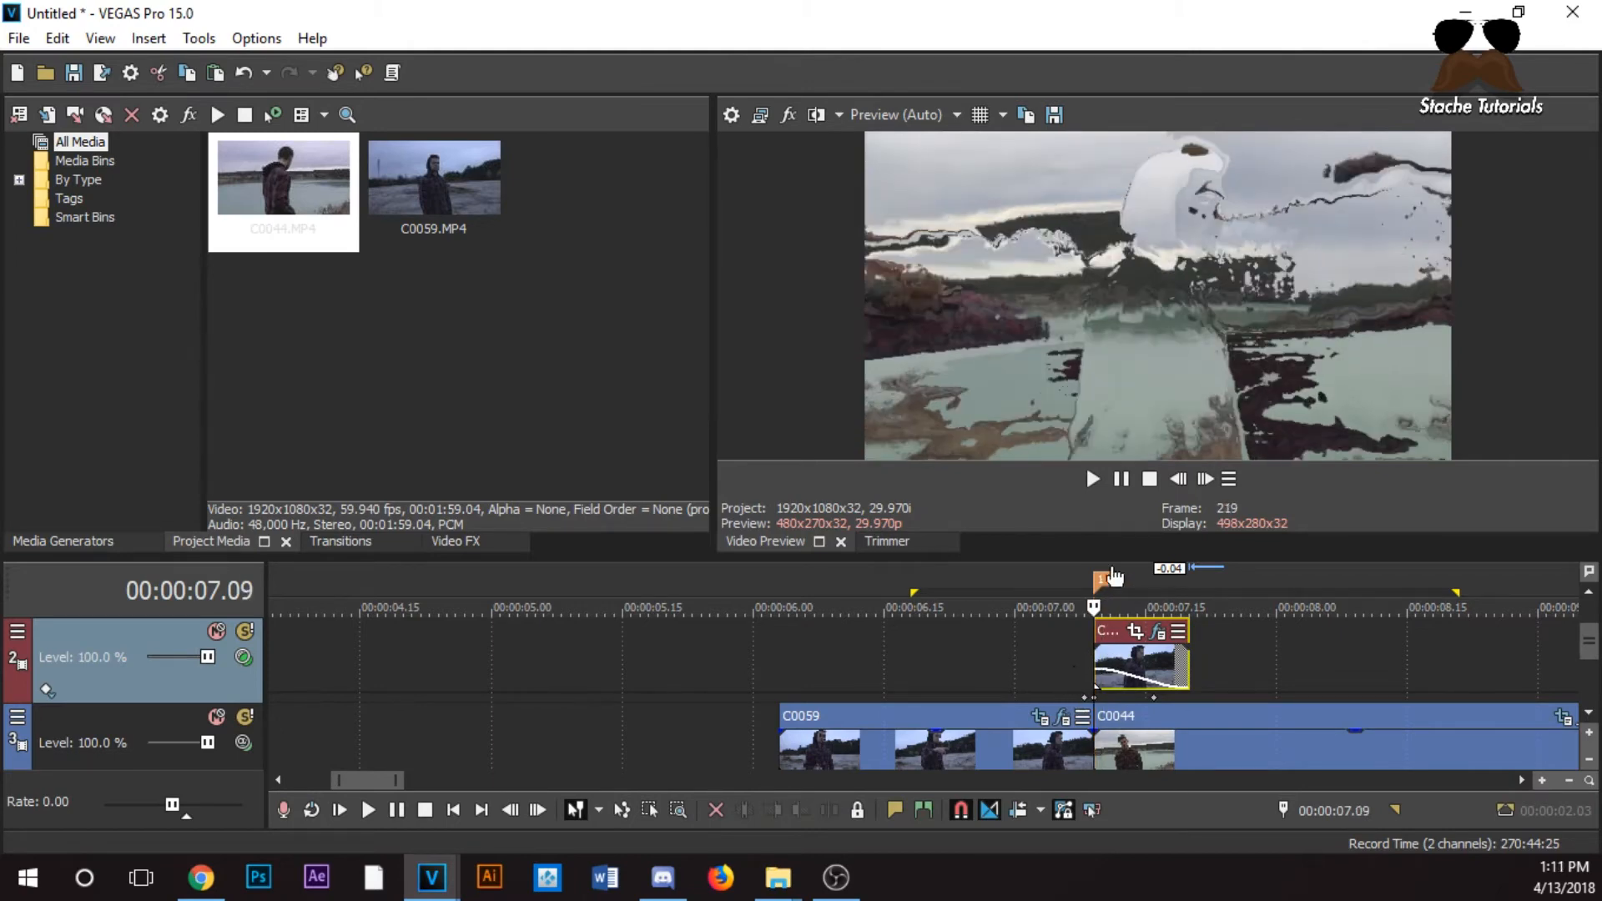
left_click(1065, 678)
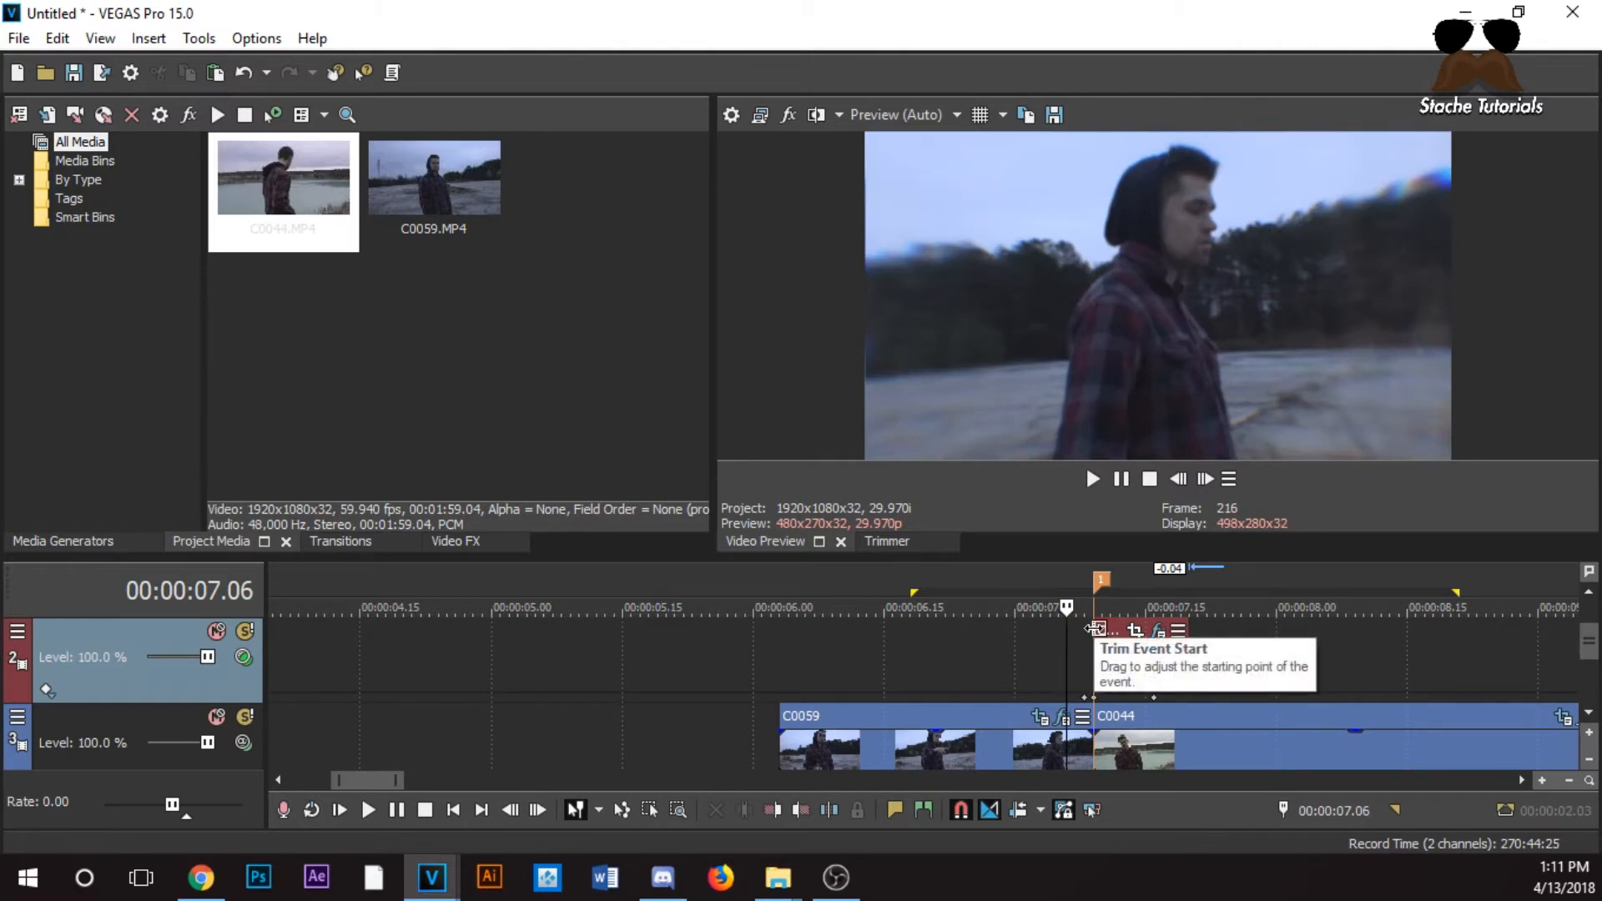
key("Delete")
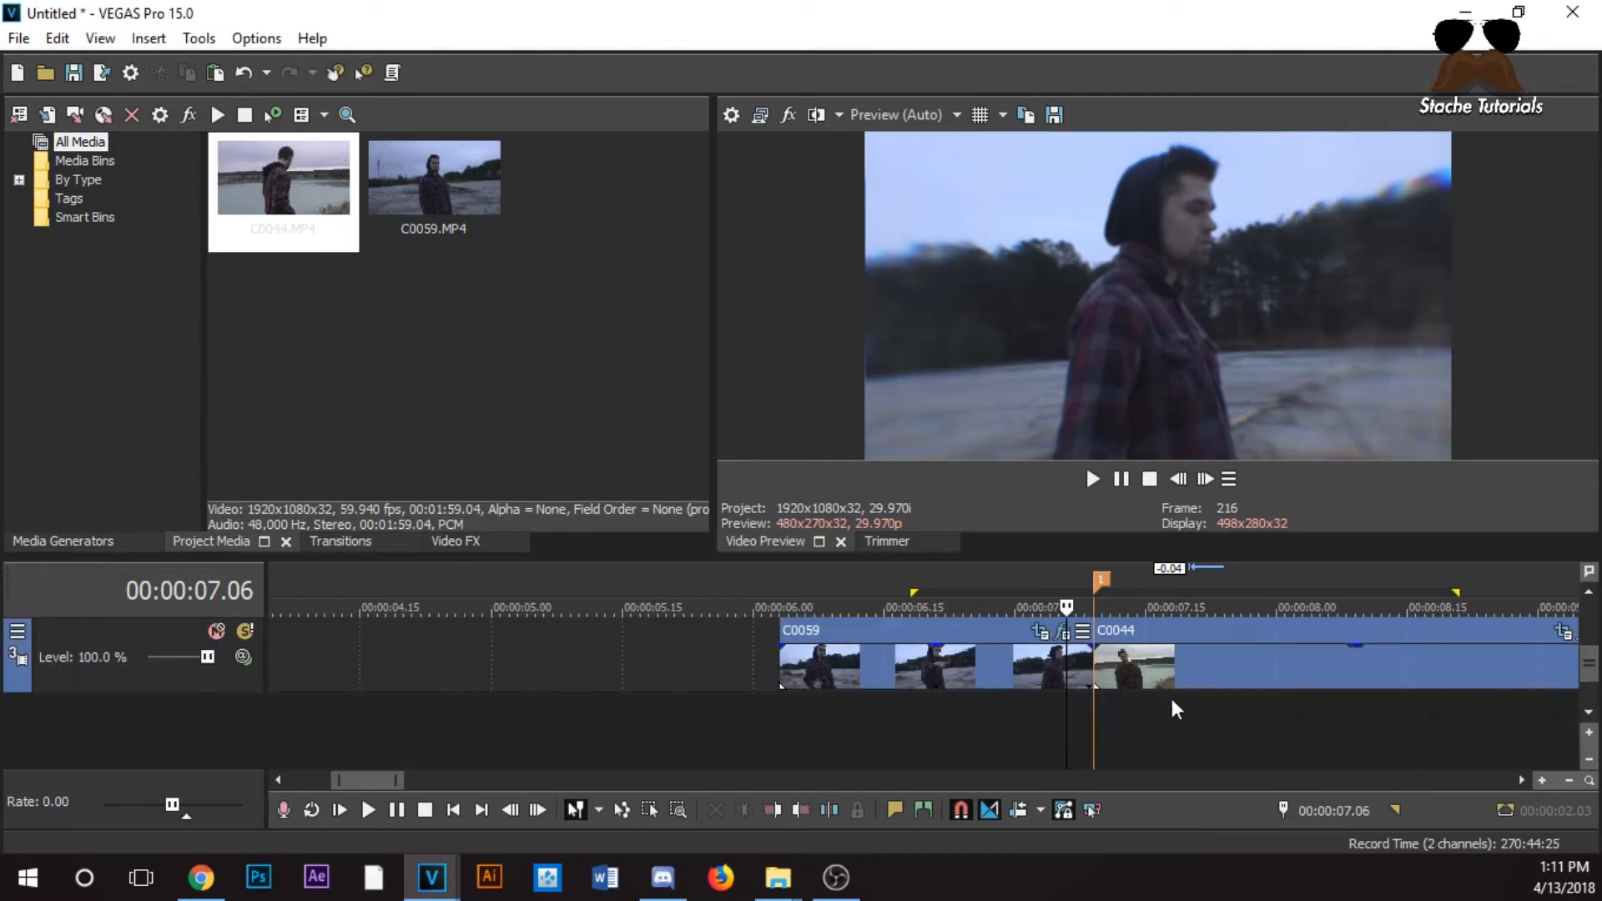
left_click(1039, 631)
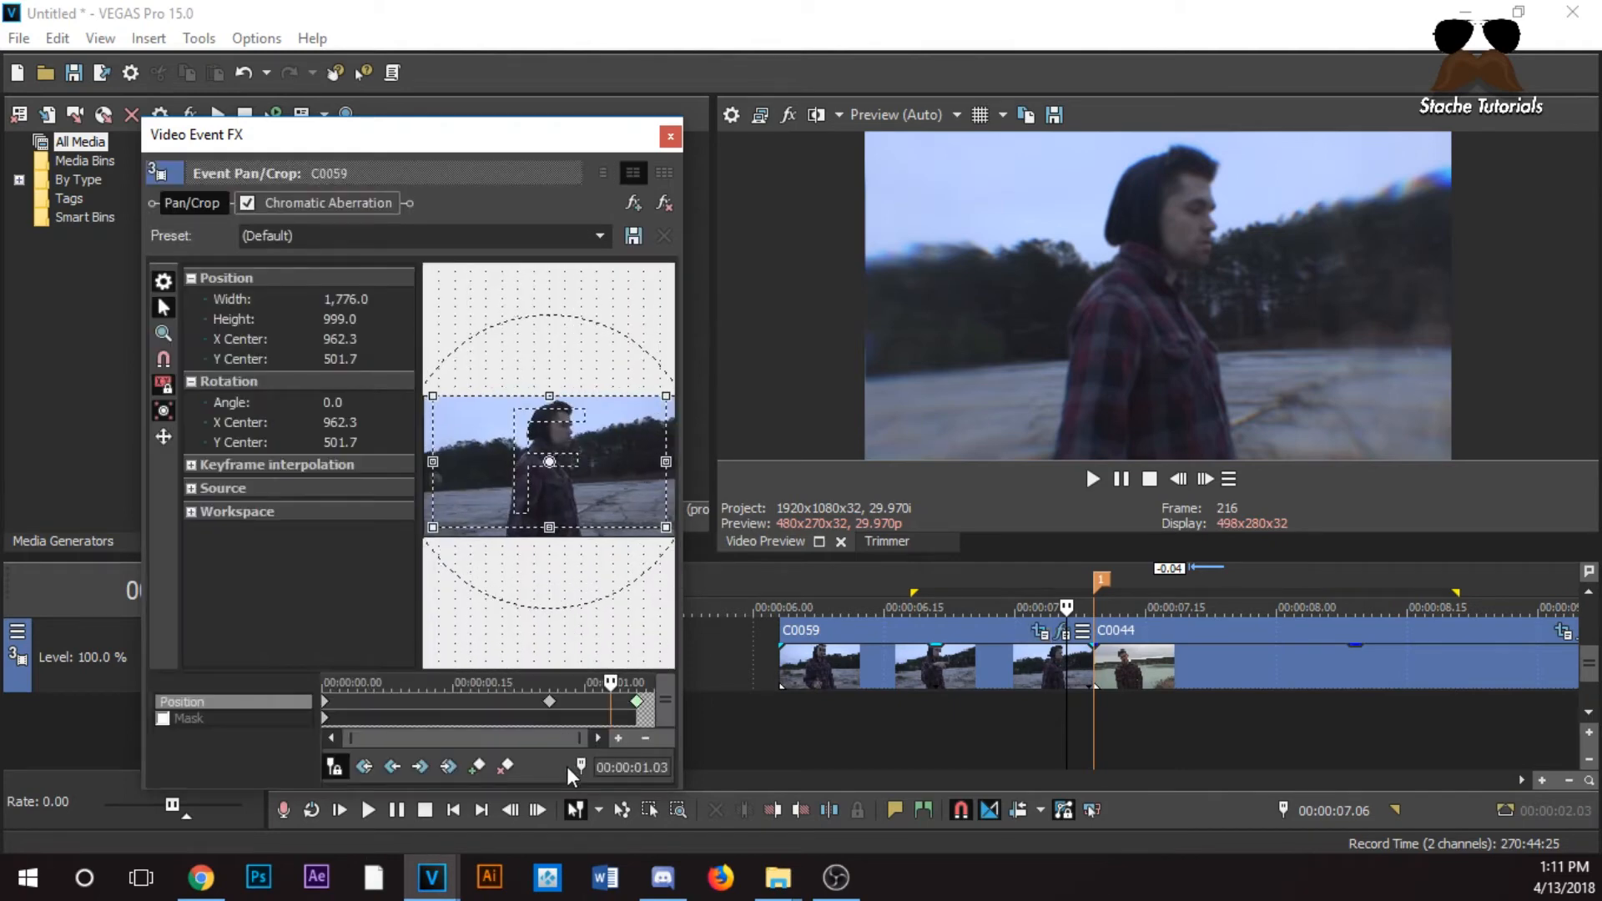
scroll(523, 519, "up", 2)
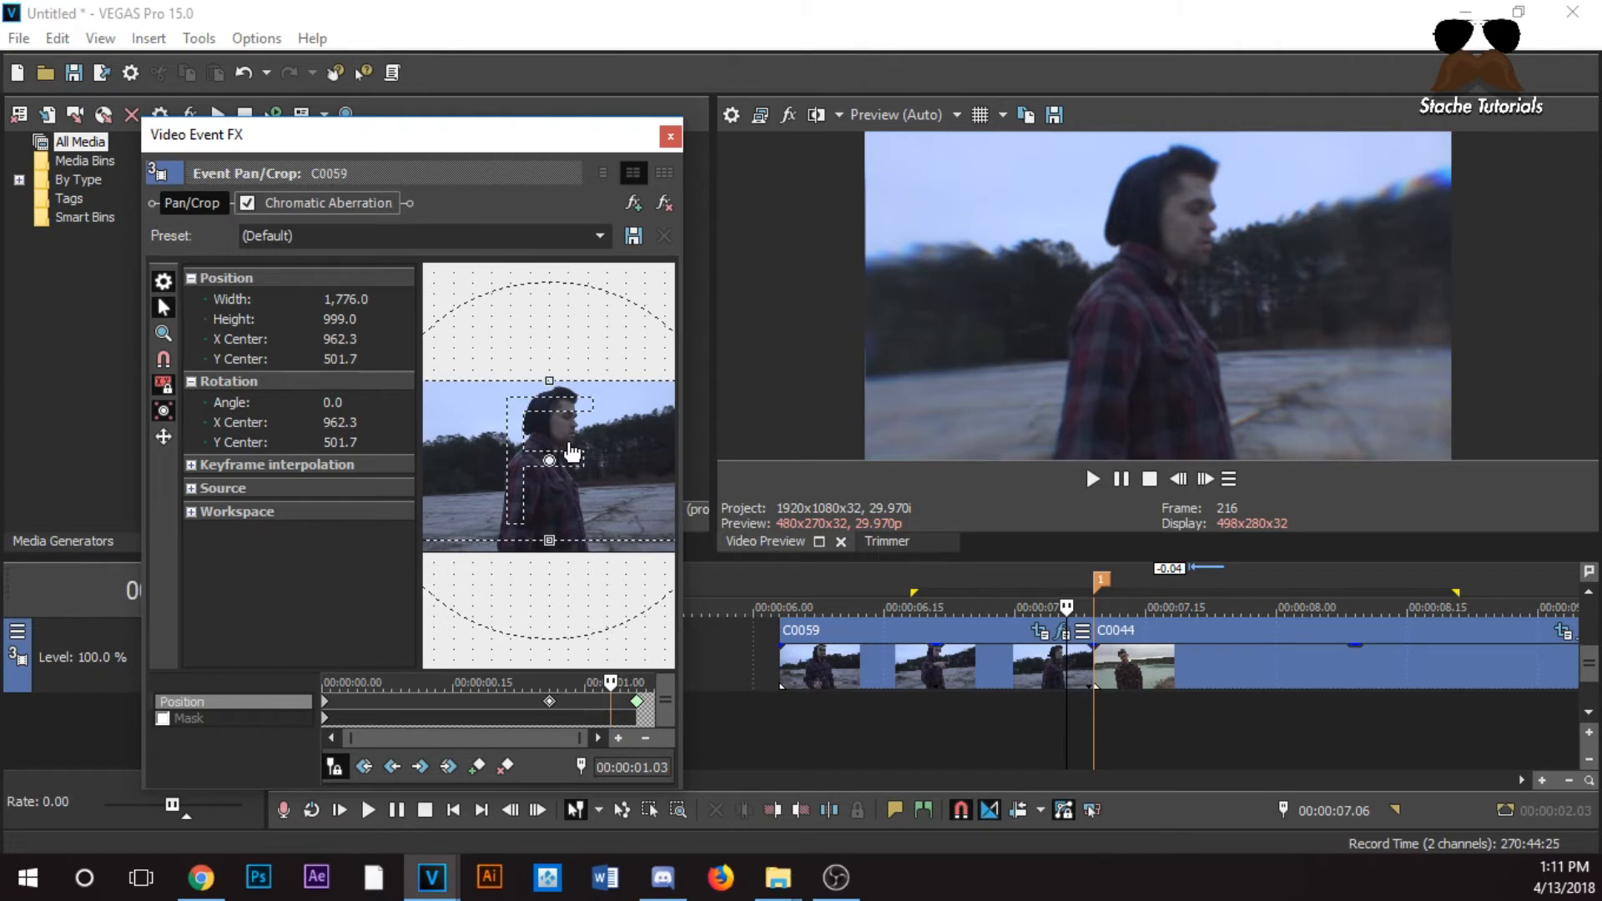
left_click(549, 701)
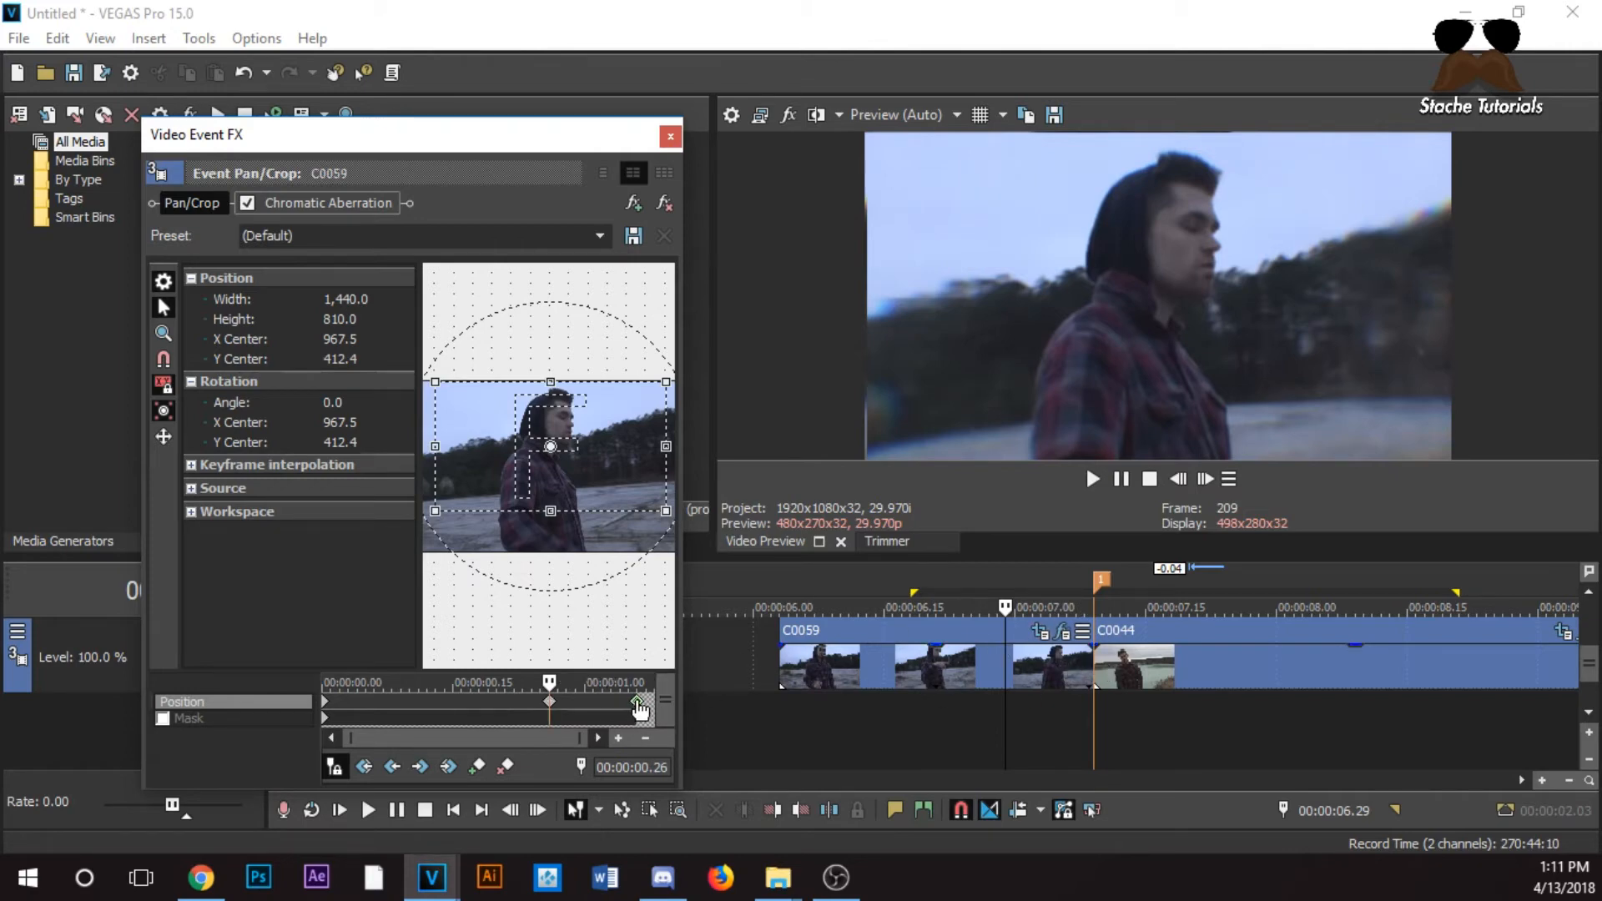
left_click(638, 703)
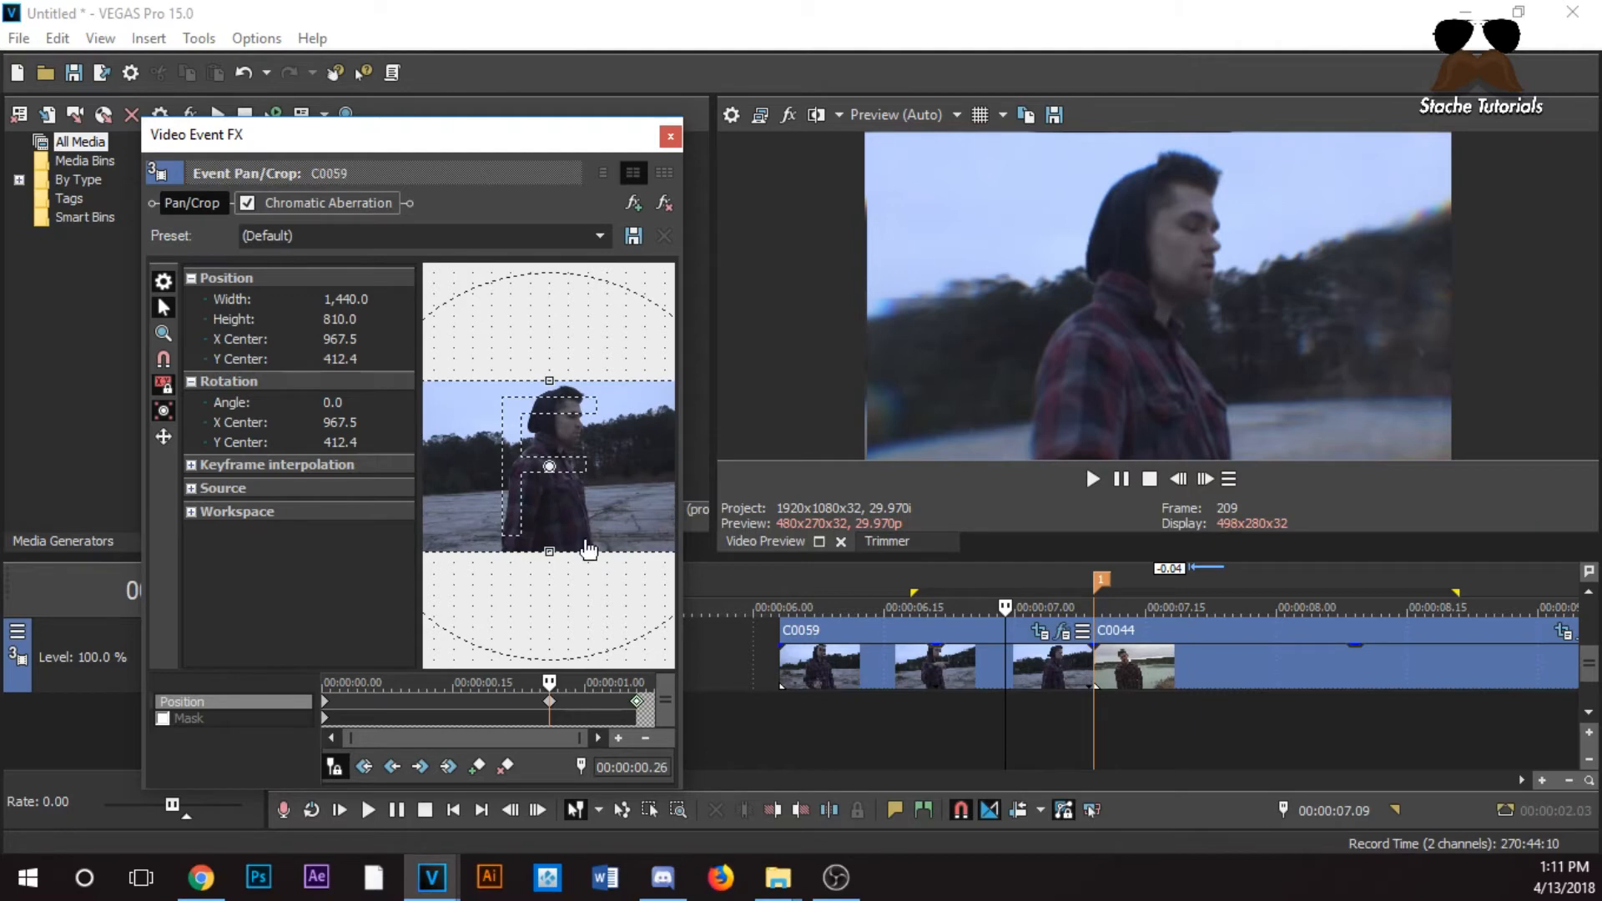
left_click(638, 702)
right_click(638, 702)
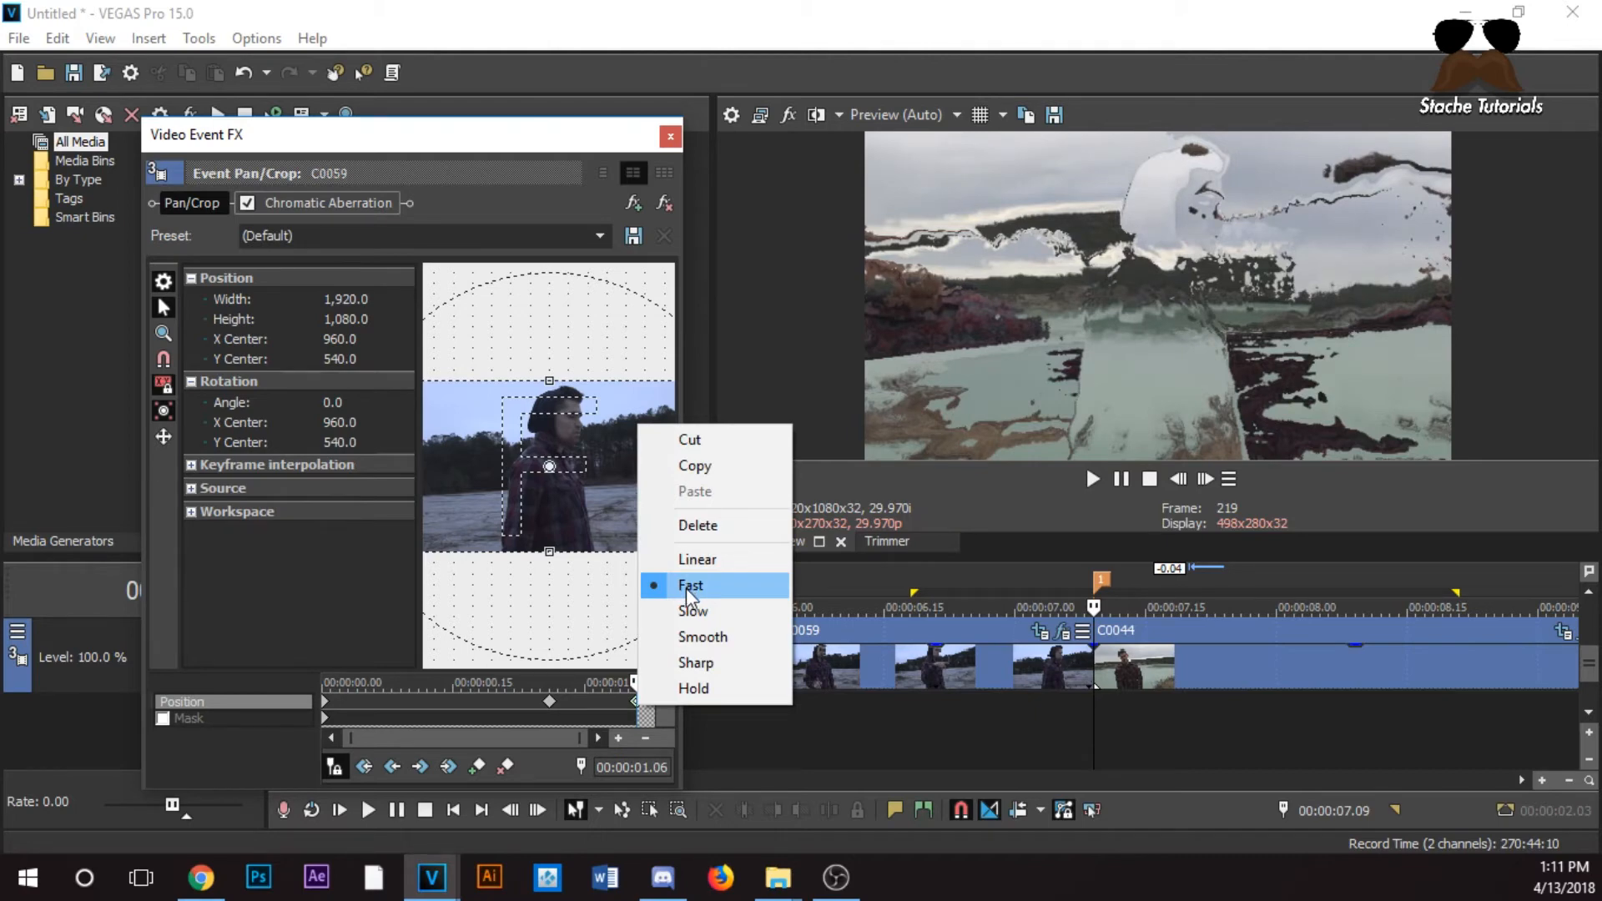
Close the Pan/Crop settings and examine frame by frame how the end of C0059 leads into the displaced start of C0044
left_click(1007, 678)
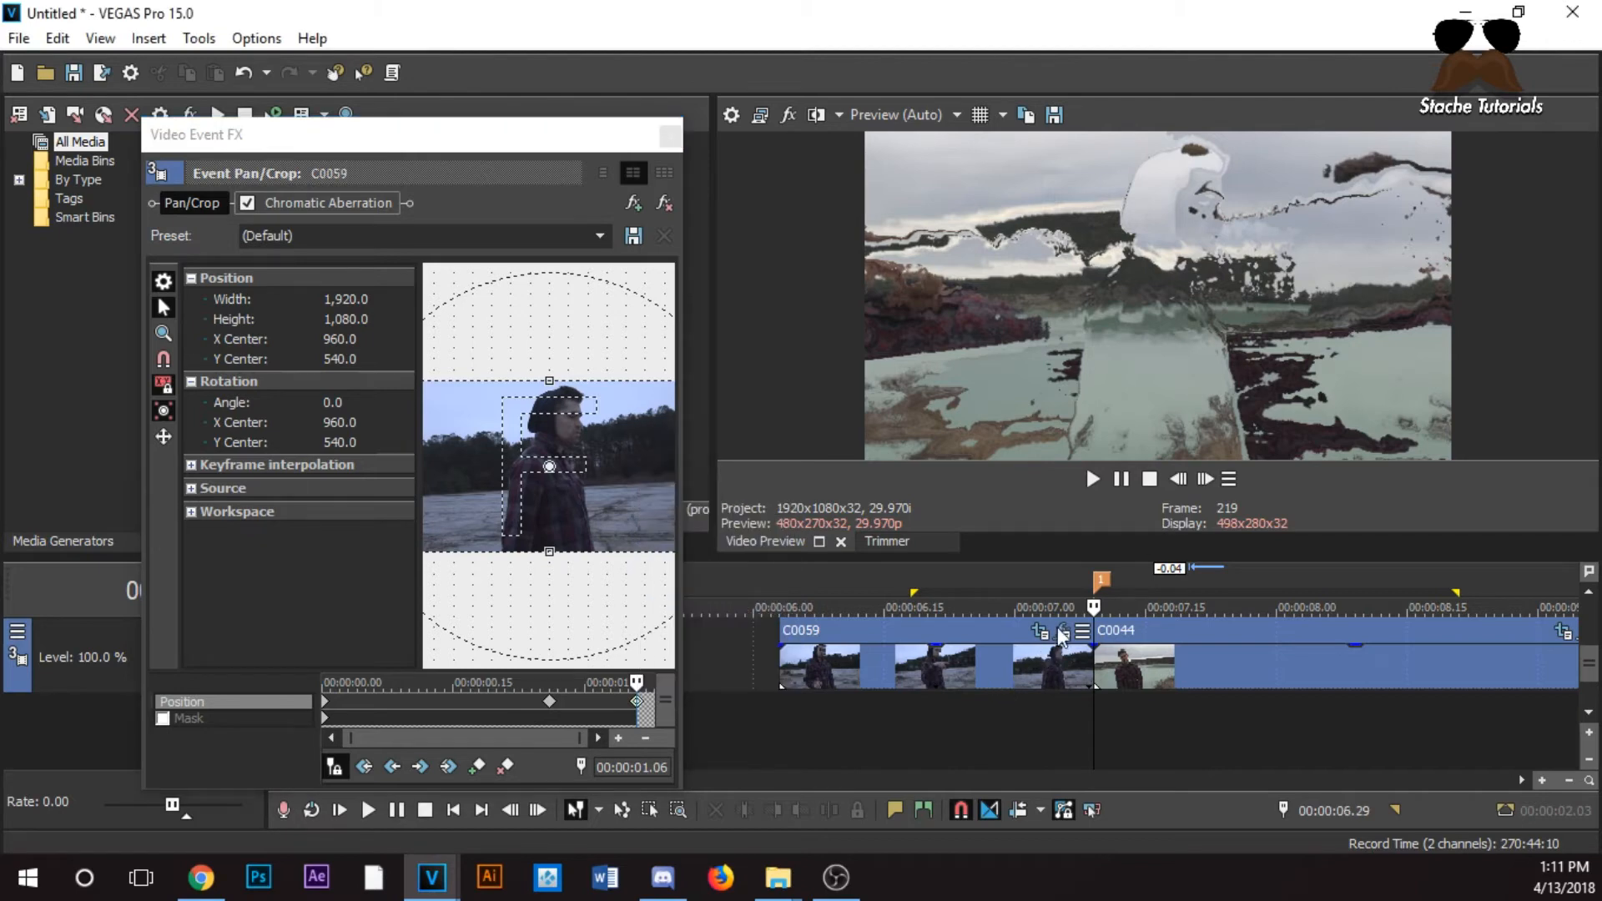
left_click(1077, 609)
left_click(1041, 669)
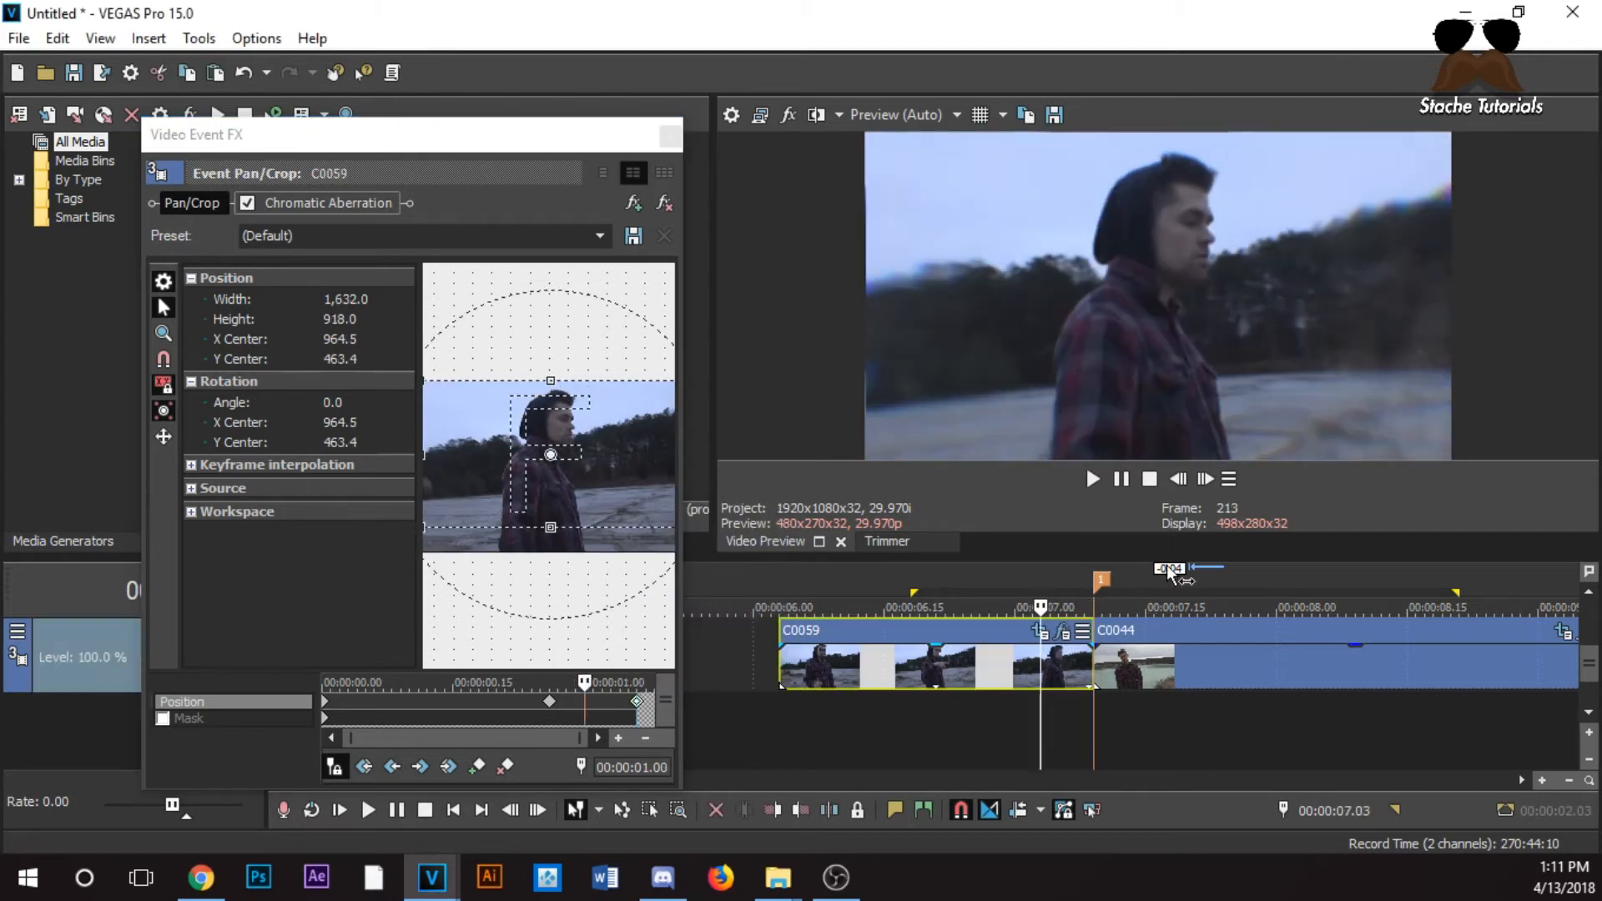
left_click(1205, 481)
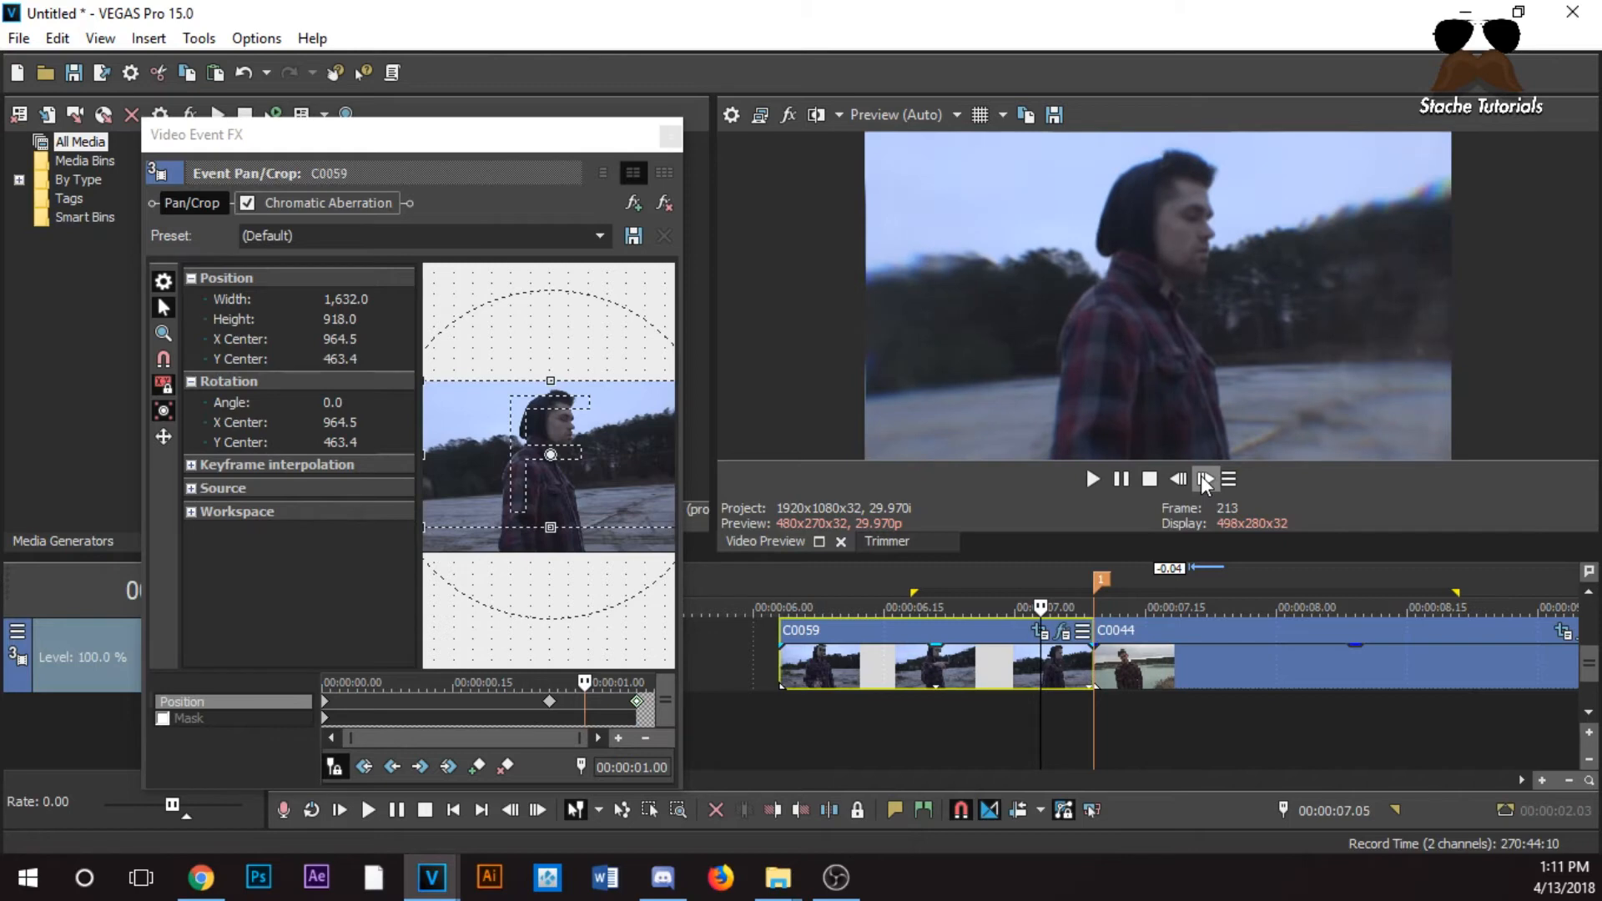
left_click(672, 142)
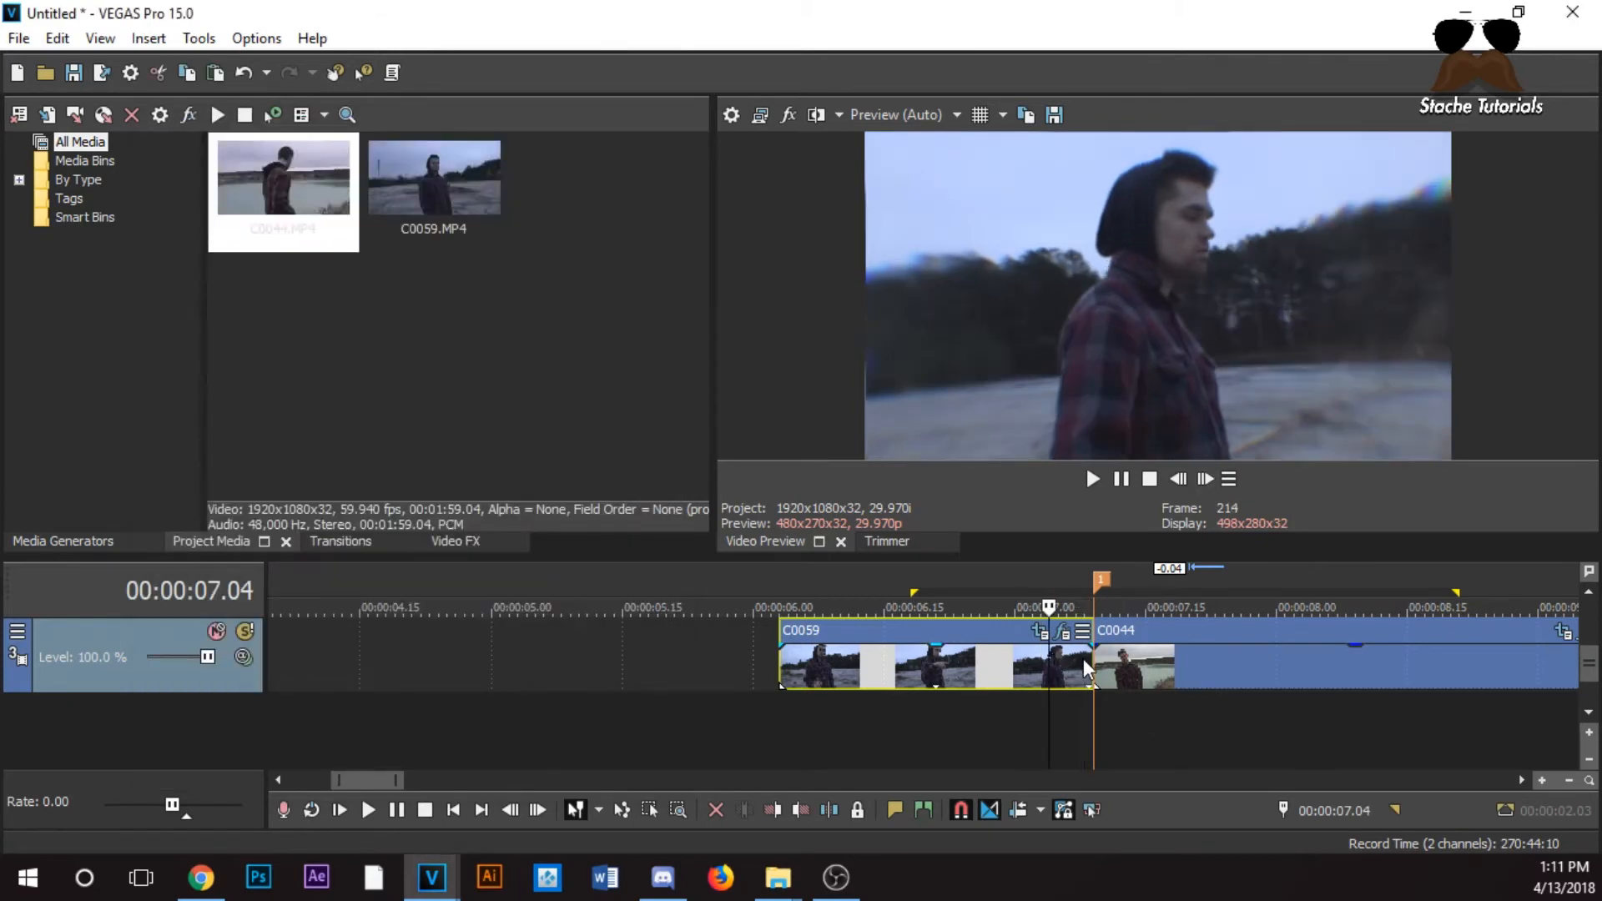
left_click(1204, 479)
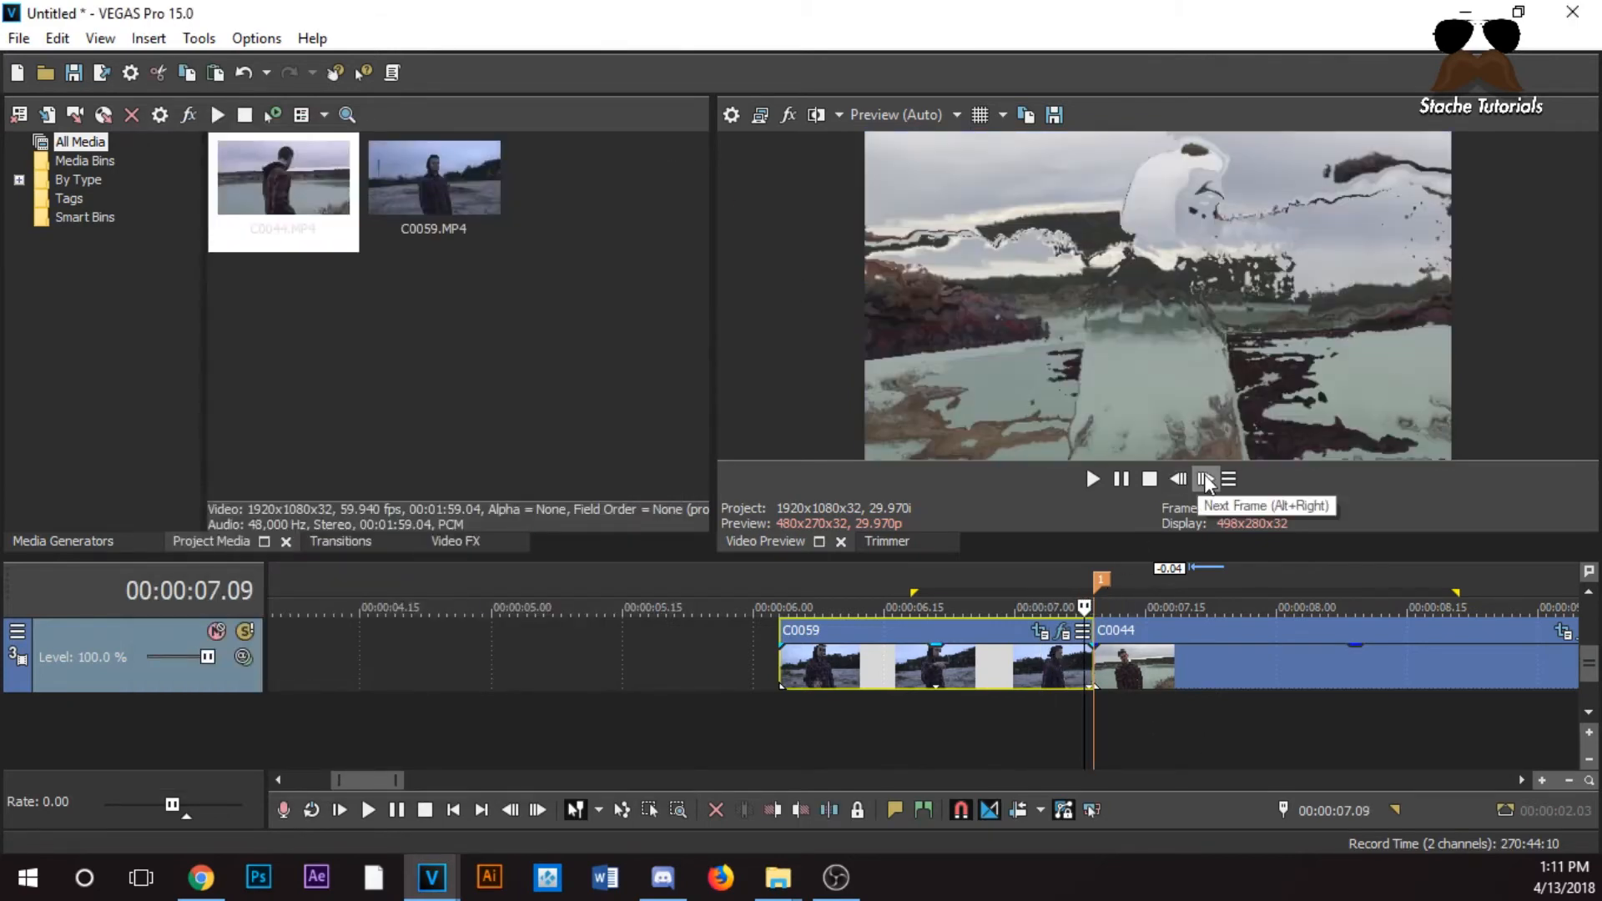
left_click(1205, 479)
left_click(1205, 479)
left_click(1205, 478)
left_click(1205, 478)
left_click(1207, 478)
left_click(1206, 478)
left_click(1206, 478)
left_click(1206, 479)
left_click(1206, 479)
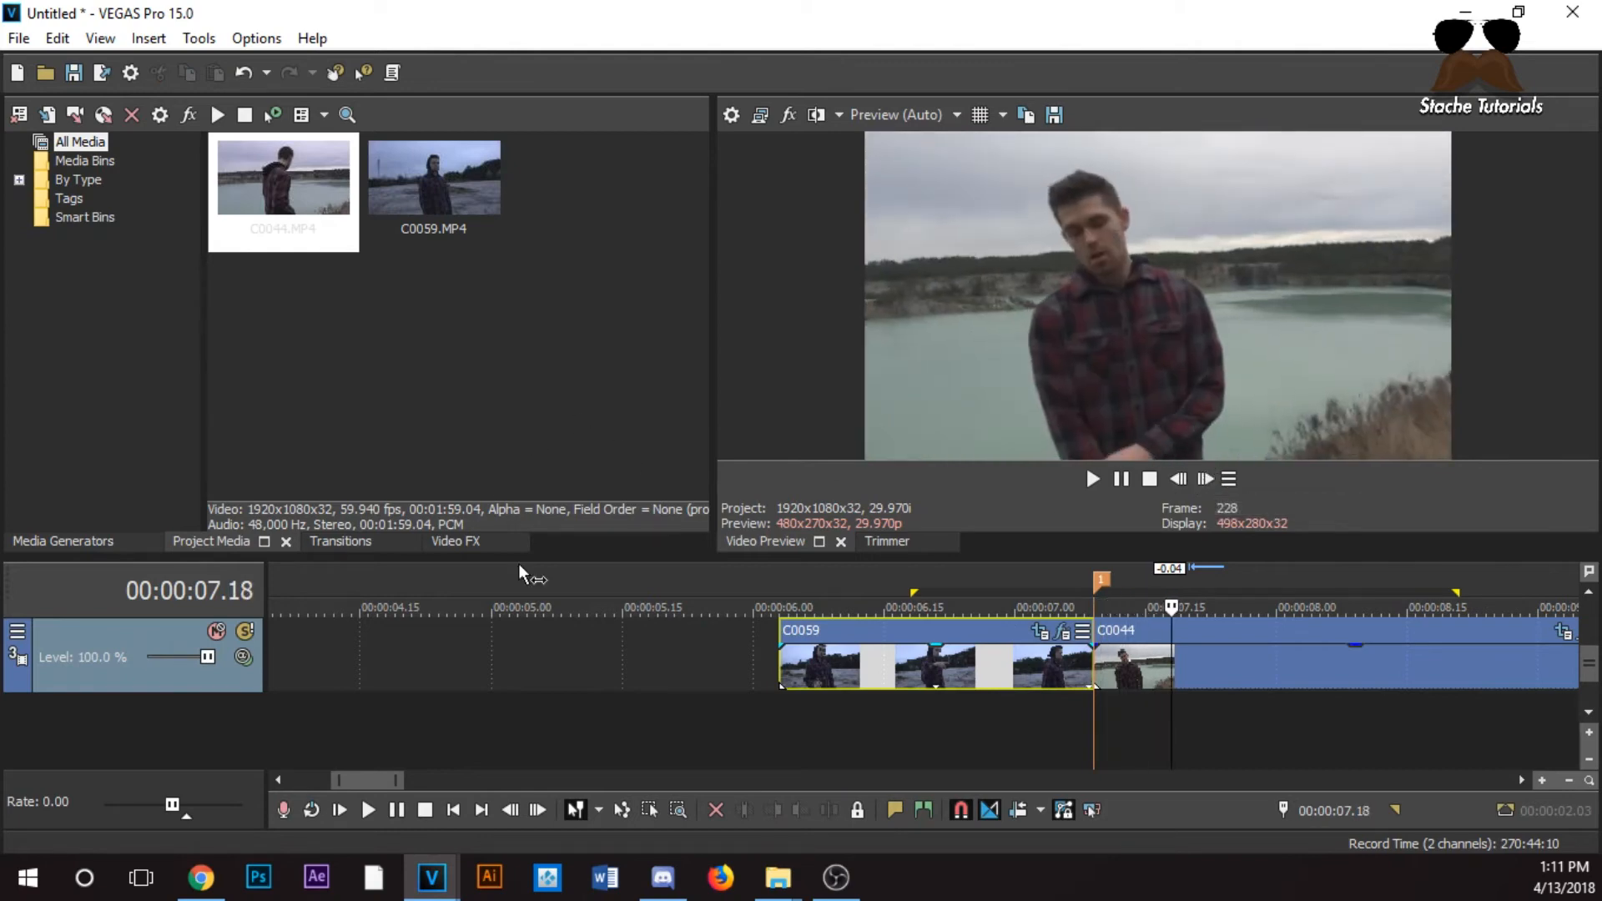
Select clip C0044 near its start and search the video effects for "shake"
left_click(1104, 676)
left_click(1096, 677)
left_click(1123, 677)
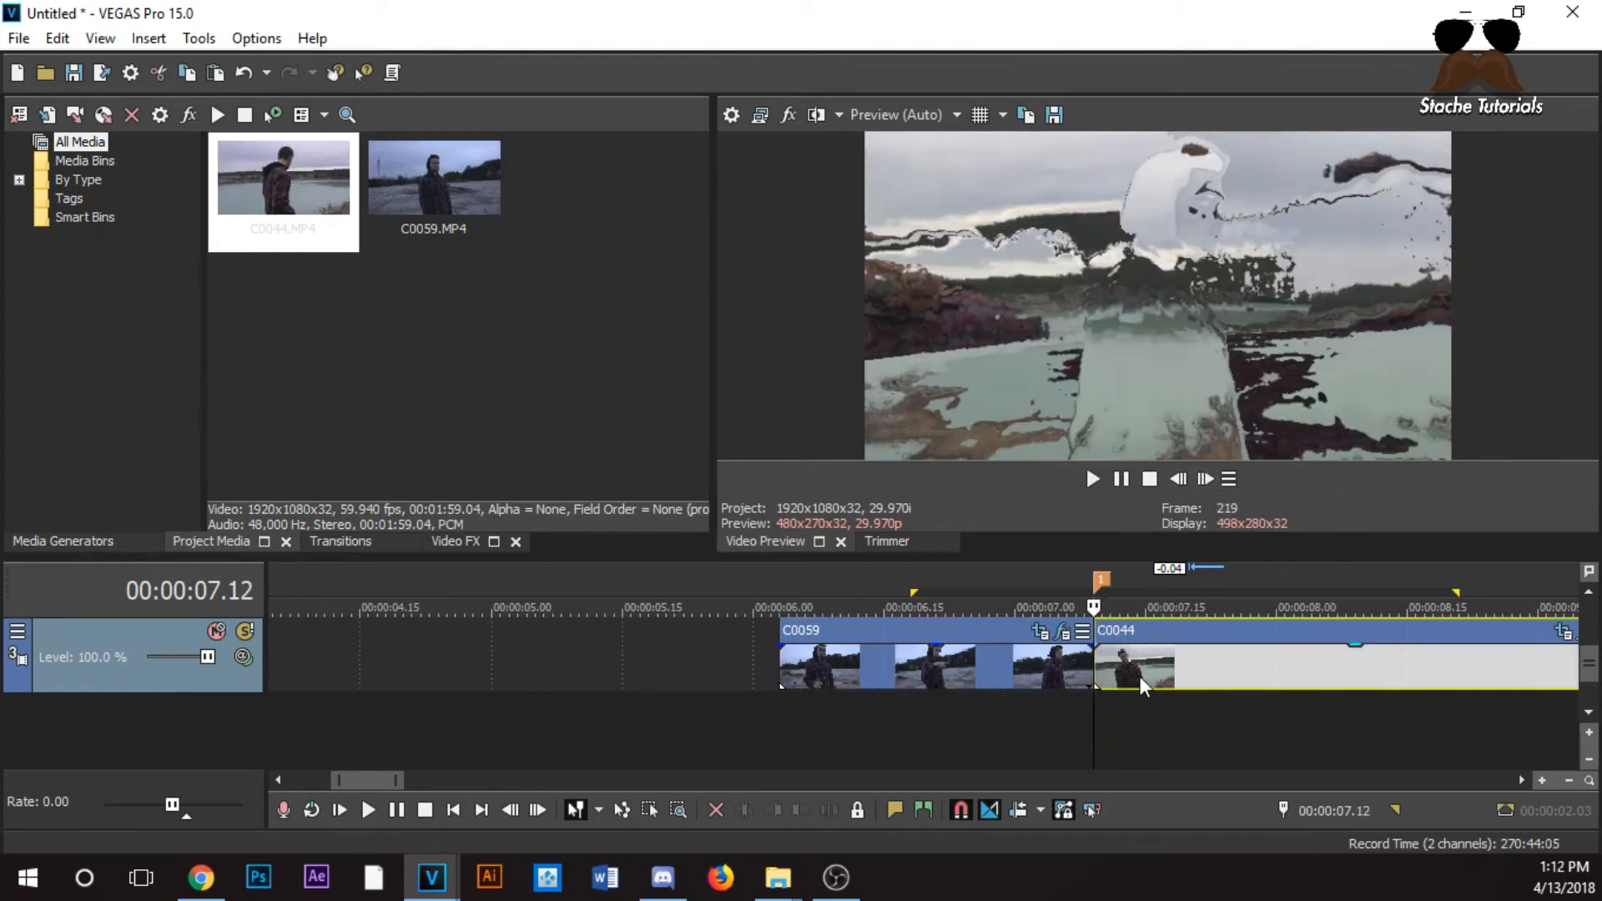
left_click(450, 543)
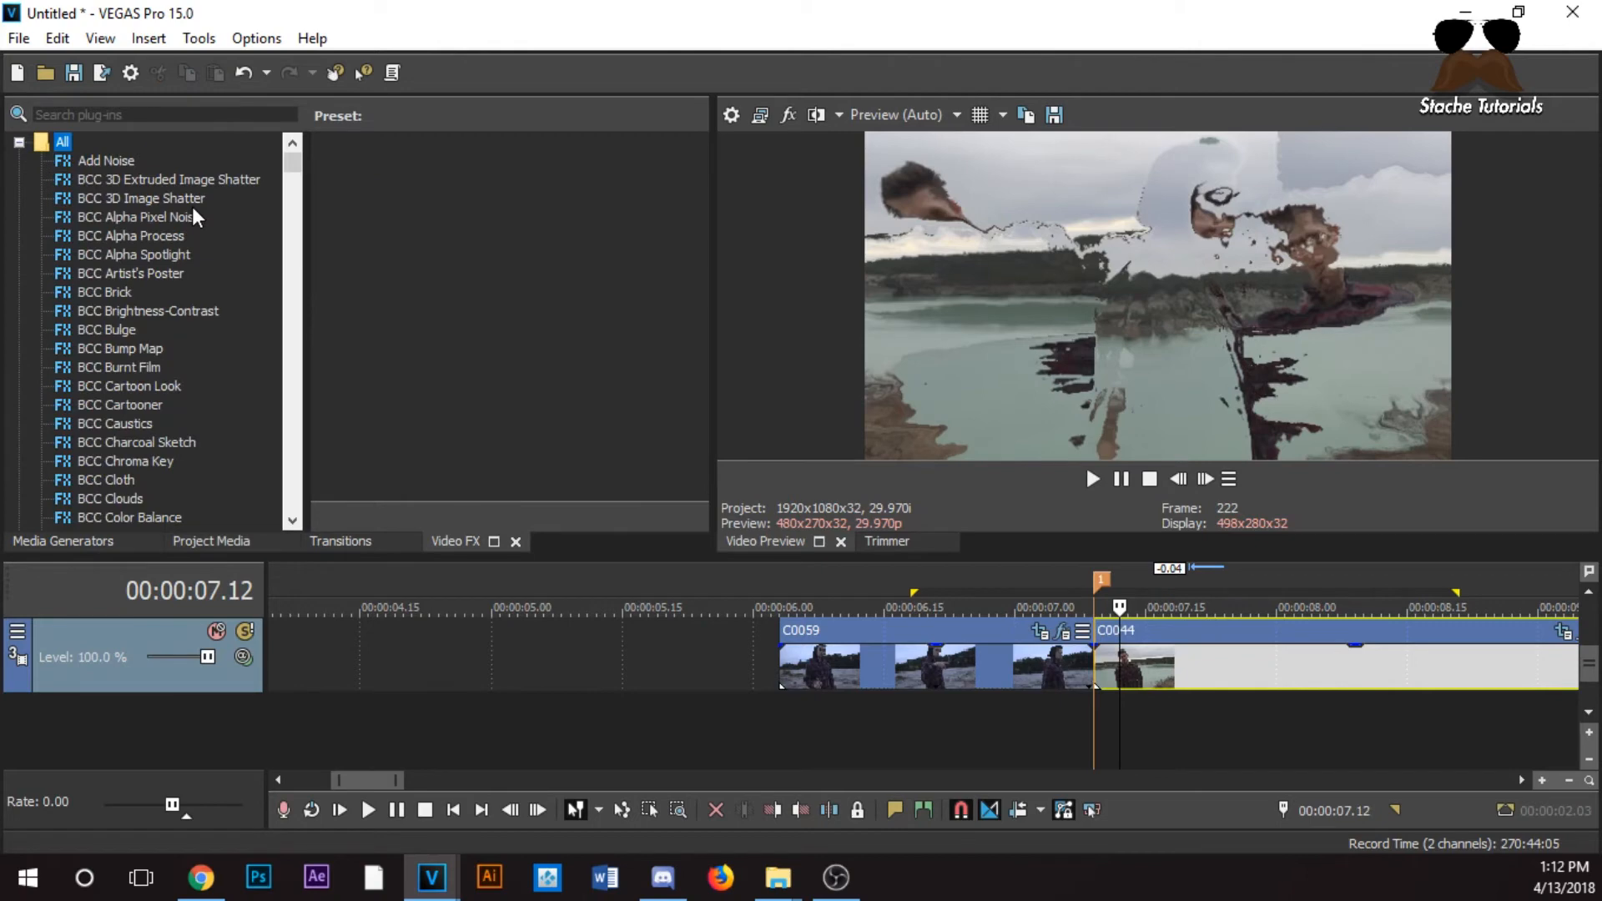
left_click(98, 115)
type("sh")
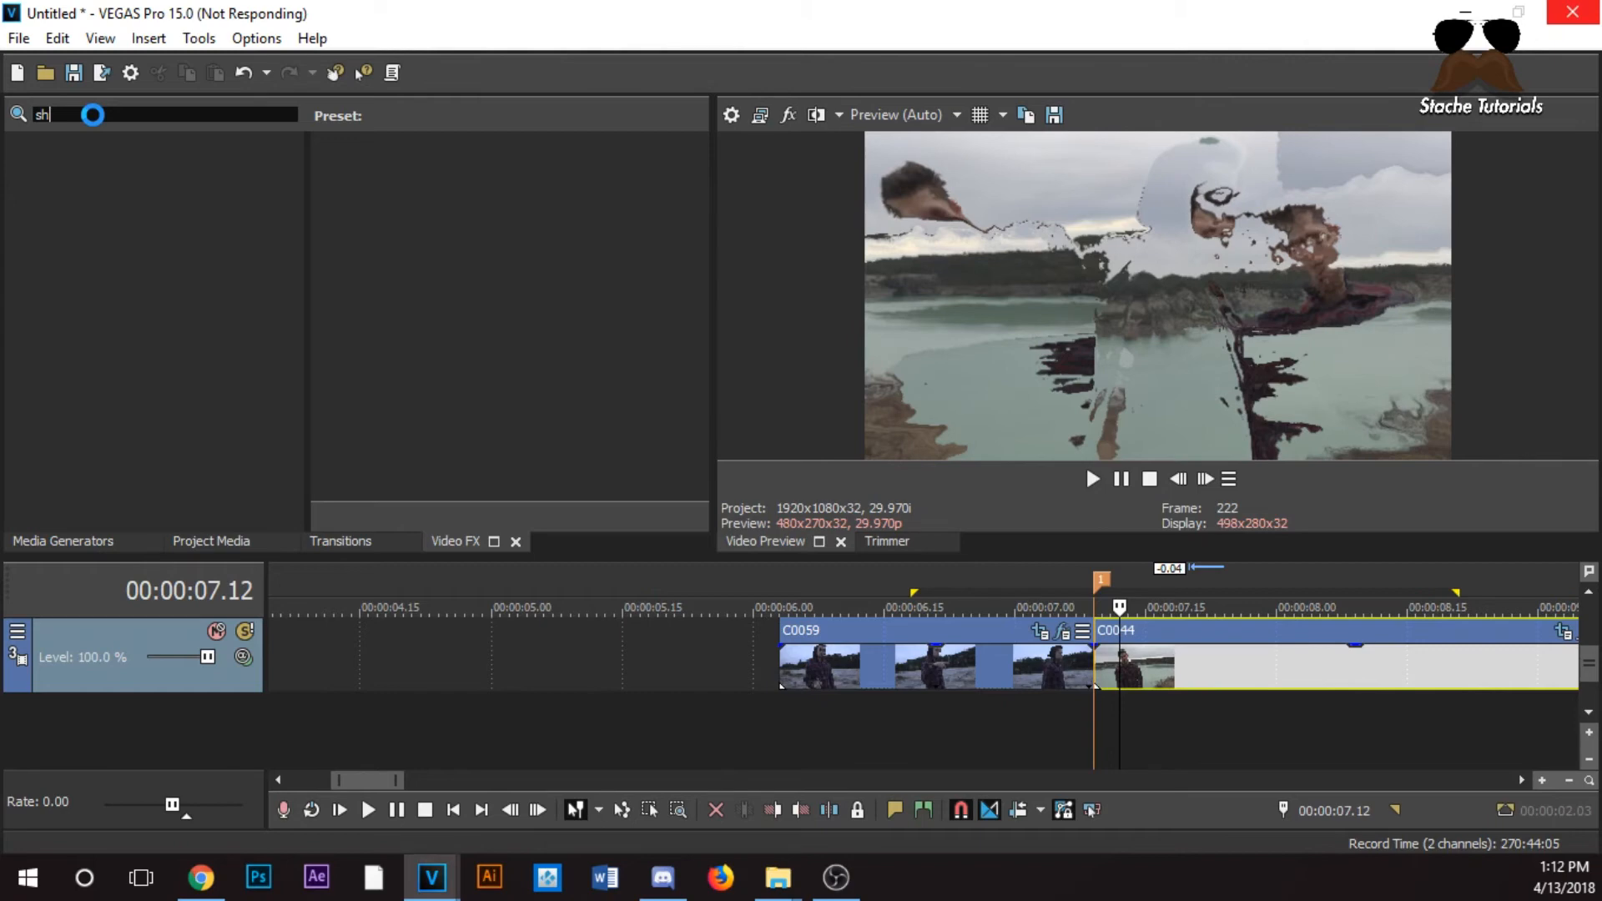
type("j")
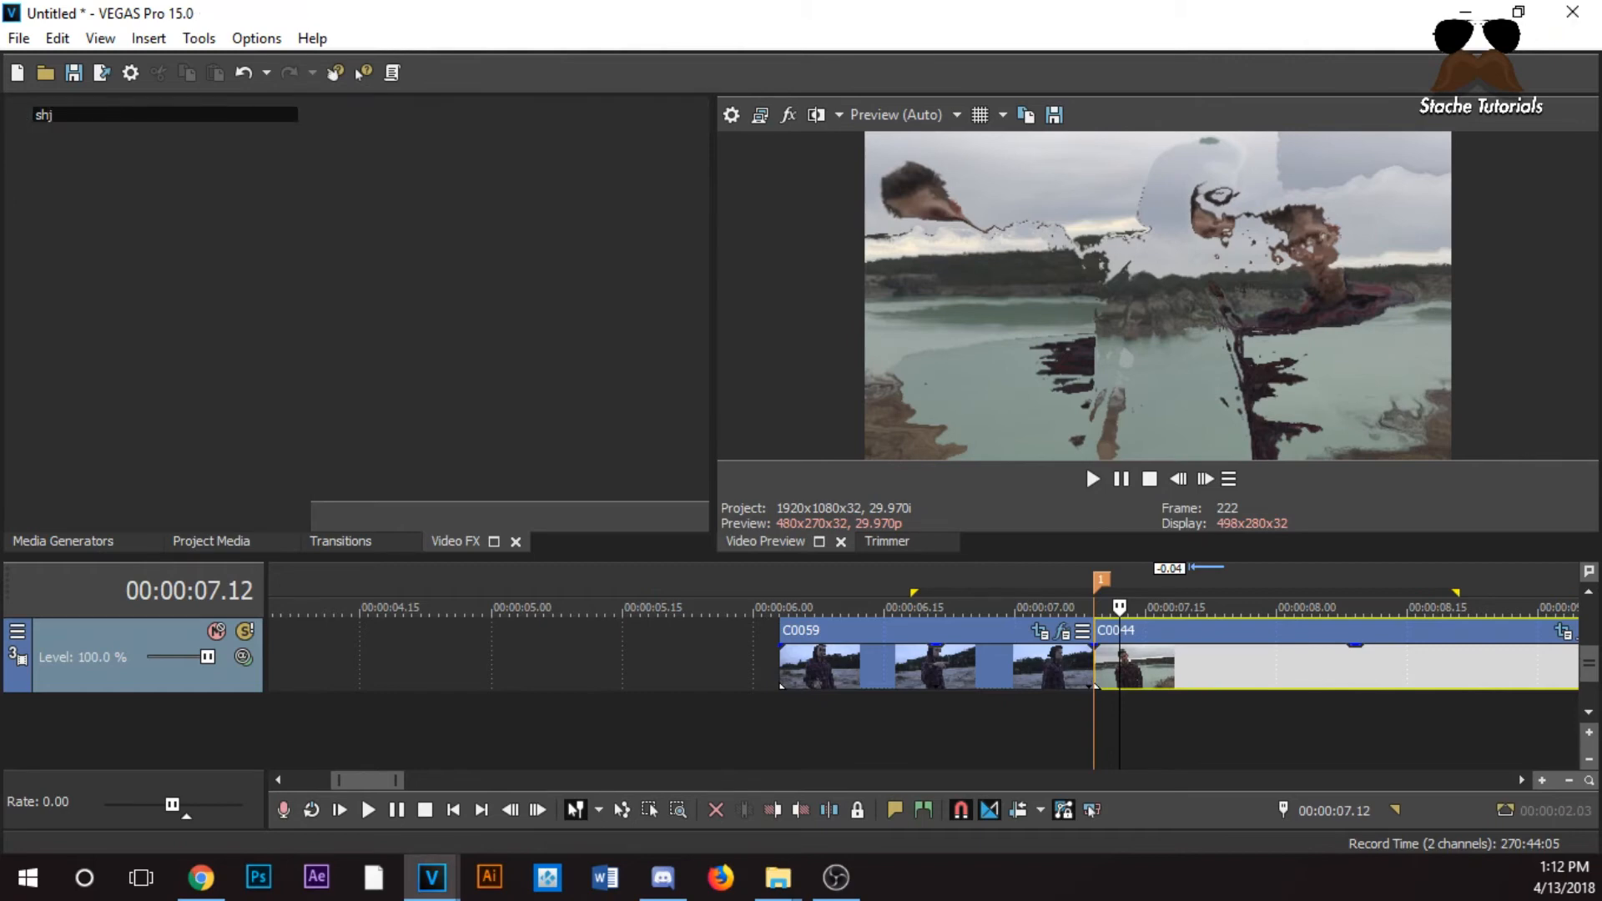
key("BackSpace")
type("ake")
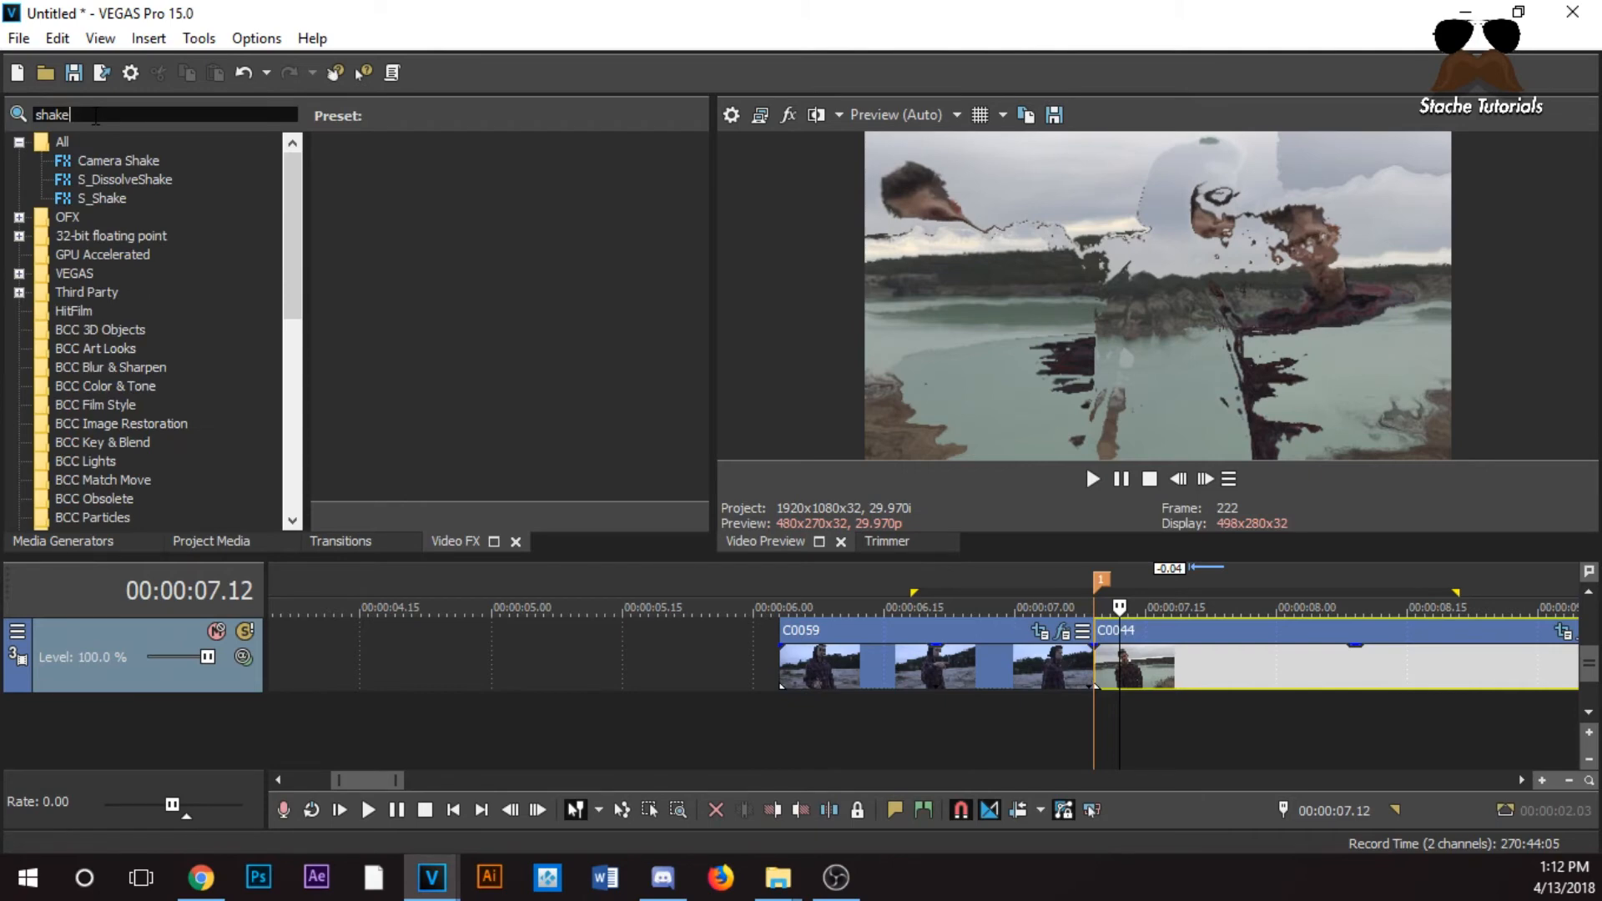
Apply the S_Shake effect with the "small up and down shake" preset to clip C0044
left_click(117, 197)
scroll(584, 309, "down", 5)
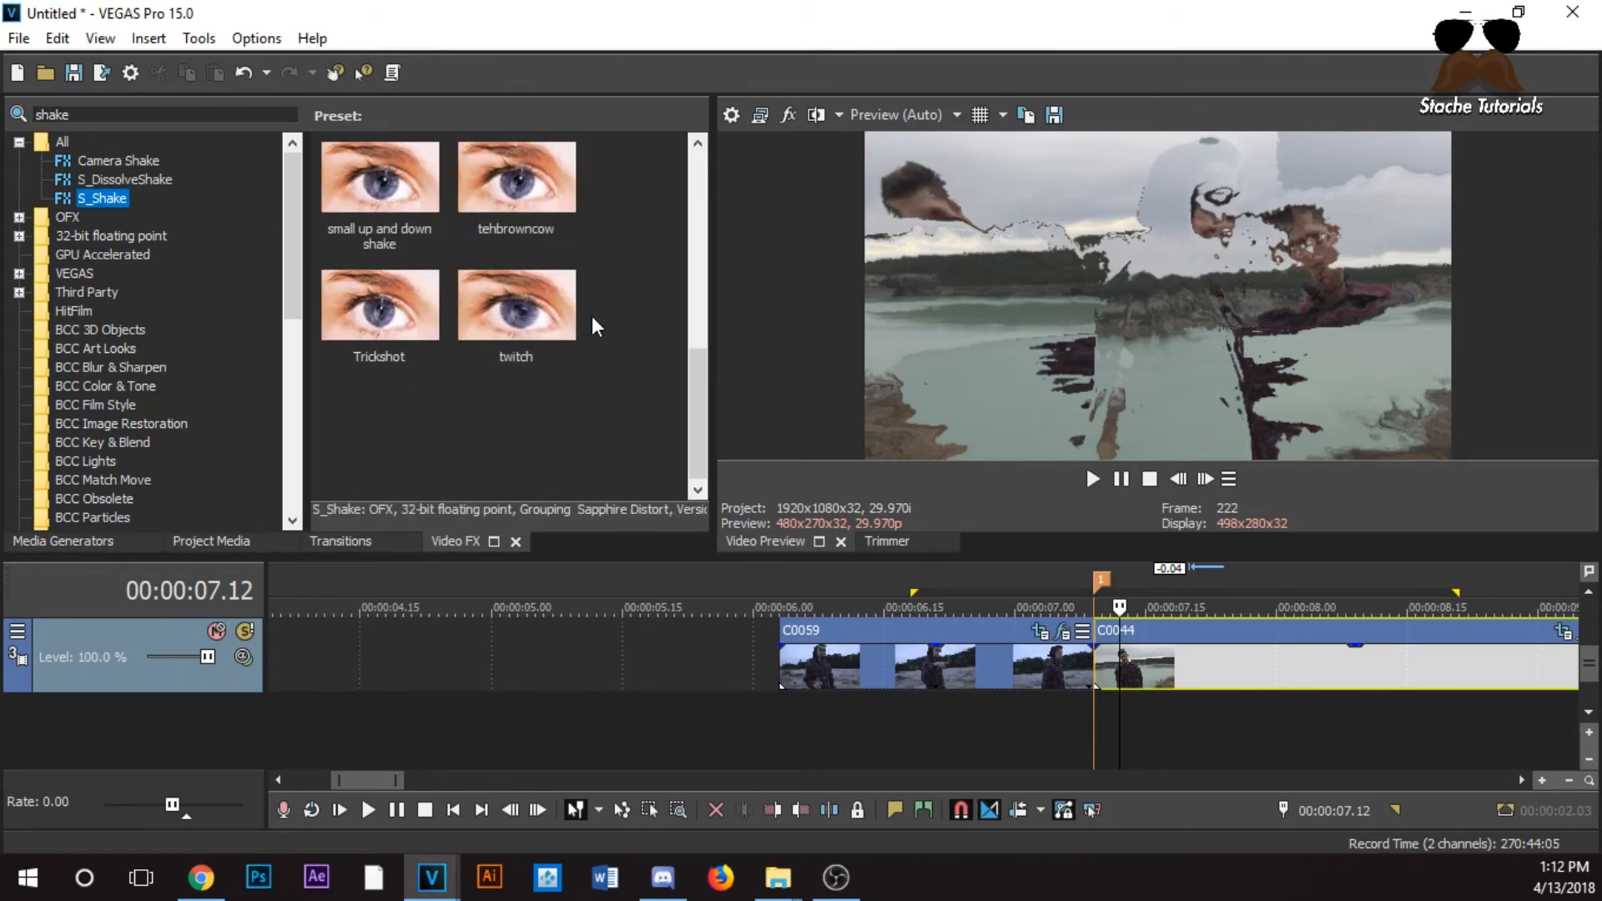
scroll(604, 333, "up", 4)
scroll(609, 374, "down", 2)
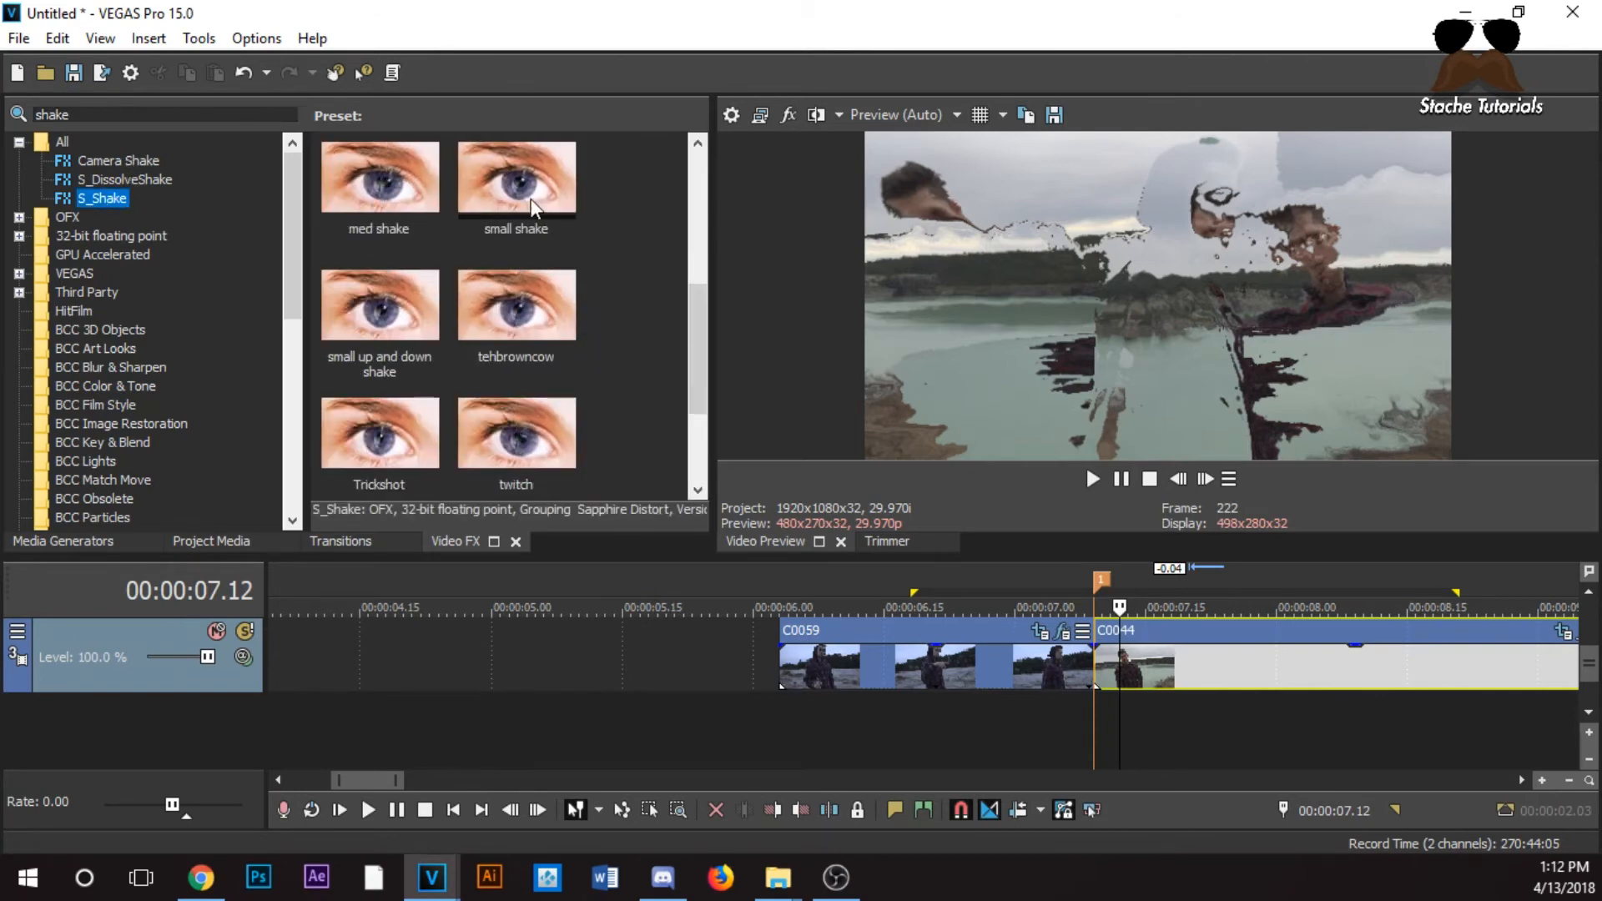
left_click_drag(405, 322, 472, 462)
left_click_drag(669, 562, 1117, 677)
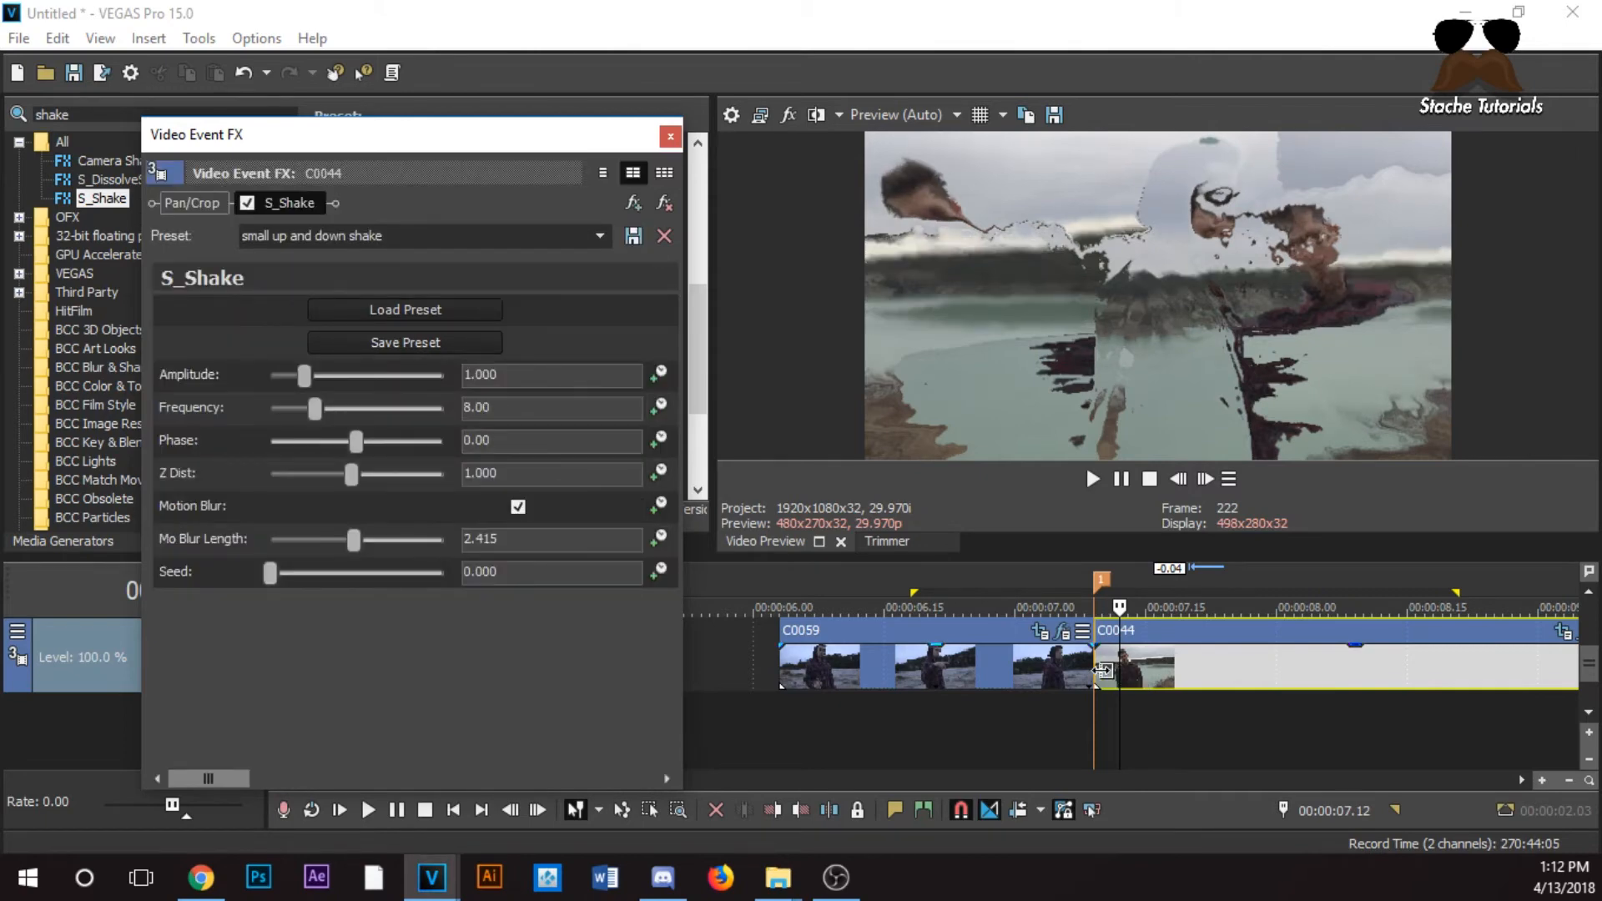
Animate the S_Shake Amplitude on C0044 so that it drops to 0.000 at 00:00:00.07 in the clip
left_click(1083, 668)
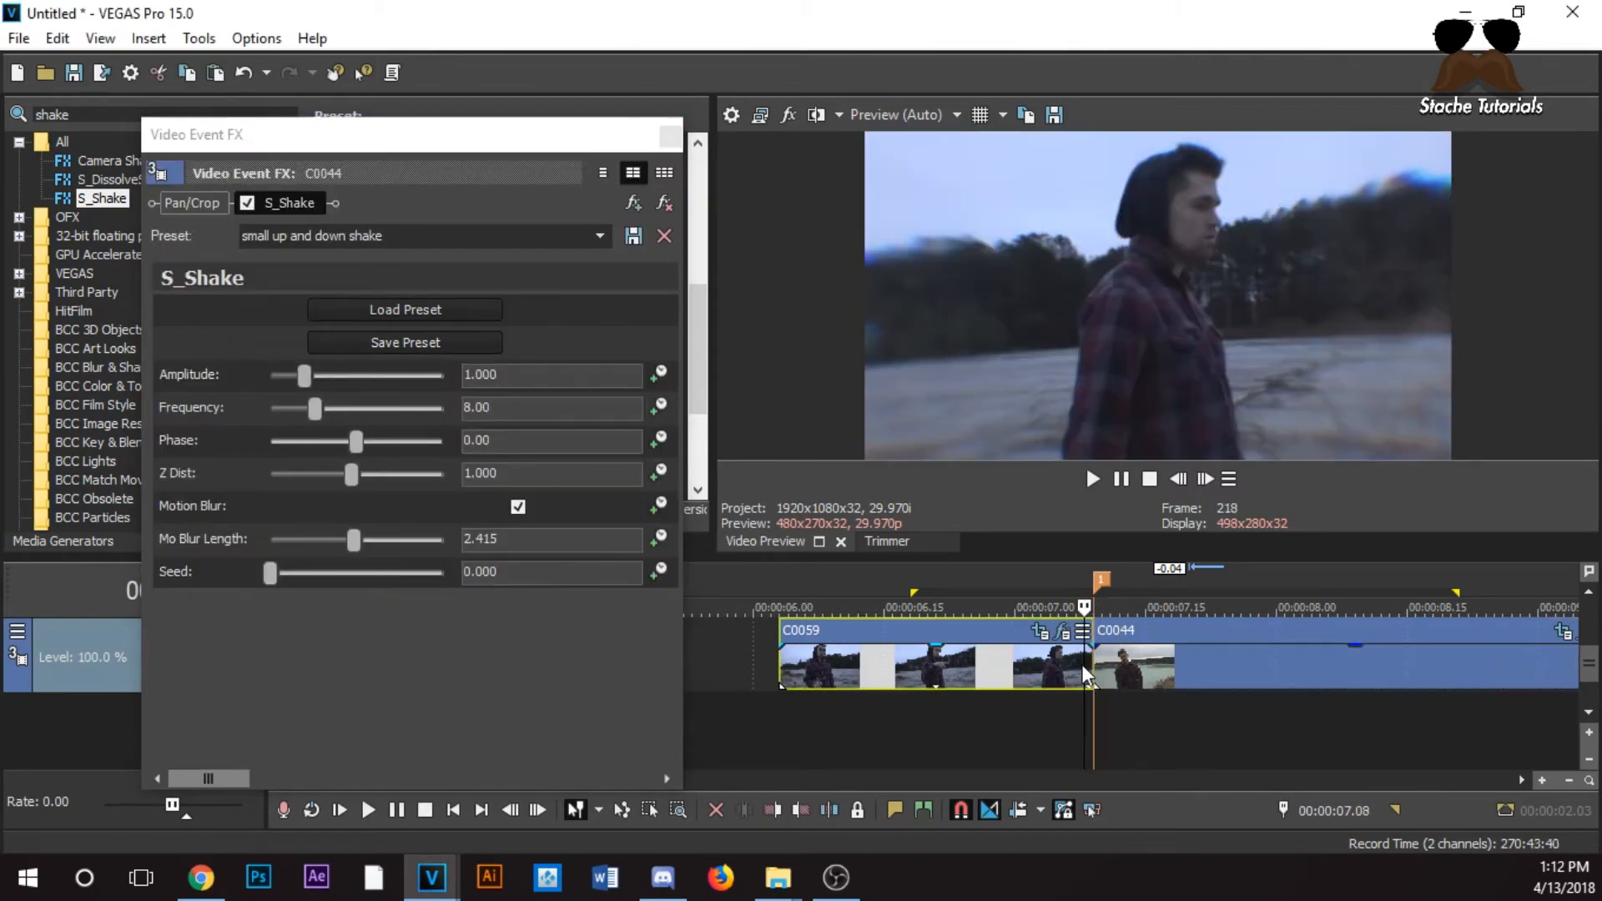
left_click(1100, 668)
left_click(1204, 479)
left_click(1205, 479)
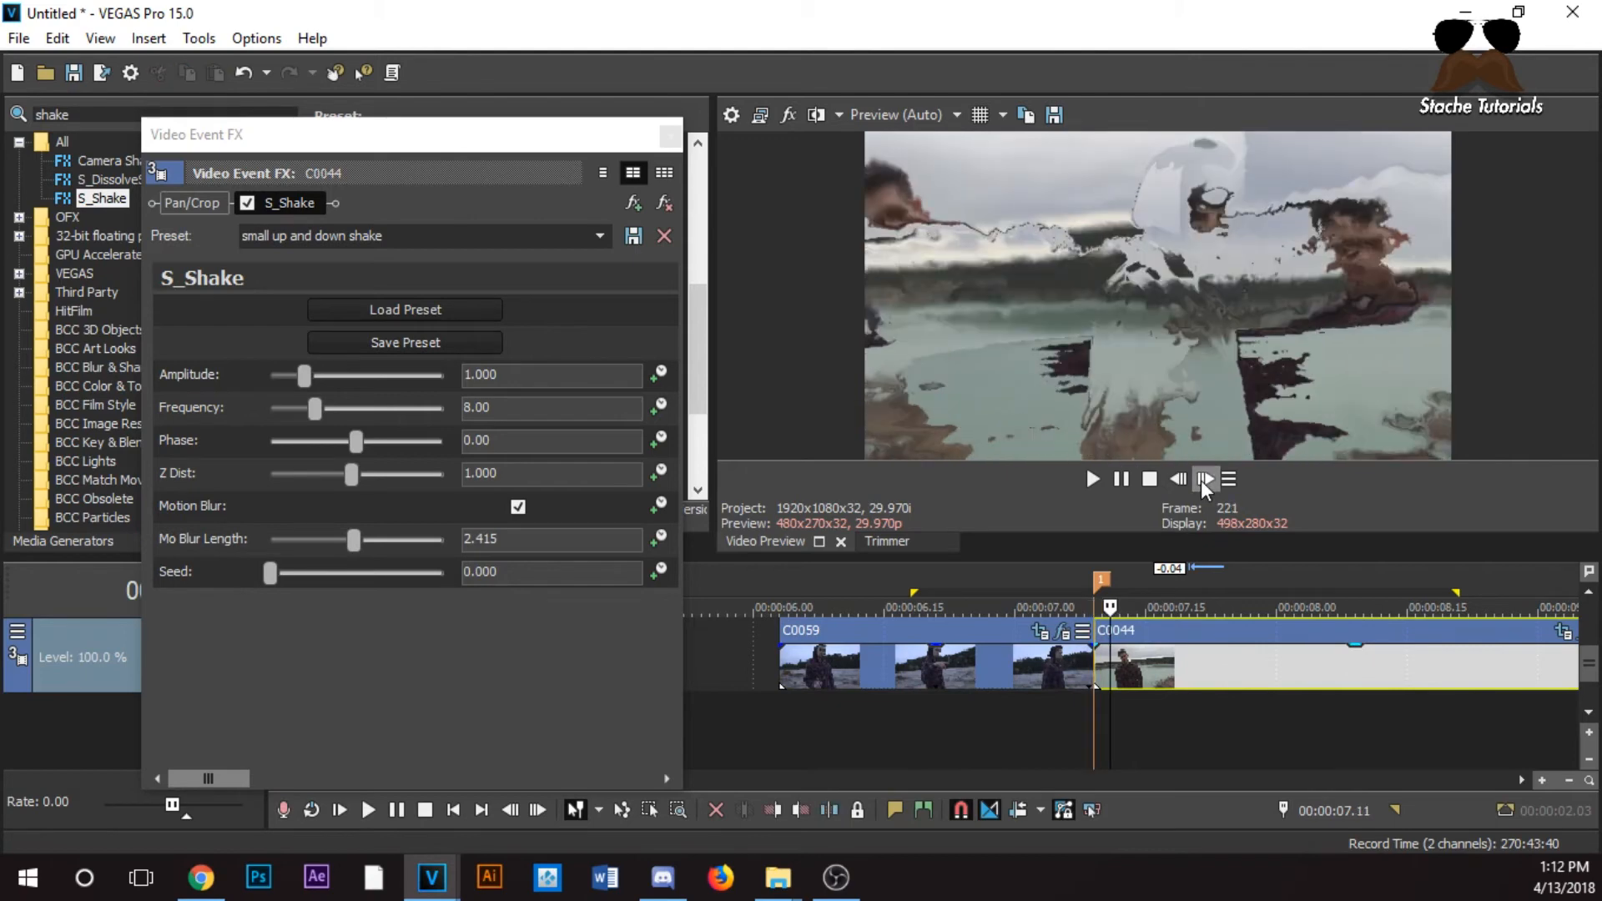
left_click(1204, 479)
left_click(1204, 479)
left_click(1204, 479)
left_click(1205, 479)
left_click(1205, 479)
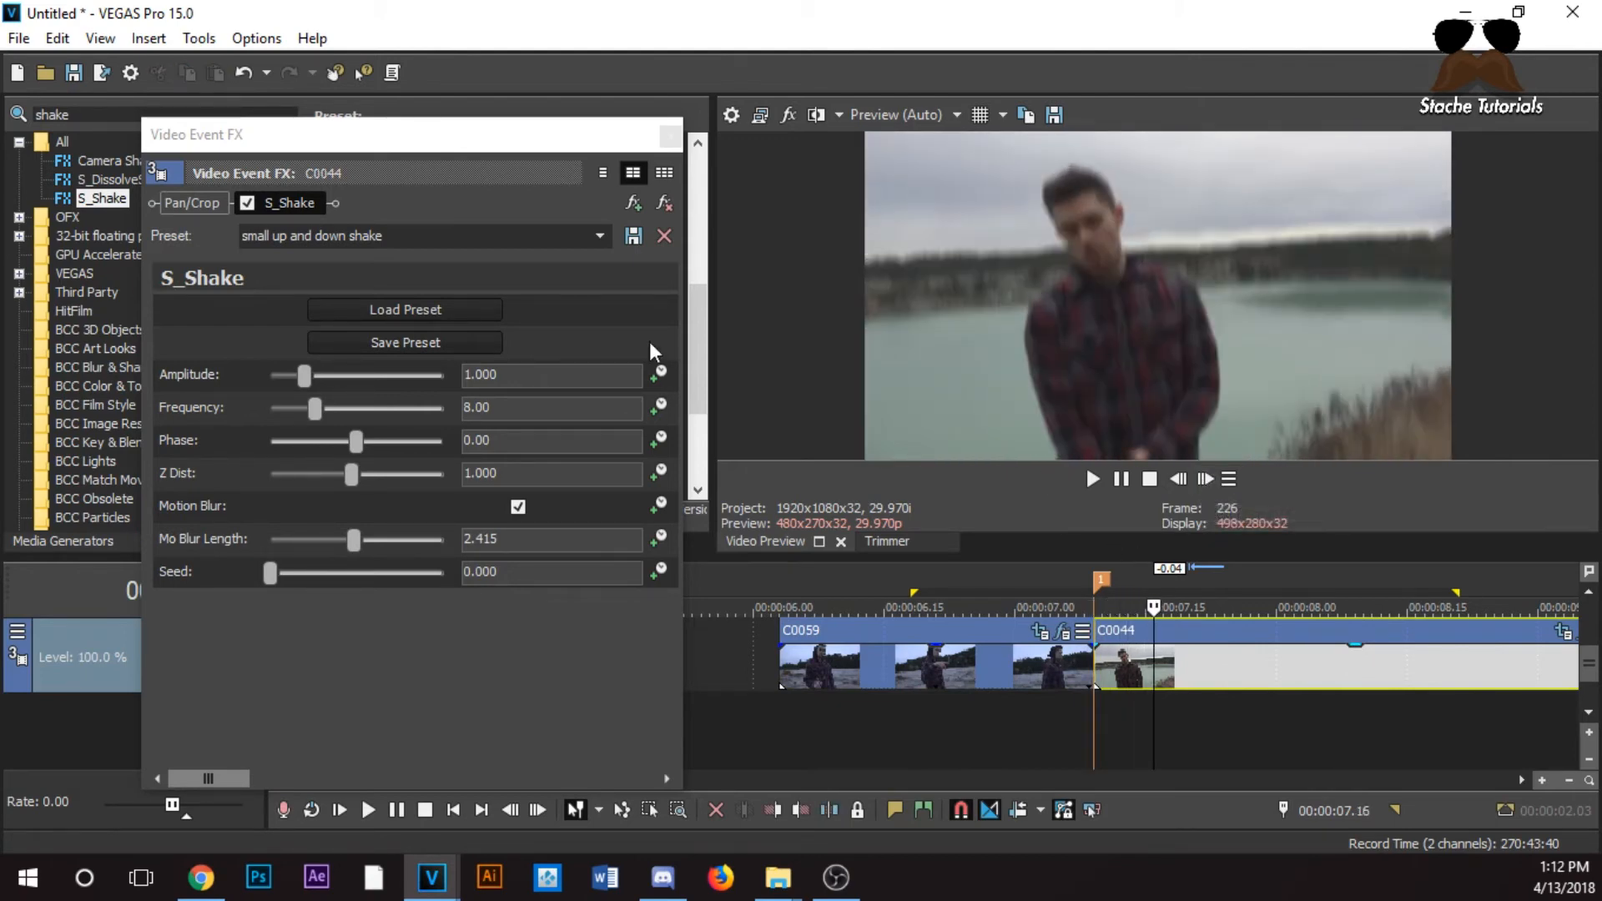
left_click(657, 374)
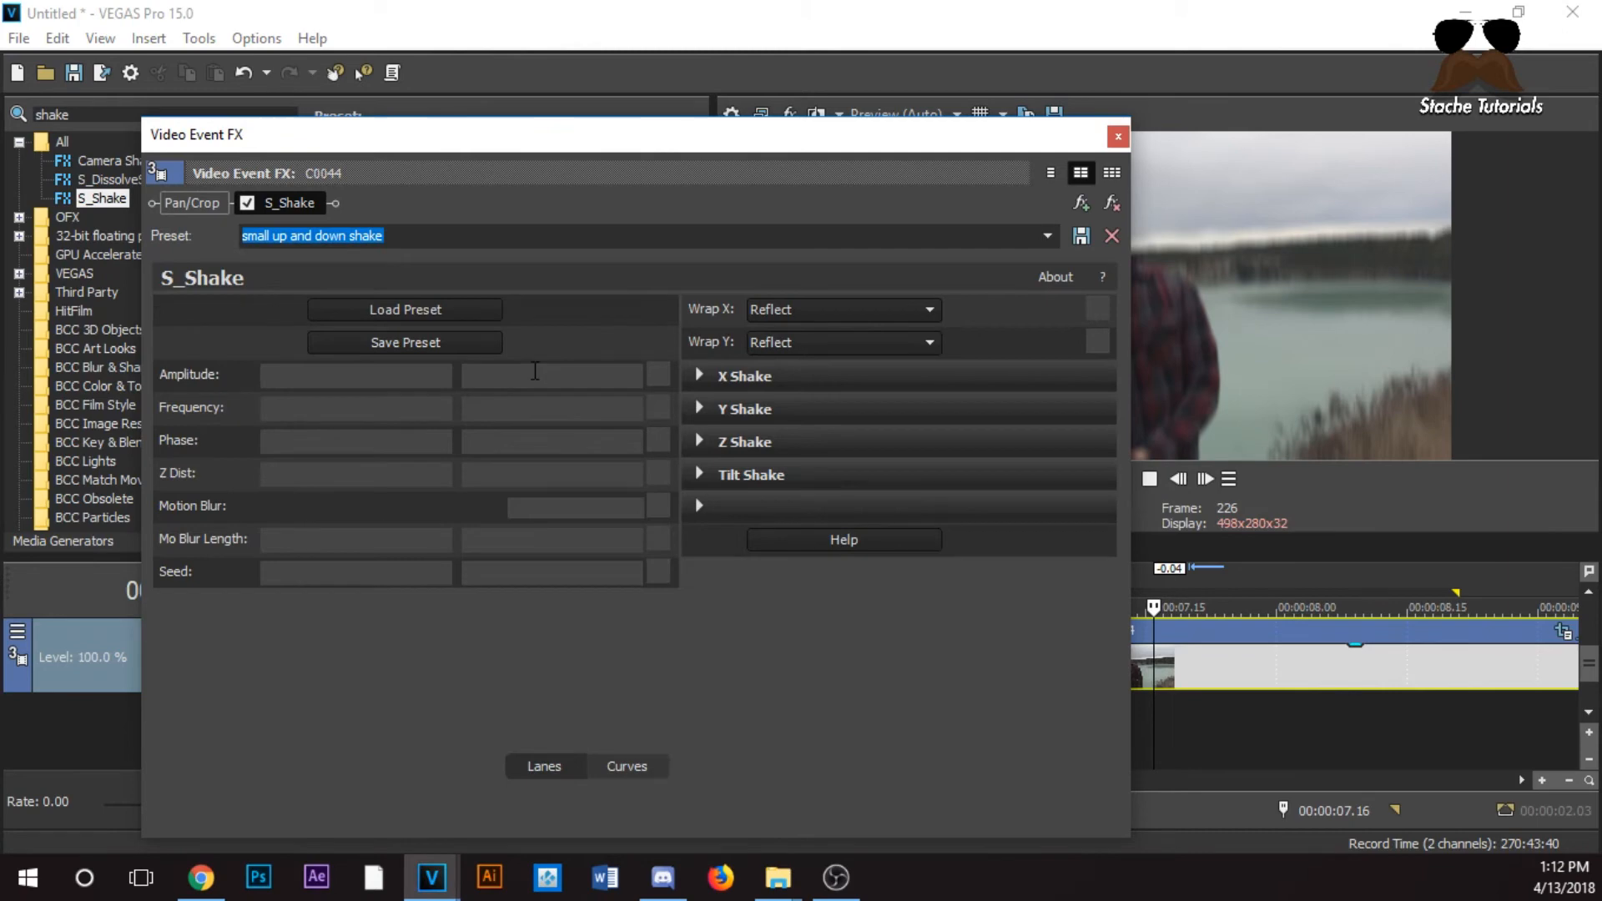
left_click_drag(305, 378, 221, 386)
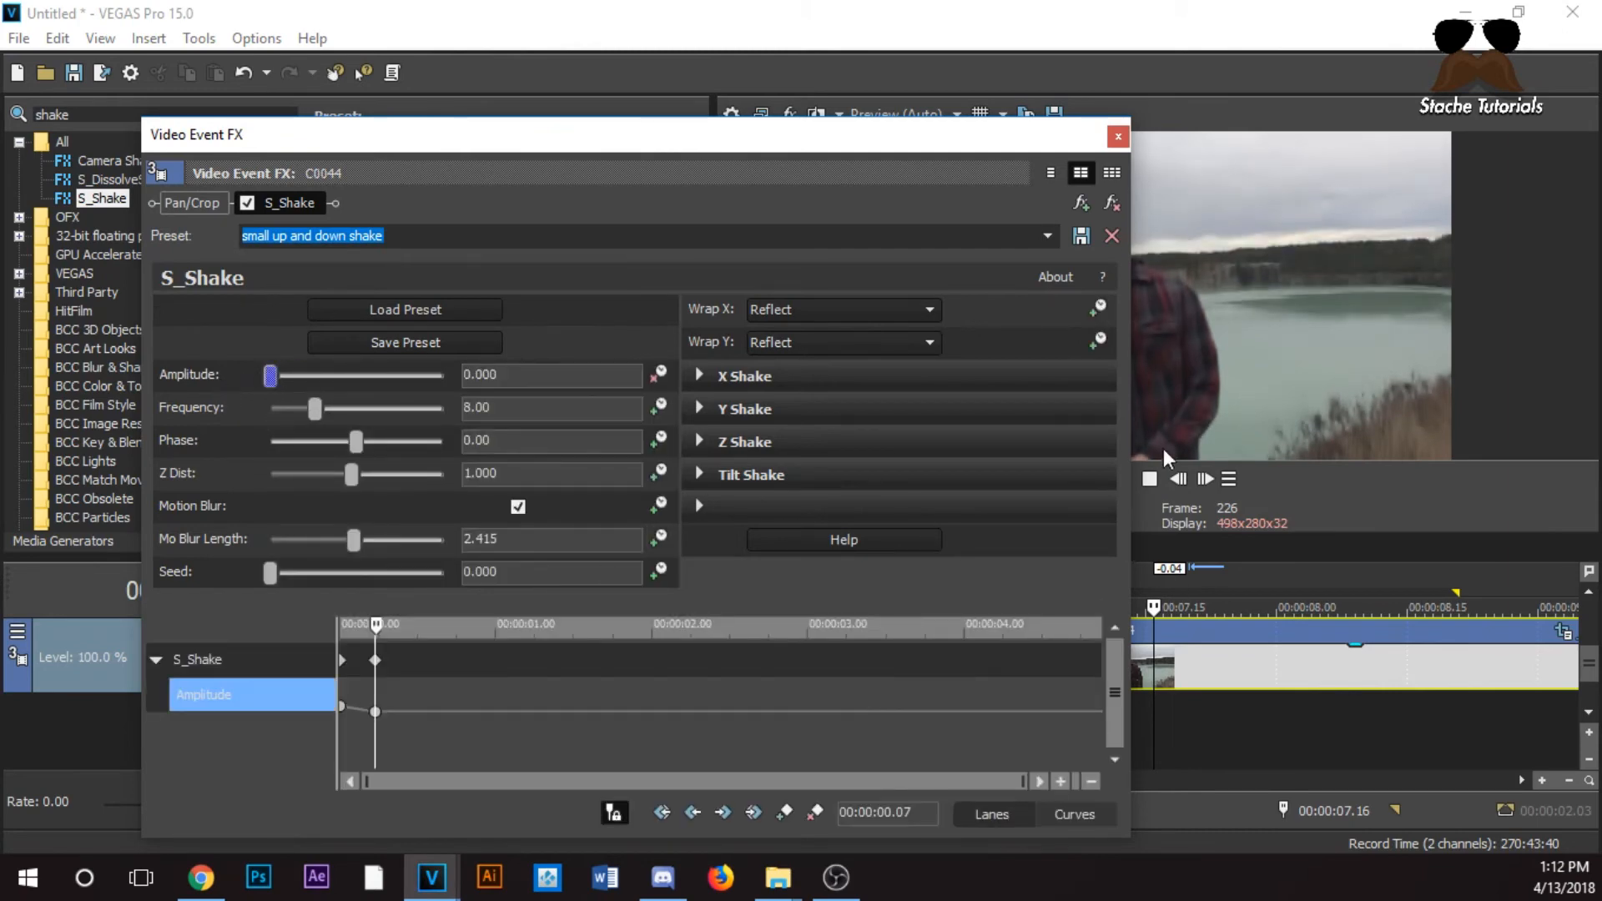
left_click_drag(787, 386, 771, 386)
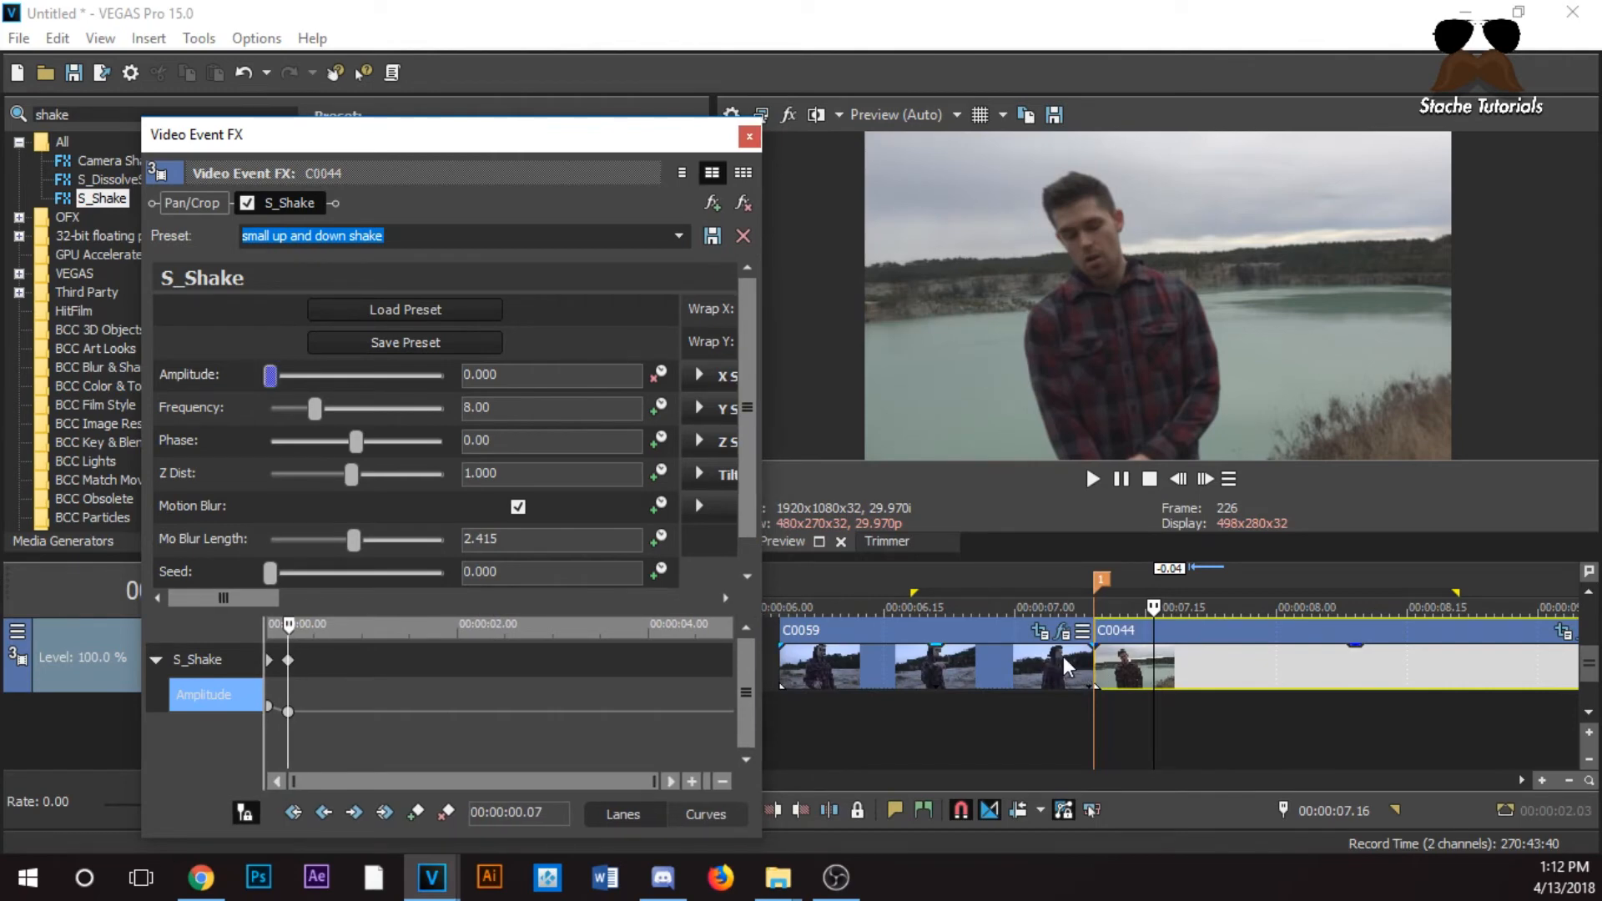
Check the fading shake frame by frame from the marker and play back a short loop region across the cut
left_click(1093, 668)
left_click(1205, 480)
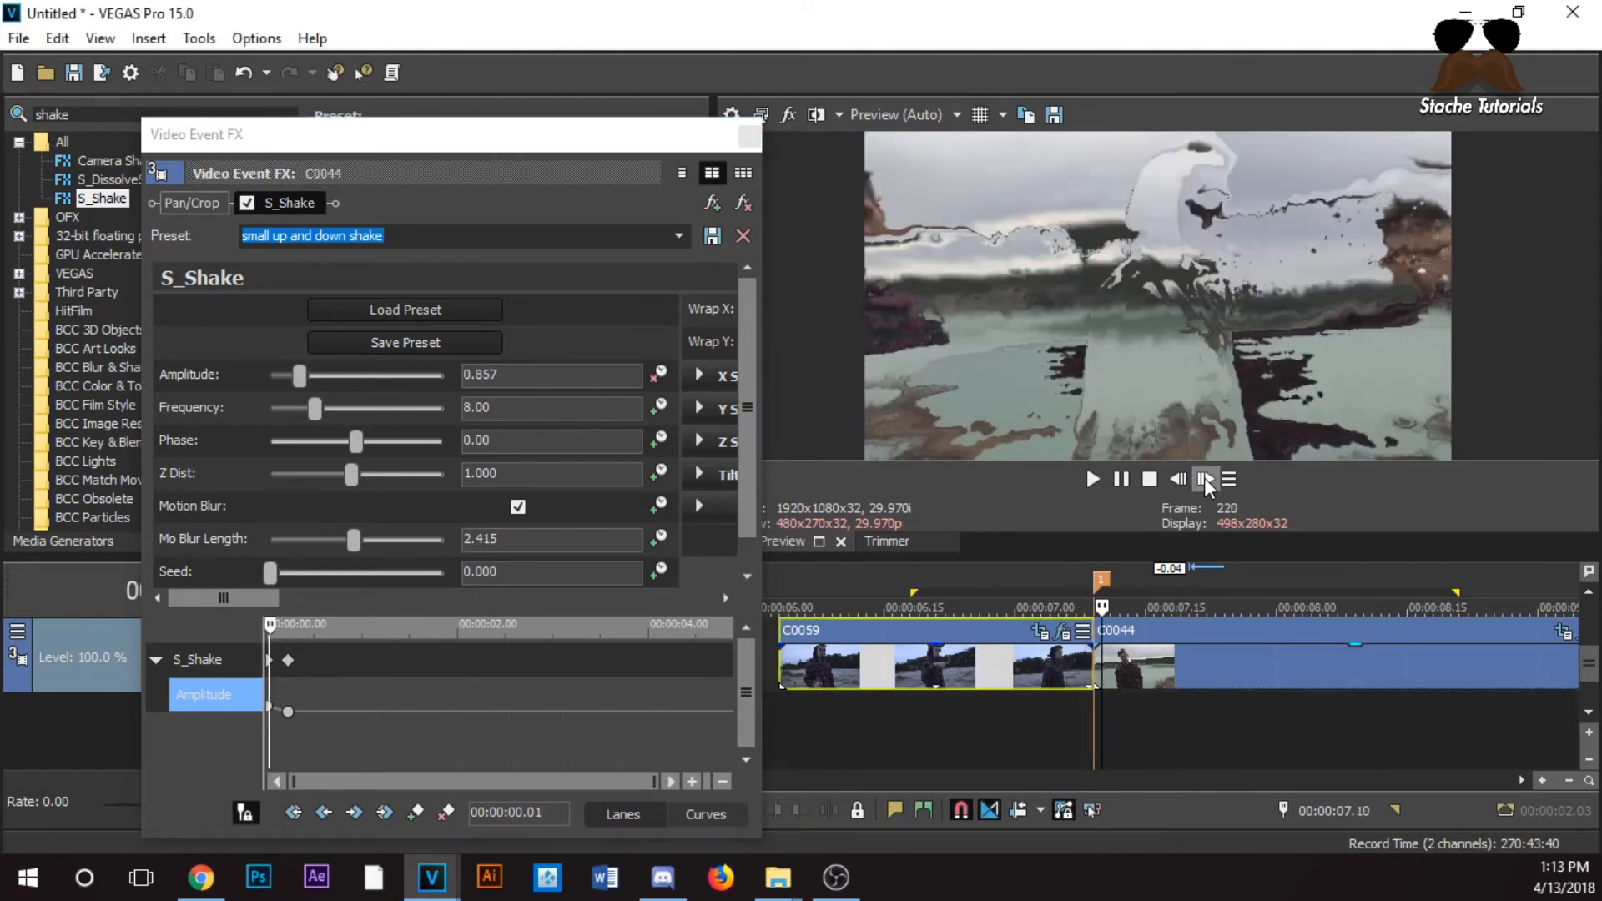
left_click(1205, 480)
left_click(1205, 480)
left_click(1205, 480)
left_click(1205, 480)
left_click(1205, 480)
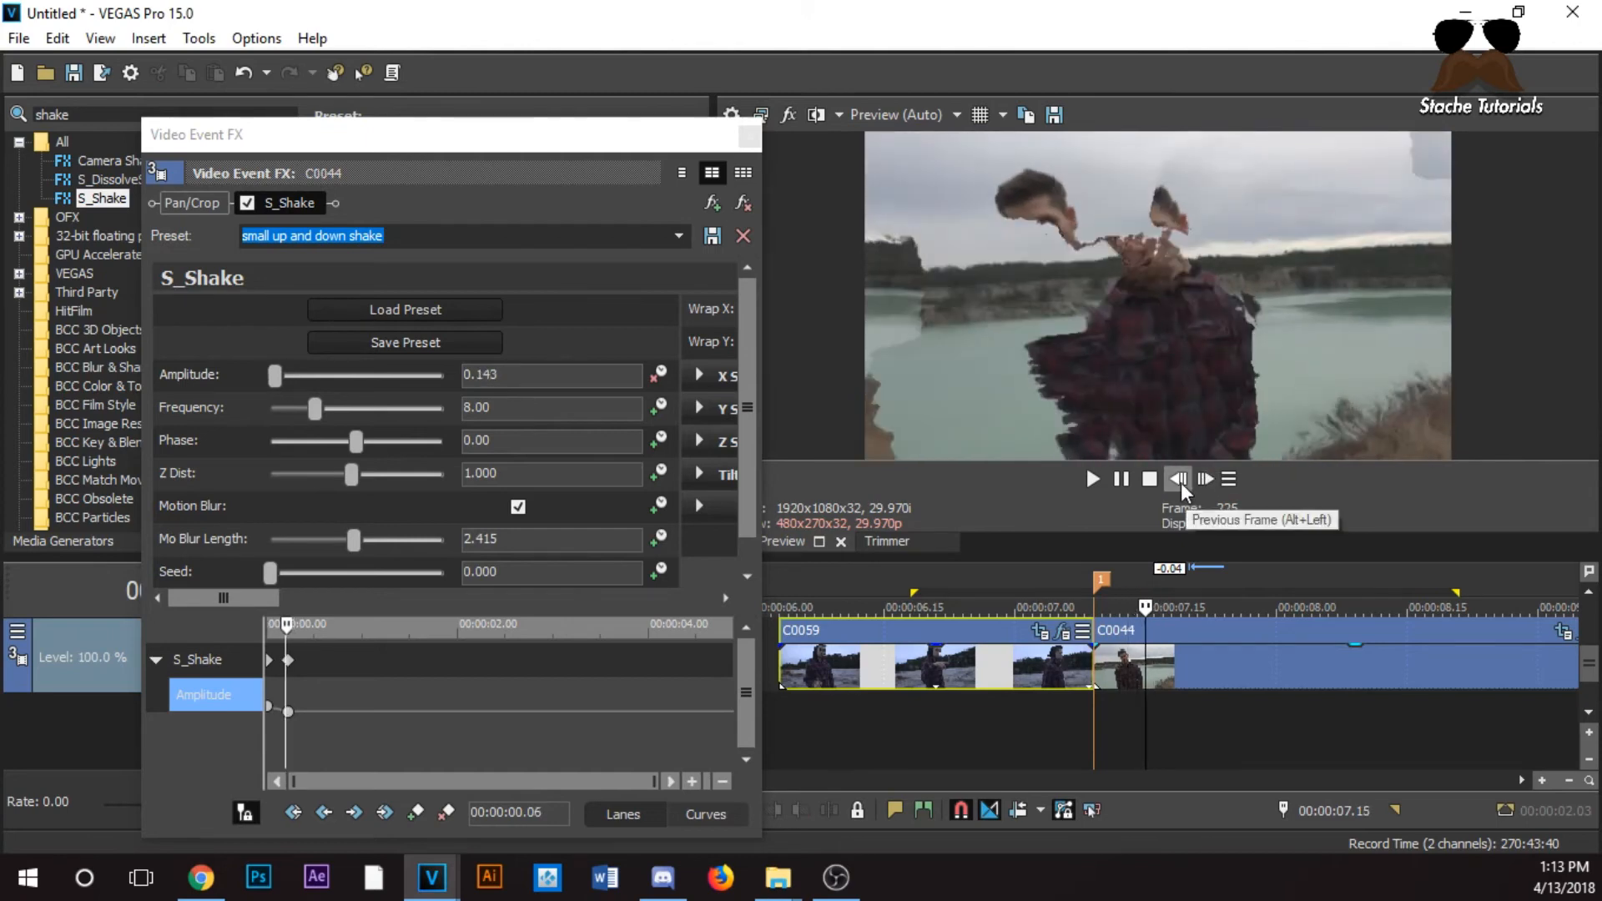
left_click(1178, 479)
left_click_drag(1042, 727, 1171, 714)
key("space")
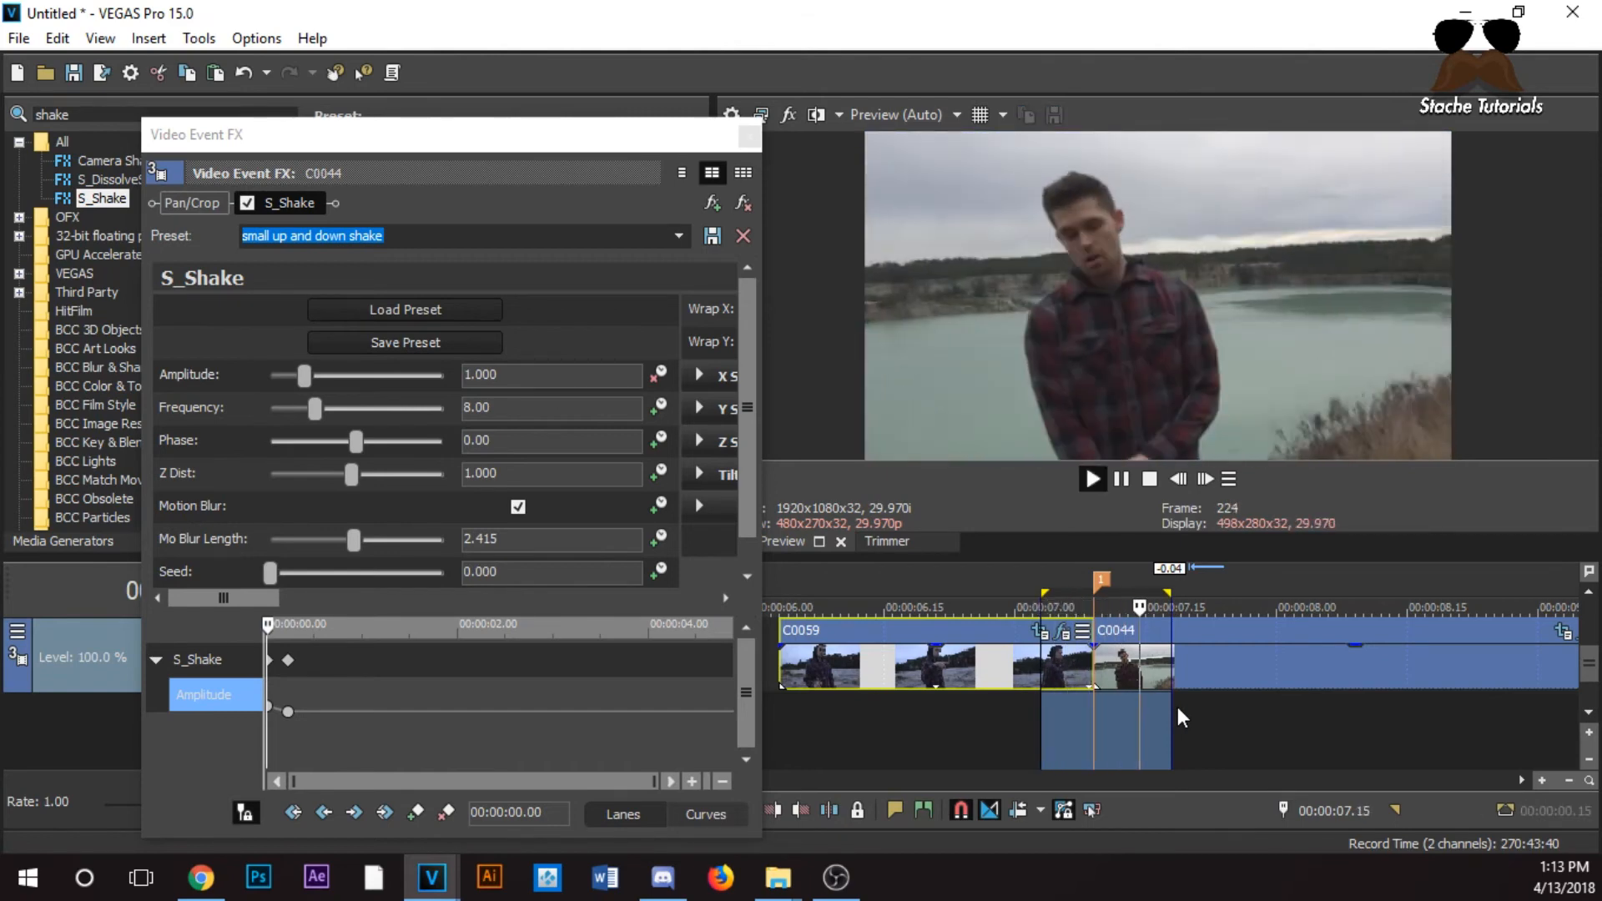
Set the starting S_Shake Amplitude on C0044 to 2.619 and play back the loop region from 00:00:07.04 to 00:00:08.02
left_click(1093, 715)
left_click(1152, 479)
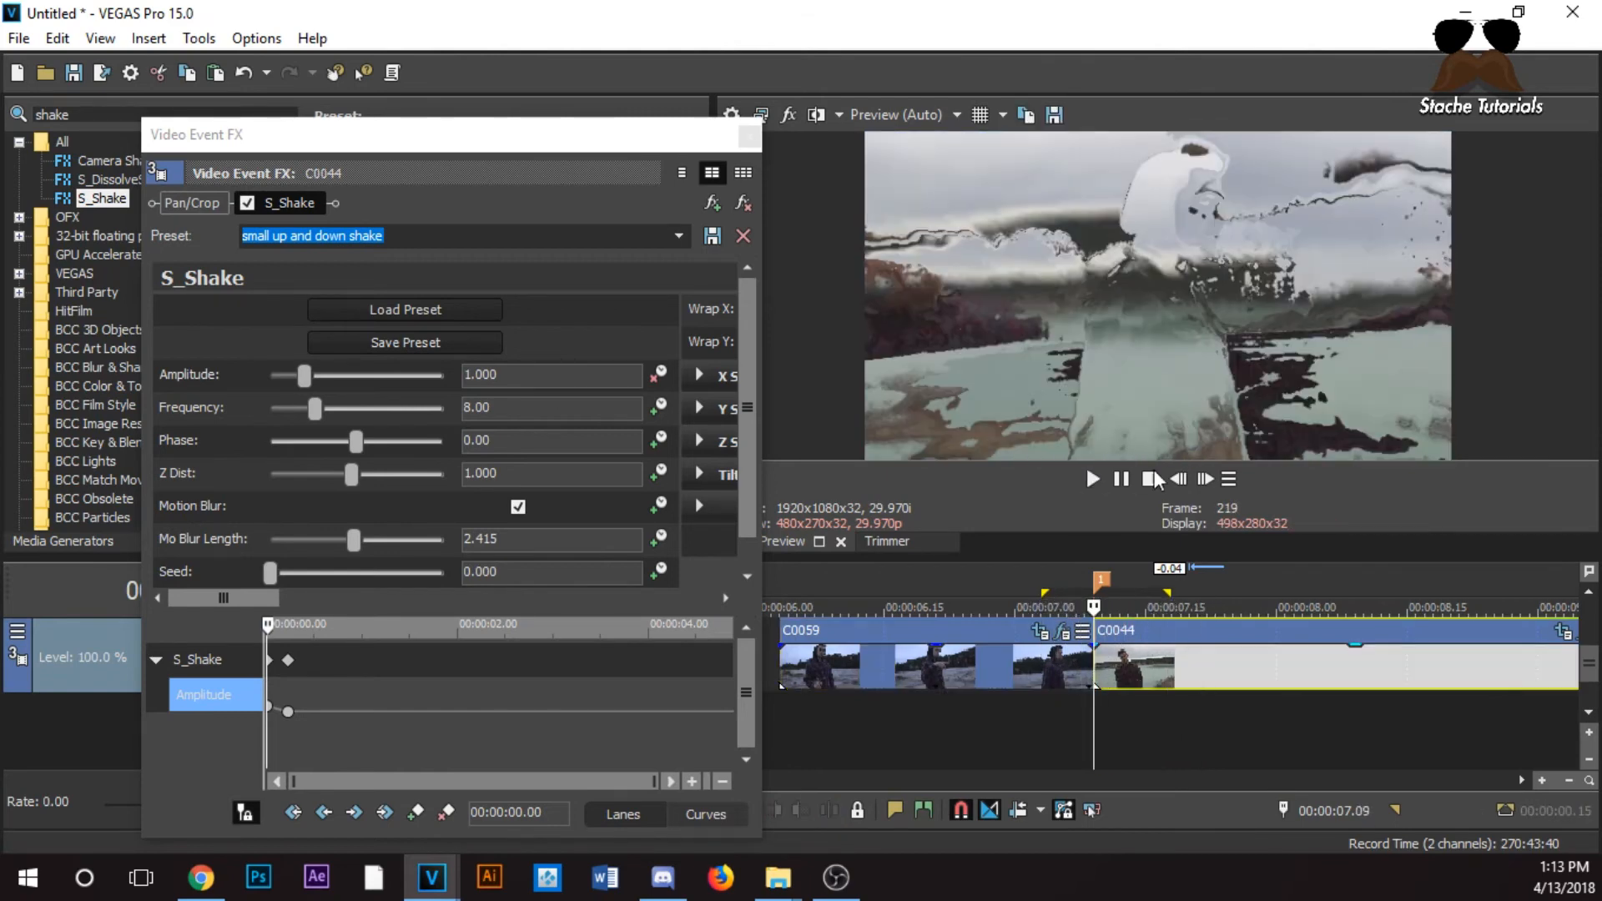
left_click_drag(305, 376, 369, 387)
left_click_drag(1049, 732, 1295, 709)
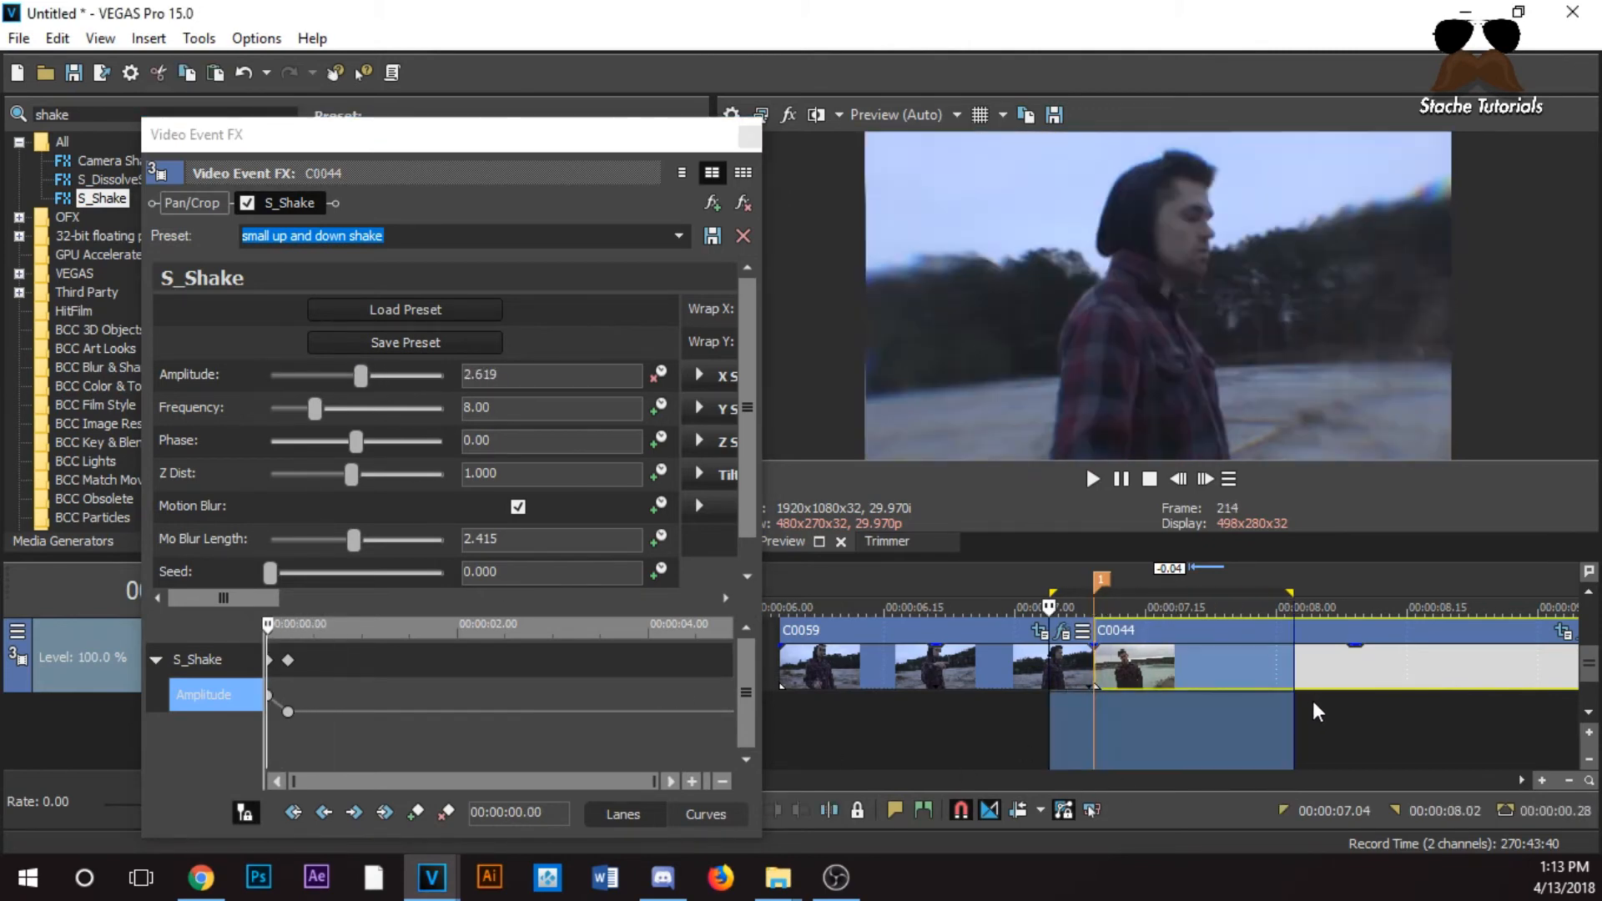
key("space")
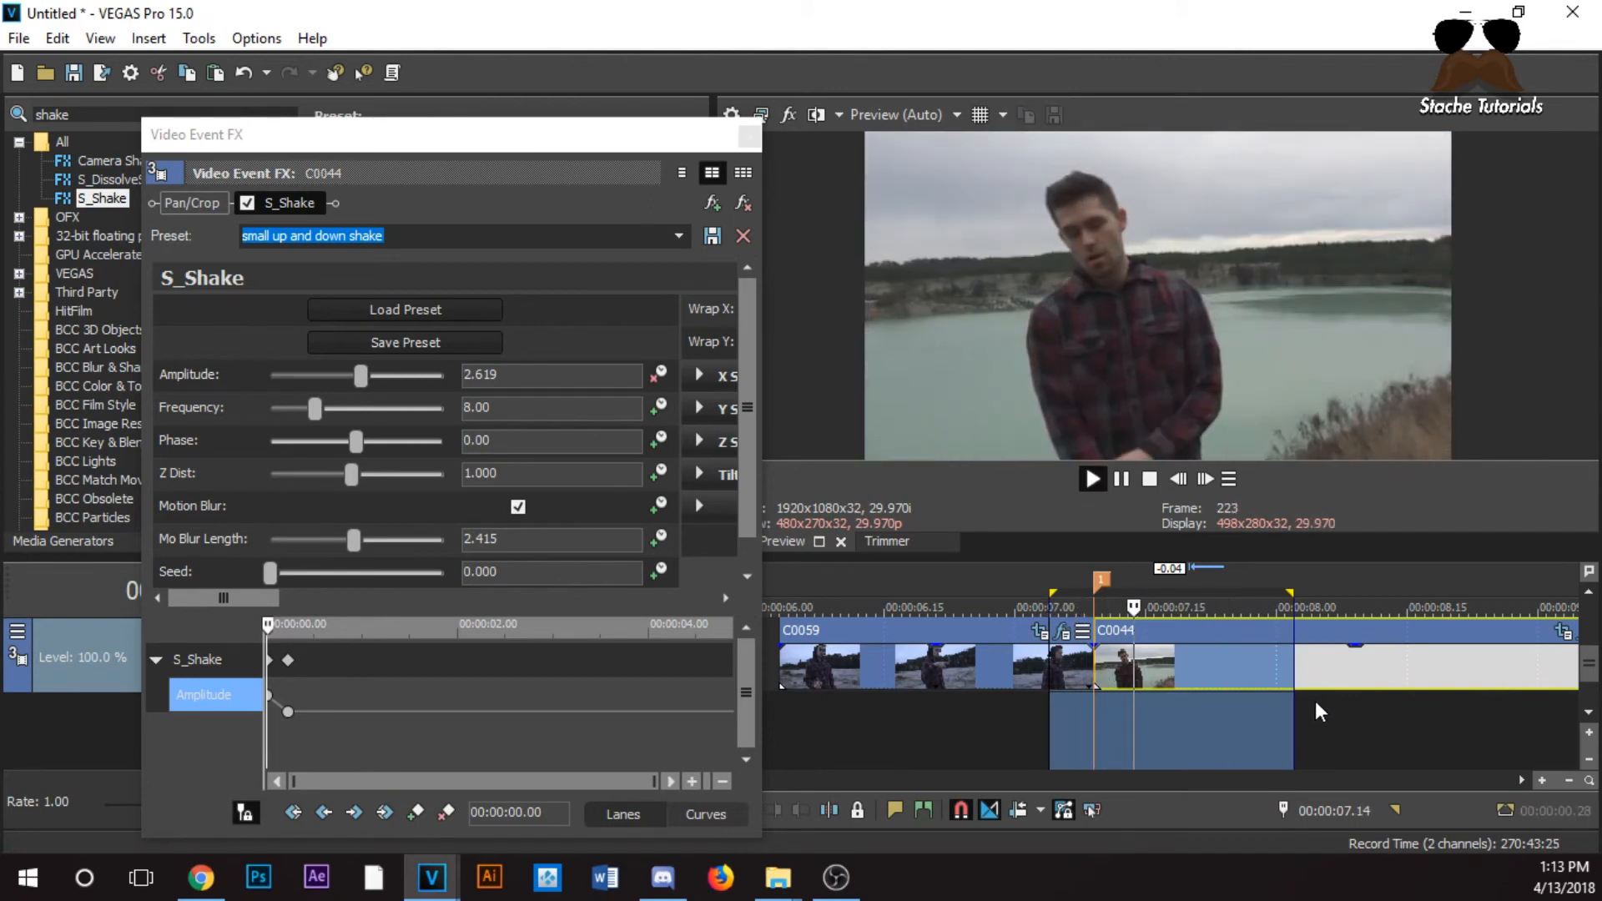
Extend the loop region to 00:00:07.04–00:00:08.10 and play back the transition, including from the footage before it
key("space")
left_click_drag(1589, 664, 1589, 640)
left_click_drag(1189, 673, 1241, 668)
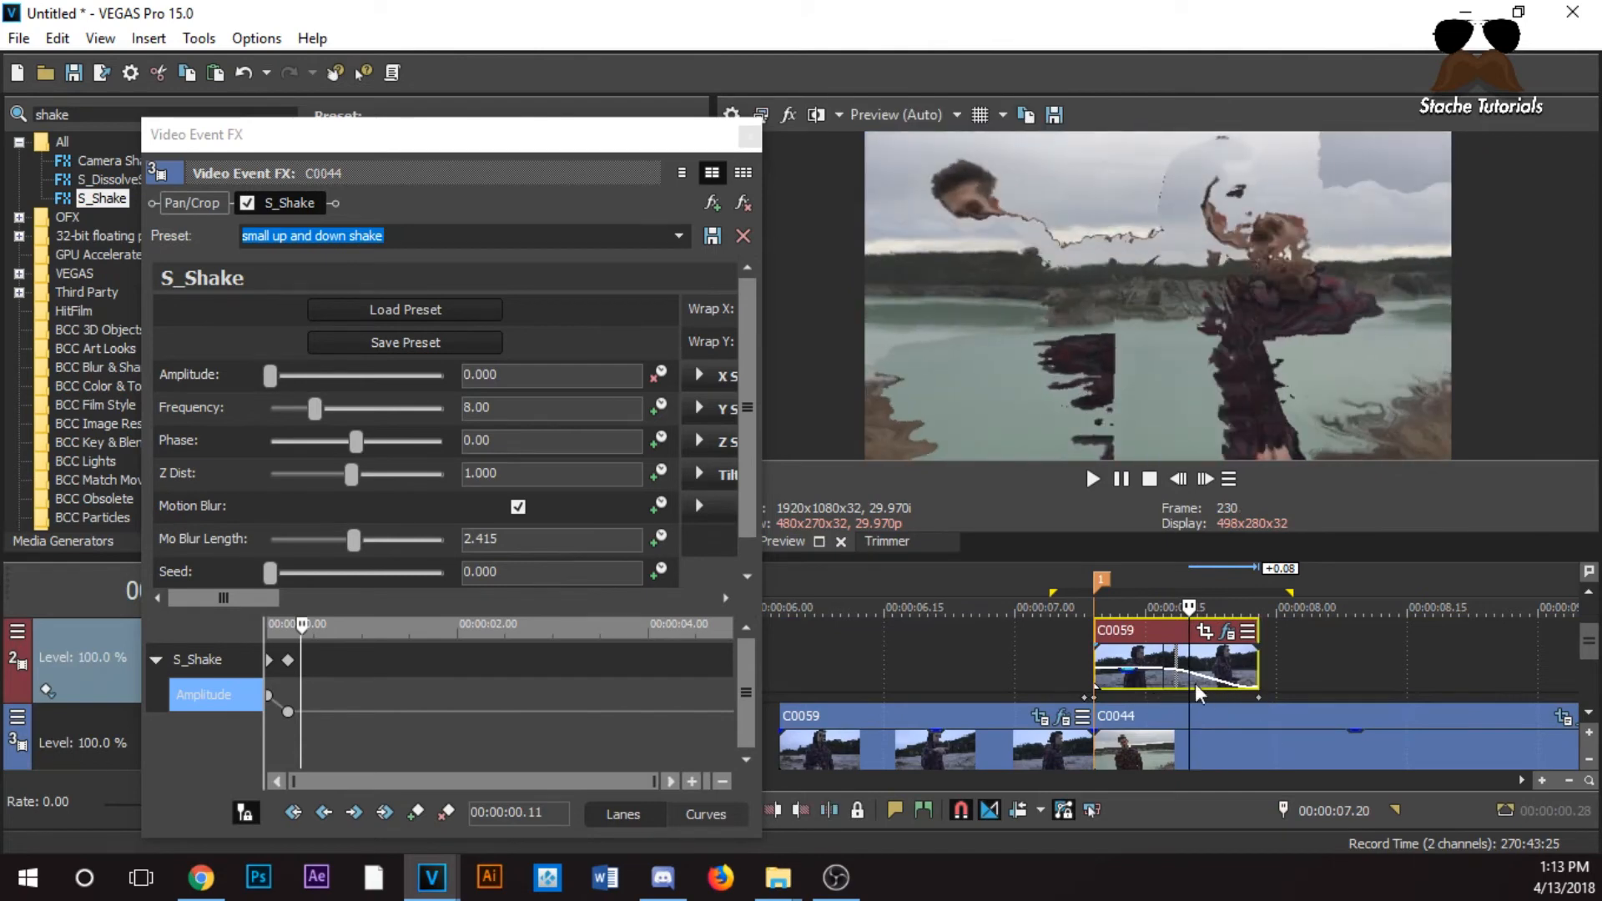
left_click_drag(1165, 665, 1364, 662)
key("space")
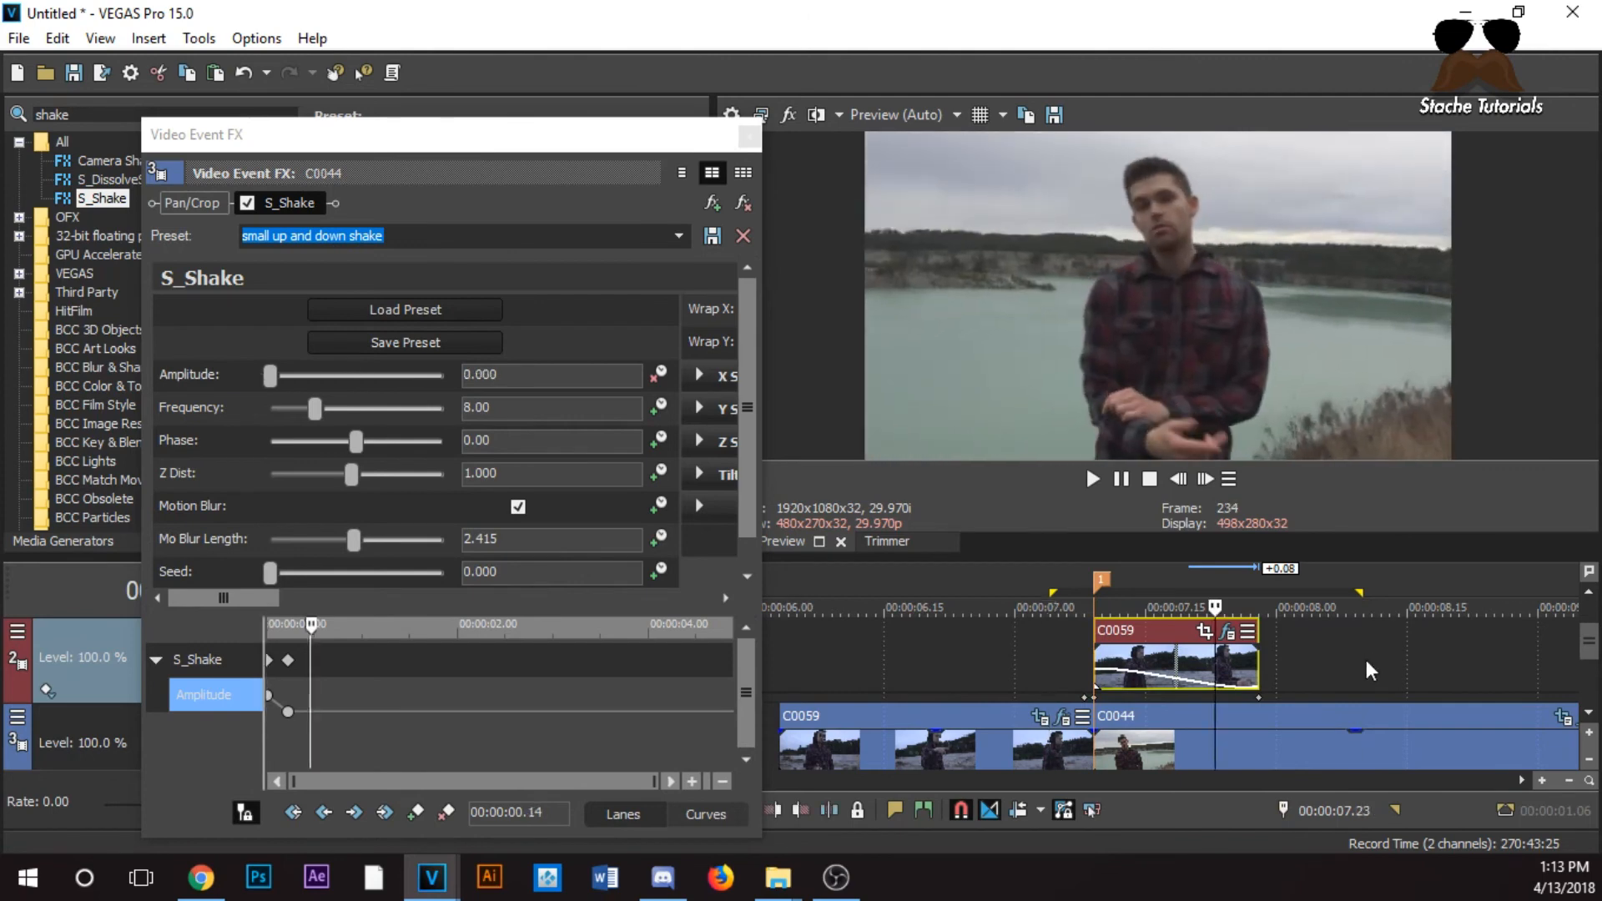
key("space")
key("space")
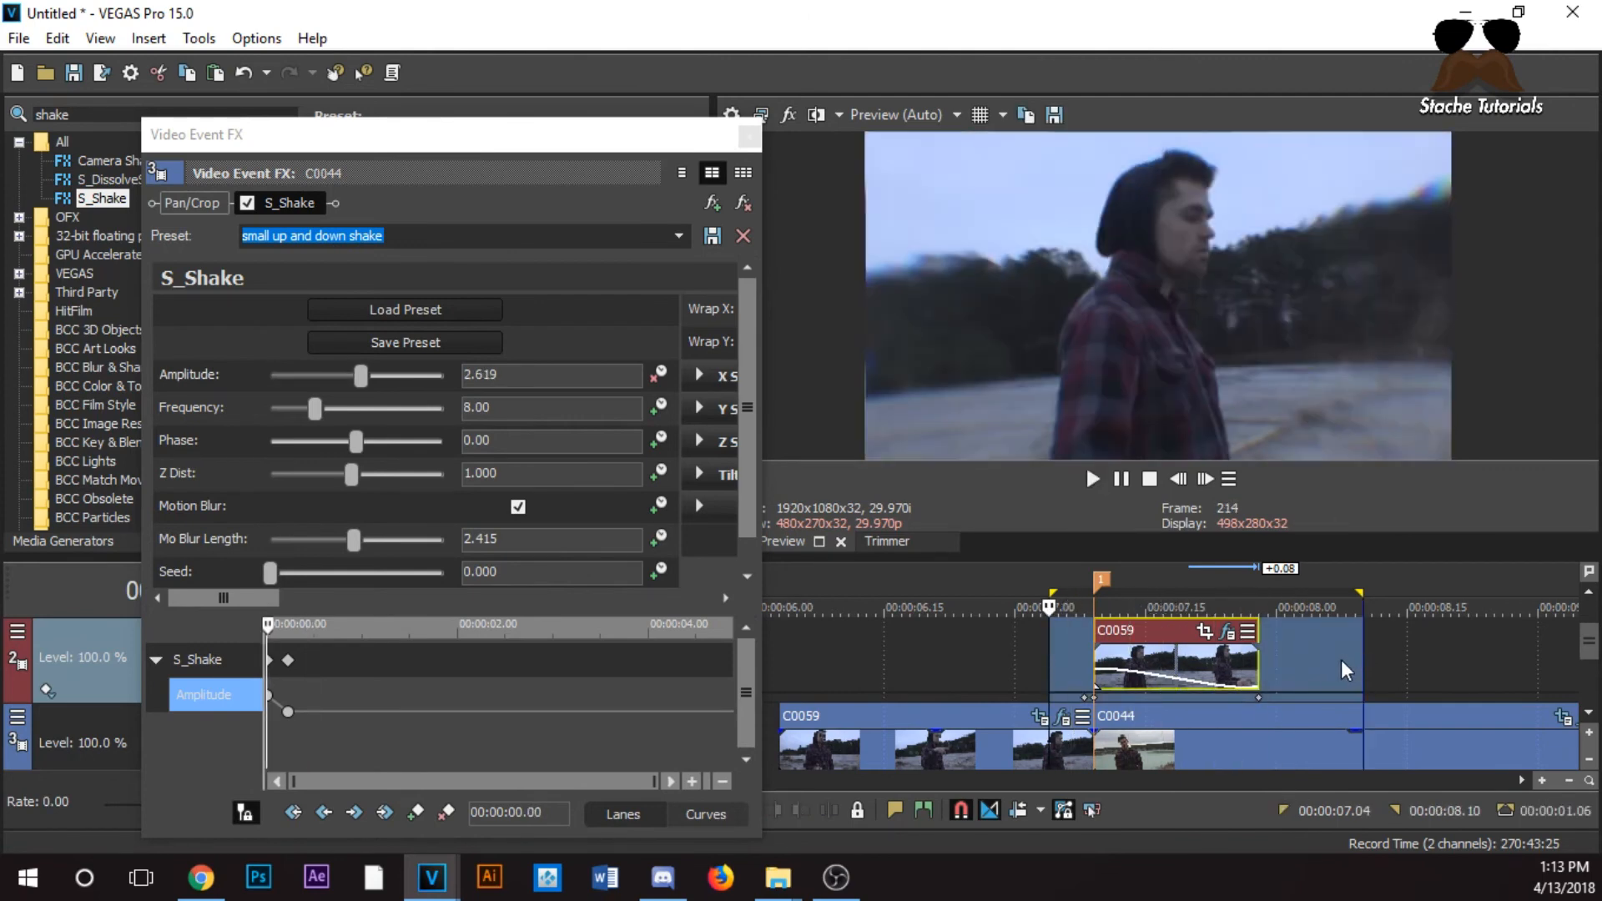
left_click(980, 641)
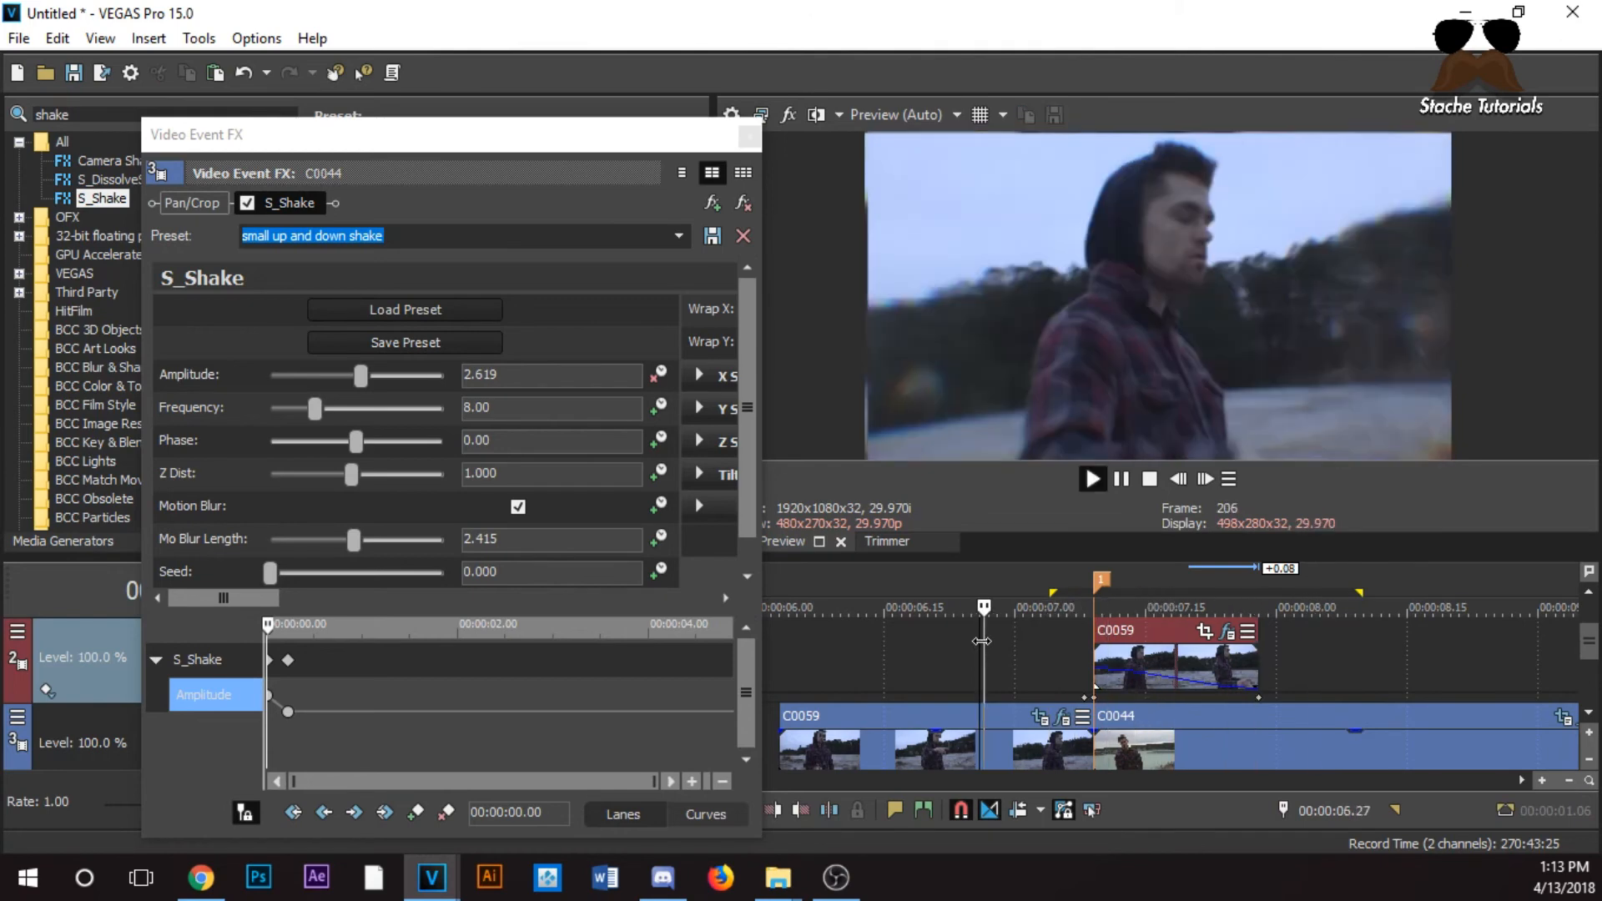
key("space")
Set the preview quality to Best (Full) and examine the transition frame by frame from 00:00:07.14 to 00:00:07.19
left_click(1137, 657)
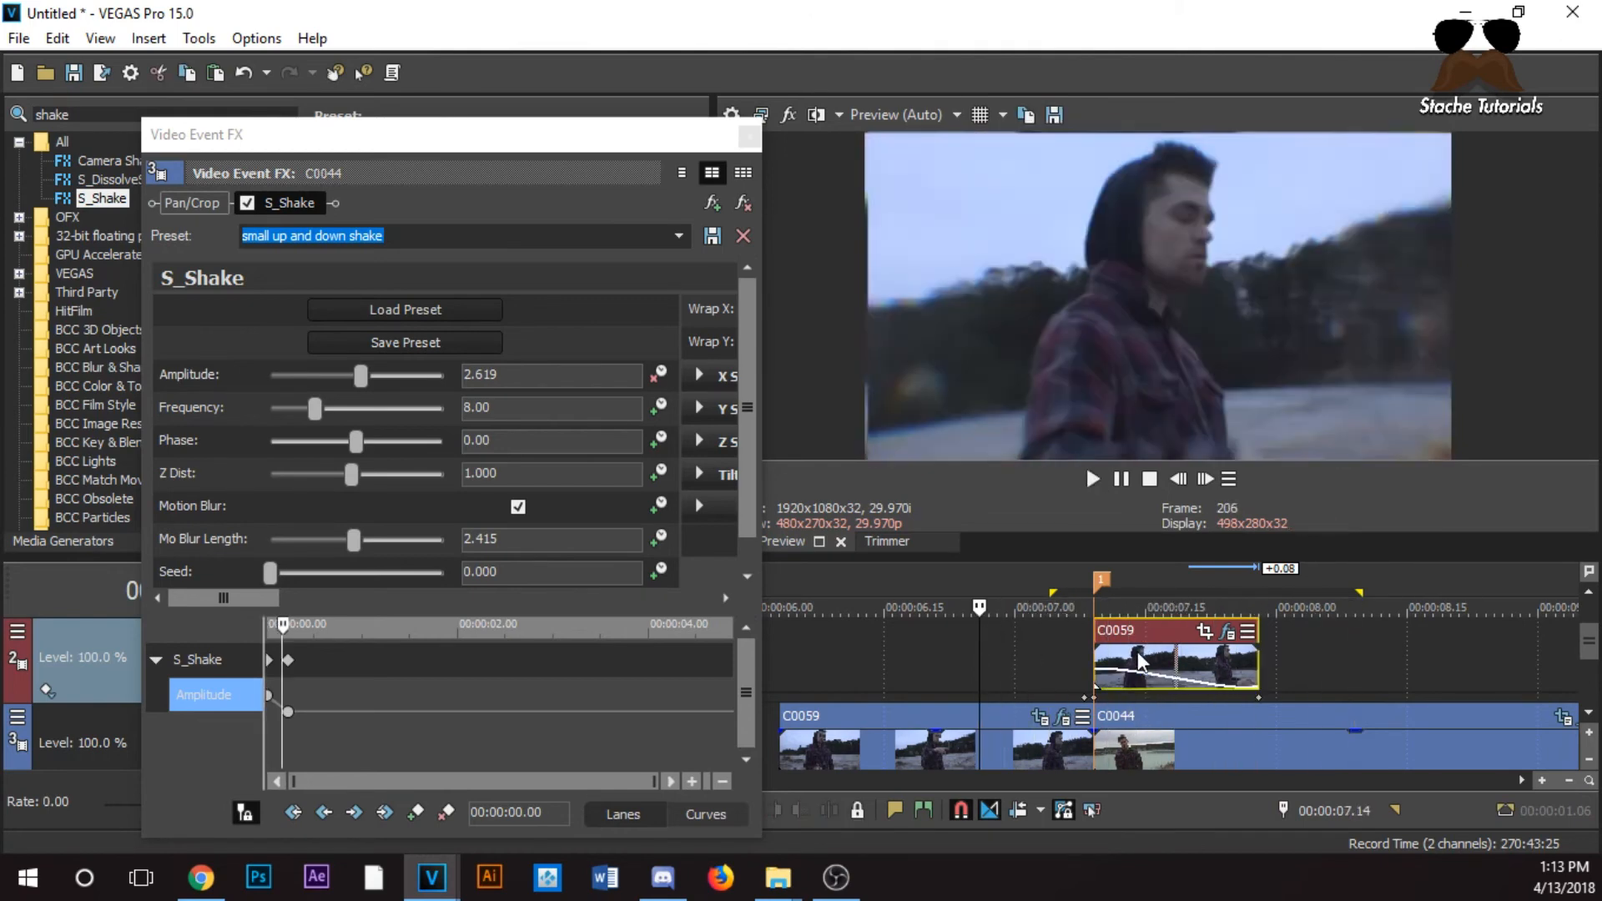
left_click(895, 115)
mouse_move(914, 215)
left_click(1035, 242)
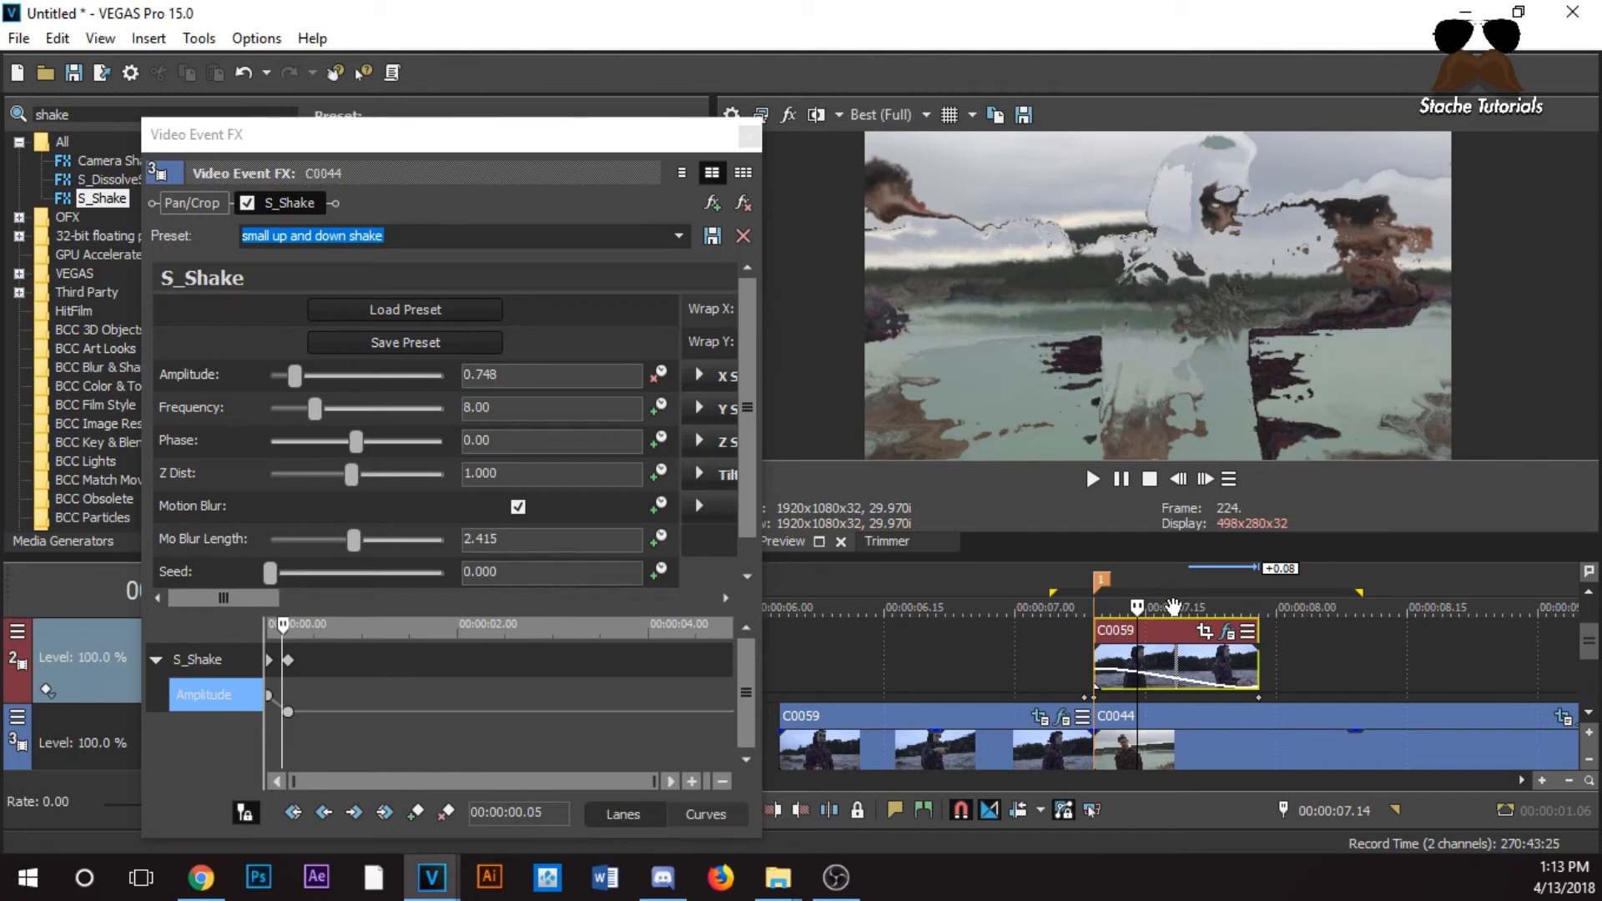
left_click(1204, 479)
left_click(1204, 479)
left_click(1204, 479)
left_click(1205, 479)
left_click(1204, 479)
left_click(1207, 481)
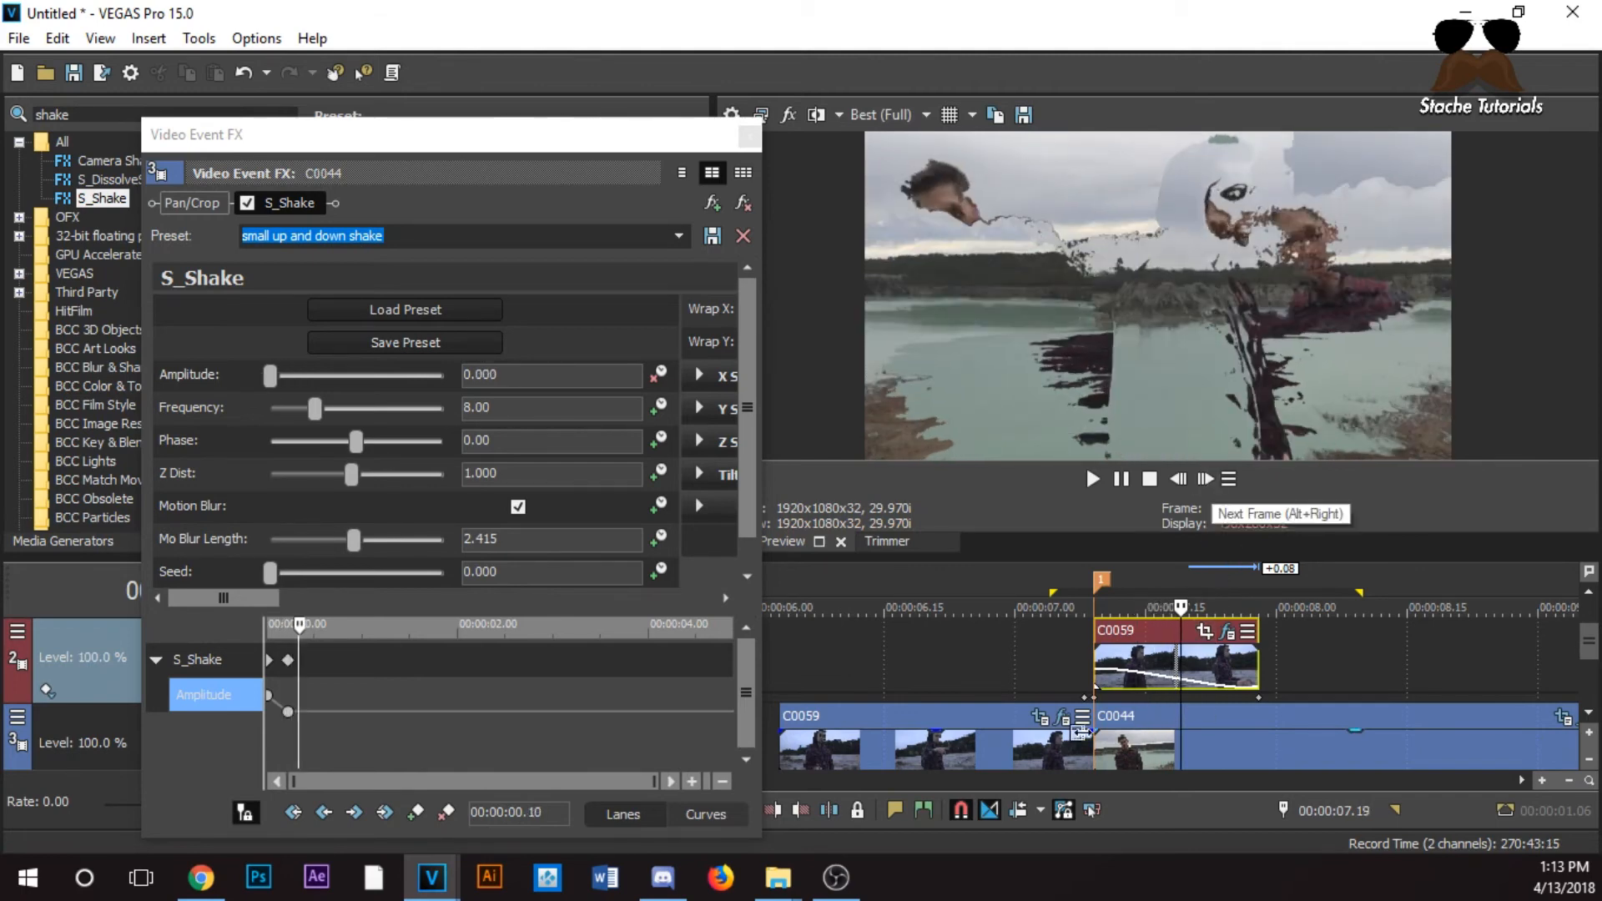
Move the second S_Shake Amplitude keyframe on C0044 to 00:00:00.25 in the clip
left_click_drag(288, 663, 346, 665)
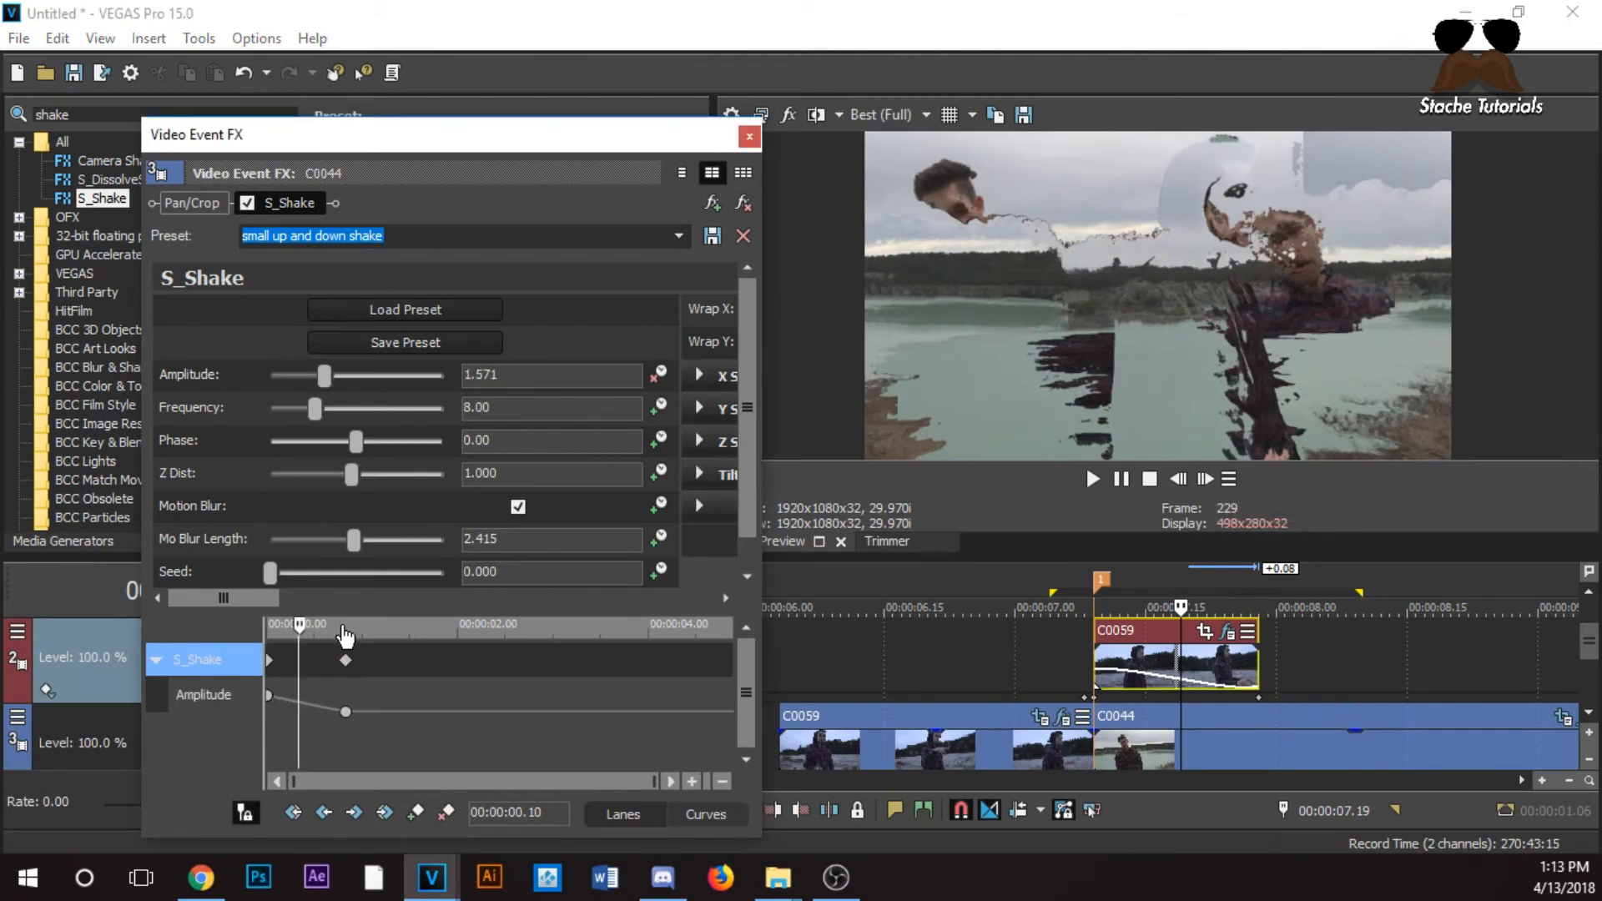
left_click(347, 683)
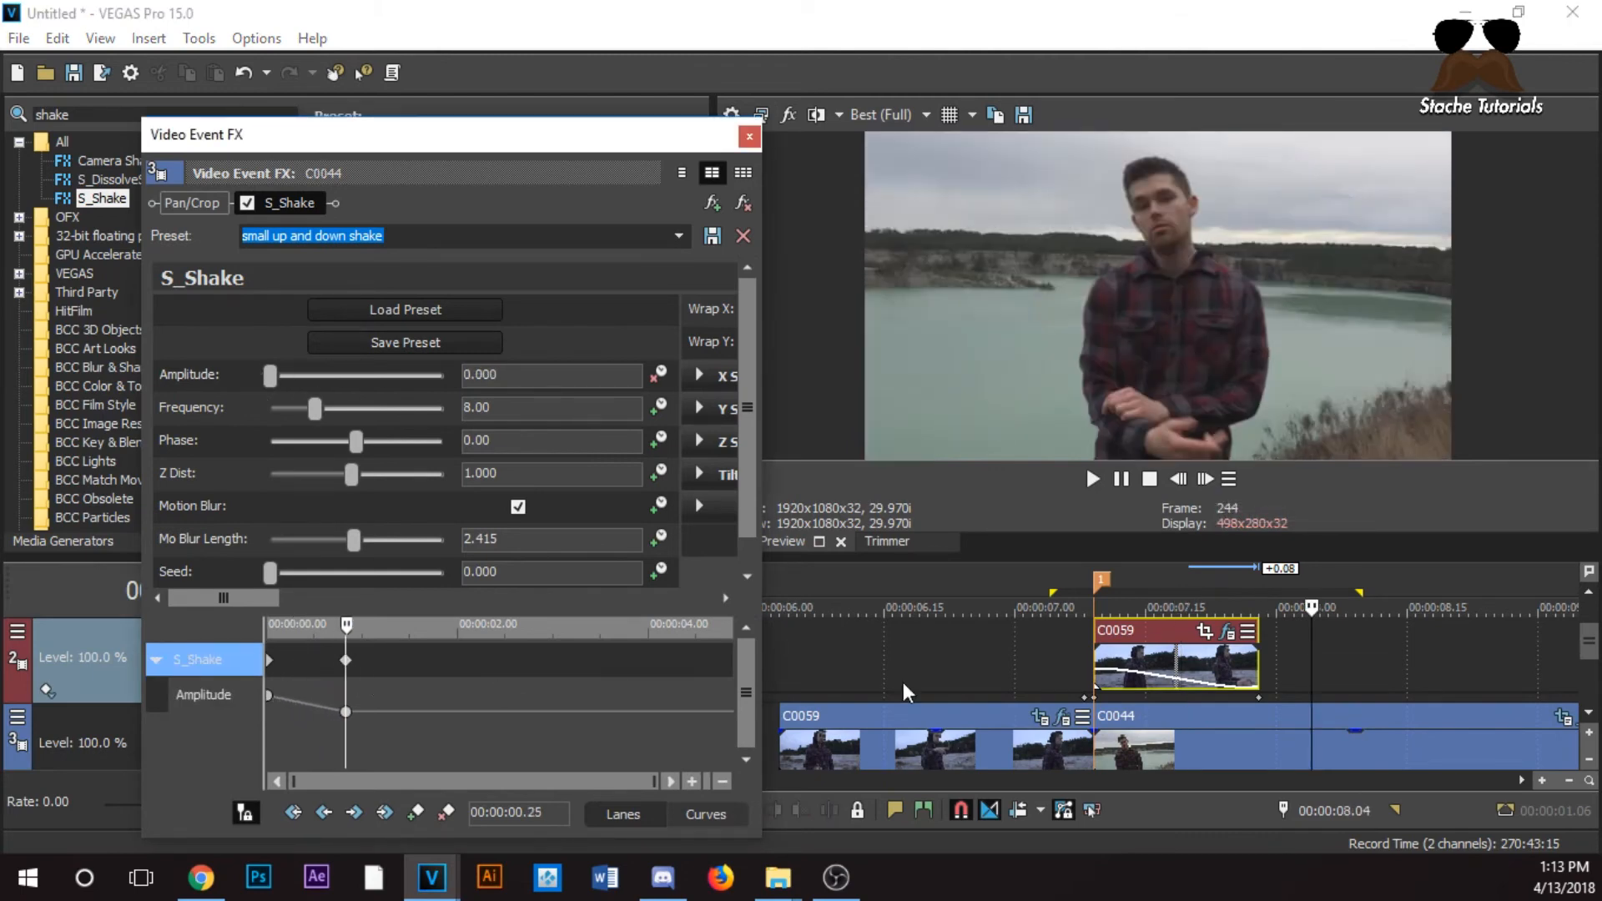
Examine the longer shake fade frame by frame from the marker at 00:00:07.09 to 00:00:07.23
left_click(1091, 686)
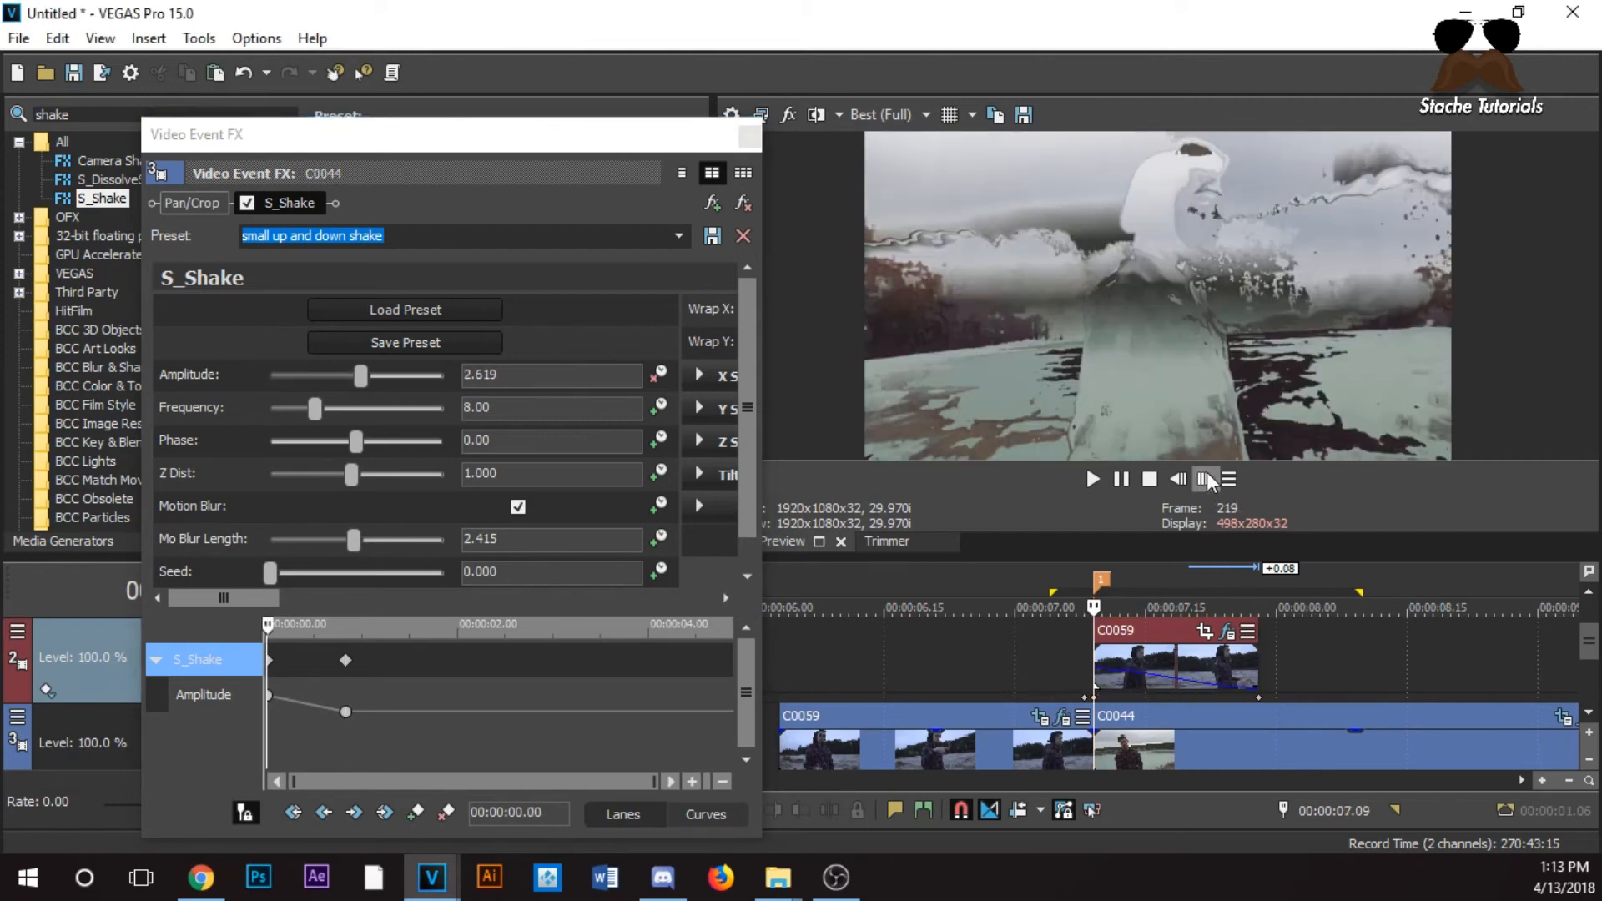
left_click(1208, 481)
left_click(1209, 480)
left_click(1208, 481)
left_click(1209, 481)
left_click(1208, 481)
left_click(1209, 481)
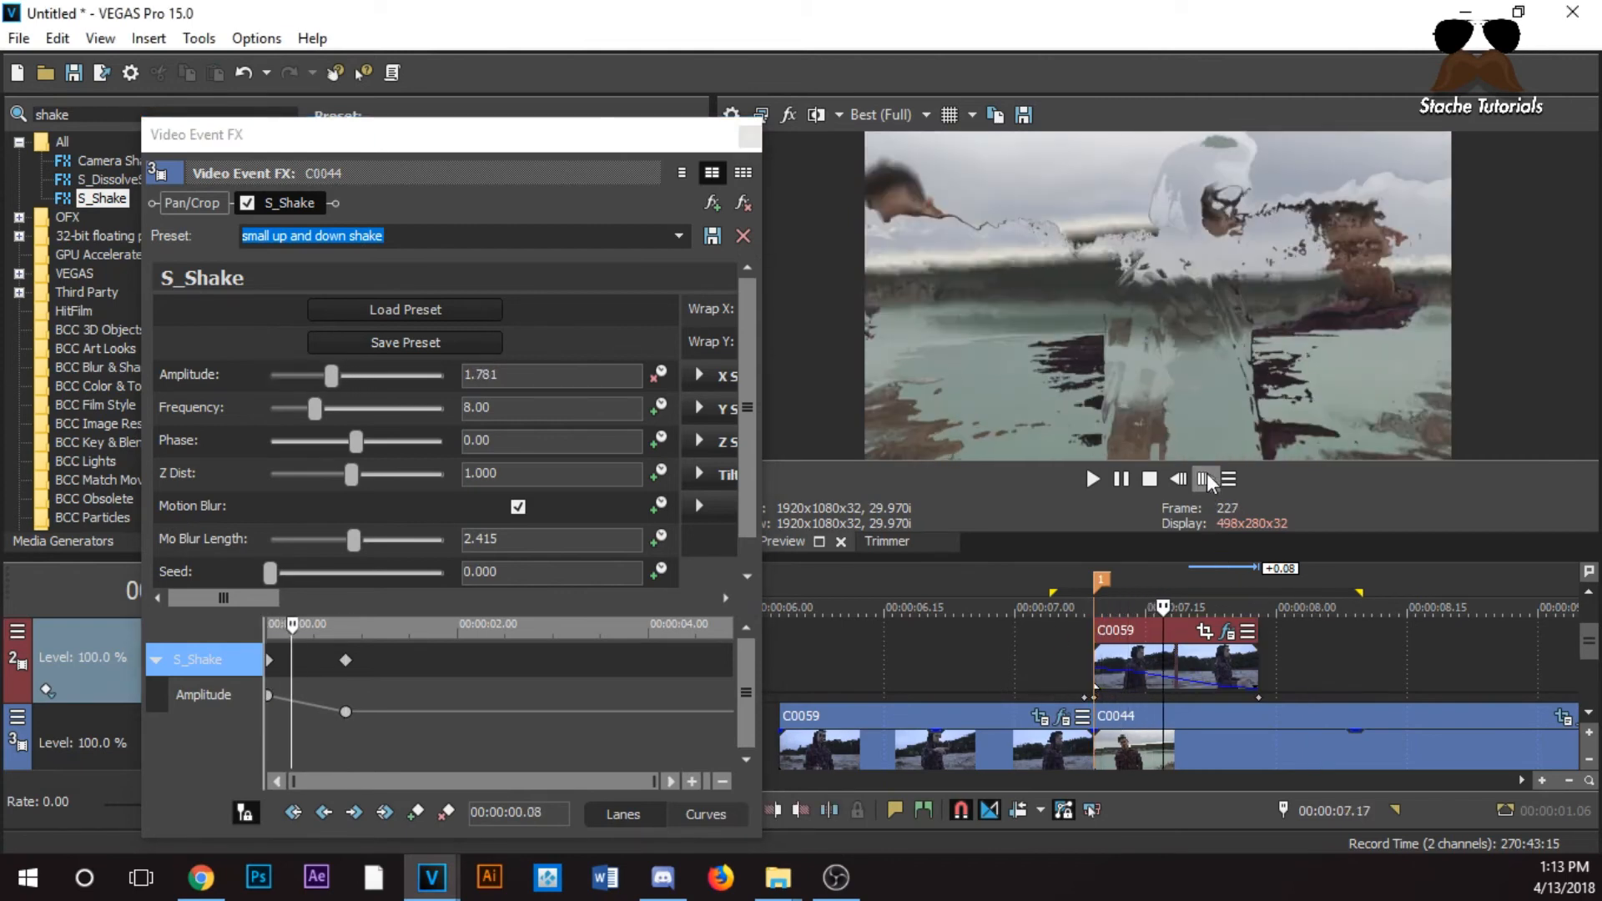
left_click(1208, 480)
left_click(1208, 480)
left_click(1209, 481)
left_click(1208, 481)
left_click(1208, 480)
left_click(1209, 480)
left_click(1209, 481)
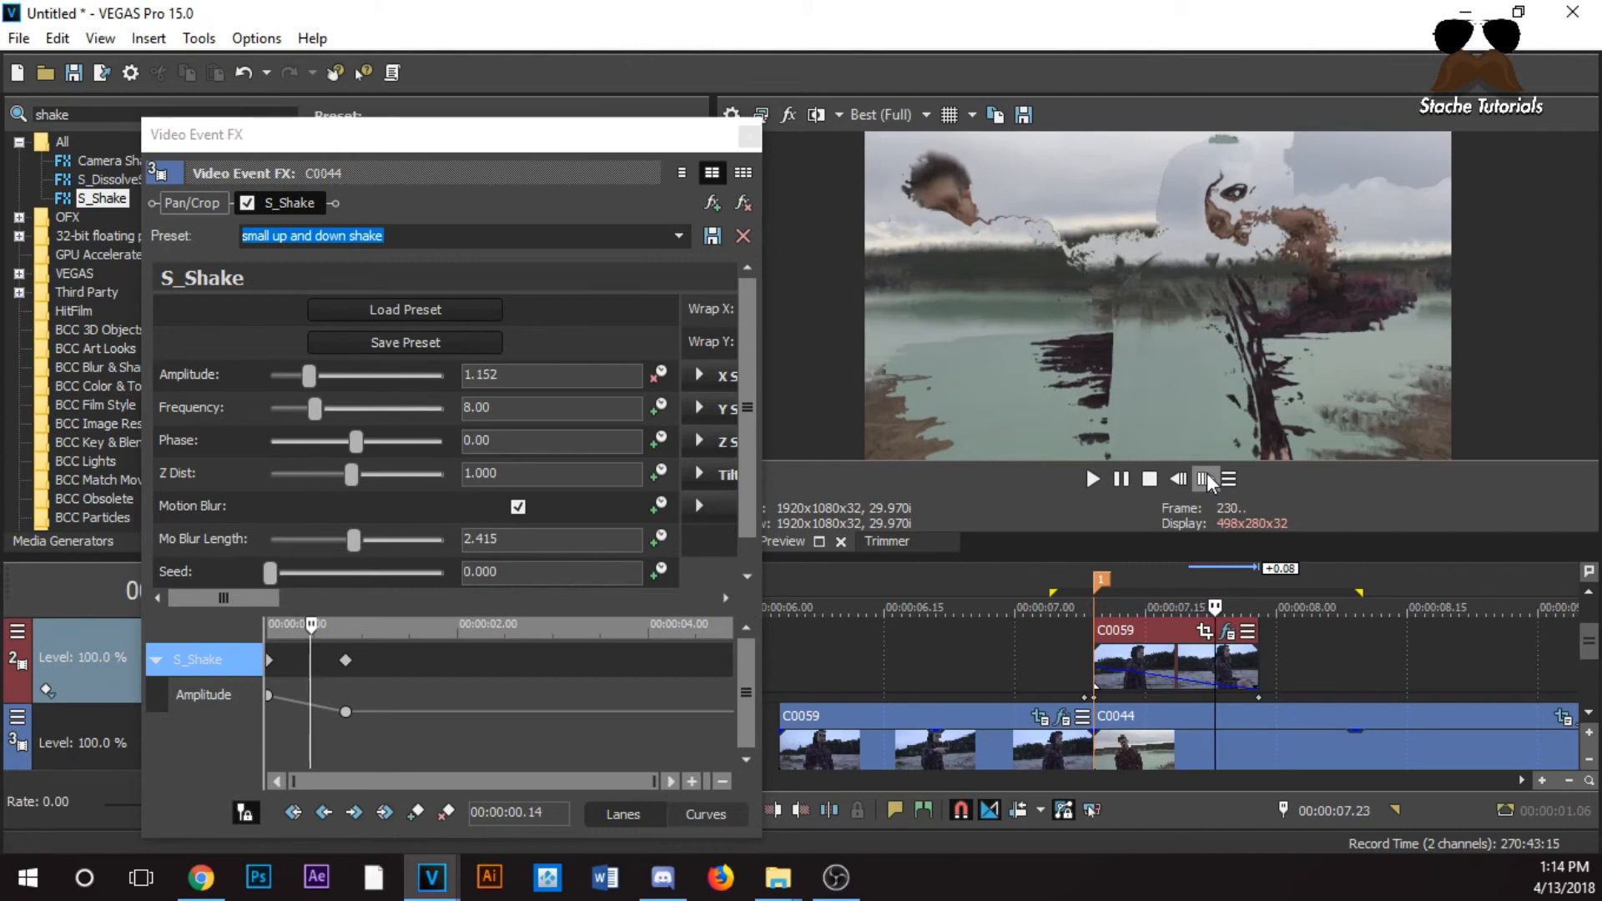
left_click(1209, 480)
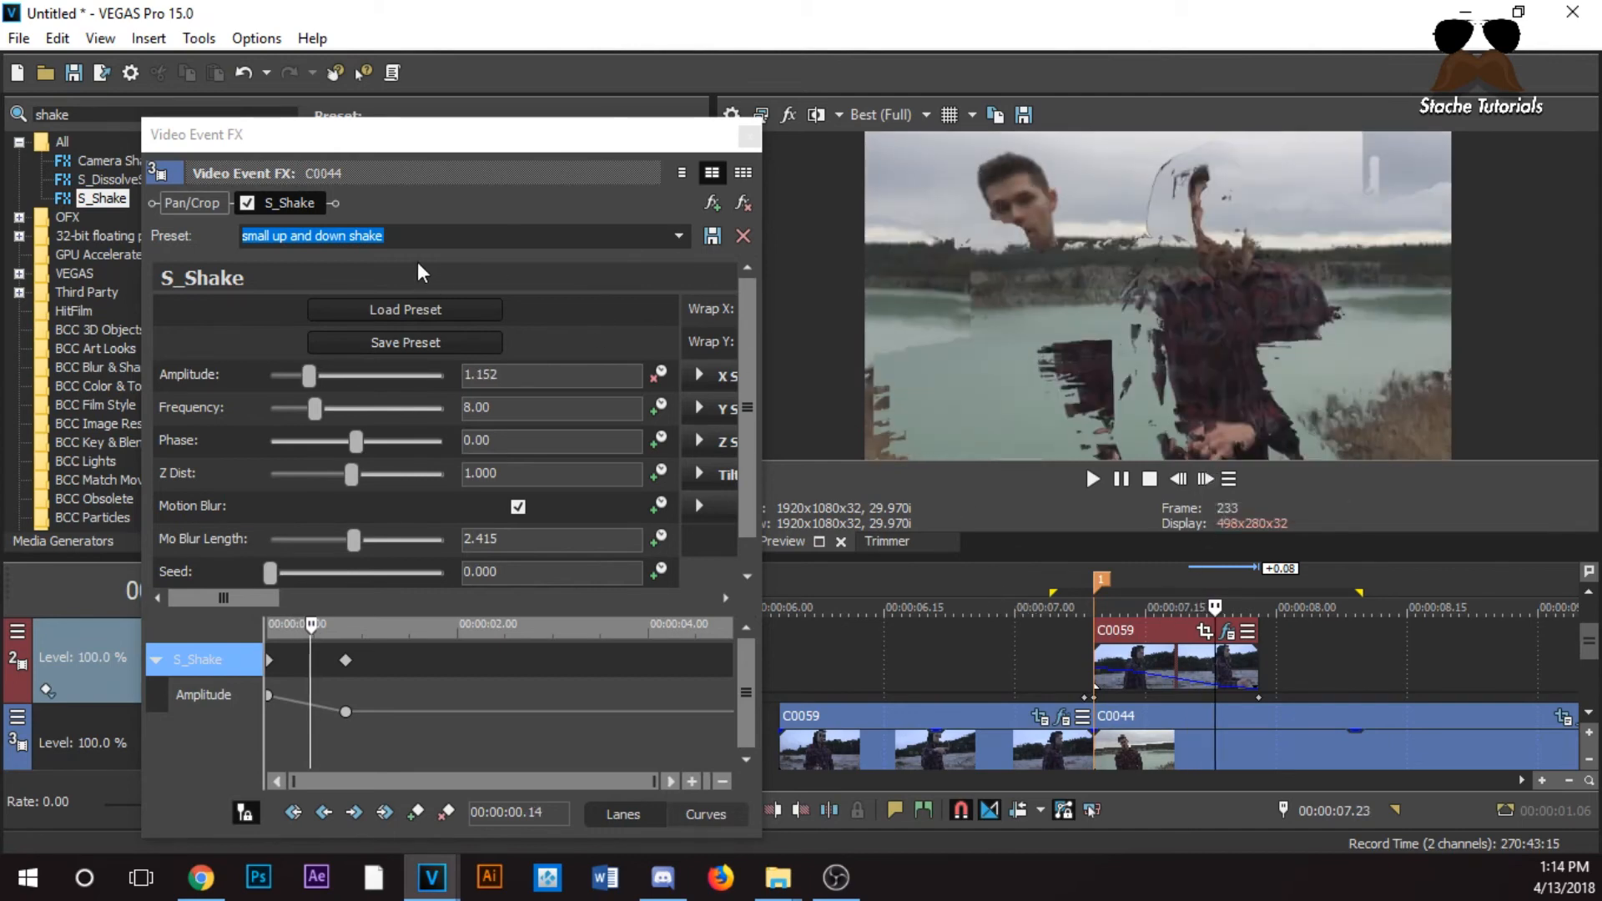
Apply the S_Shake effect with the "small up and down shake" preset to the overlay clip C0059 on track 2
left_click(748, 136)
left_click(1119, 638)
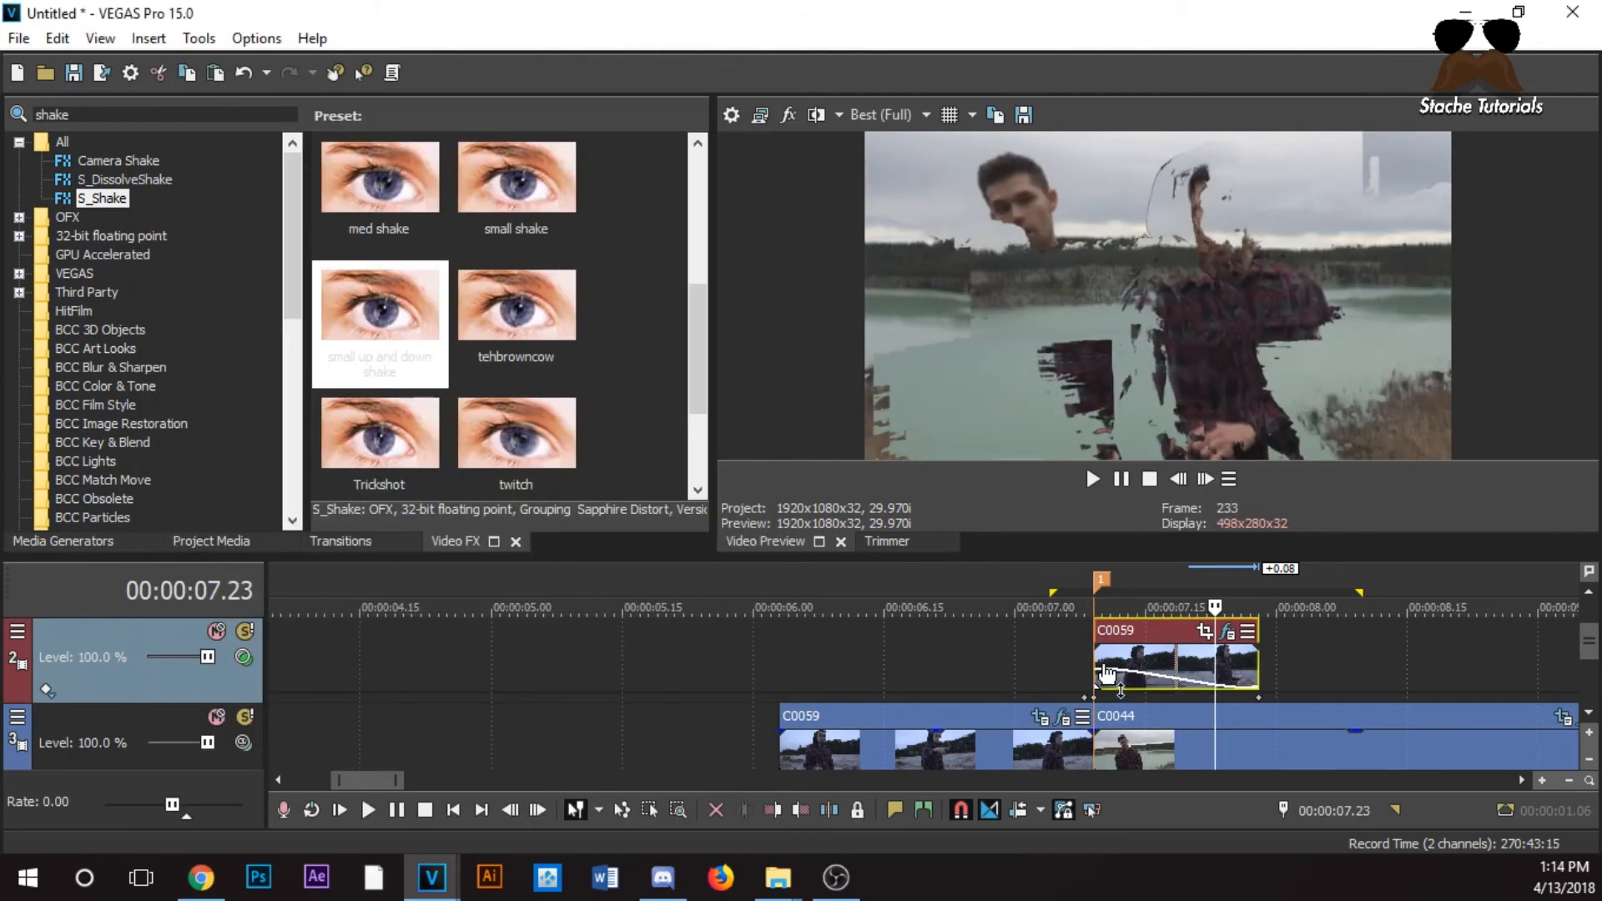
left_click_drag(392, 317, 1113, 668)
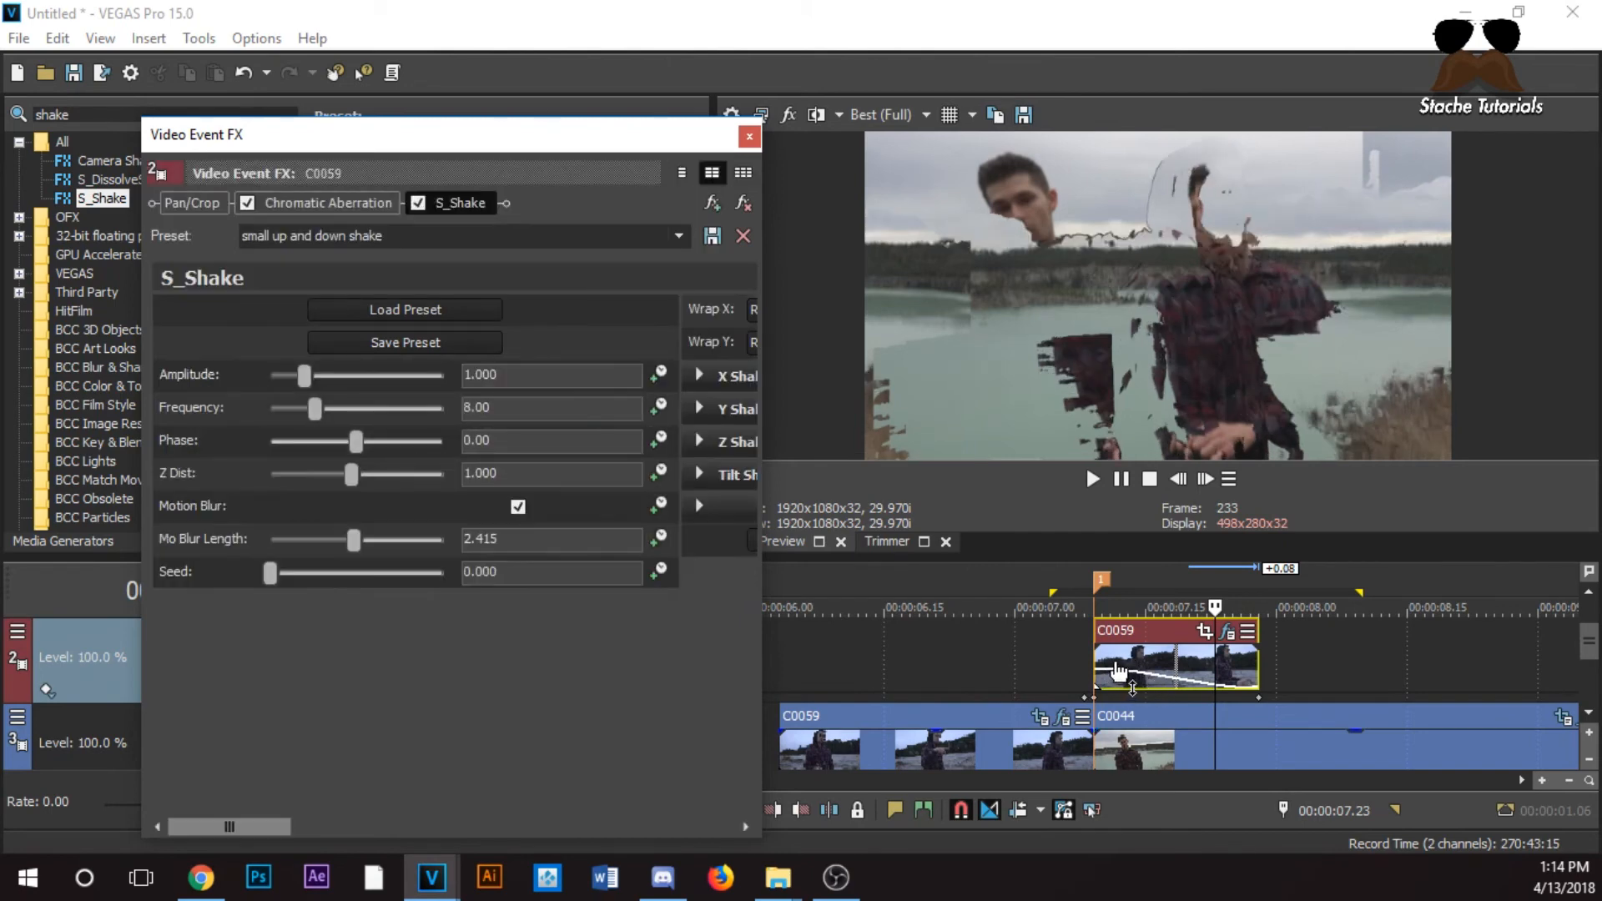
Animate the overlay's S_Shake Amplitude from 1.000 at its start to 0.000 at 00:00:00.05, and close the effect settings
left_click(1097, 668)
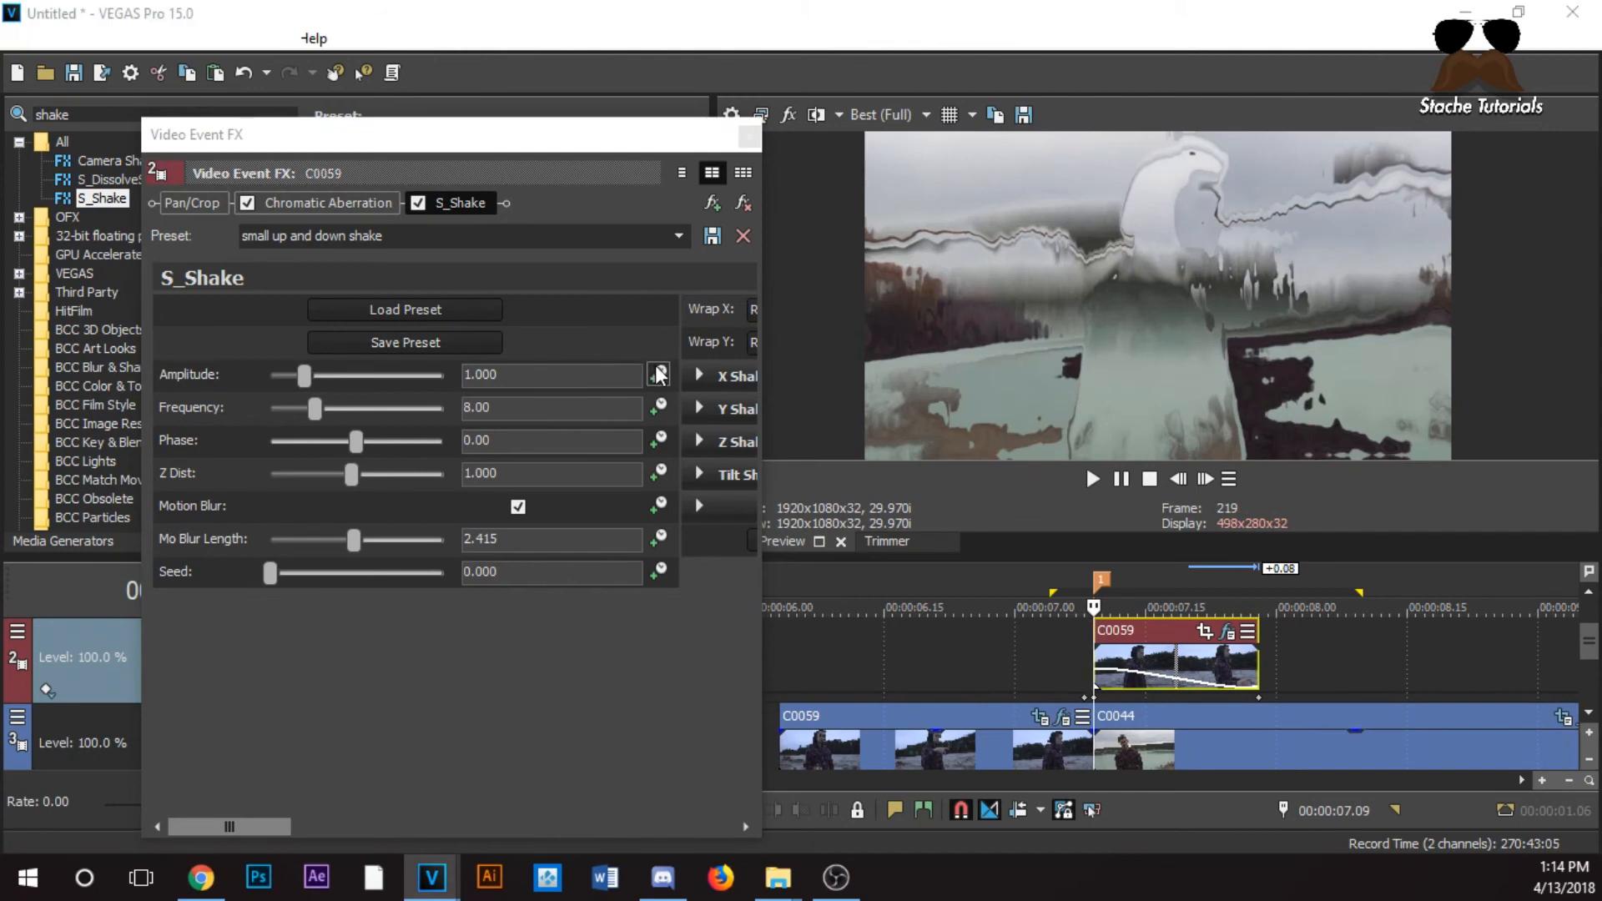
left_click(658, 374)
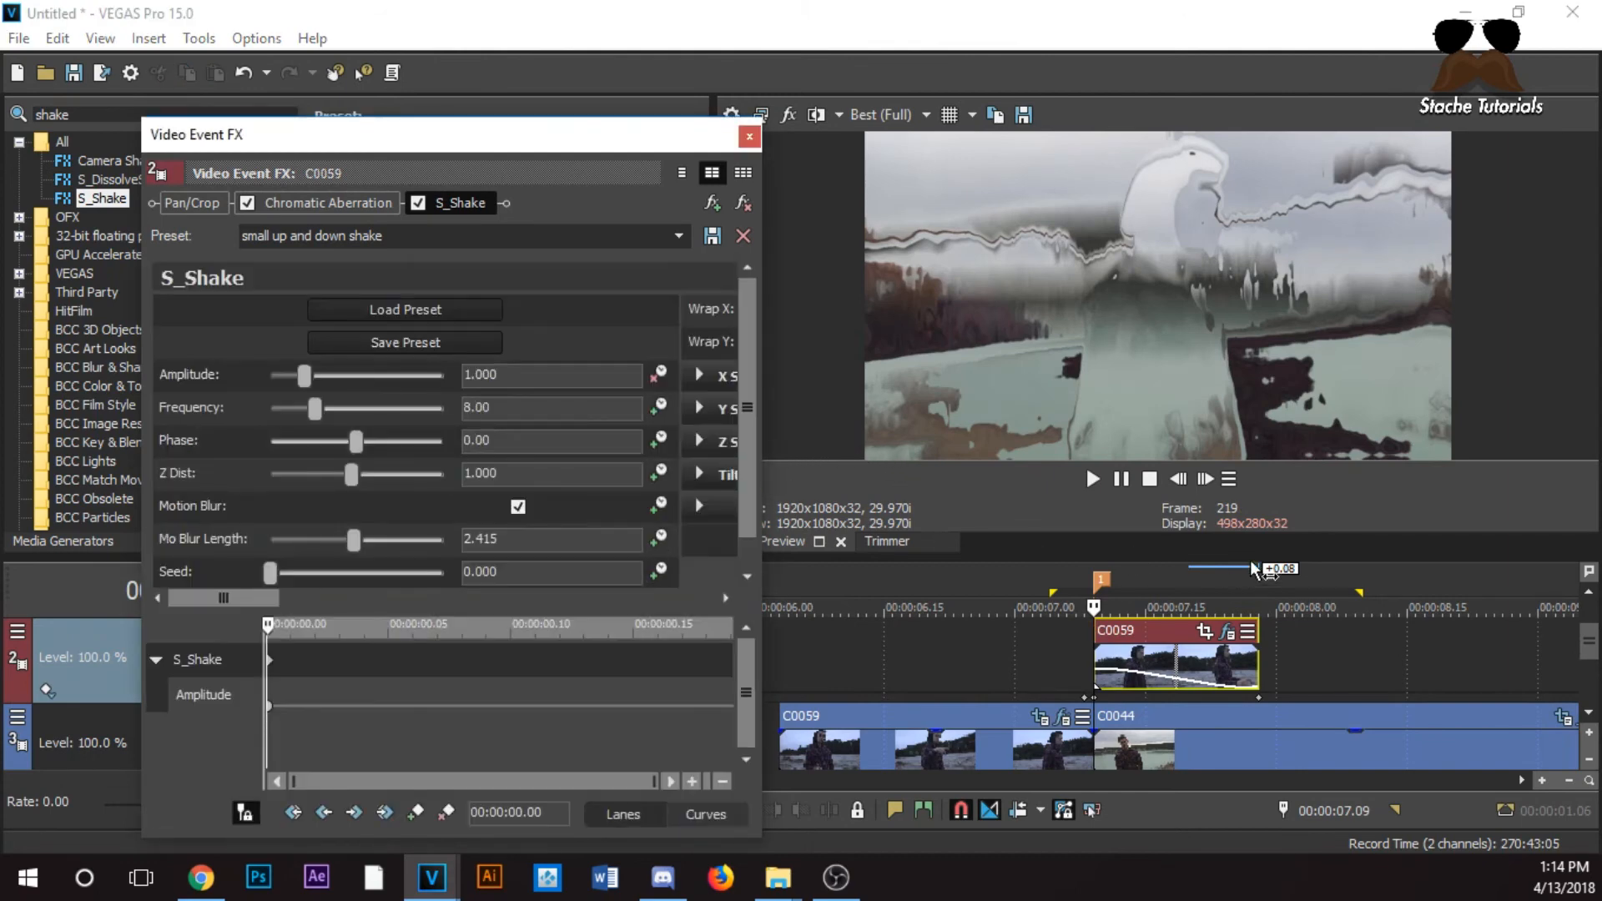
left_click(1205, 479)
left_click(1205, 479)
left_click(1205, 479)
left_click(1205, 479)
left_click(1205, 479)
left_click_drag(304, 376, 269, 375)
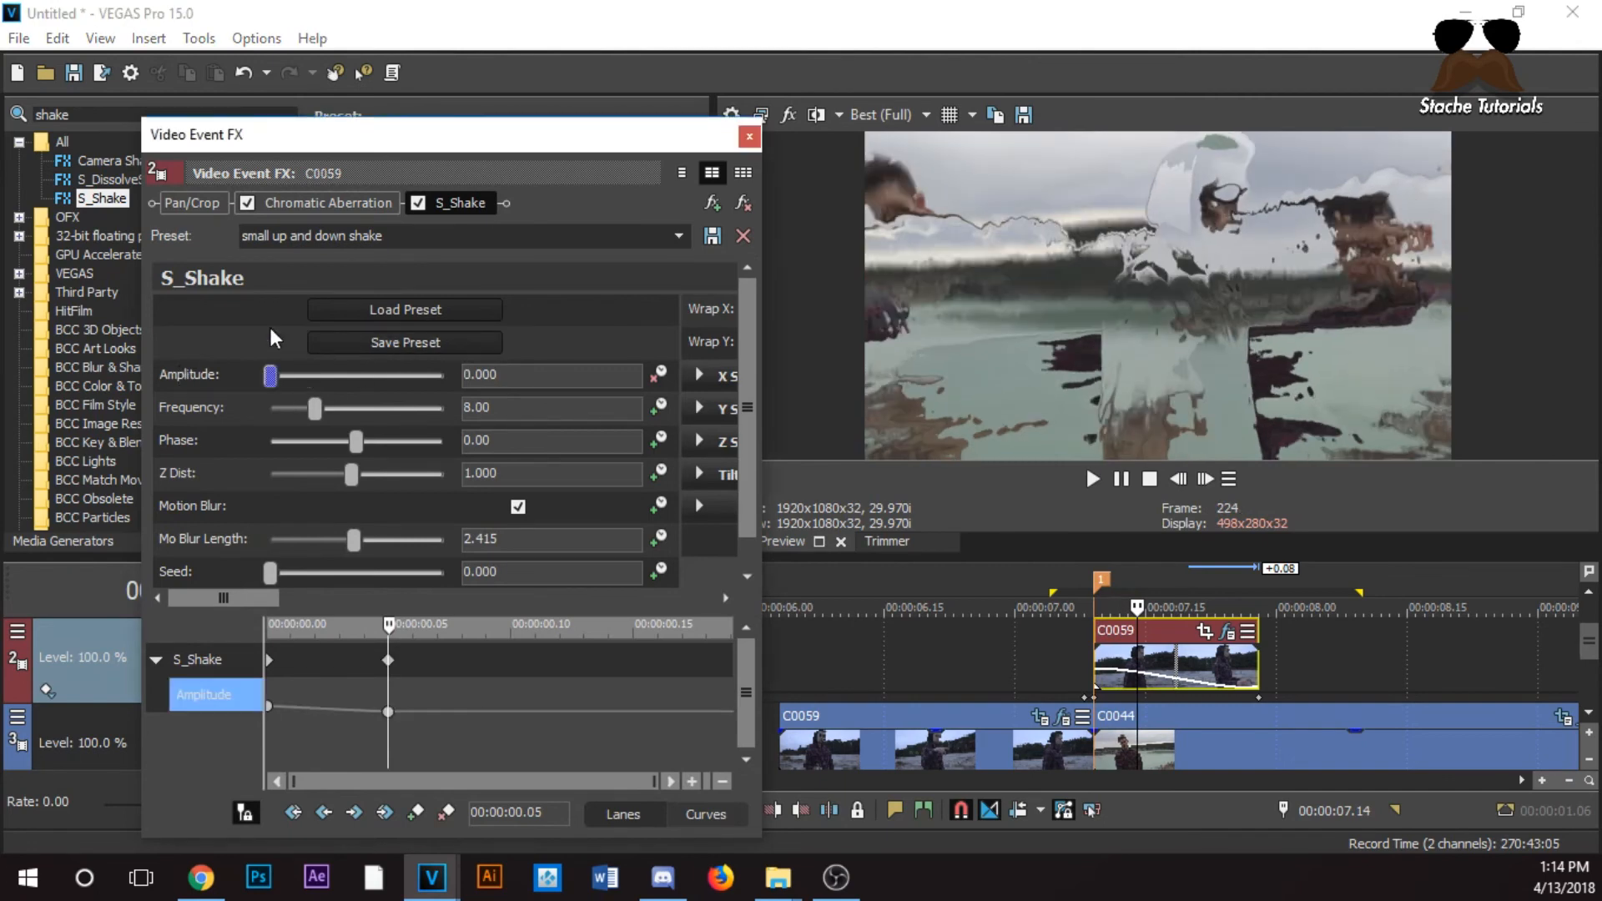
left_click(749, 136)
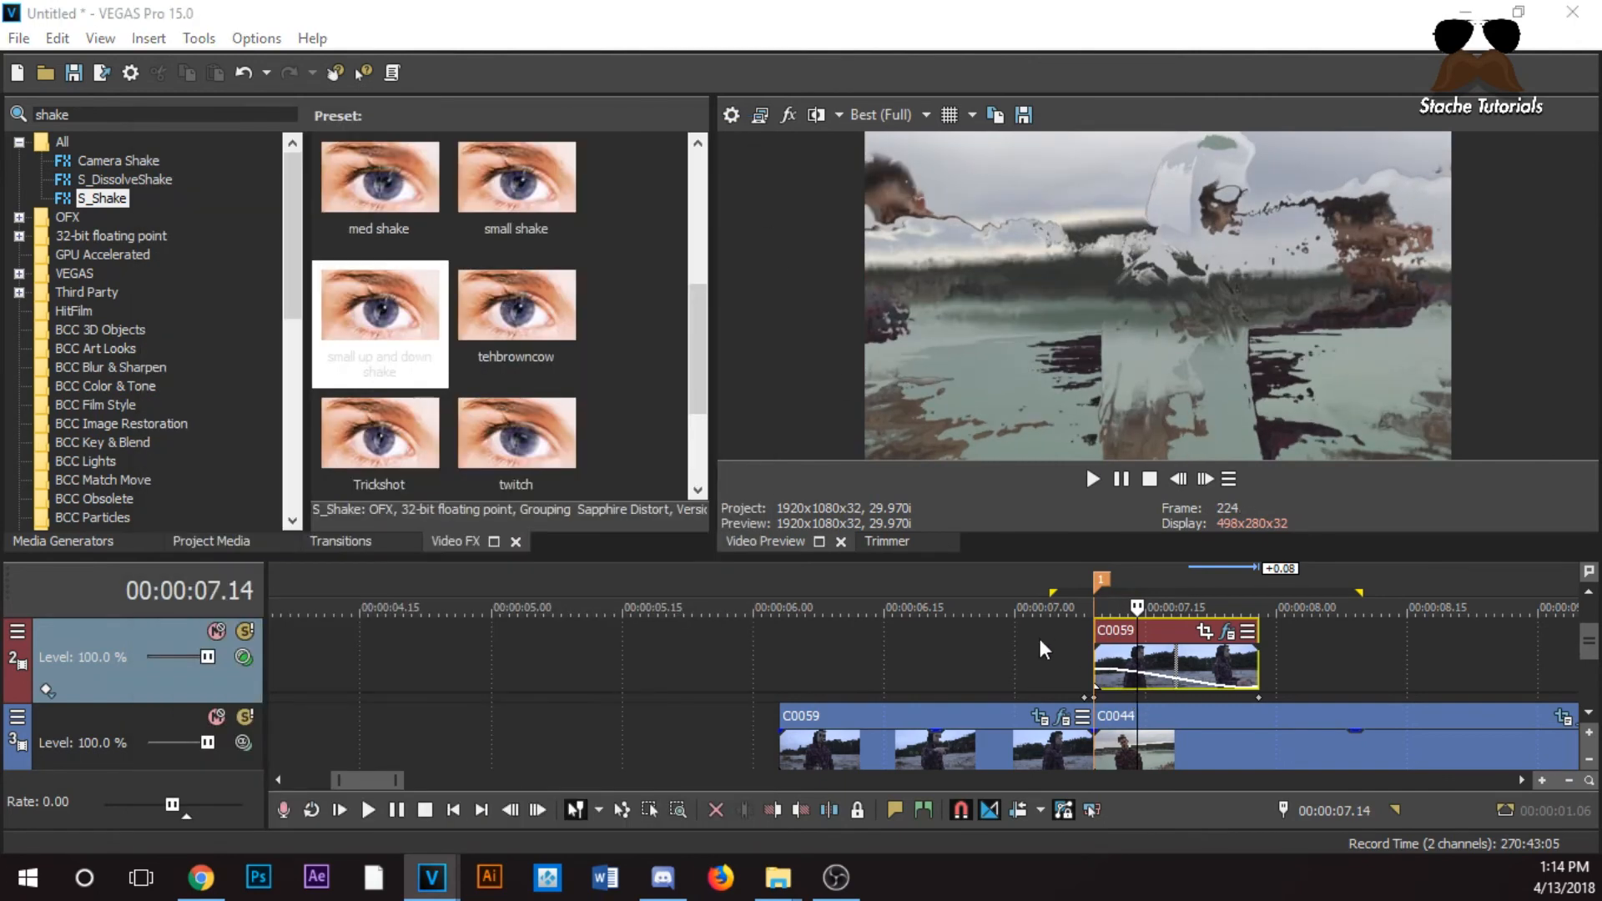
Set a loop region from 00:00:07.02 to 00:00:07.24, switch the preview quality to Preview (Auto), and play back the transition
left_click_drag(1038, 646, 1224, 646)
left_click(889, 115)
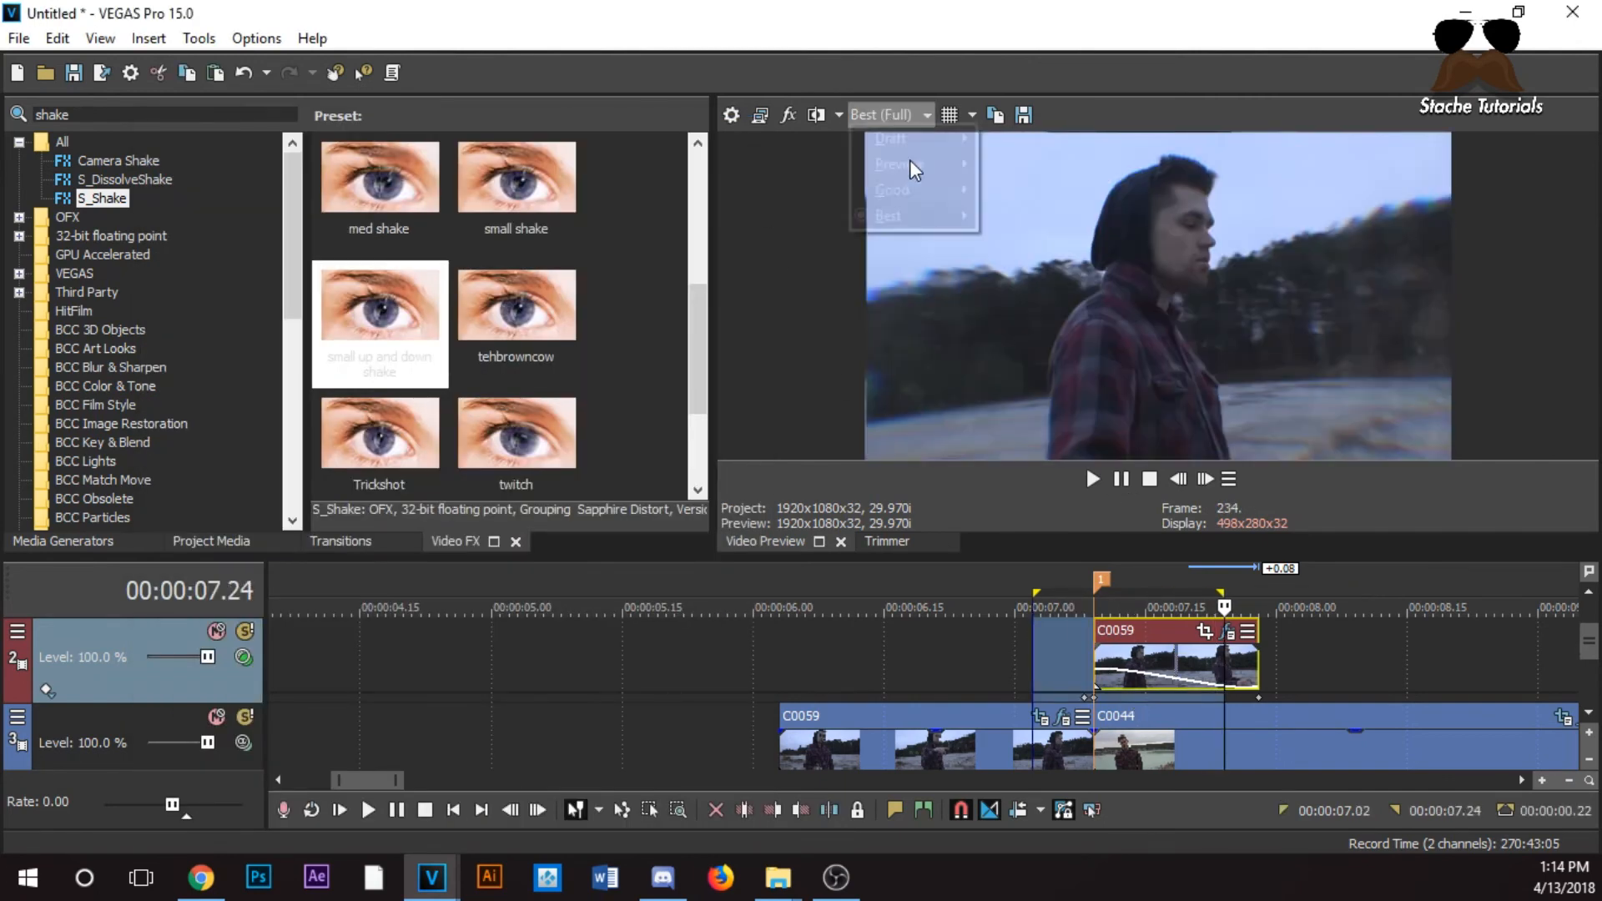
mouse_move(918, 165)
left_click(1039, 170)
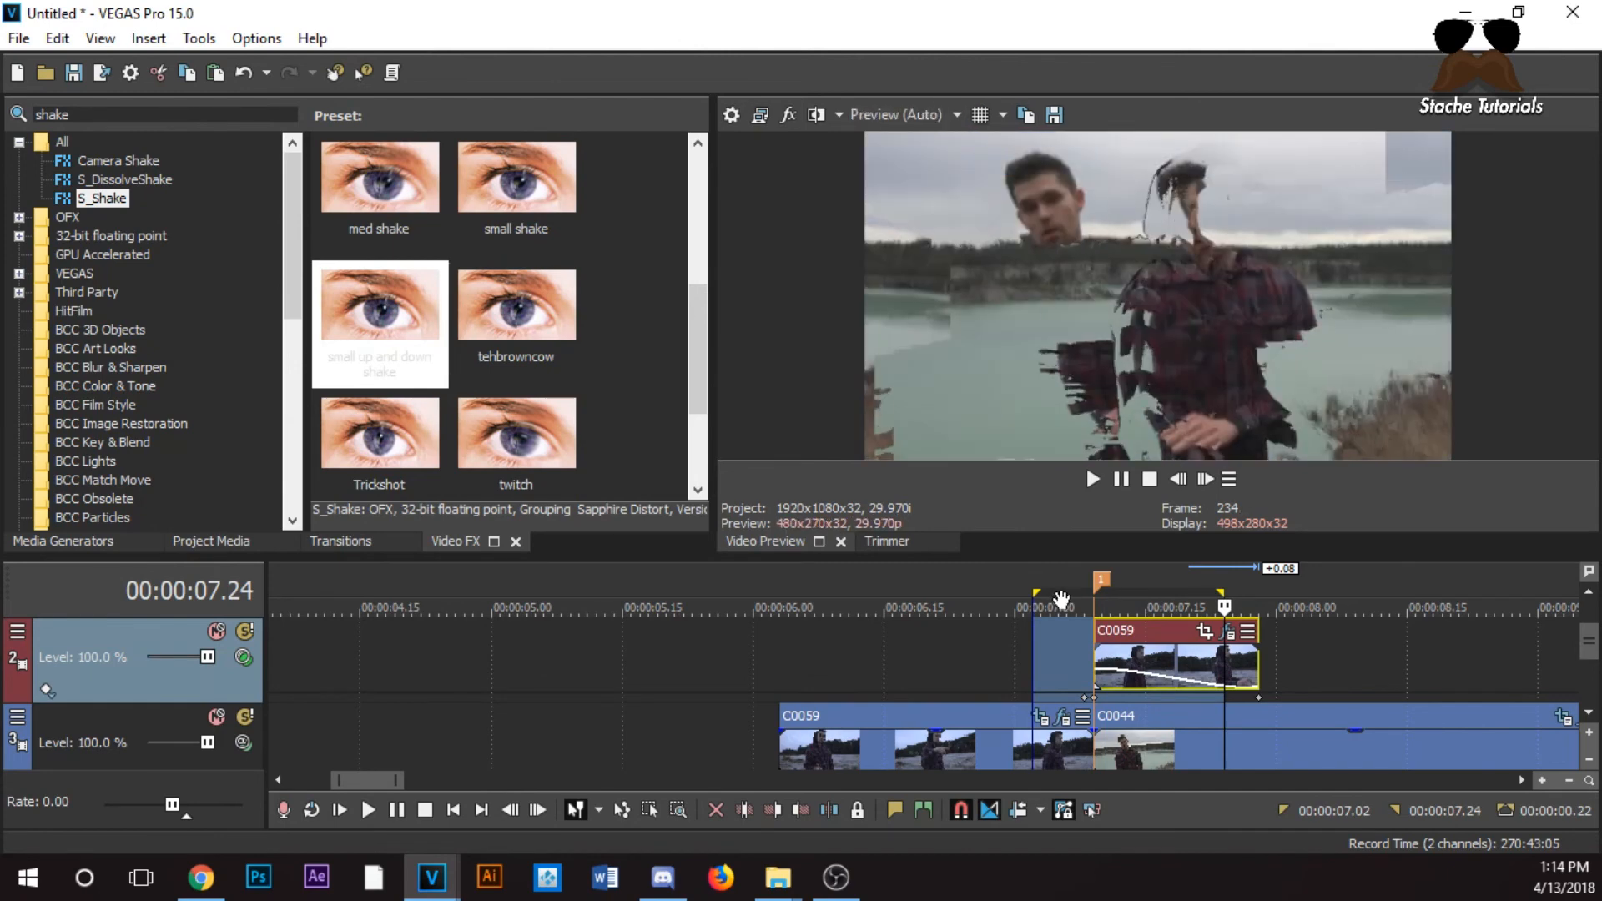
left_click(1078, 631)
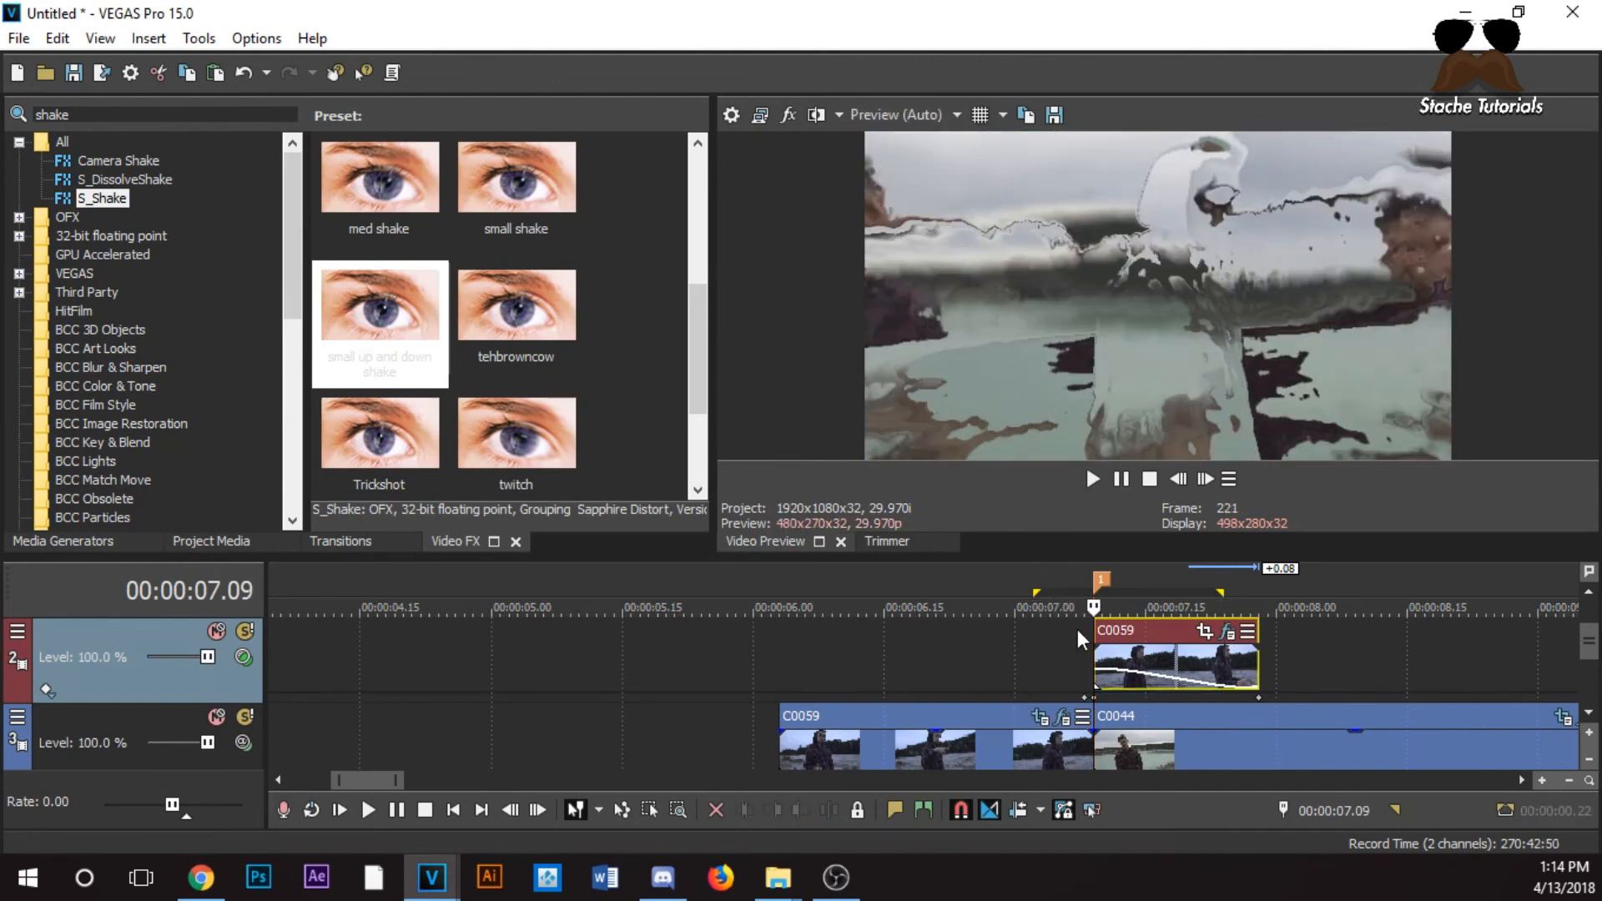
key("space")
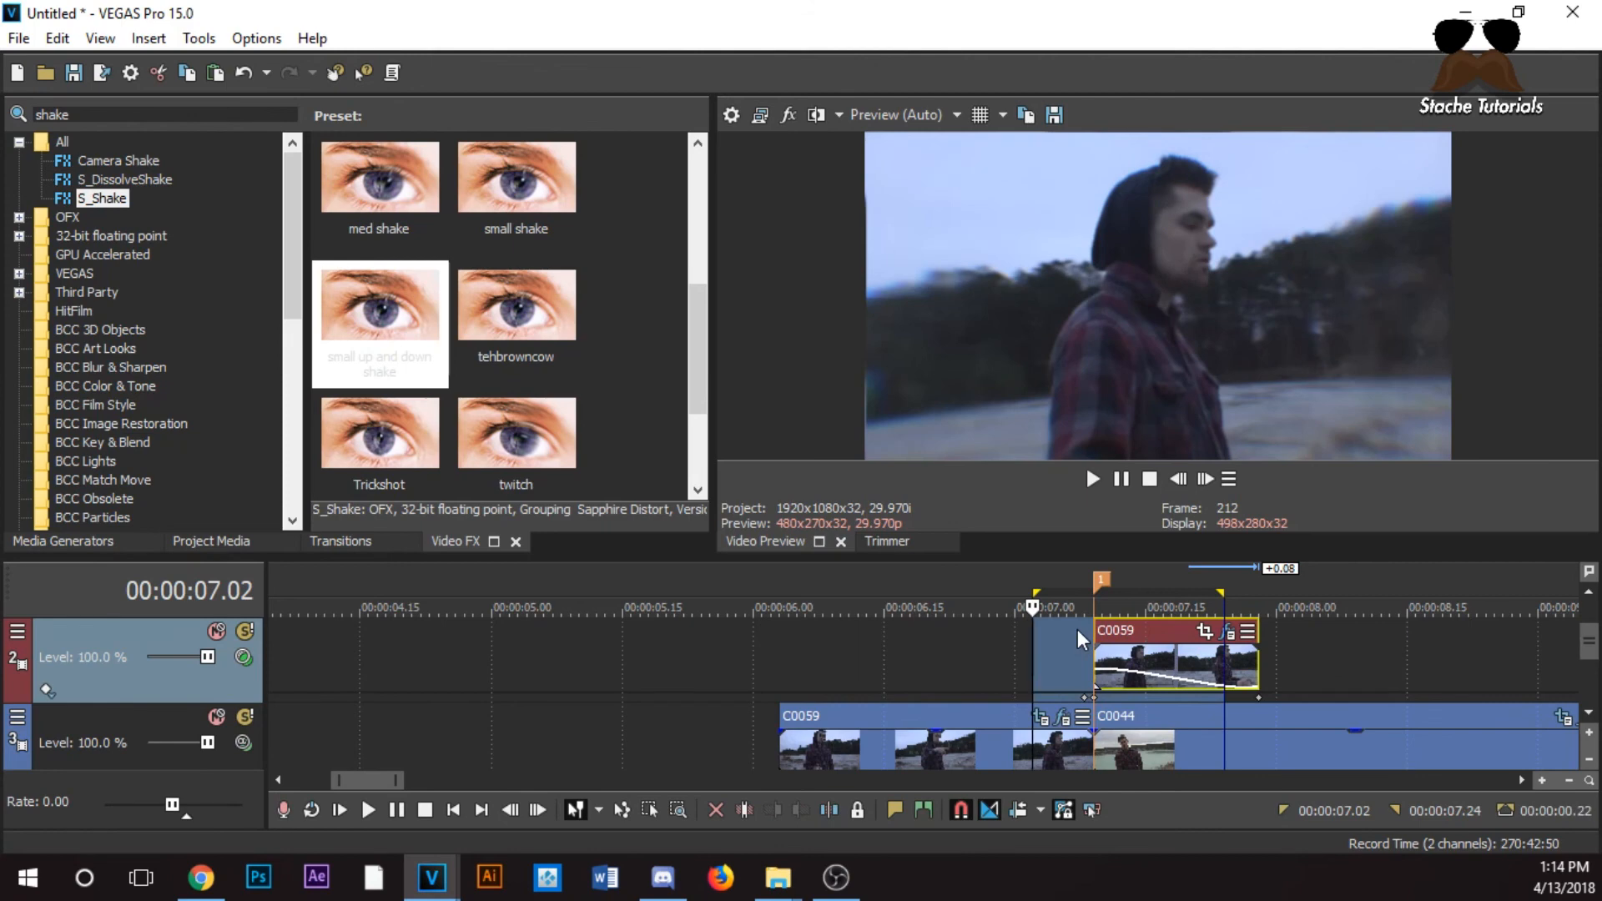
key("space")
key("space")
key("space")
scroll(1132, 667, "down", 3)
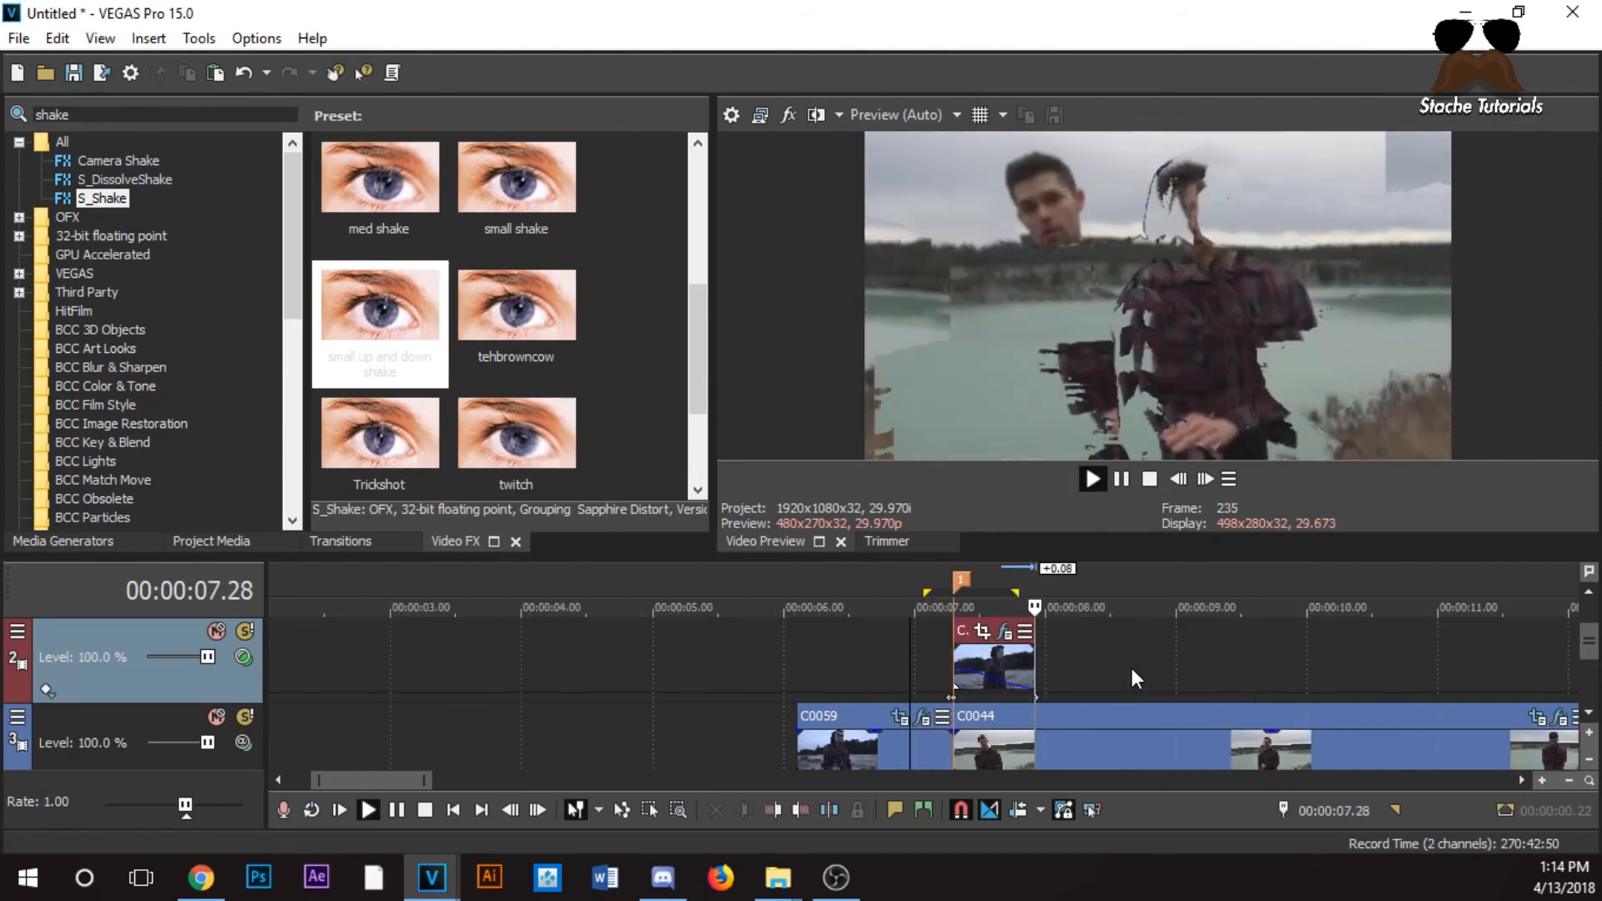
Examine the combined shake and displacement frame by frame from the start of the transition to 00:00:07.21
left_click(993, 743)
left_click(1069, 738)
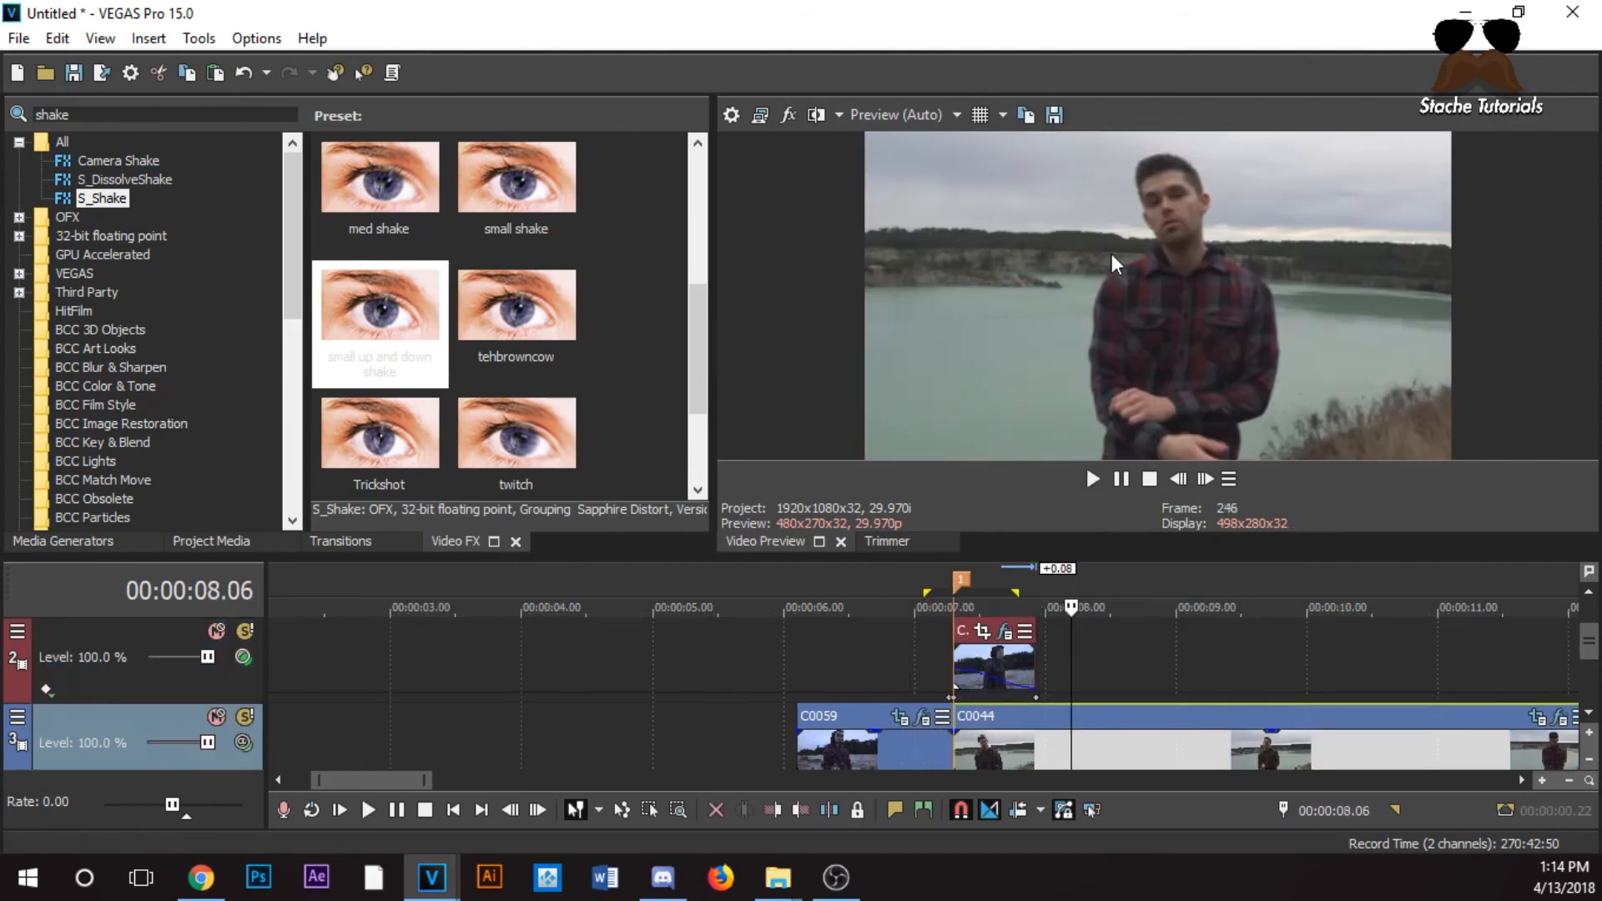
mouse_move(1588, 637)
left_mouse_down()
mouse_move(1588, 658)
mouse_move(1590, 642)
left_mouse_up()
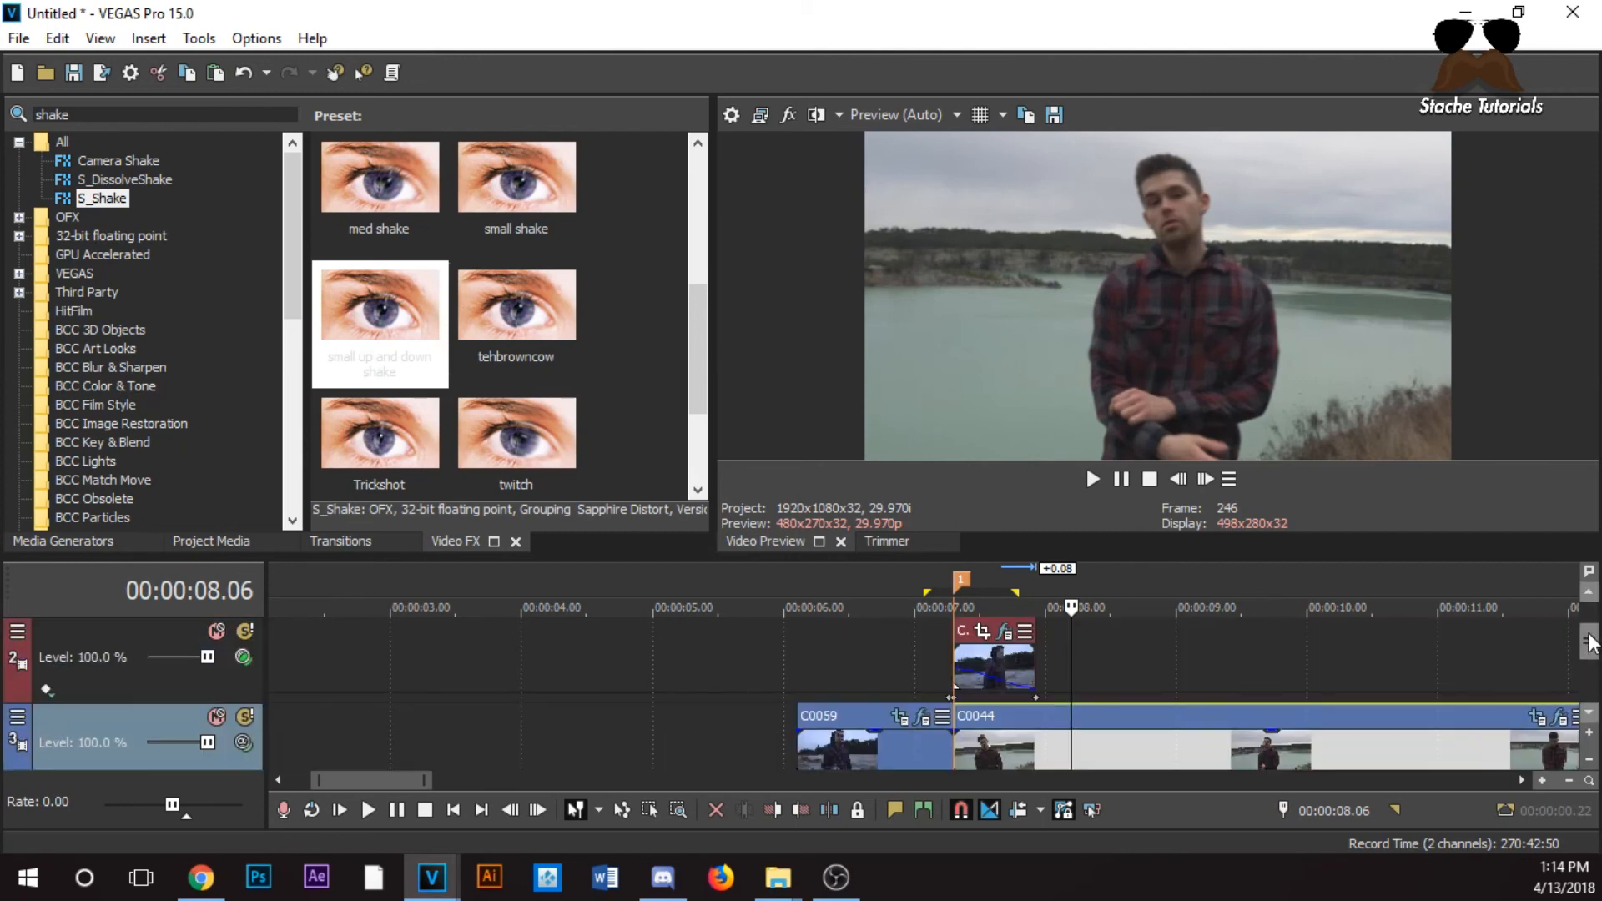
left_click(936, 653)
left_click(1207, 479)
left_click(1206, 479)
left_click(1207, 479)
left_click(1206, 479)
left_click(1206, 479)
left_click(1207, 479)
left_click(1207, 479)
left_click(1206, 479)
left_click(1207, 479)
left_click(1206, 479)
left_click(1207, 479)
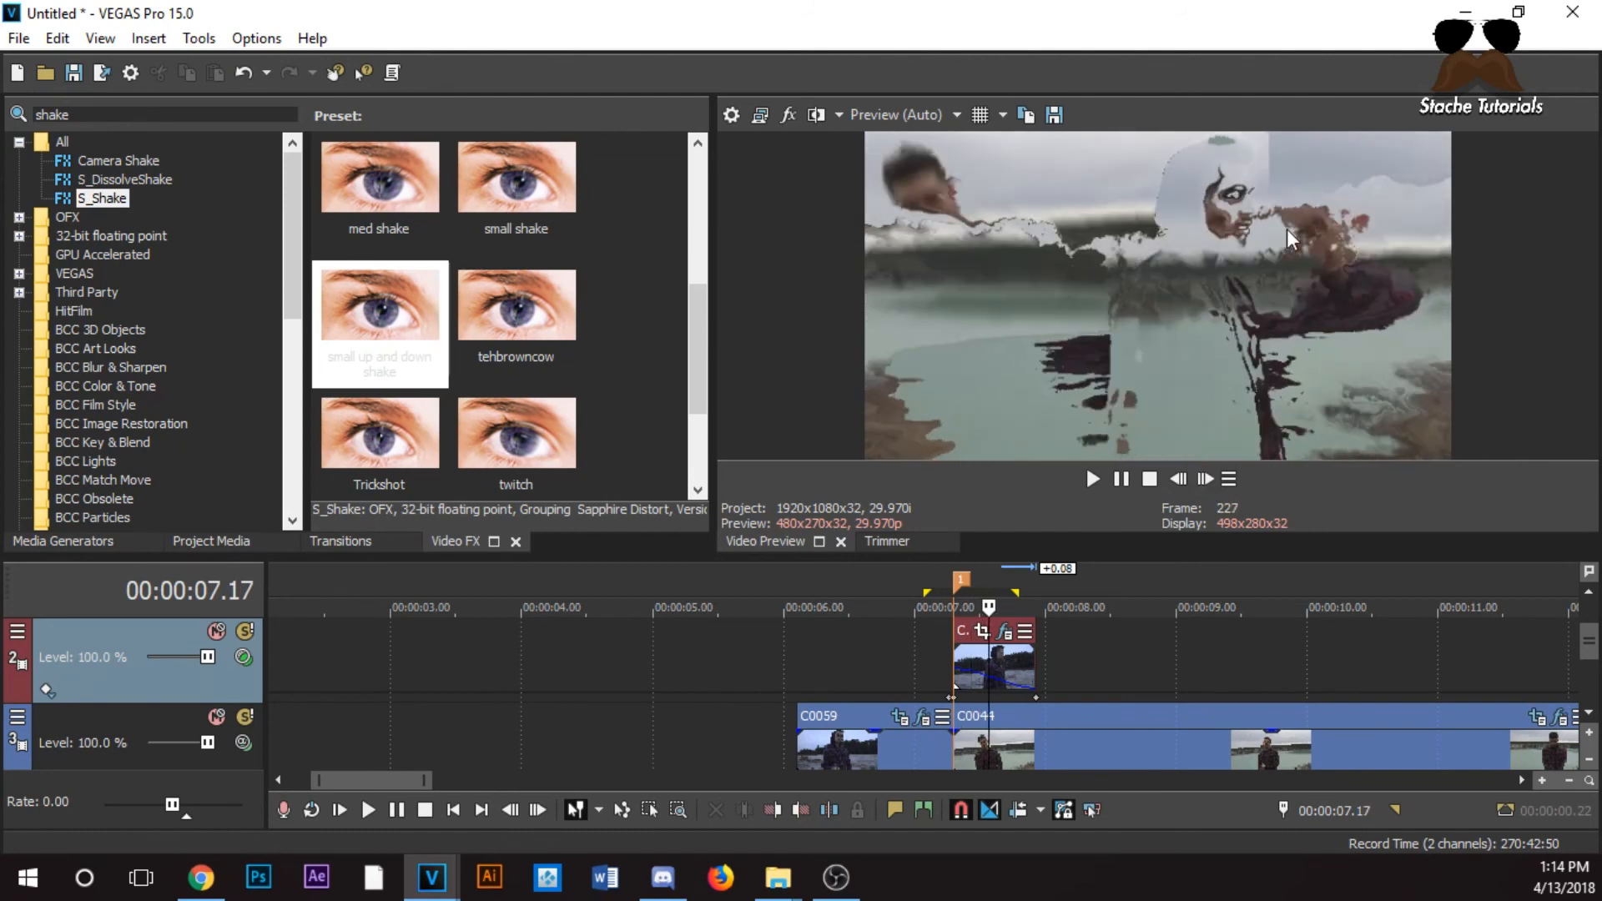
left_click(1207, 479)
left_click(1207, 479)
left_click(1207, 479)
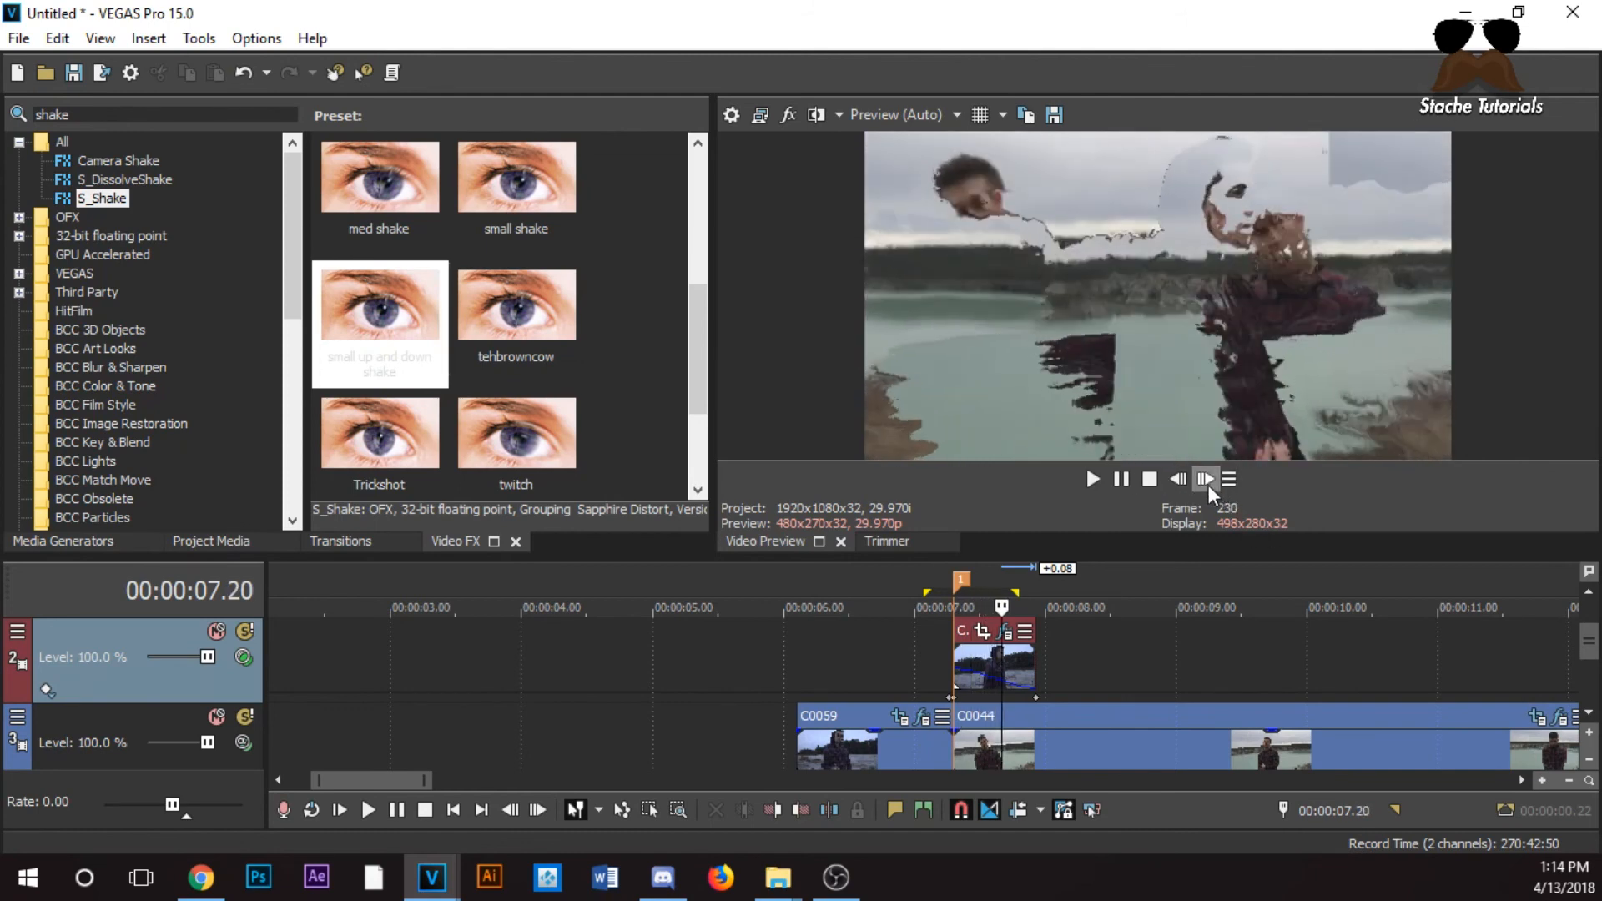
left_click(1207, 479)
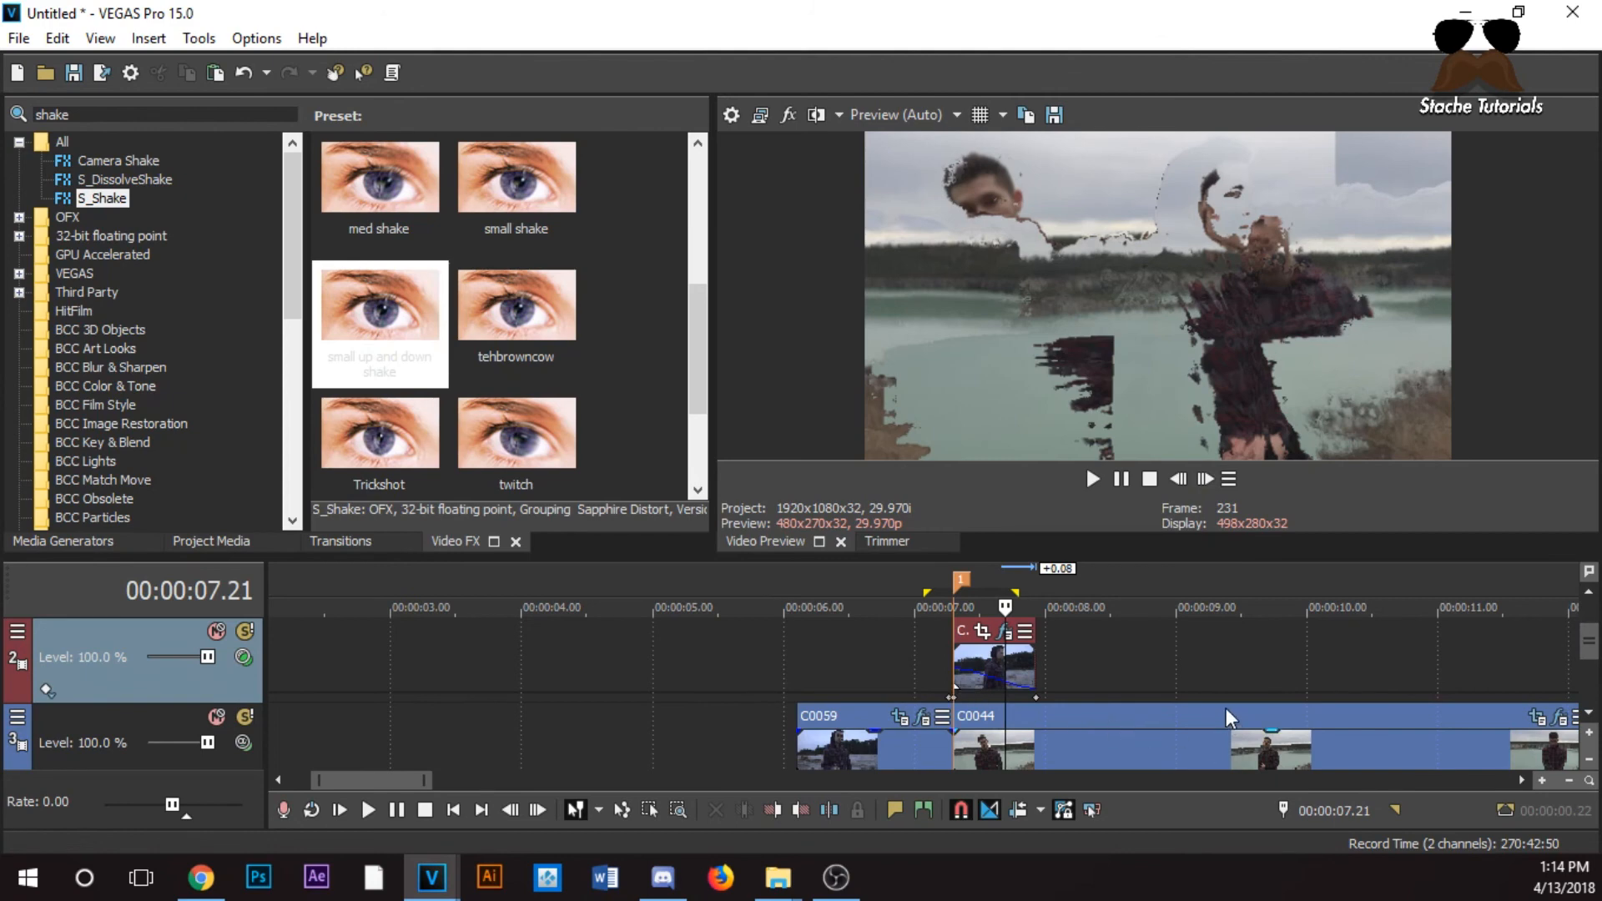
Check C0044 after the transition, and step through the transition's opening frames up to 00:00:07.14
left_click(1147, 738)
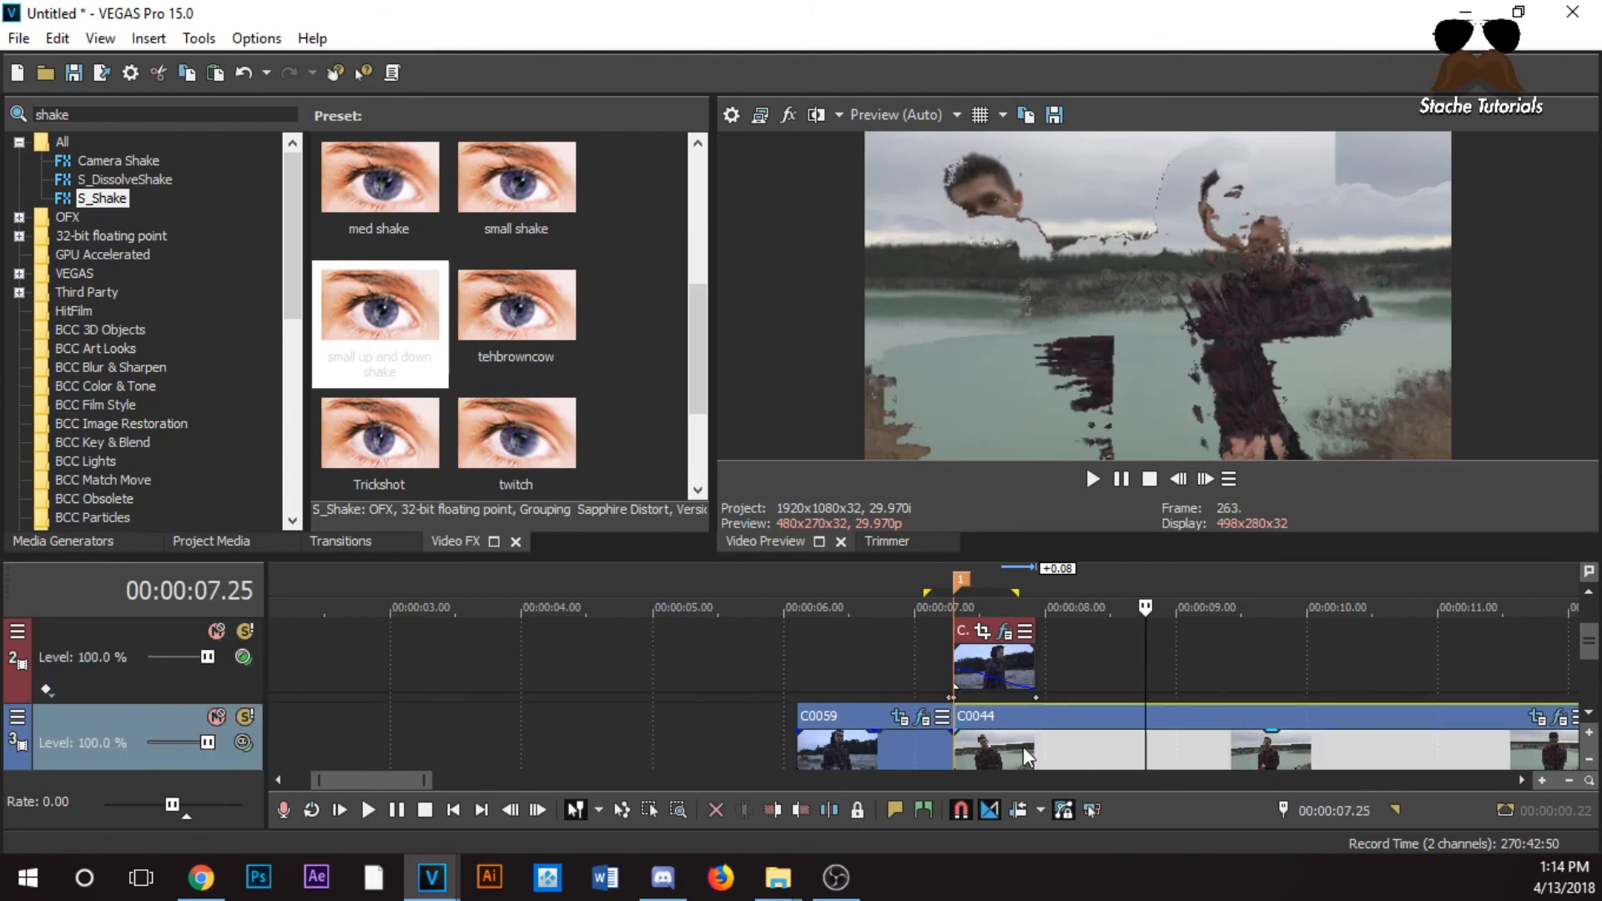
left_click(939, 662)
left_click(1015, 747)
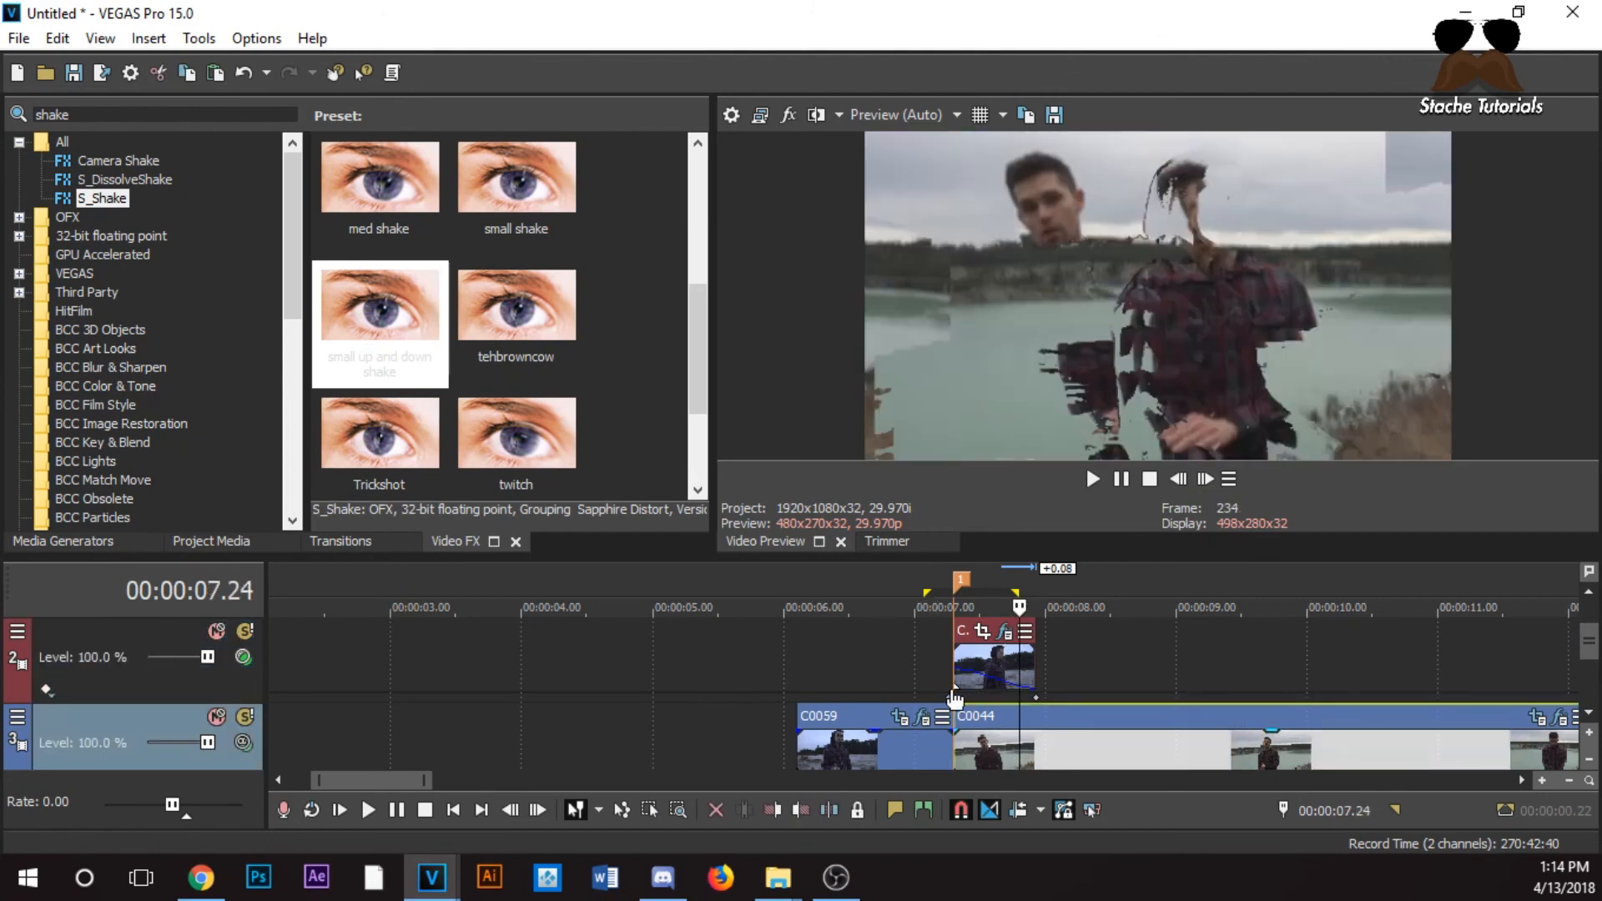
left_click(937, 659)
left_click(951, 656)
left_click(1207, 479)
left_click(1210, 479)
left_click(1213, 479)
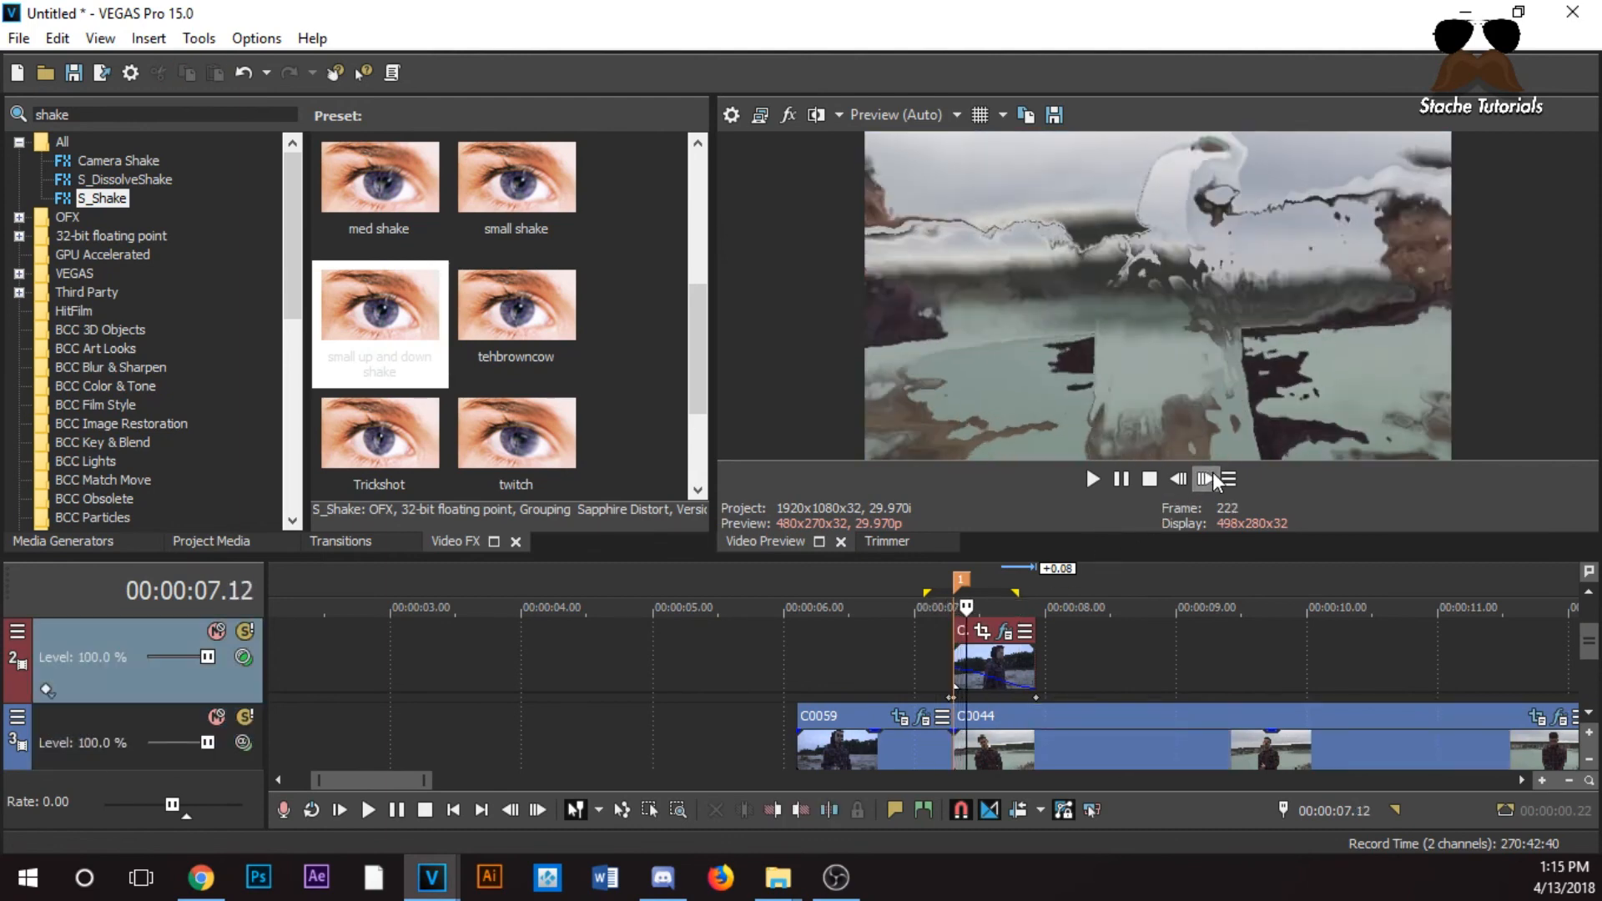
left_click(1211, 479)
left_click(1211, 479)
Search the video effects for "rgb" and add S_DistortRGB with its default preset to clip C0044 on the lower track
double_click(133, 113)
type("rgb")
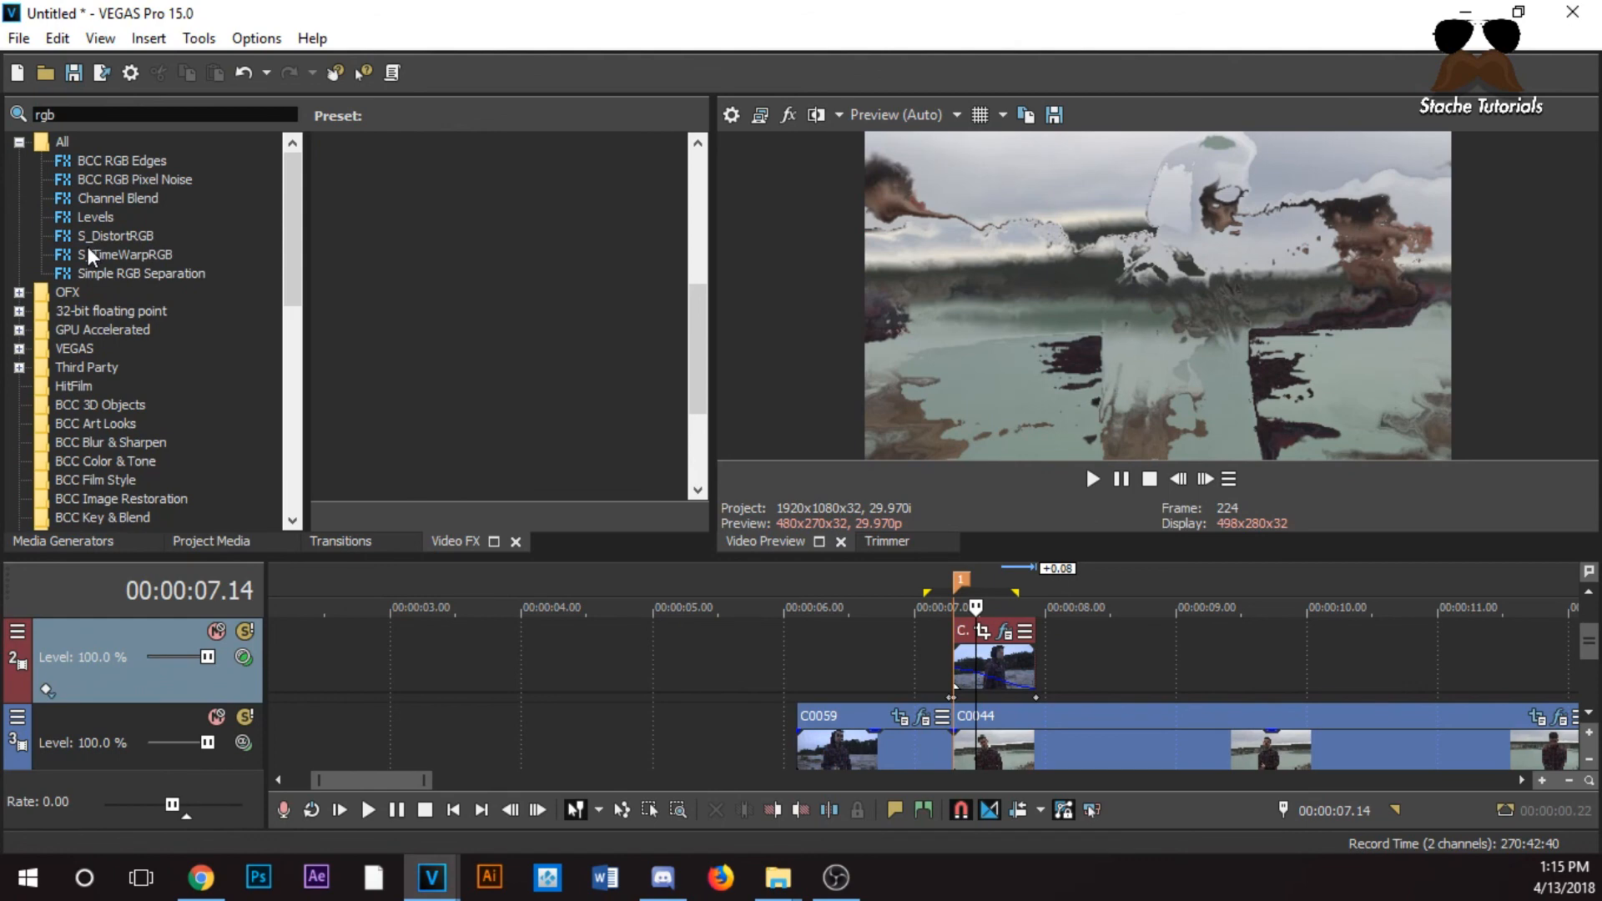
left_click(87, 247)
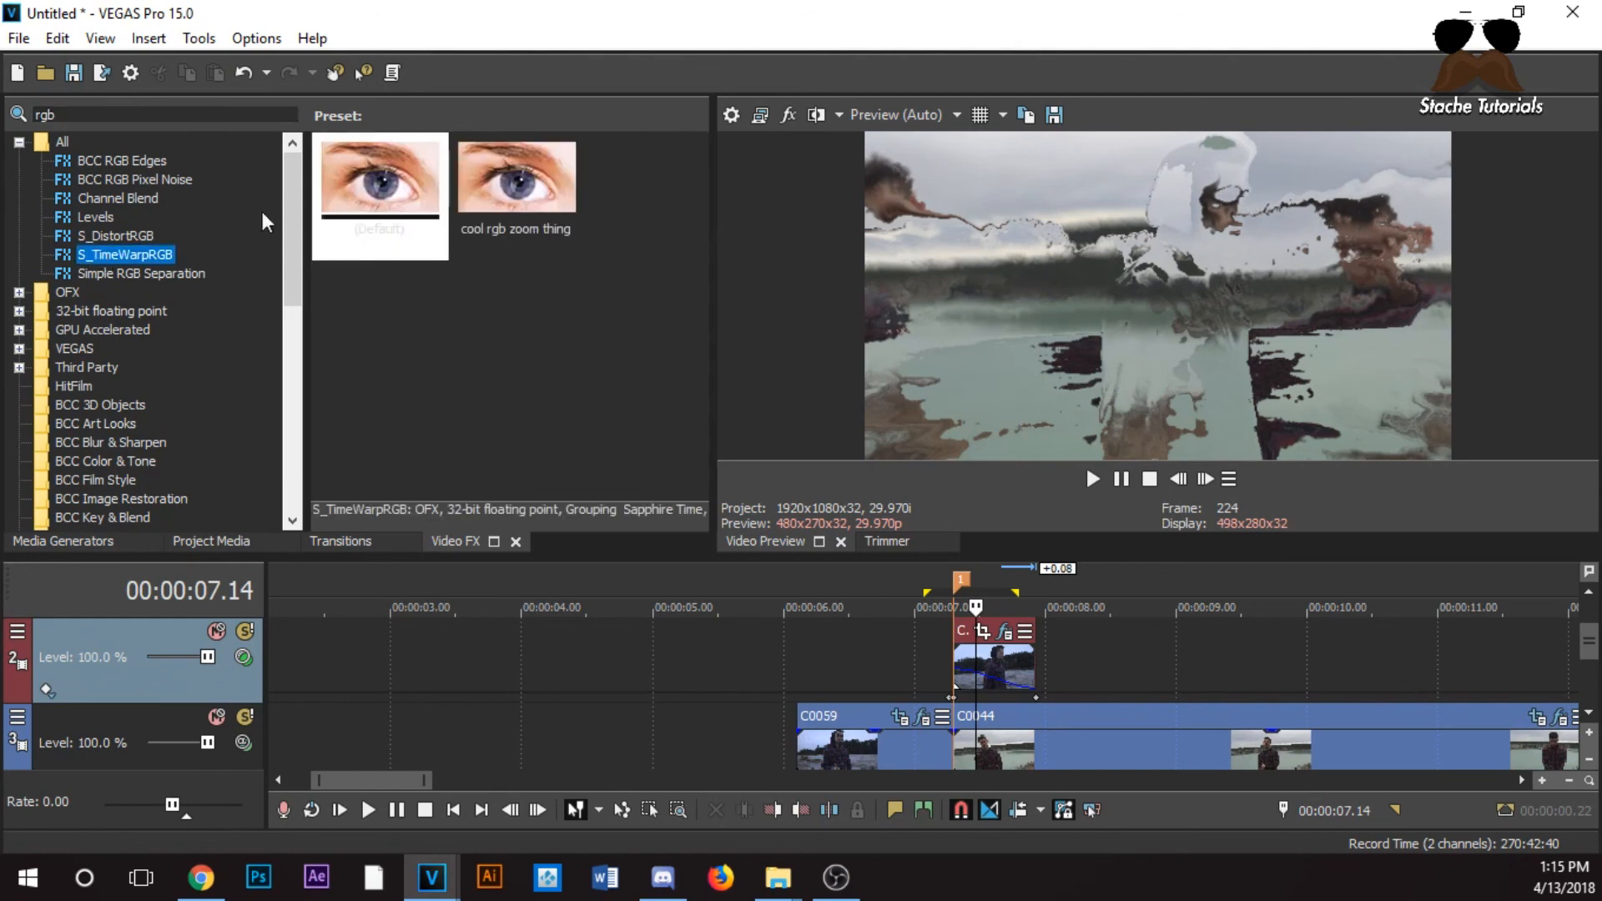
left_click(467, 203)
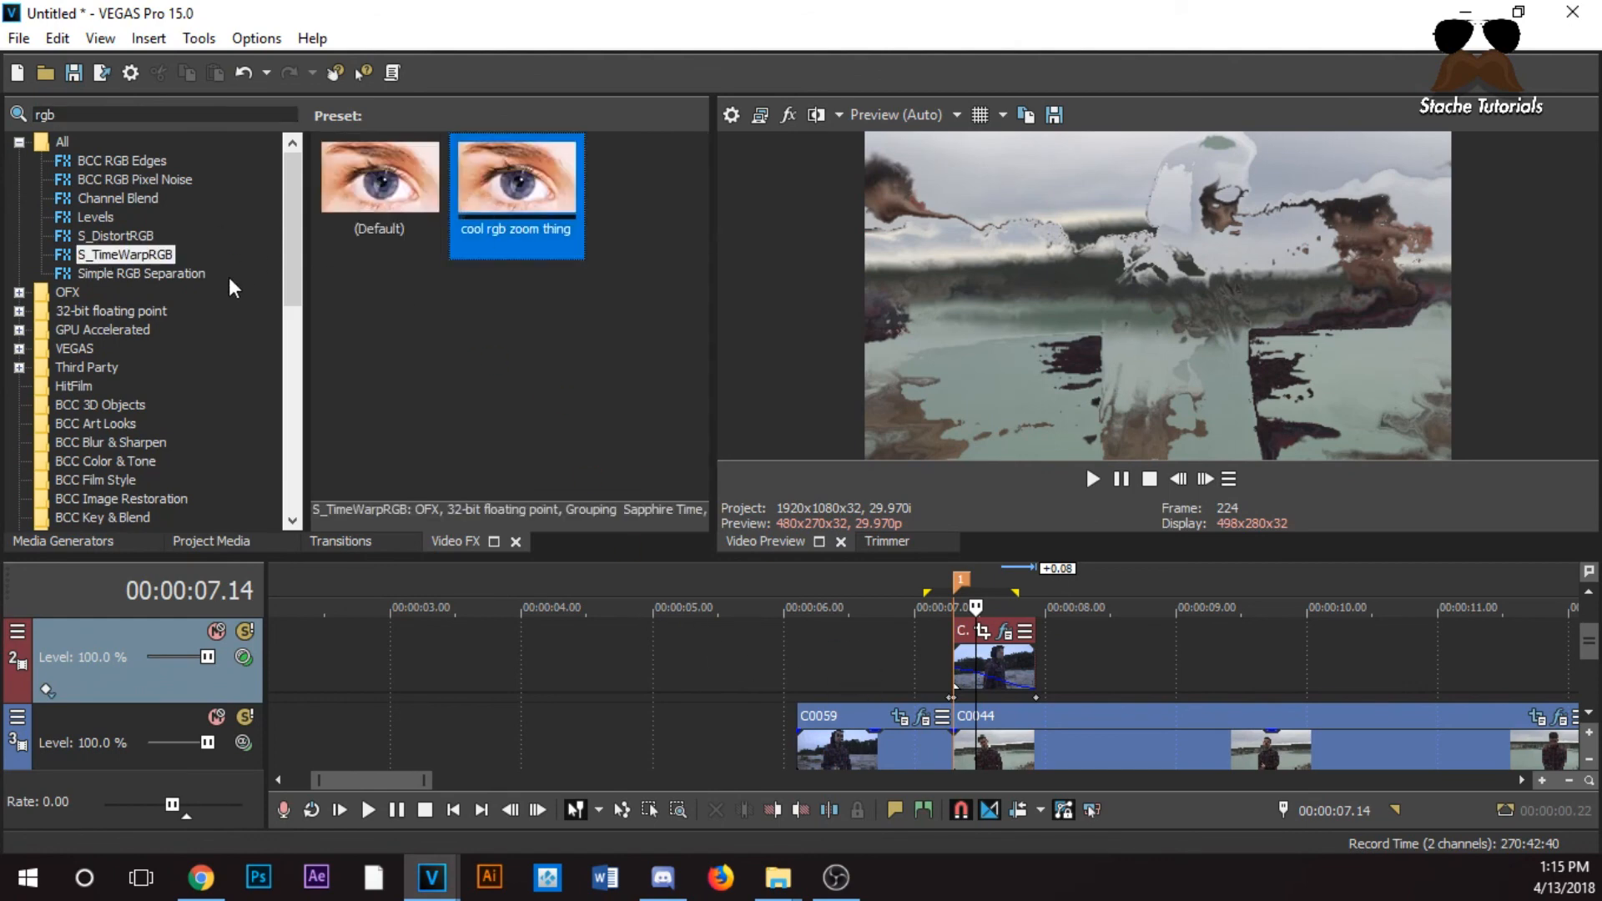
left_click(115, 236)
left_click(501, 184)
left_click(405, 232)
left_click_drag(404, 228, 1053, 736)
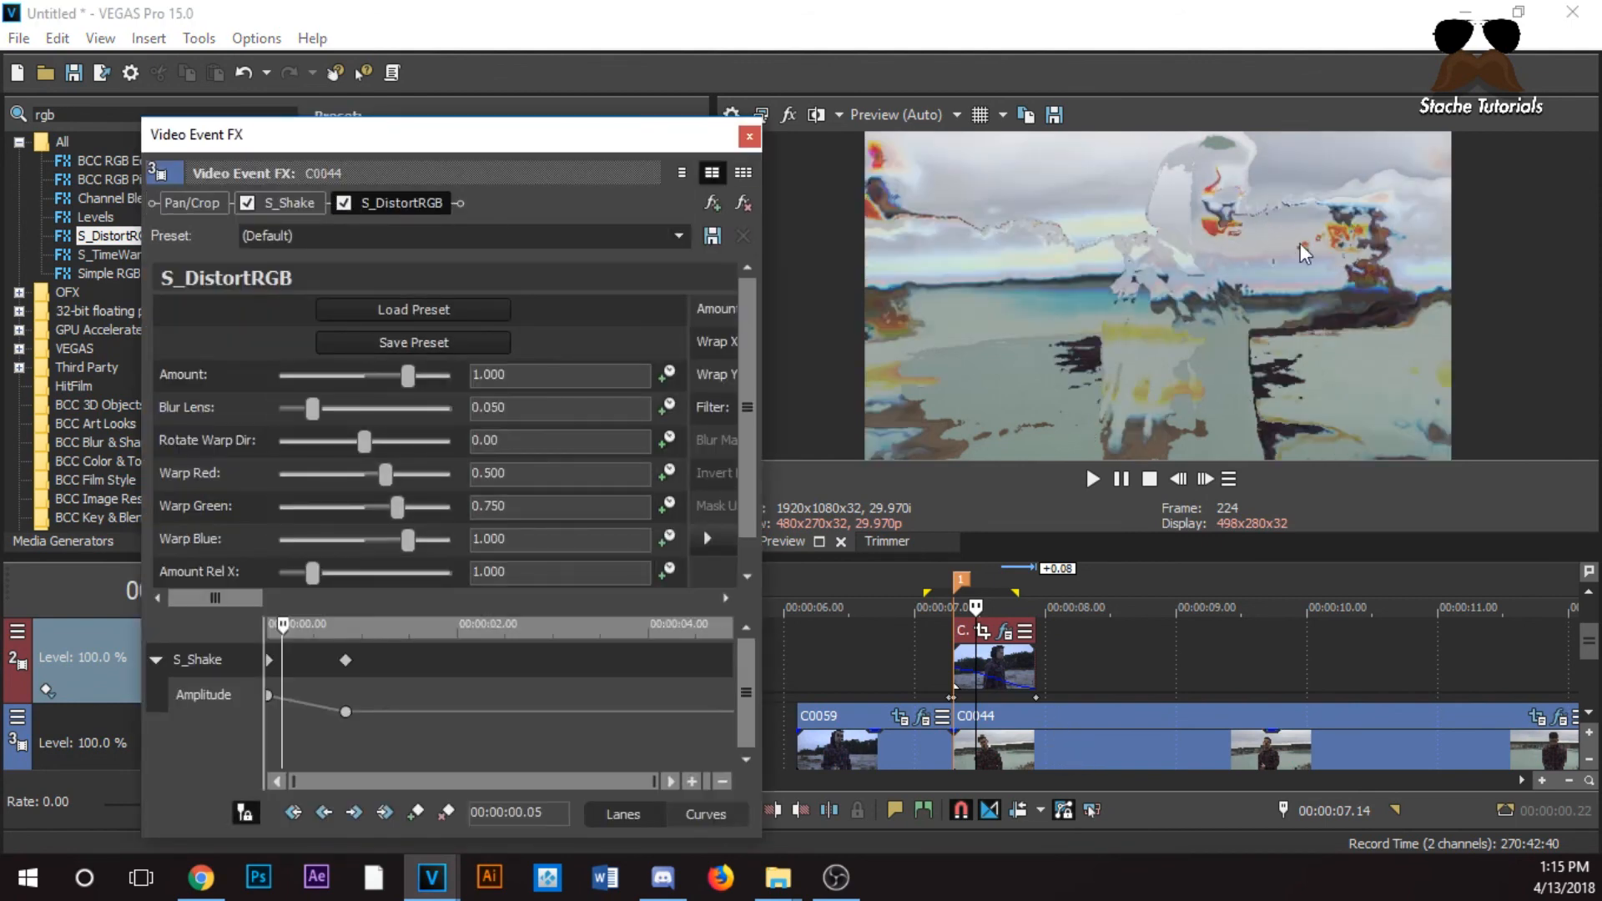
Examine the RGB distortion frame by frame from the start of the transition at 00:00:07.09 to 00:00:07.29
left_click(956, 661)
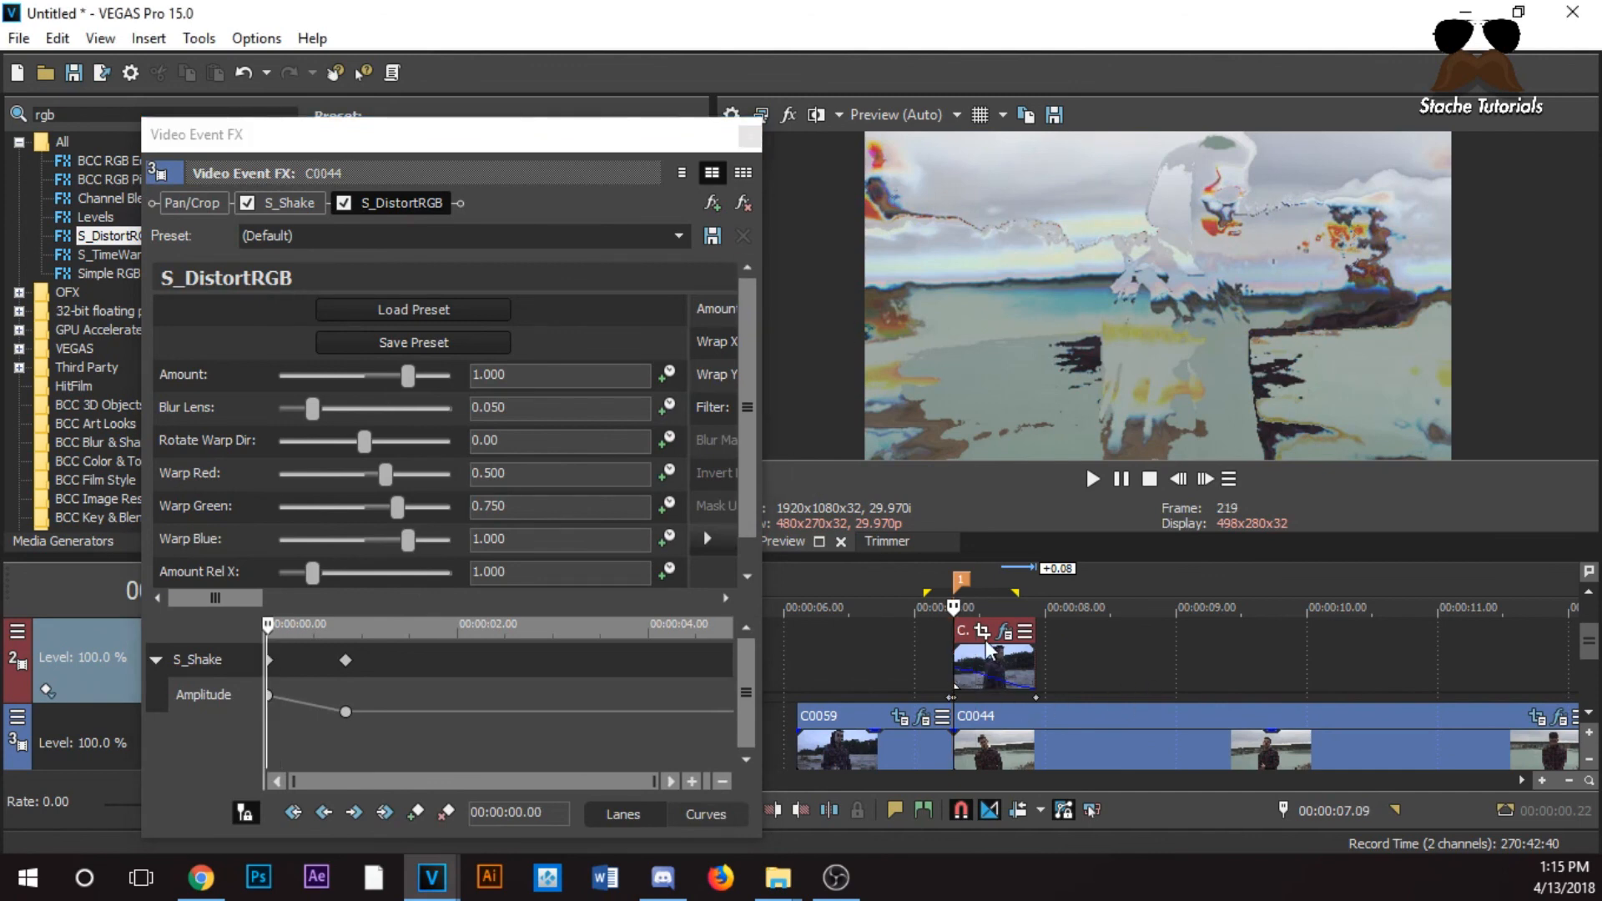
left_click(1204, 482)
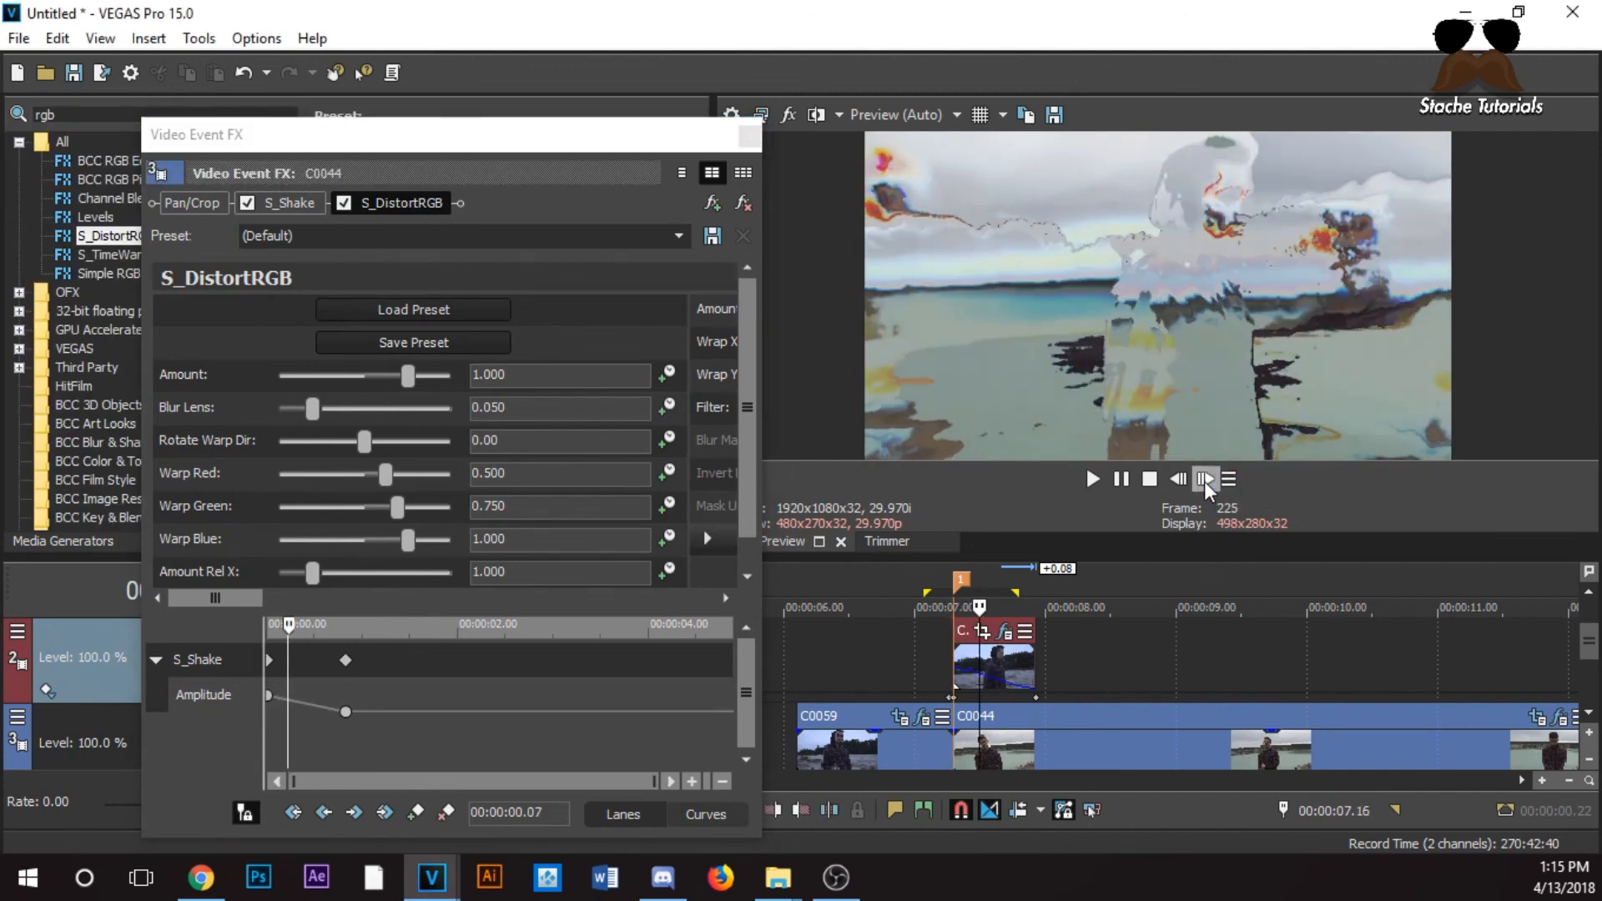
left_click(1204, 482)
left_click(1204, 482)
left_click(1205, 482)
left_click(1204, 482)
left_click(1204, 482)
left_click(1204, 483)
left_click(1204, 482)
left_click(1205, 483)
left_click(1205, 483)
left_click(1206, 482)
left_click(1206, 482)
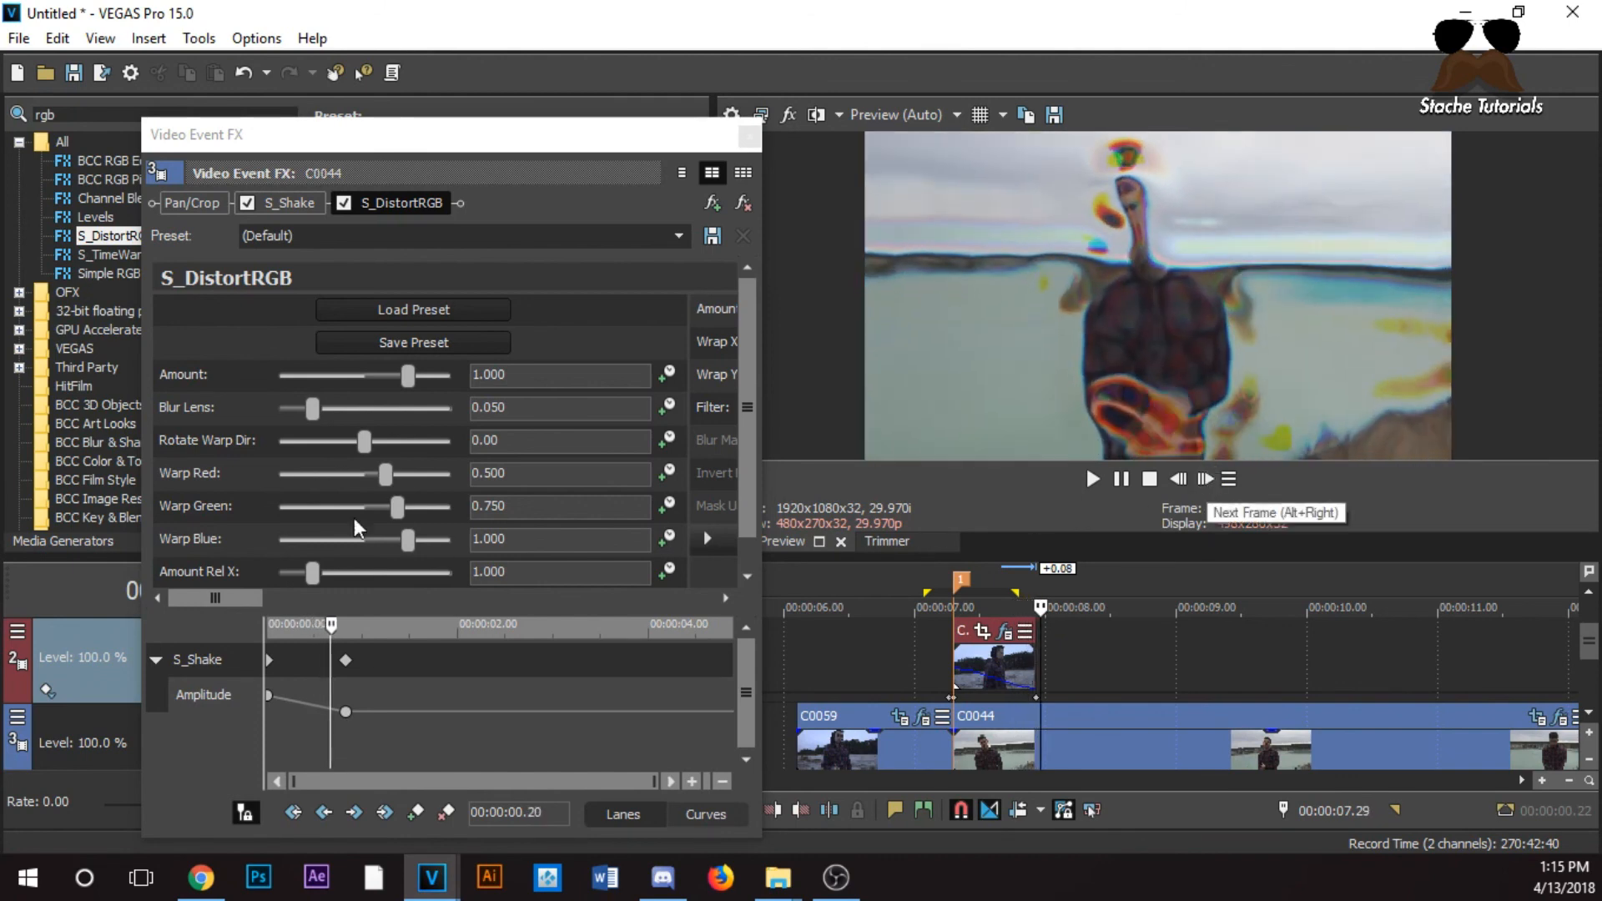
Animate C0044's S_DistortRGB Amount from 1.000 at the clip's start to 0 at 00:00:00.20, and close the effect settings
left_click(667, 377)
left_click_drag(414, 374, 378, 375)
double_click(490, 375)
type("0")
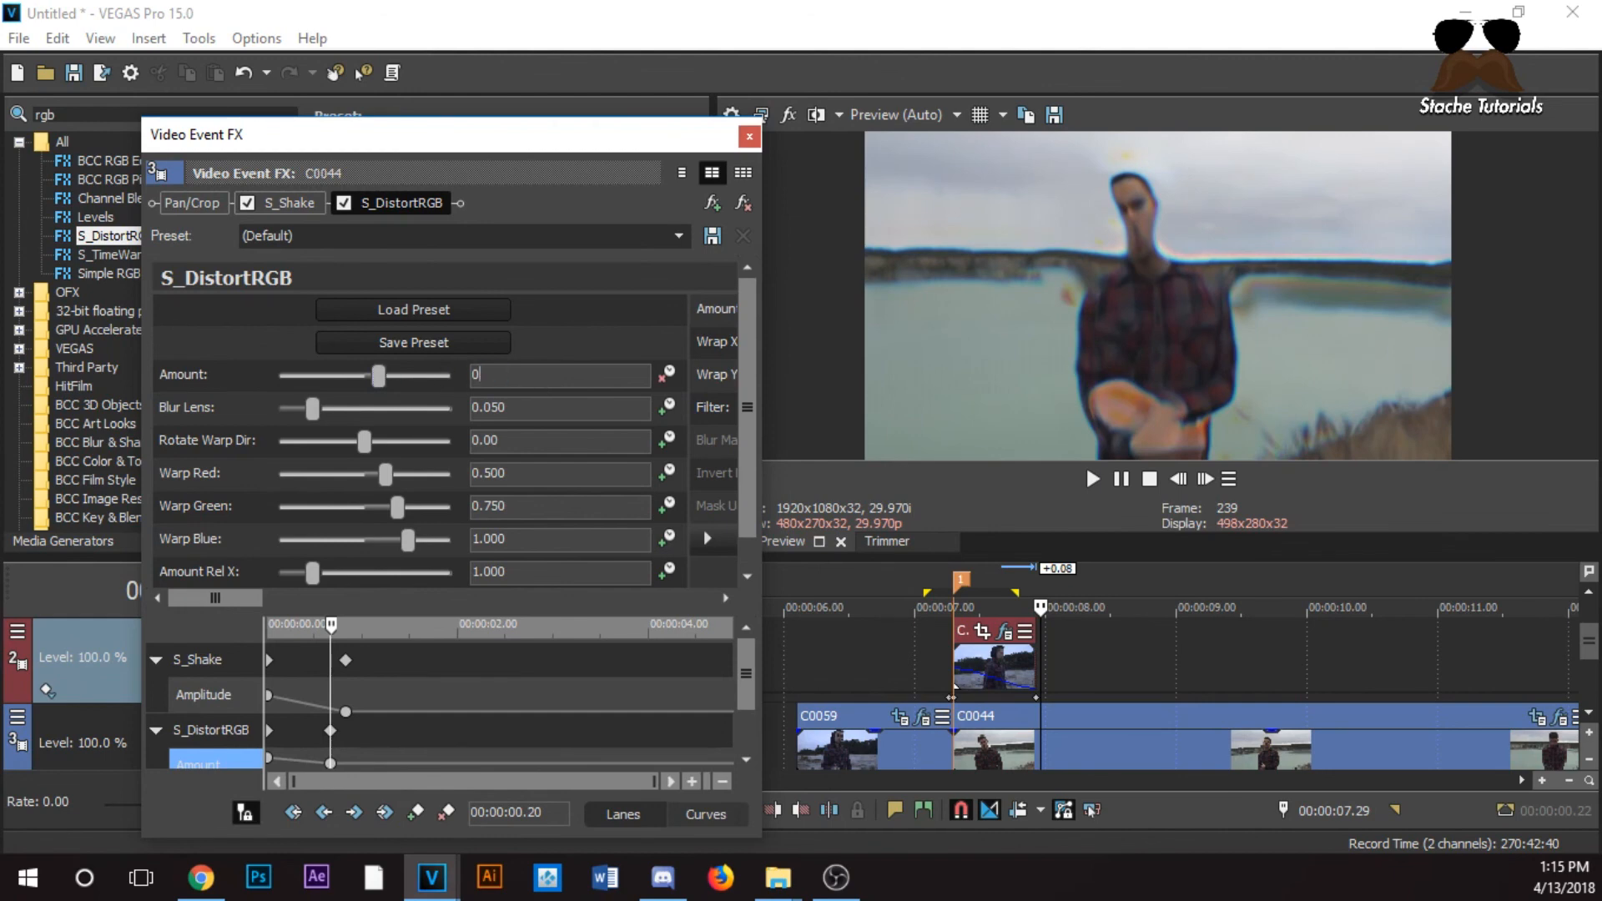
key("Return")
left_click(749, 137)
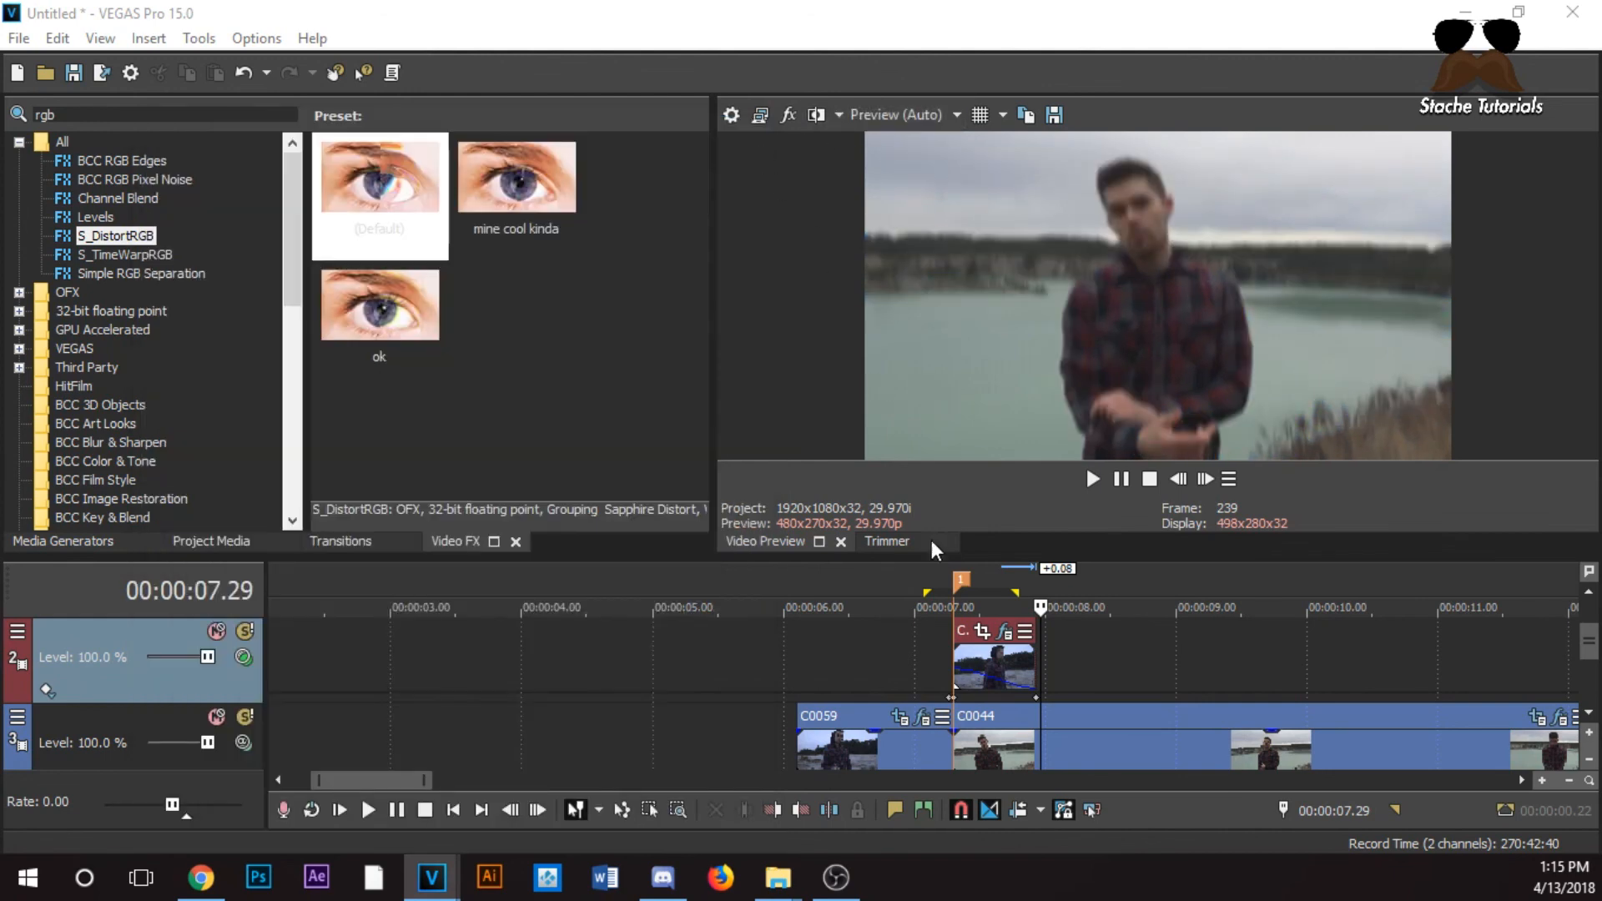
Set a loop region about 00:00:01.11 long around the transition and play it back
left_click_drag(877, 656, 1054, 649)
key("space")
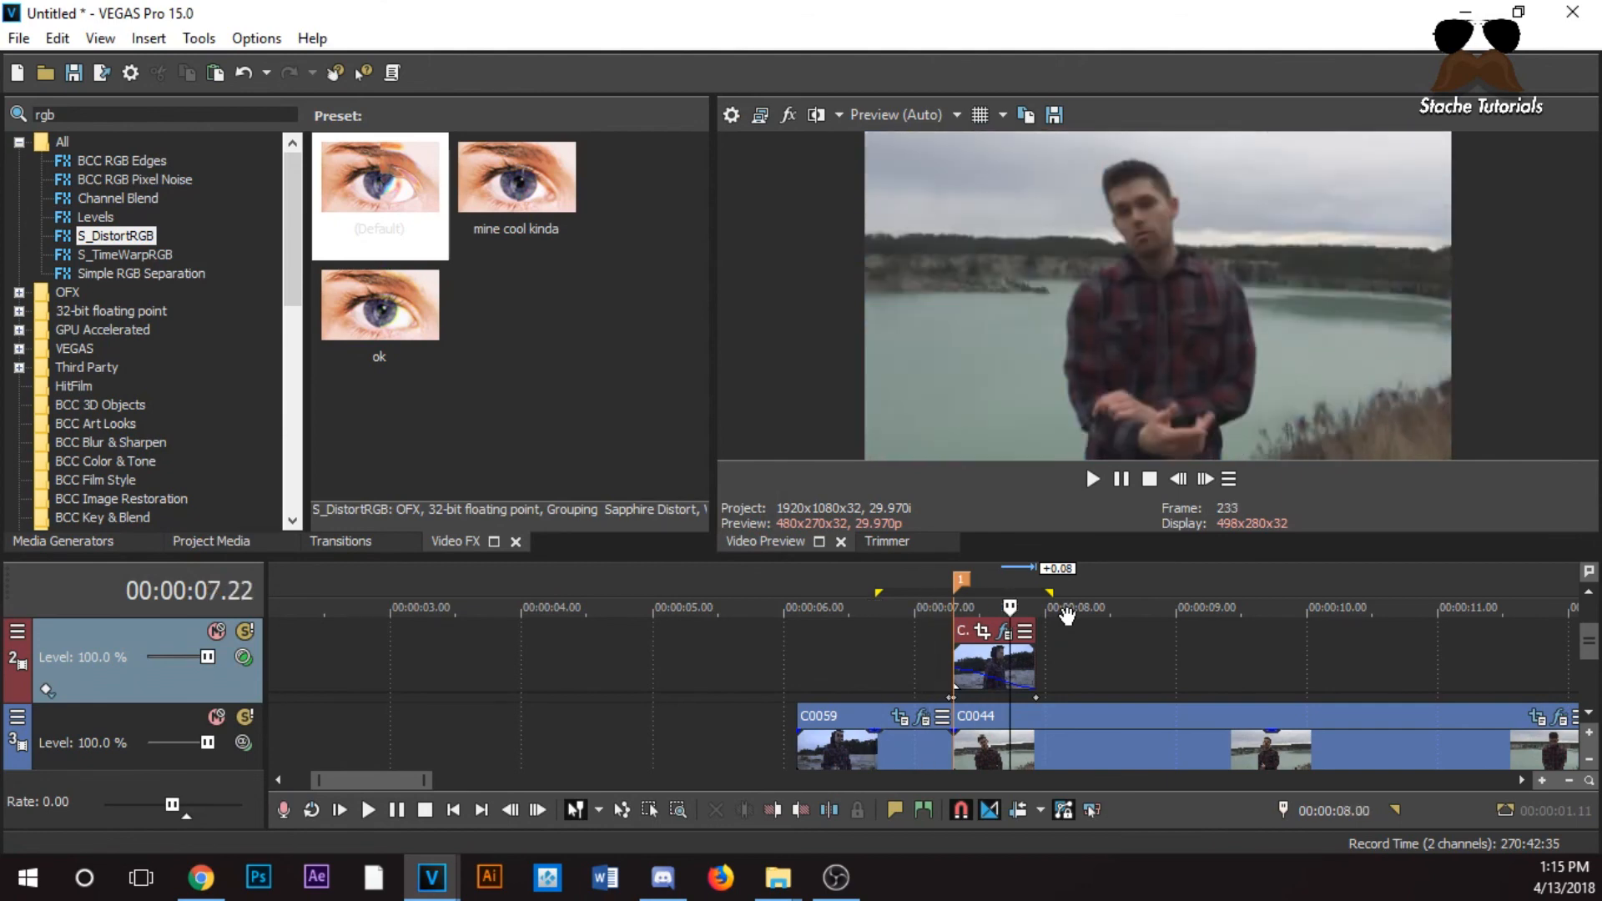
key("space")
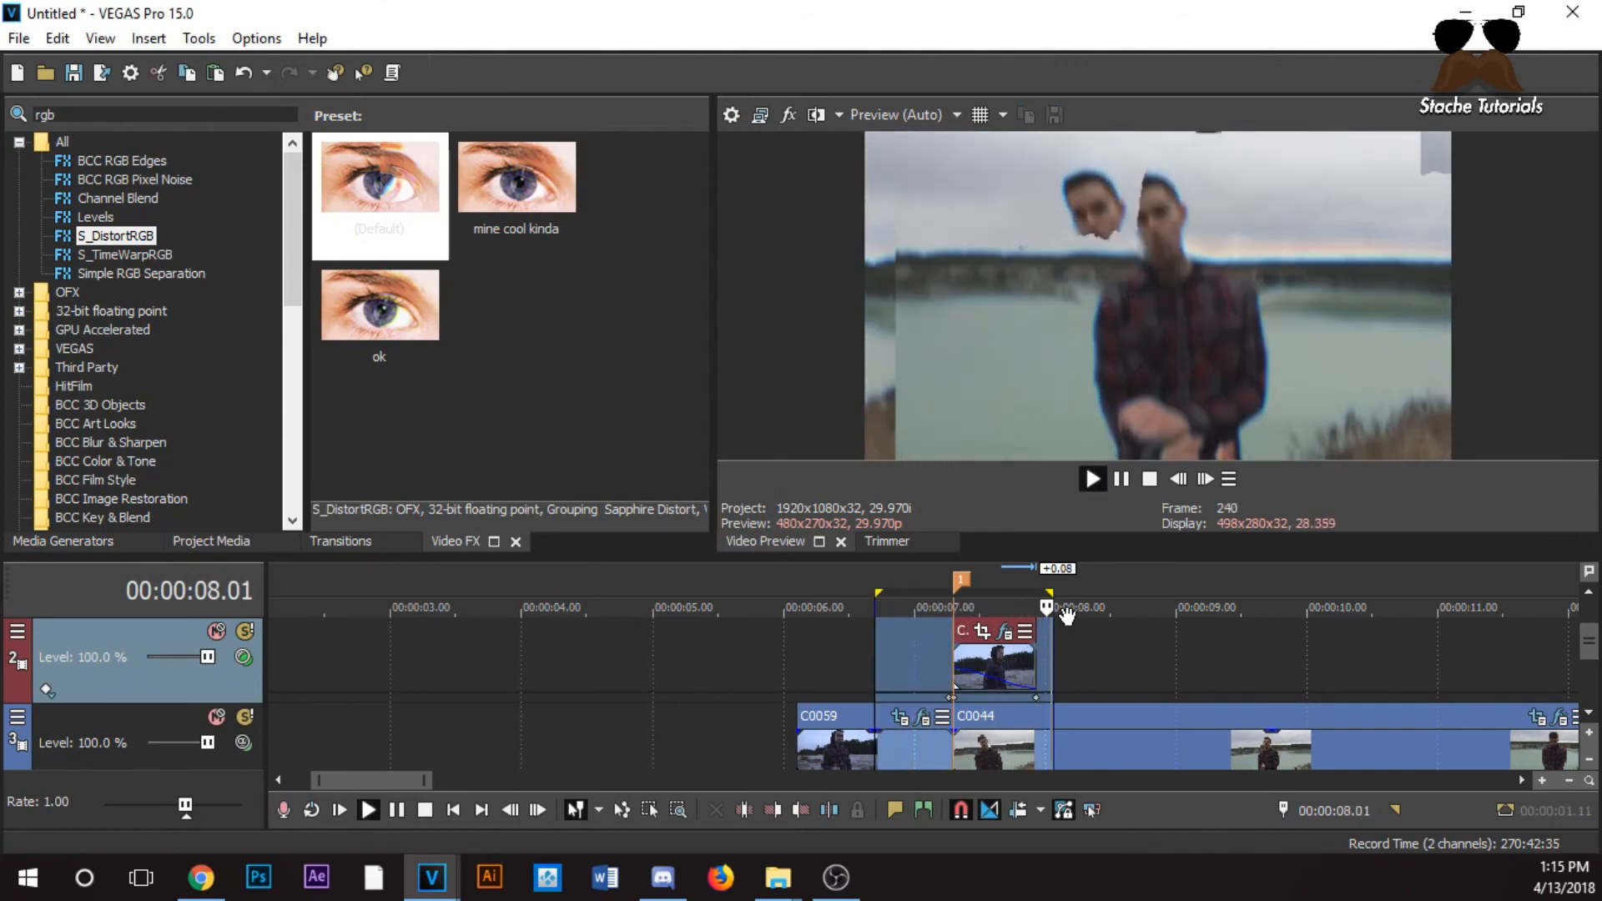